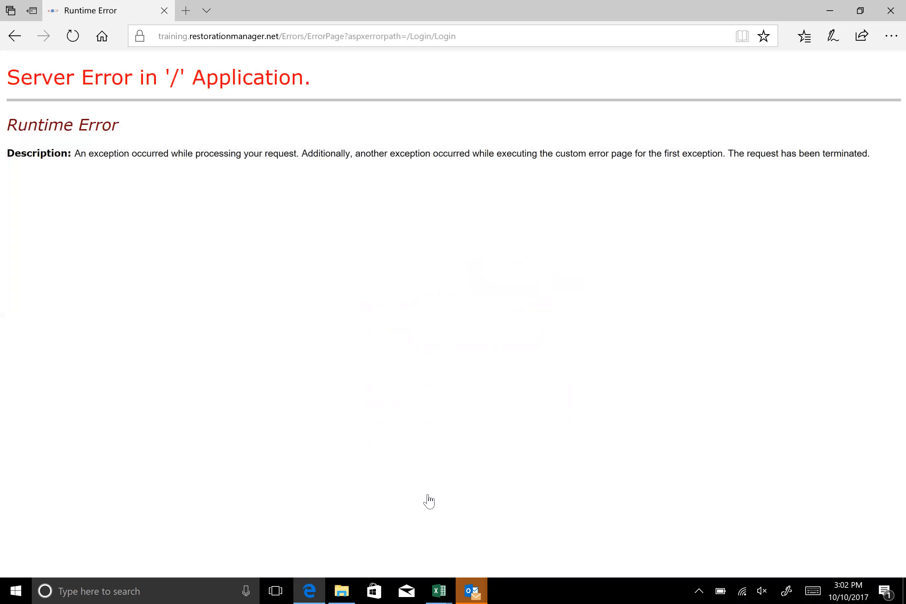
Return to the sign-in page and replace the prefilled username with ssweb
{"action": "left_click", "coordinate": [17, 36]}
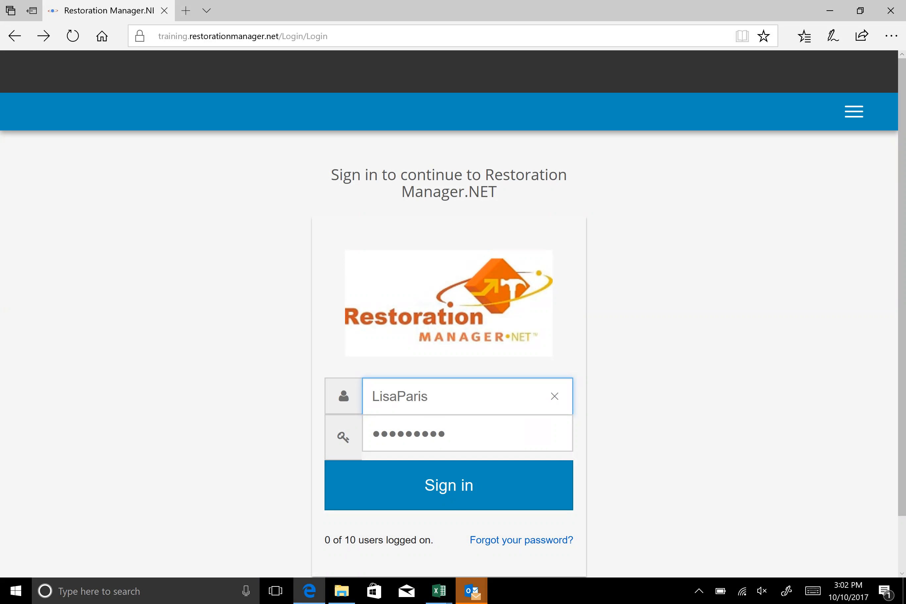
{"action": "left_click_drag", "start_coordinate": [436, 397], "coordinate": [354, 403]}
{"action": "key", "text": "BackSpace"}
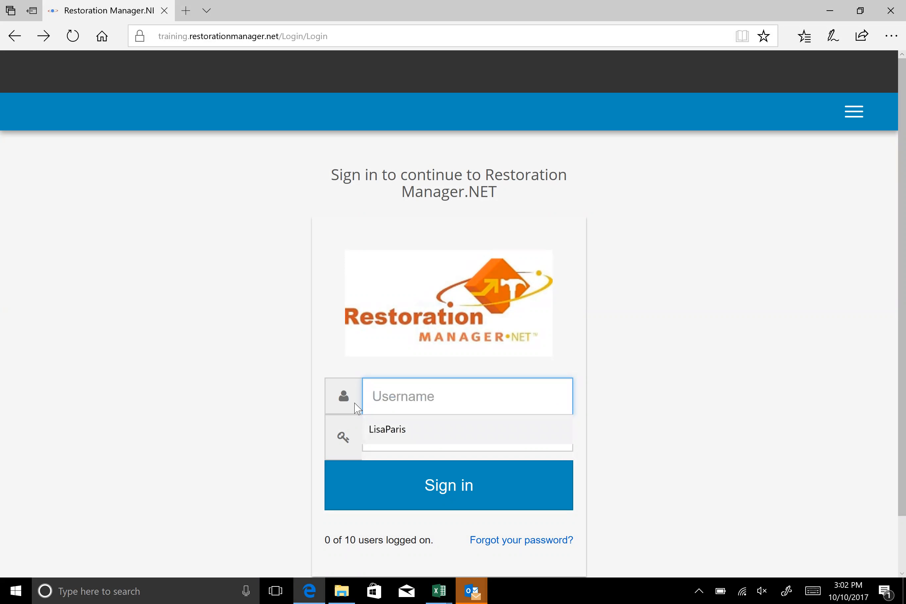
{"action": "type", "text": "ssweb"}
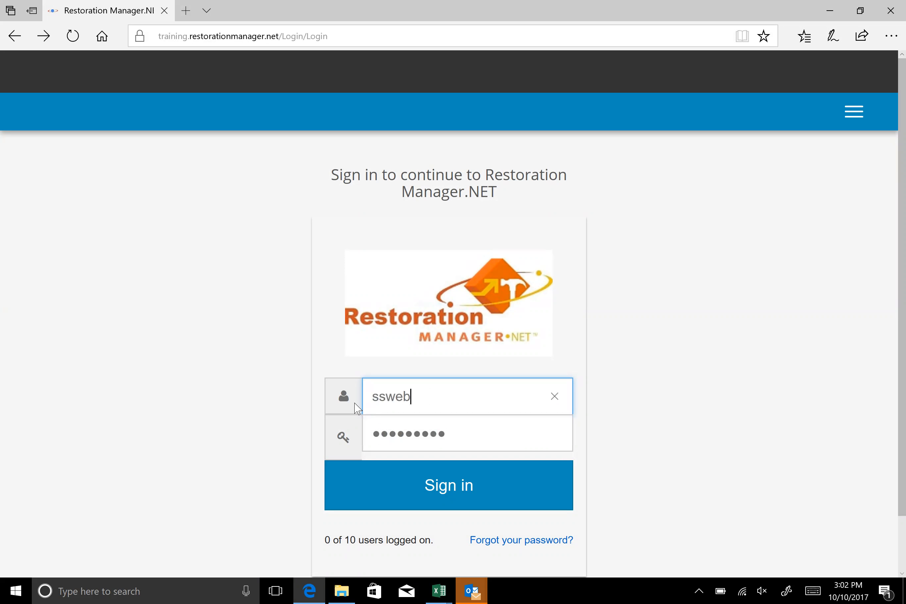
Enter the account password and try to sign in
{"action": "key", "text": "Tab"}
{"action": "type", "text": "••••"}
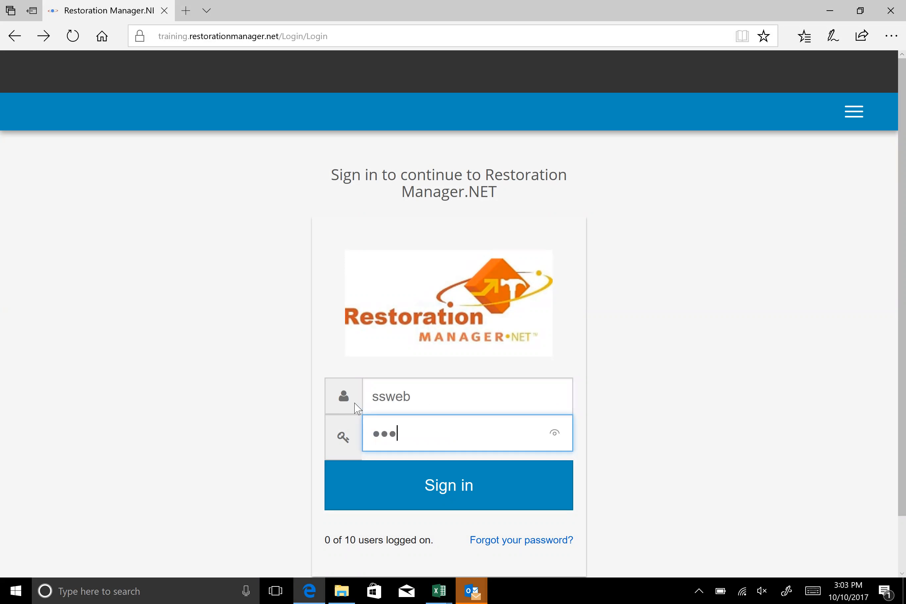
{"action": "type", "text": "••••••••"}
{"action": "left_click", "coordinate": [220, 387]}
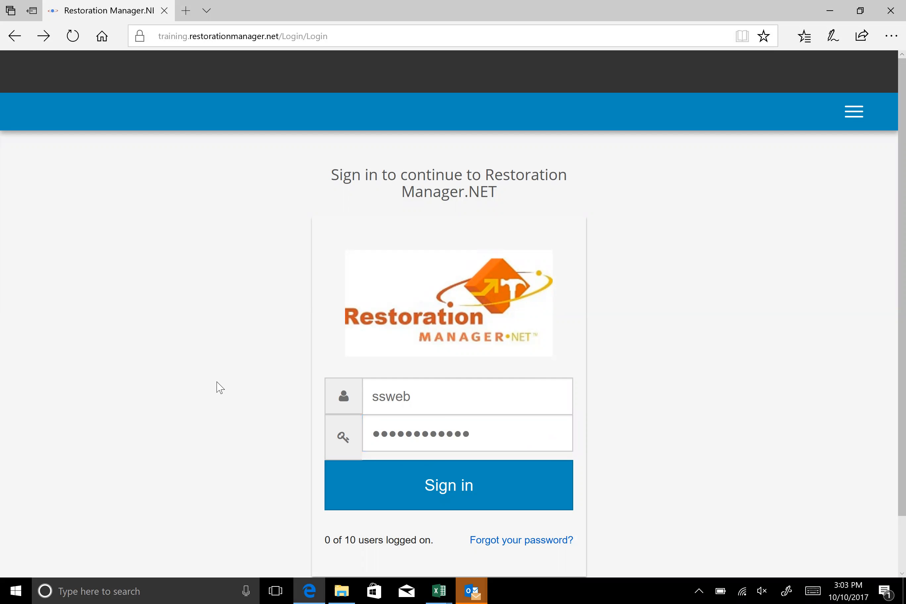
{"action": "scroll", "coordinate": [374, 459], "scroll_direction": "down", "scroll_amount": 2}
{"action": "left_click", "coordinate": [472, 372]}
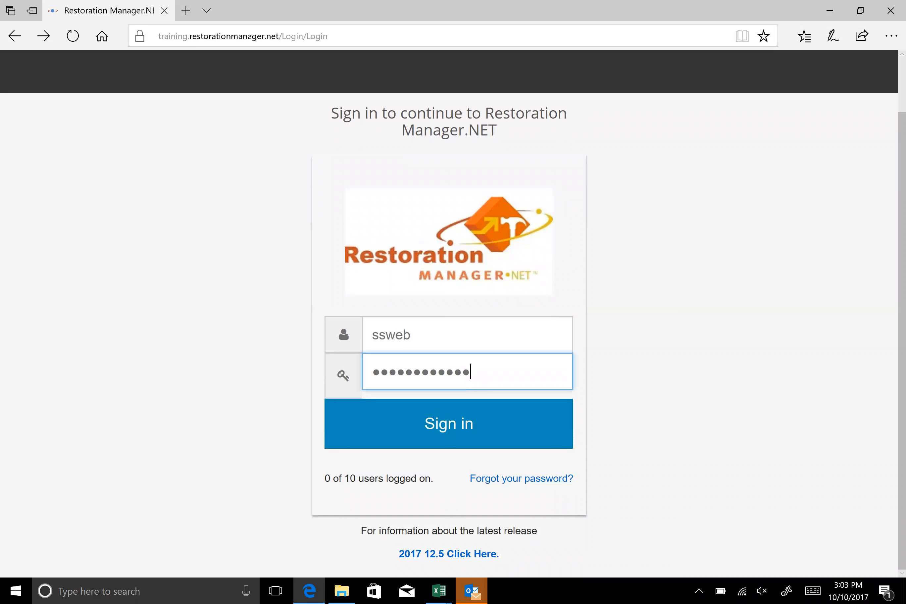
{"action": "type", "text": "••••"}
{"action": "key", "text": "Return"}
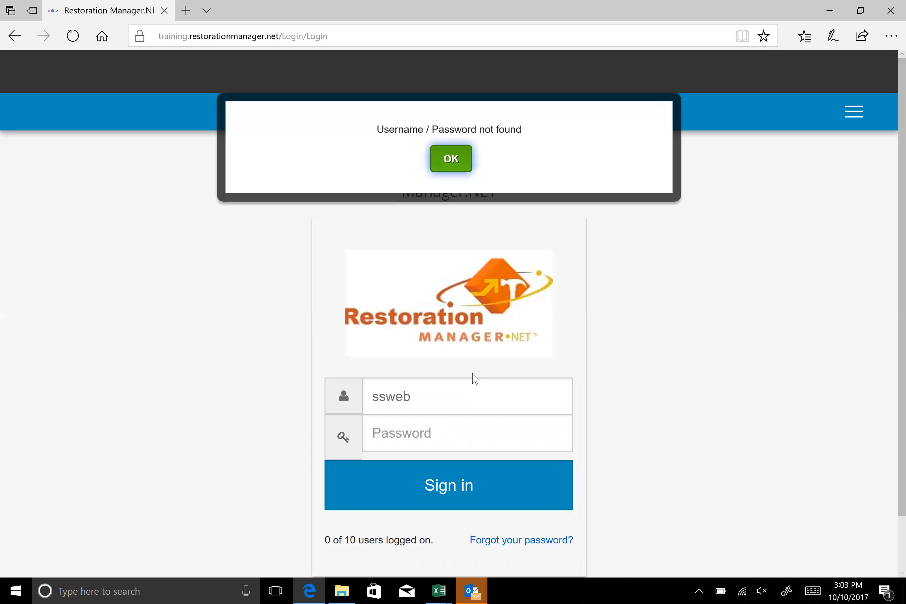
{"action": "left_click", "coordinate": [446, 158]}
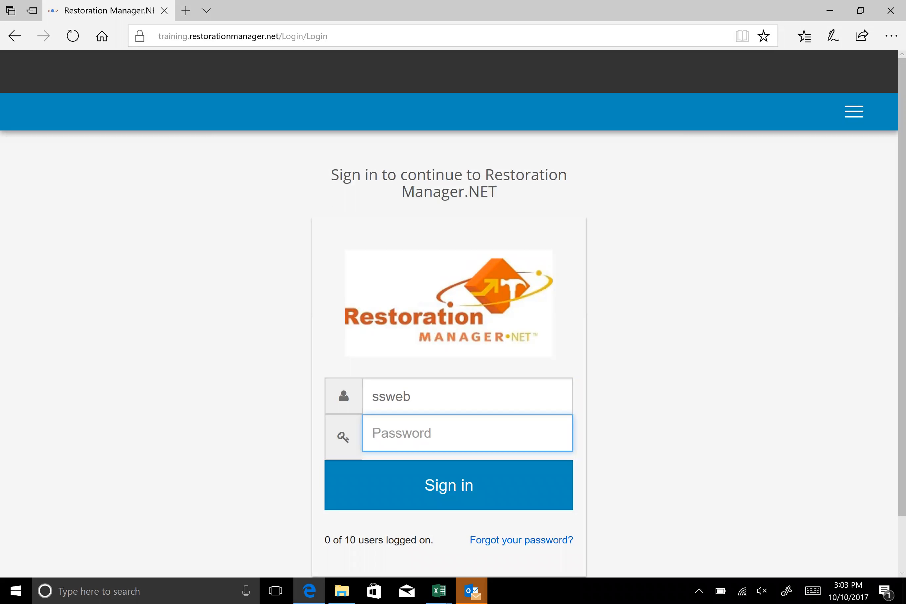
Re-enter the account password for ssweb and sign in
{"action": "left_click", "coordinate": [413, 396]}
{"action": "key", "text": "Tab"}
{"action": "type", "text": "•"}
{"action": "key", "text": "BackSpace"}
{"action": "type", "text": "••••••••"}
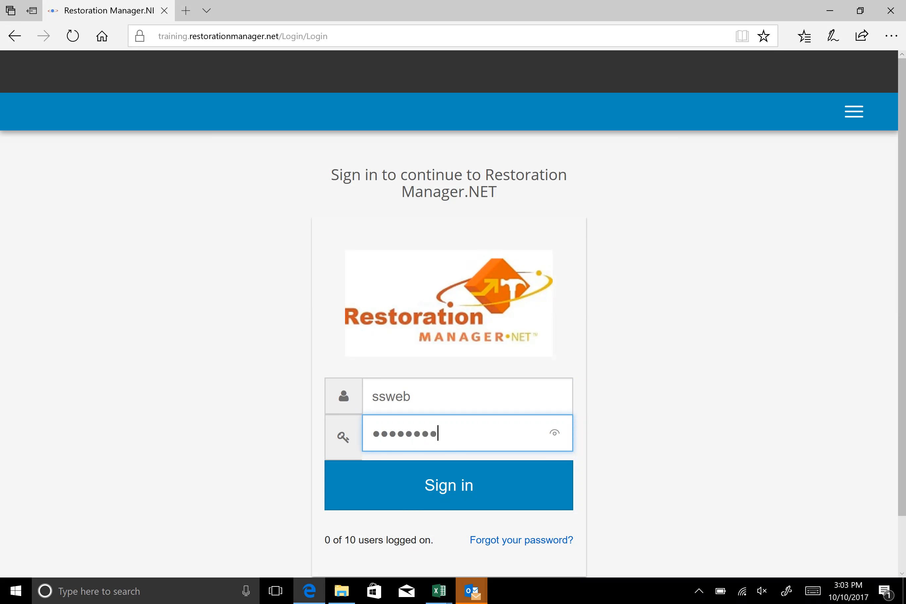
{"action": "type", "text": "•••••••"}
{"action": "key", "text": "Return"}
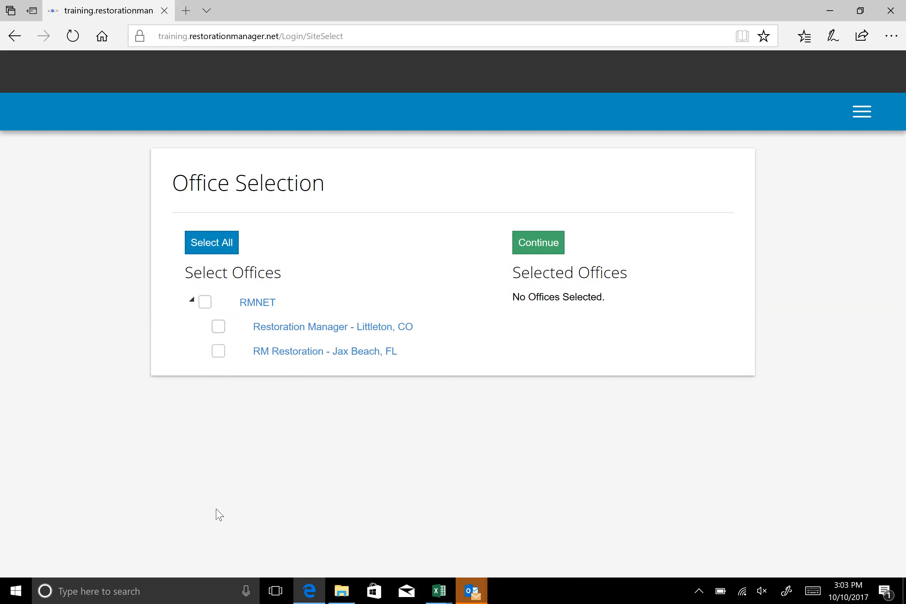
Select the Restoration Manager - Littleton, CO office and continue to the home dashboard
{"action": "left_click", "coordinate": [219, 327]}
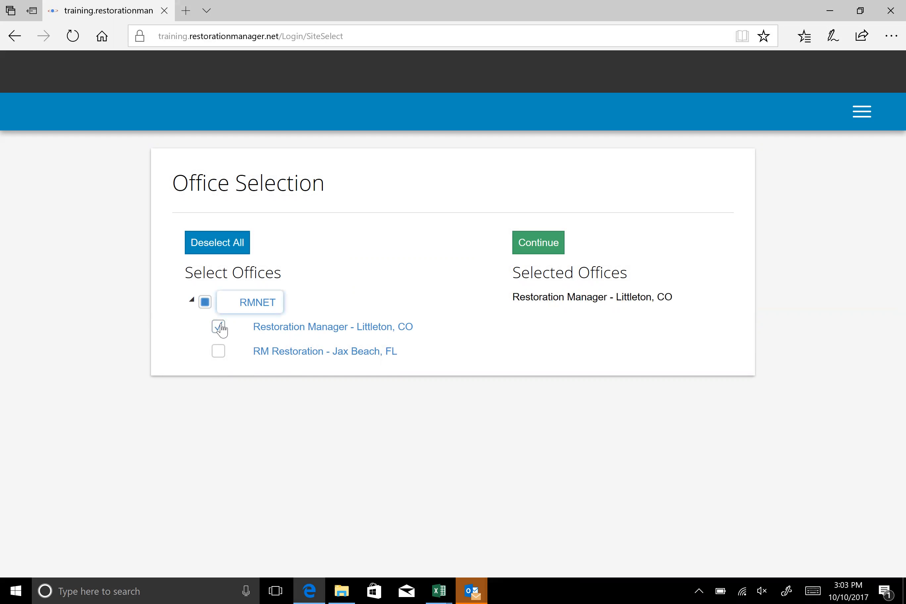
{"action": "left_click", "coordinate": [540, 246]}
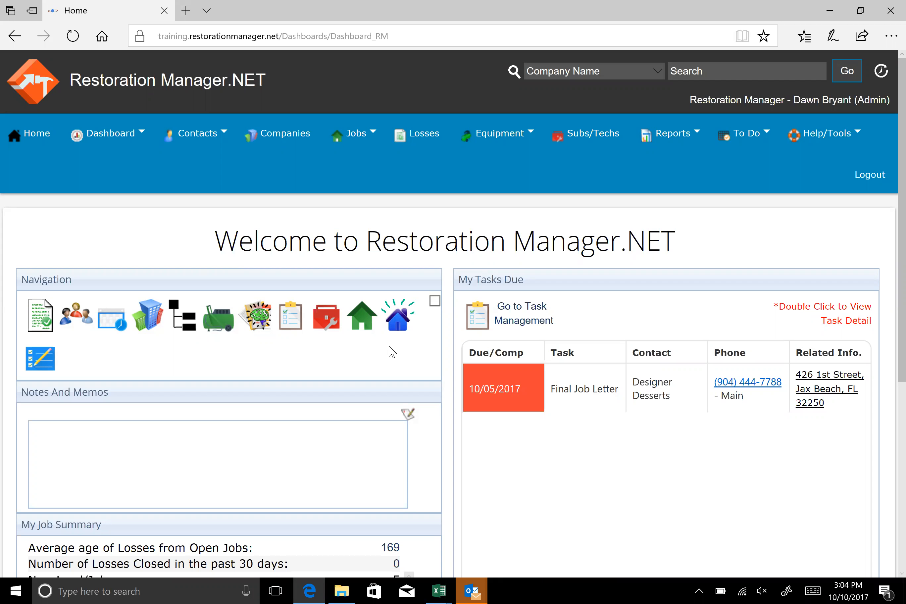
Start a new note in Notes and Memos reading "All Invoicing to be accompanied by COS and Estimates of services performed"
{"action": "scroll", "coordinate": [392, 352], "scroll_direction": "down", "scroll_amount": 1}
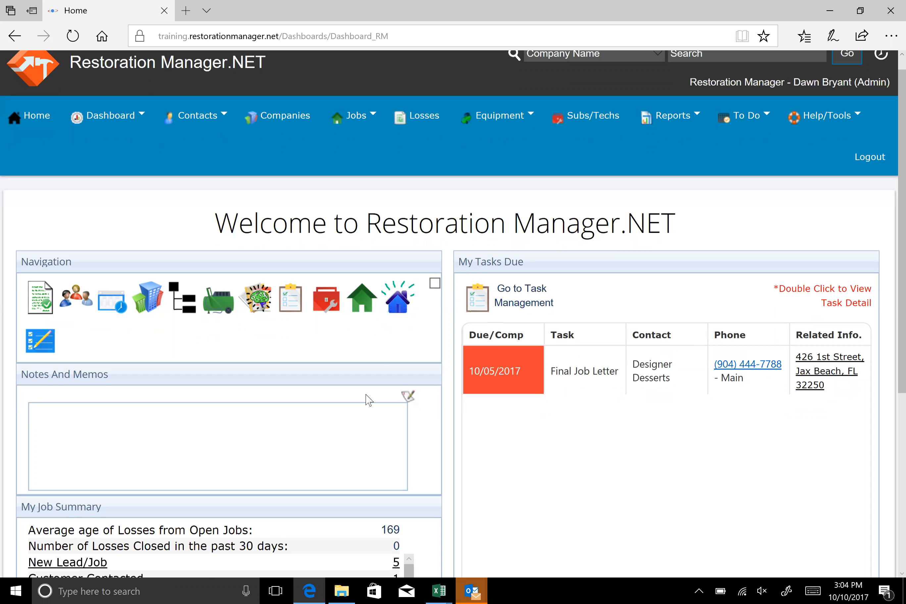
{"action": "scroll", "coordinate": [366, 398], "scroll_direction": "down", "scroll_amount": 2}
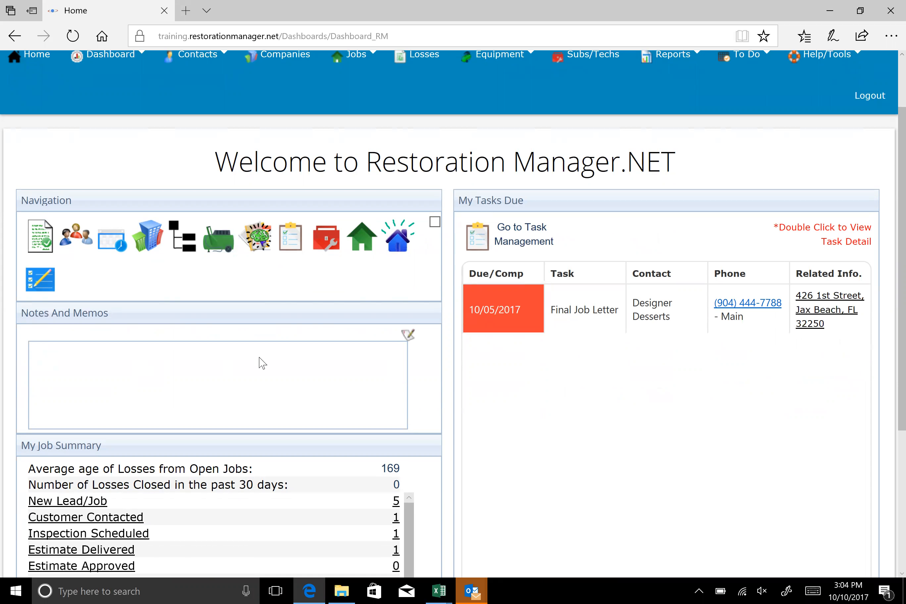
{"action": "left_click", "coordinate": [407, 335]}
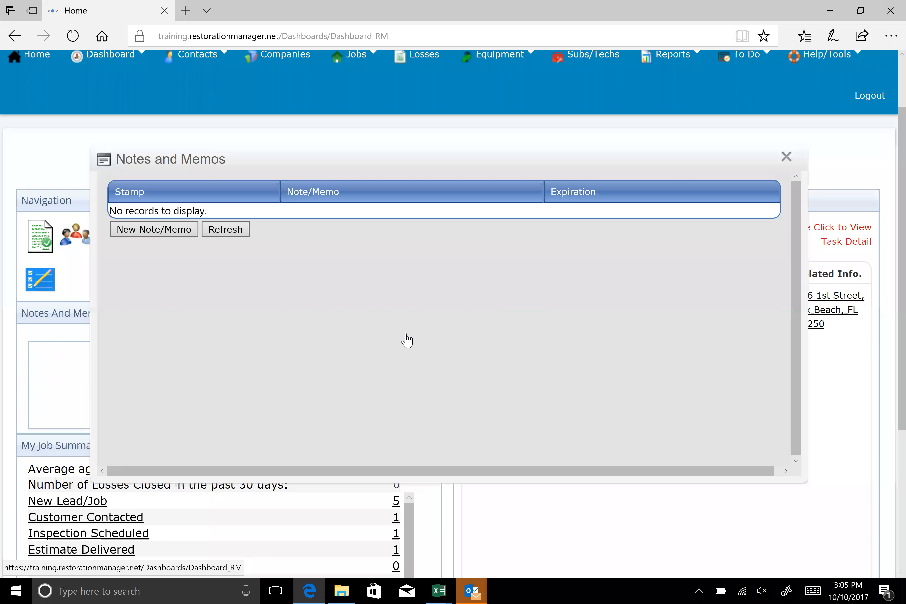
{"action": "left_click", "coordinate": [142, 229]}
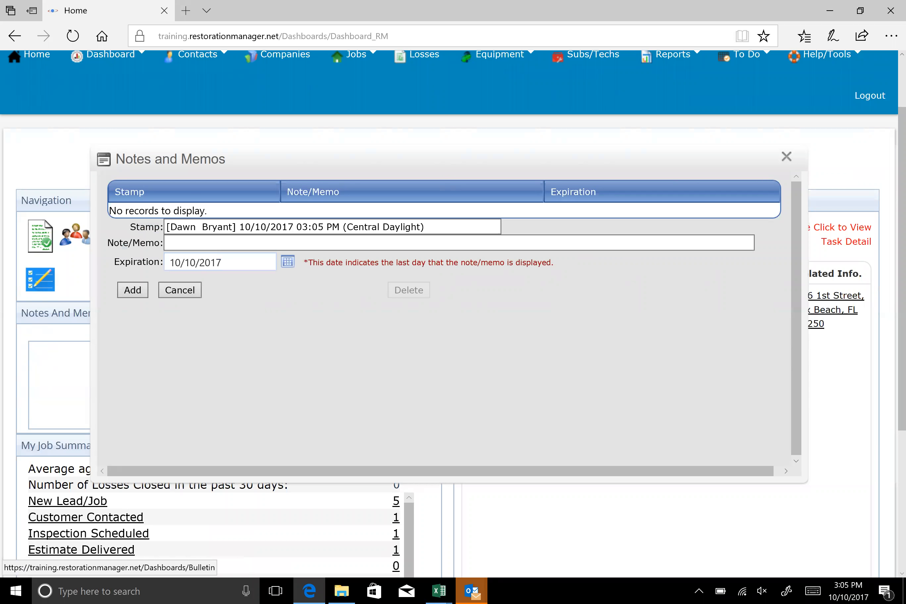
{"action": "left_click", "coordinate": [195, 243]}
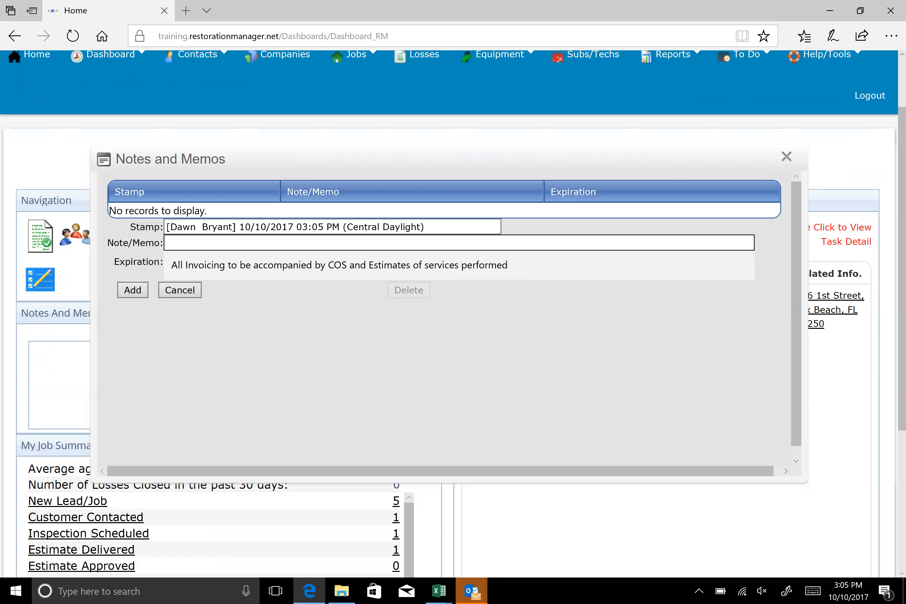
{"action": "left_click", "coordinate": [209, 268]}
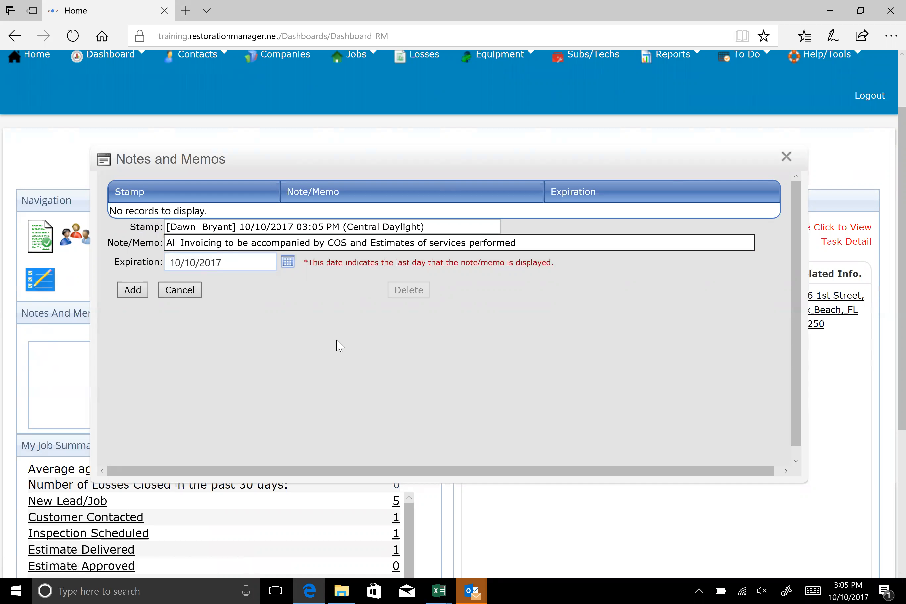
Set the note's expiration to 10/13/2017, add the note and close Notes and Memos
{"action": "scroll", "coordinate": [339, 344], "scroll_direction": "up", "scroll_amount": 2}
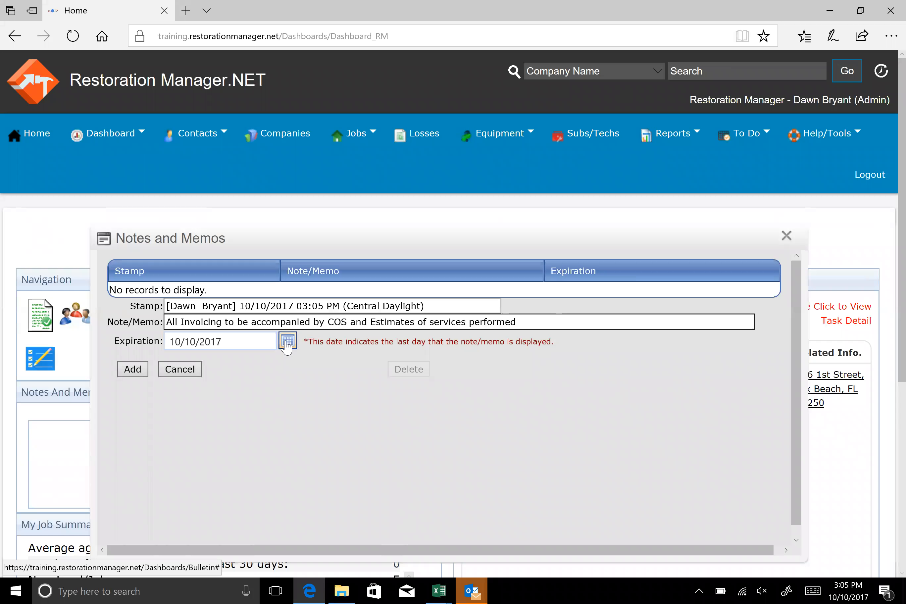
{"action": "left_click", "coordinate": [288, 342]}
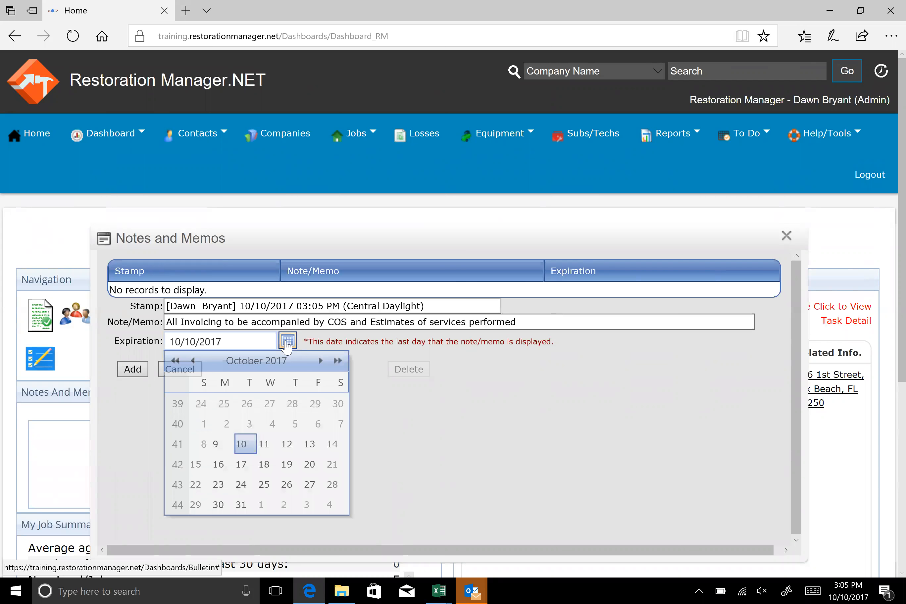
{"action": "left_click", "coordinate": [310, 445]}
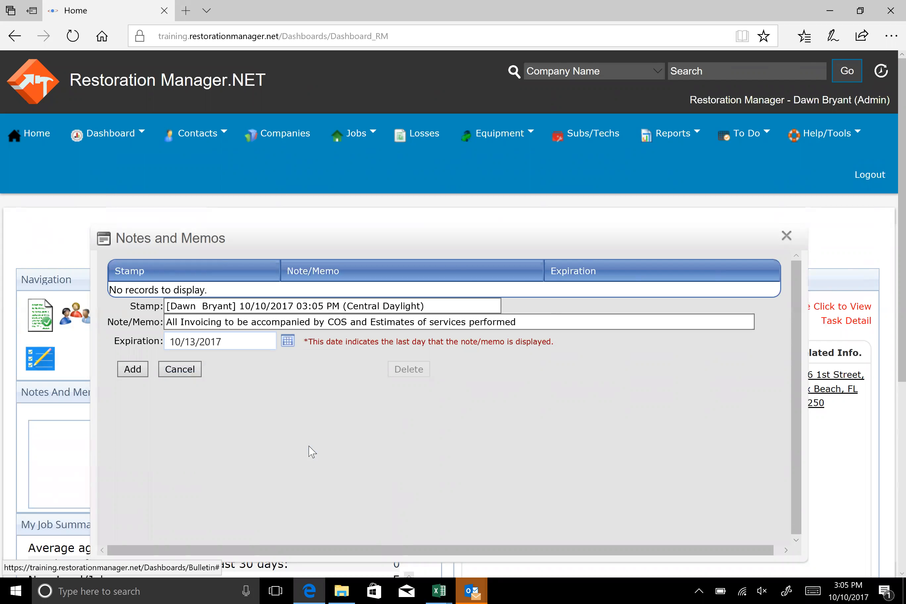
{"action": "left_click", "coordinate": [129, 370]}
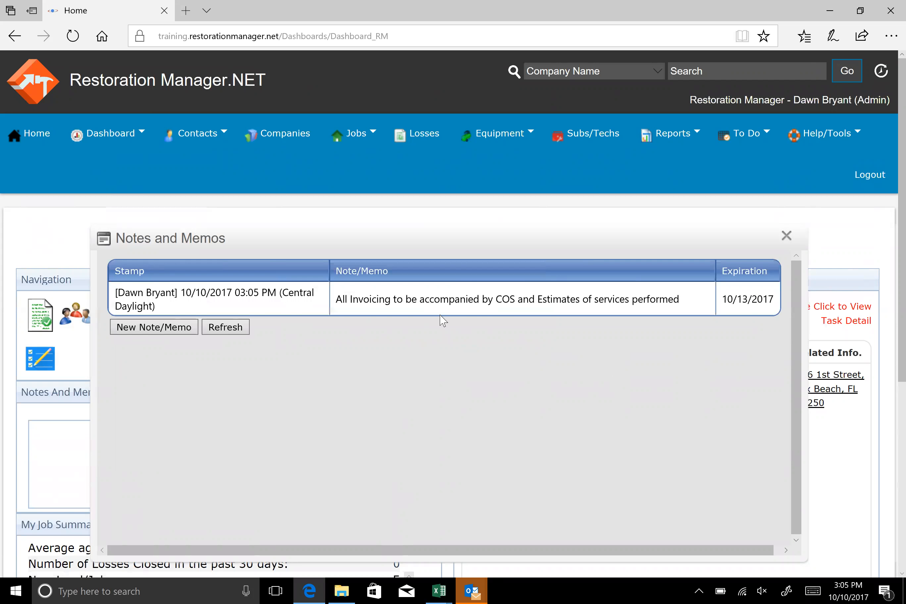
{"action": "left_click", "coordinate": [786, 235]}
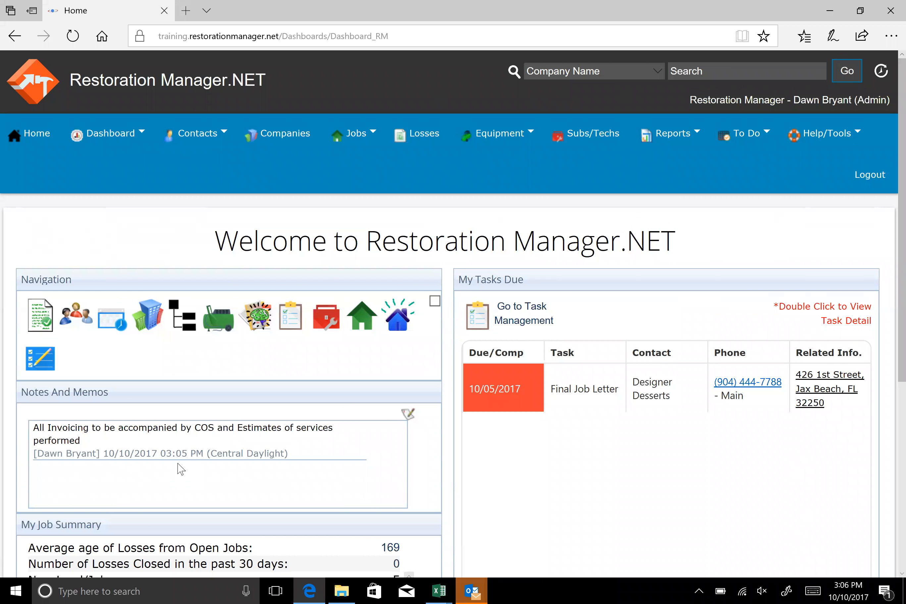
Open the list of In Production jobs from My Job Summary on the dashboard
{"action": "scroll", "coordinate": [180, 469], "scroll_direction": "down", "scroll_amount": 1}
{"action": "scroll", "coordinate": [495, 394], "scroll_direction": "down", "scroll_amount": 4}
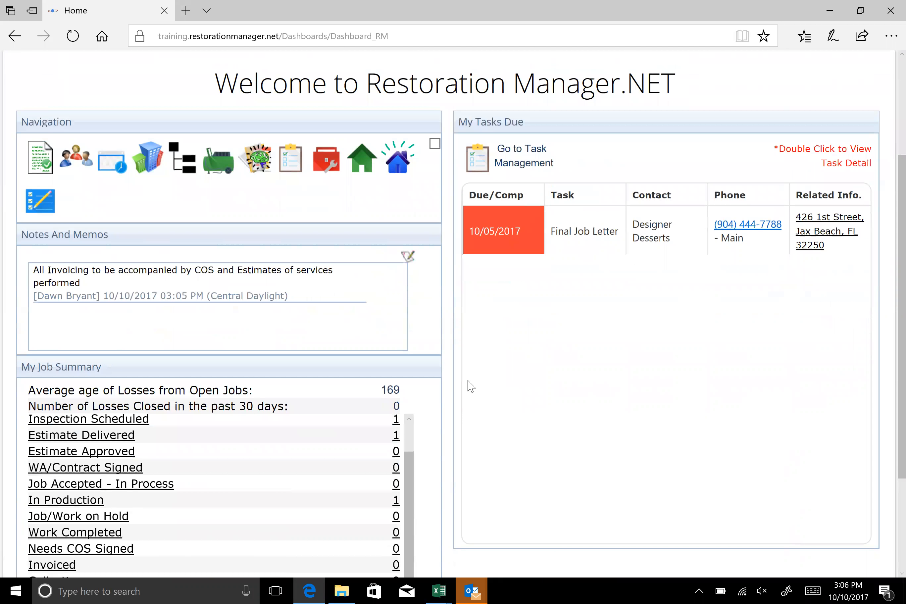
{"action": "scroll", "coordinate": [259, 293], "scroll_direction": "down", "scroll_amount": 5}
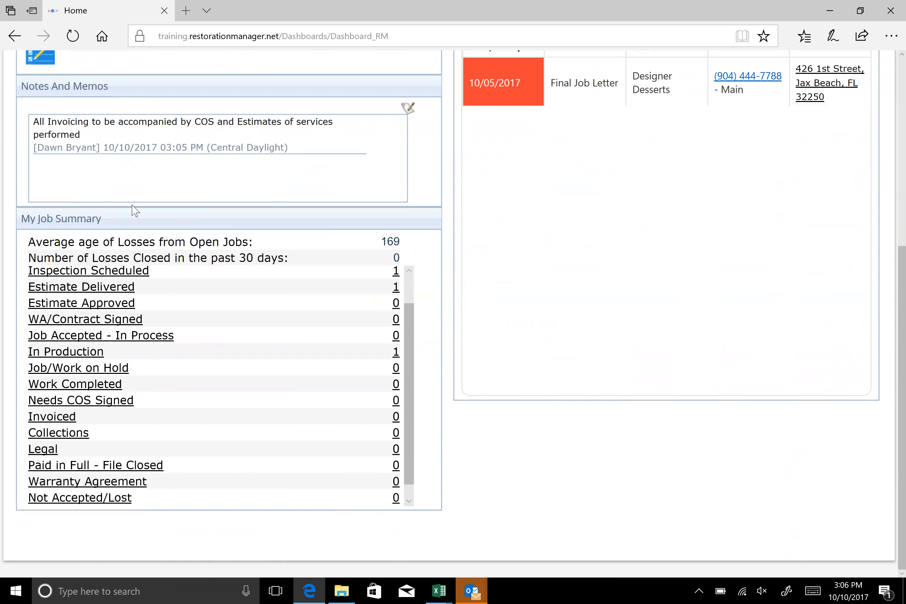
{"action": "scroll", "coordinate": [172, 304], "scroll_direction": "down", "scroll_amount": 1}
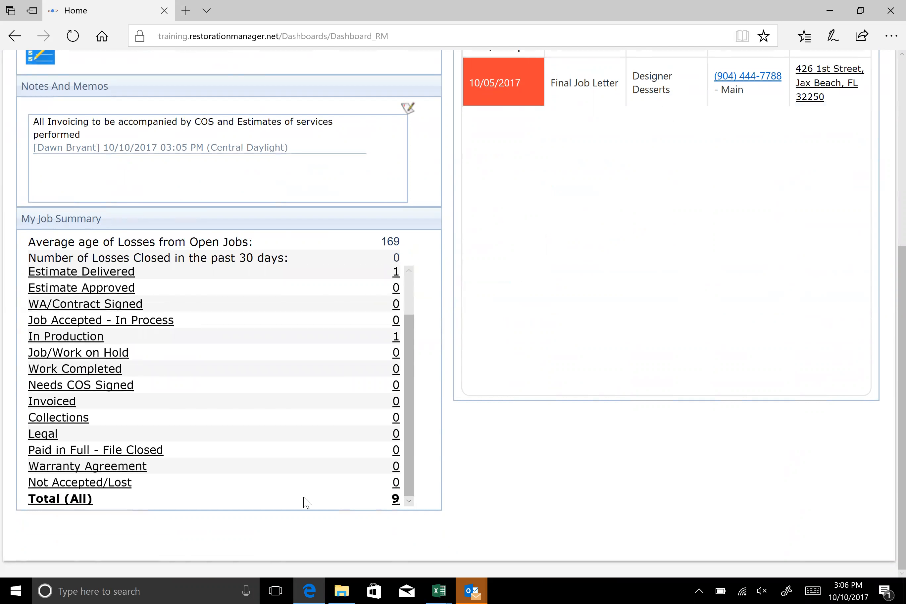
{"action": "left_click", "coordinate": [395, 337]}
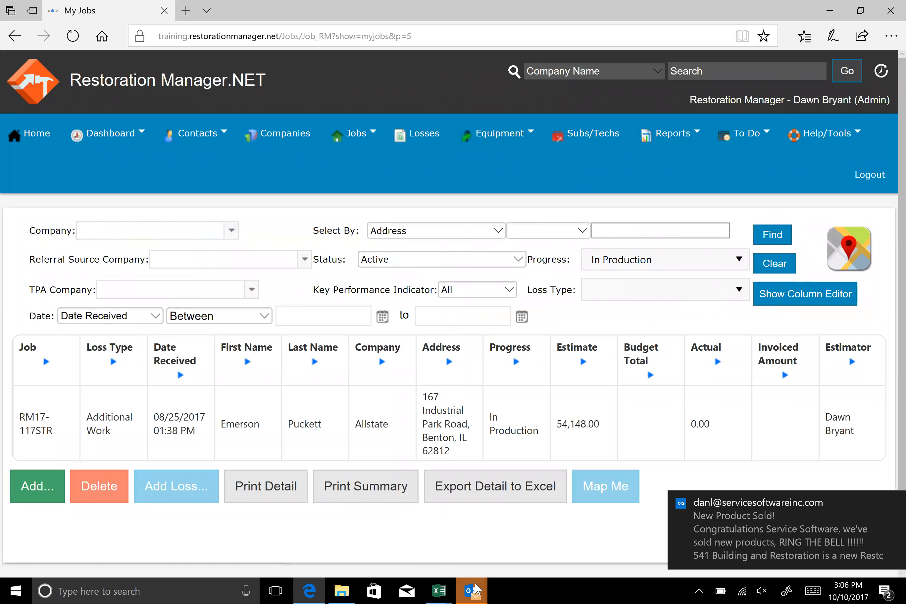
Close all Outlook windows
{"action": "right_click", "coordinate": [473, 588]}
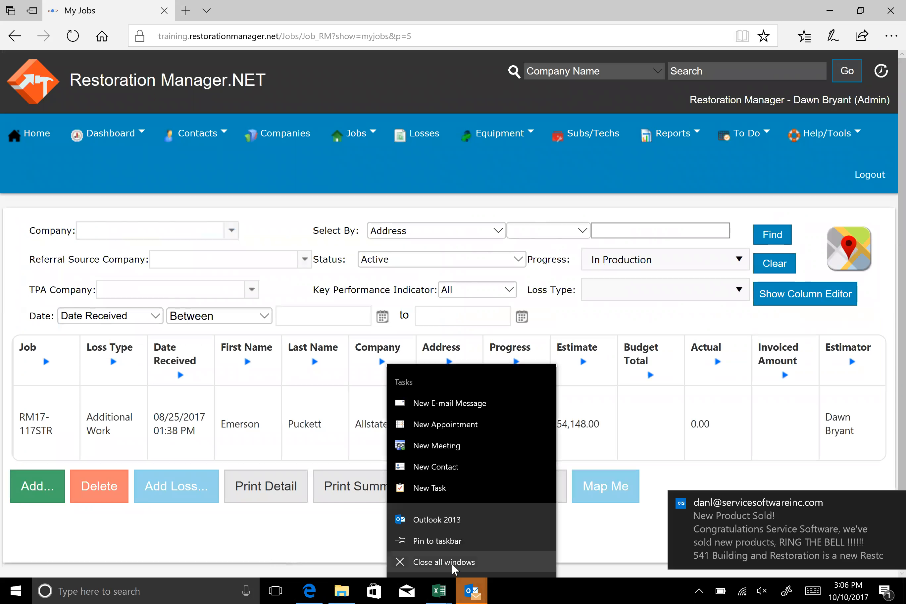
{"action": "left_click", "coordinate": [443, 561]}
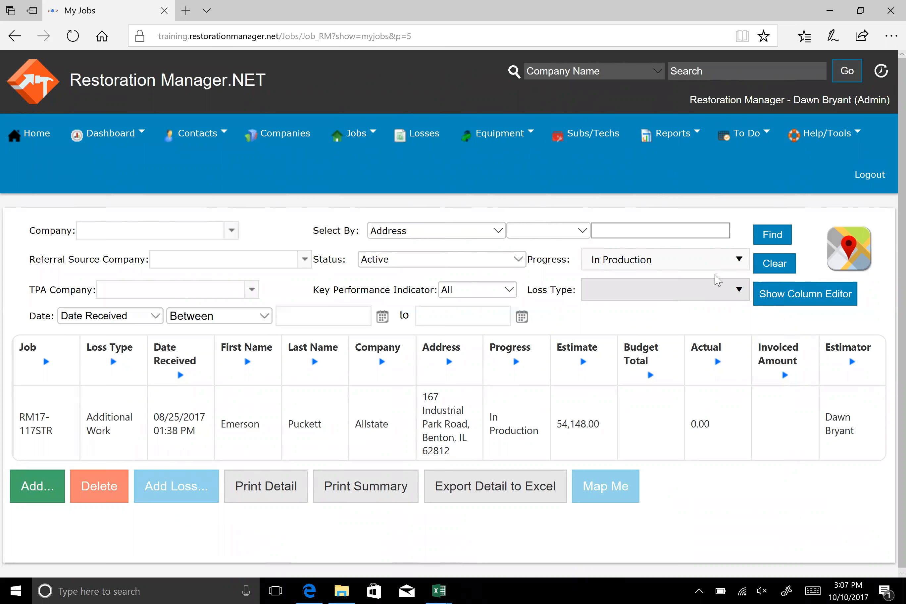
Examine the options offered by the Progress, Loss Type and Select By filters of the job list
{"action": "left_click", "coordinate": [738, 260]}
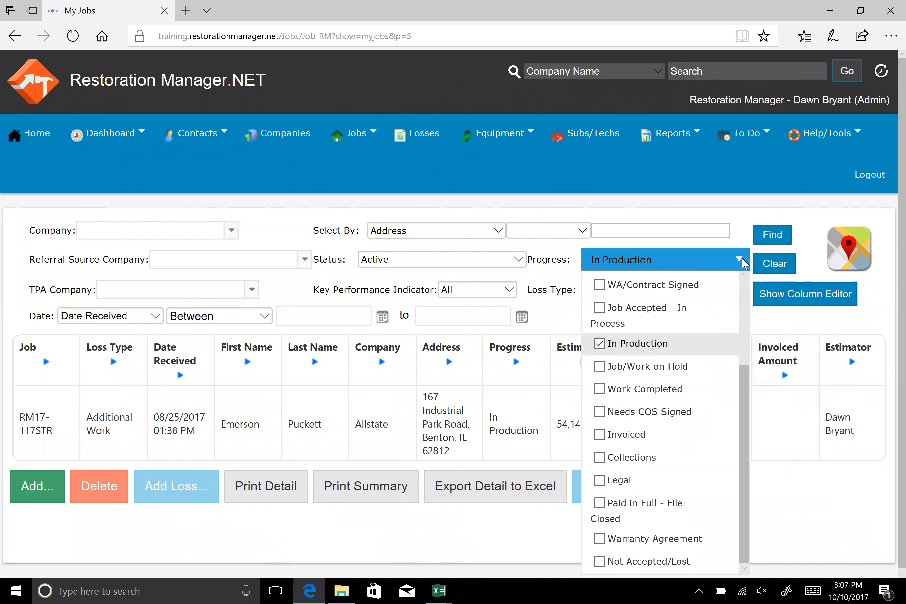
{"action": "left_click", "coordinate": [739, 260]}
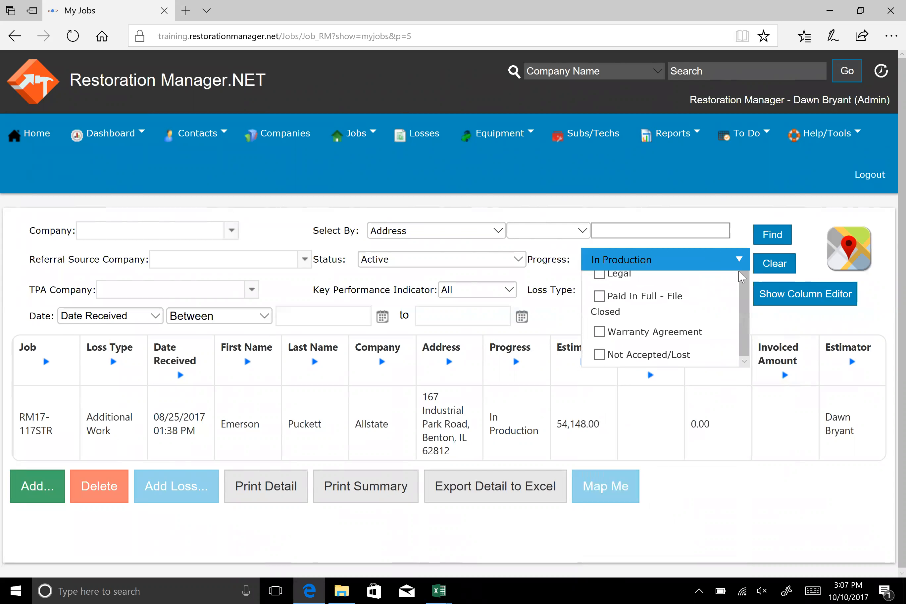
{"action": "left_click", "coordinate": [739, 291]}
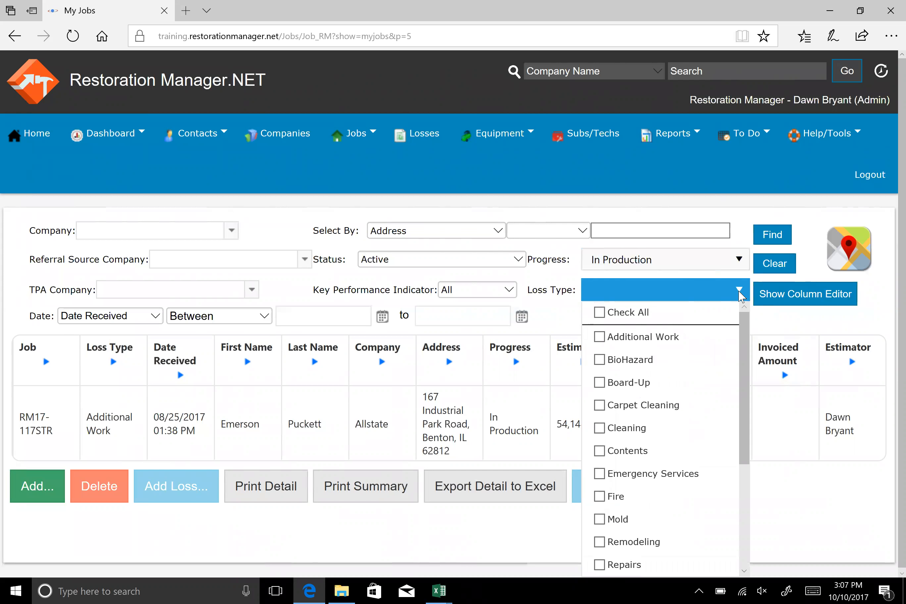
{"action": "left_click", "coordinate": [740, 293]}
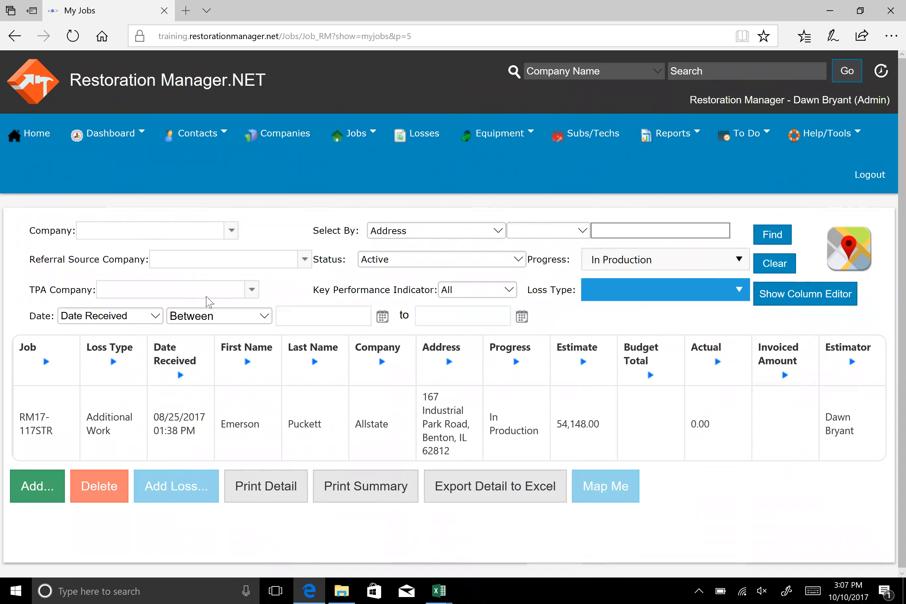
{"action": "left_click", "coordinate": [503, 232]}
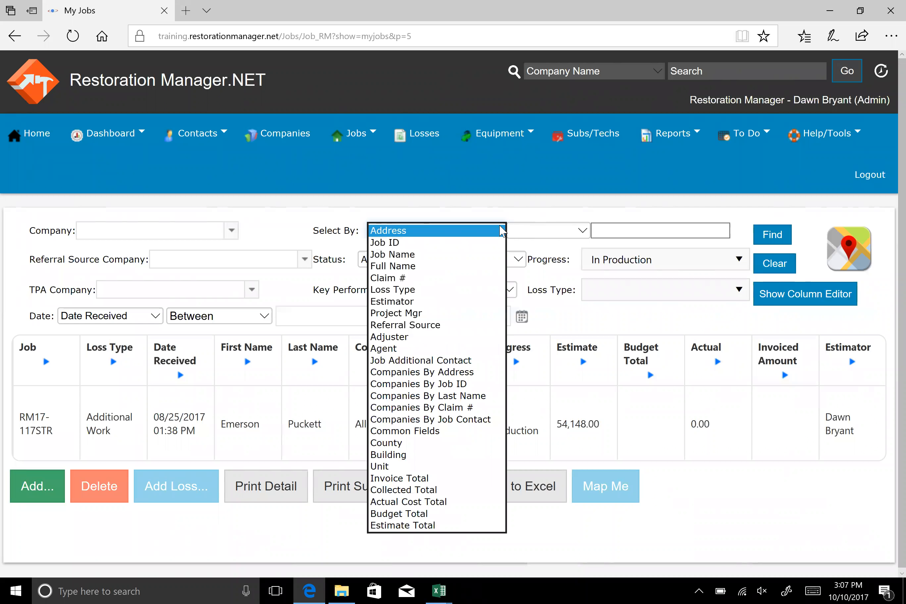
{"action": "left_click", "coordinate": [502, 231]}
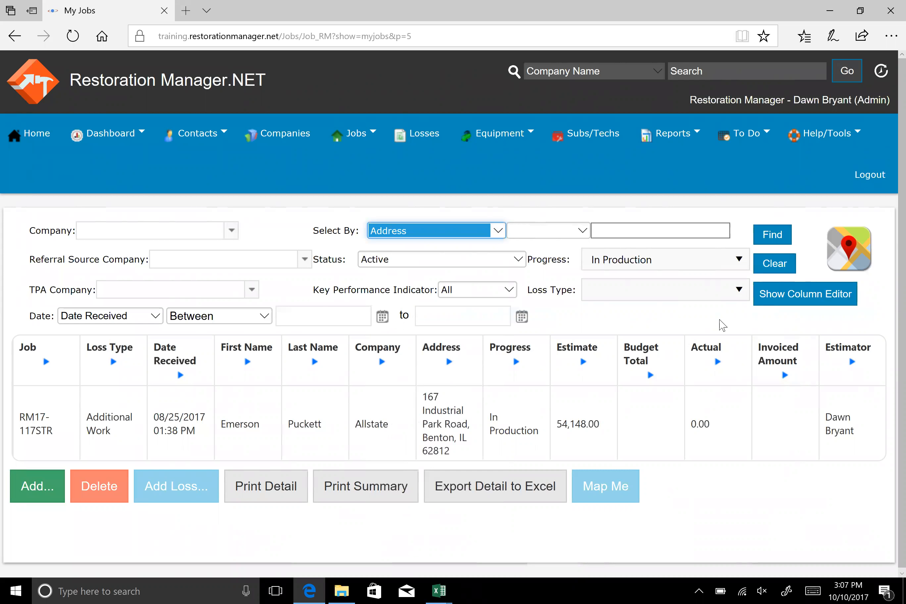
Run the search for active In Production jobs and map the results, allowing Microsoft Edge to access the precise location
{"action": "left_click", "coordinate": [775, 235]}
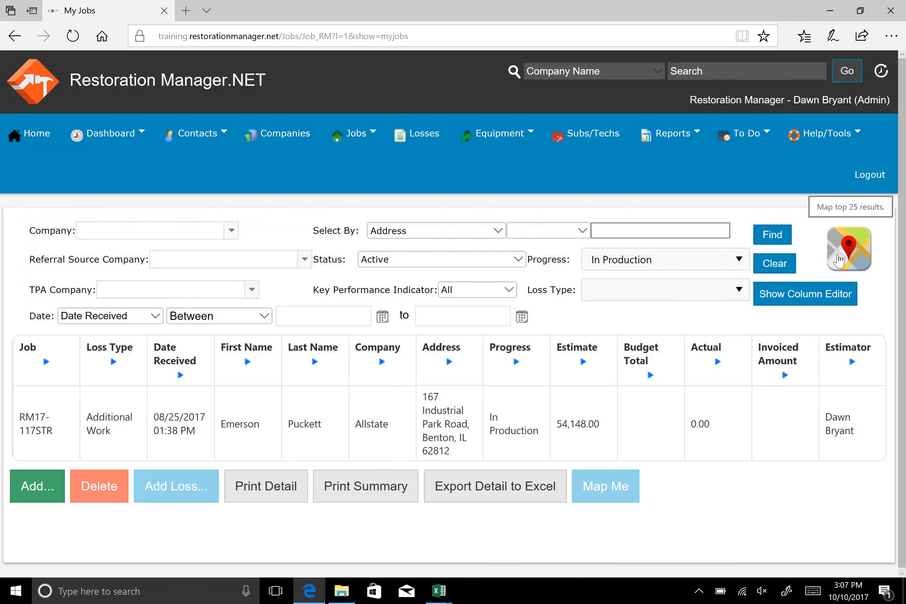
{"action": "left_click", "coordinate": [839, 260]}
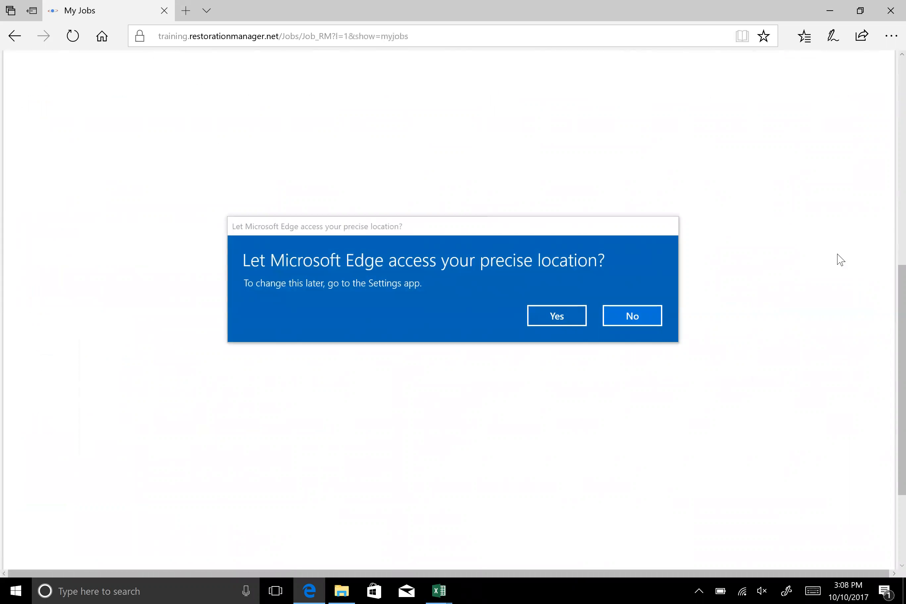
{"action": "left_click", "coordinate": [558, 317]}
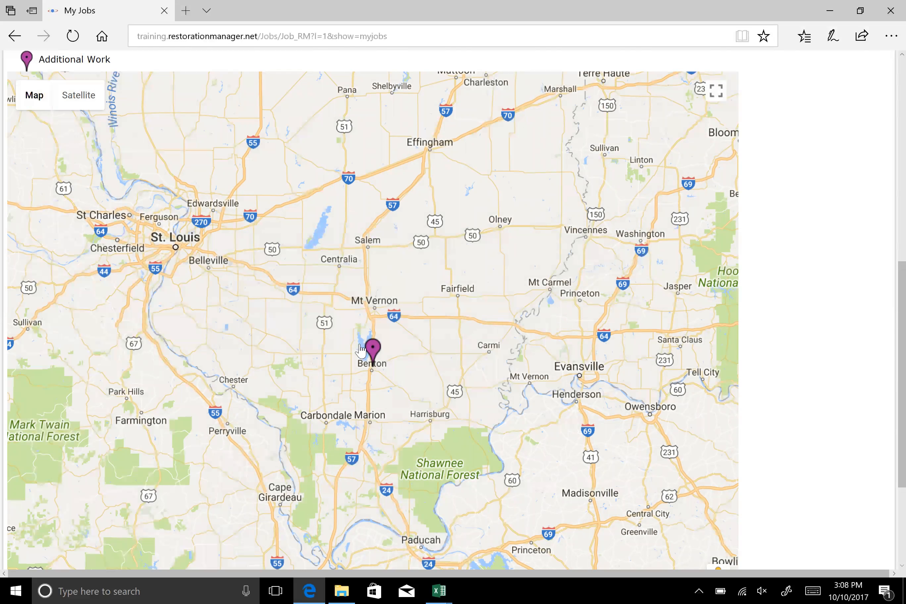
View the job details of the Additional Work pin near Benton on the map and close them
{"action": "mouse_move", "coordinate": [370, 352]}
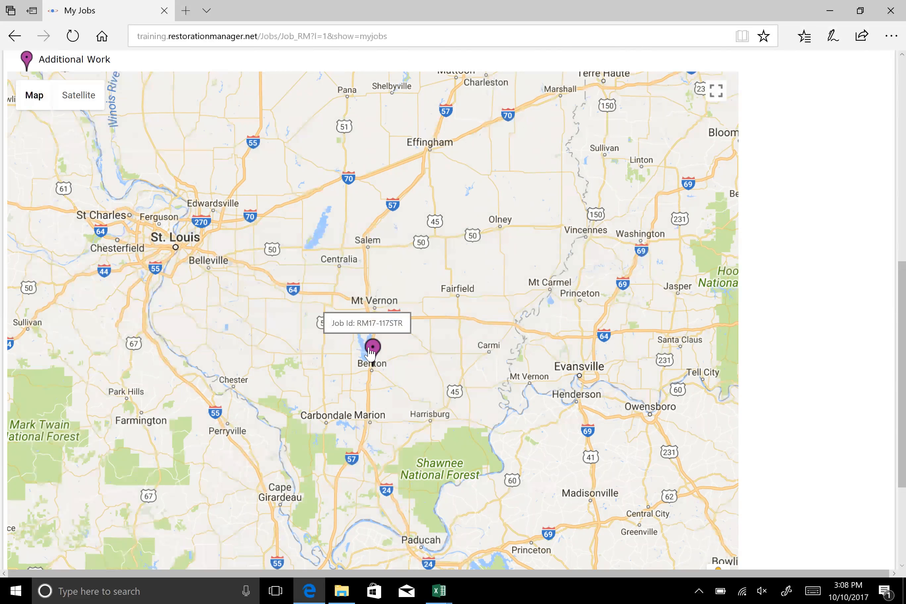
{"action": "left_click", "coordinate": [370, 351]}
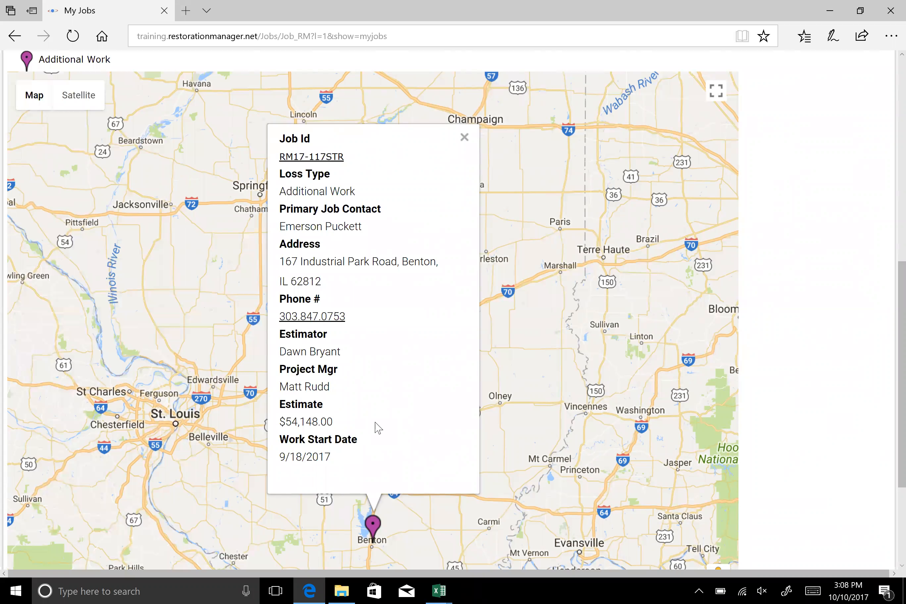
{"action": "left_click", "coordinate": [465, 137]}
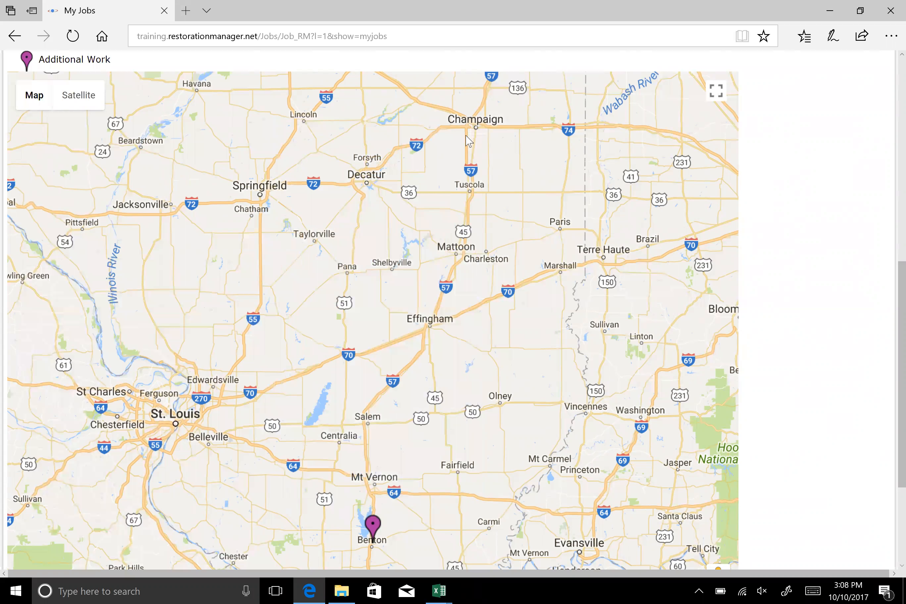
Look over the job list with its map and return to the home dashboard
{"action": "scroll", "coordinate": [683, 371], "scroll_direction": "up", "scroll_amount": 10}
{"action": "scroll", "coordinate": [580, 356], "scroll_direction": "up", "scroll_amount": 1}
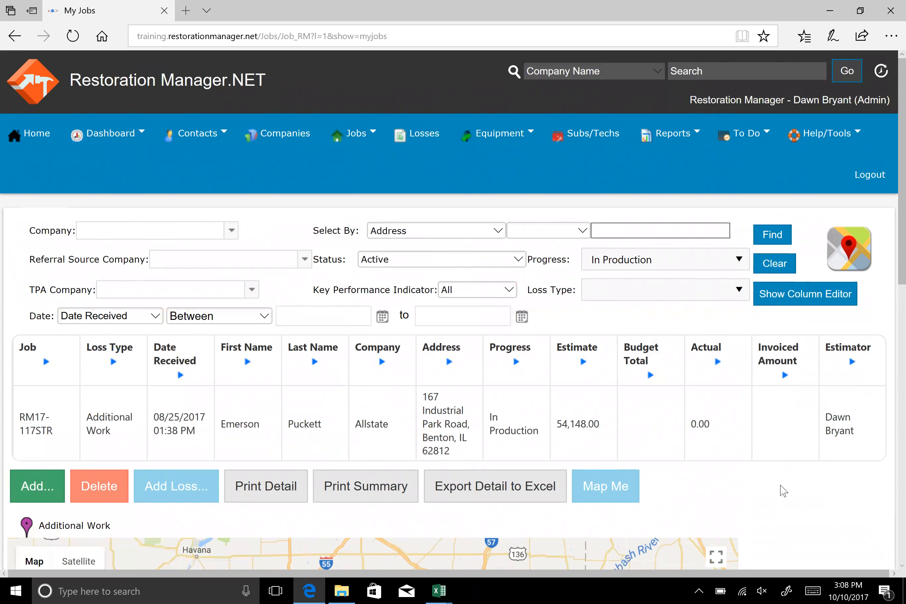
{"action": "scroll", "coordinate": [784, 488], "scroll_direction": "down", "scroll_amount": 2}
{"action": "scroll", "coordinate": [784, 489], "scroll_direction": "down", "scroll_amount": 8}
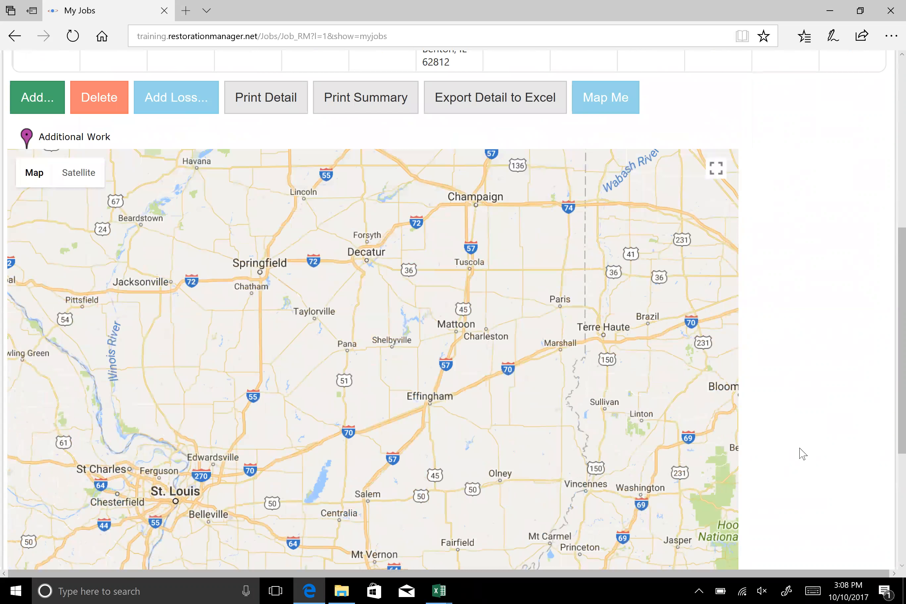
{"action": "scroll", "coordinate": [803, 451], "scroll_direction": "up", "scroll_amount": 10}
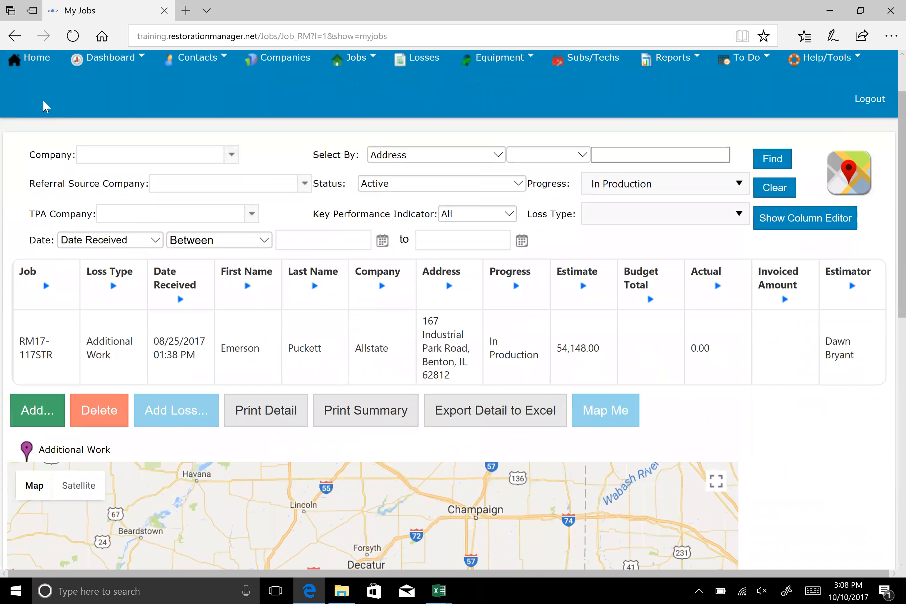
{"action": "left_click", "coordinate": [43, 69]}
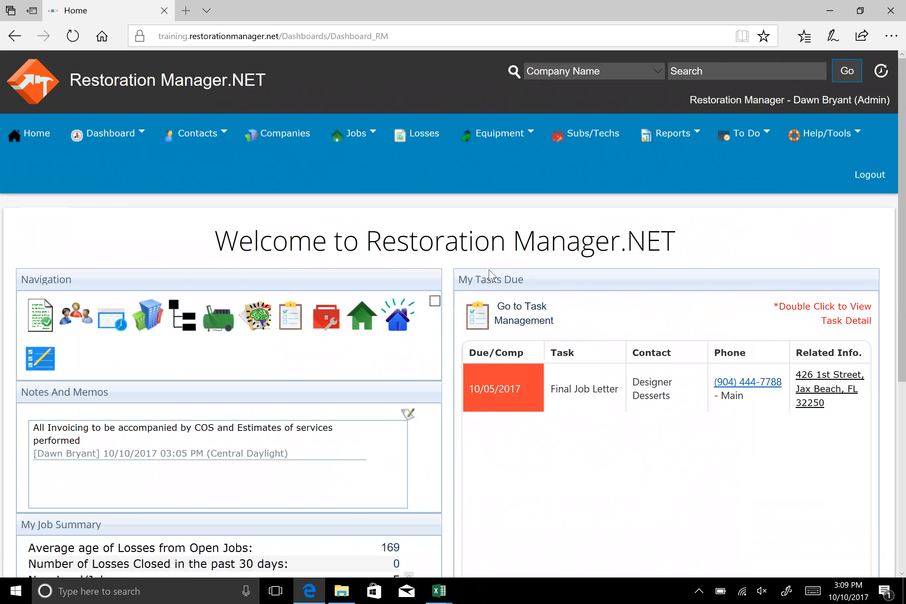
Try to open the job related to the Final Job Letter task in My Tasks Due and go back to the dashboard
{"action": "scroll", "coordinate": [597, 352], "scroll_direction": "down", "scroll_amount": 4}
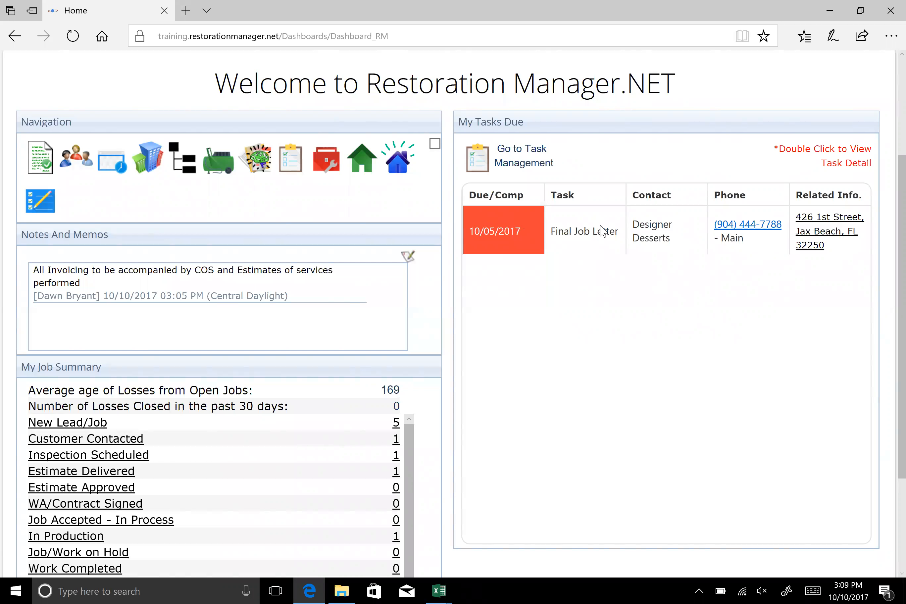
{"action": "left_click", "coordinate": [826, 223]}
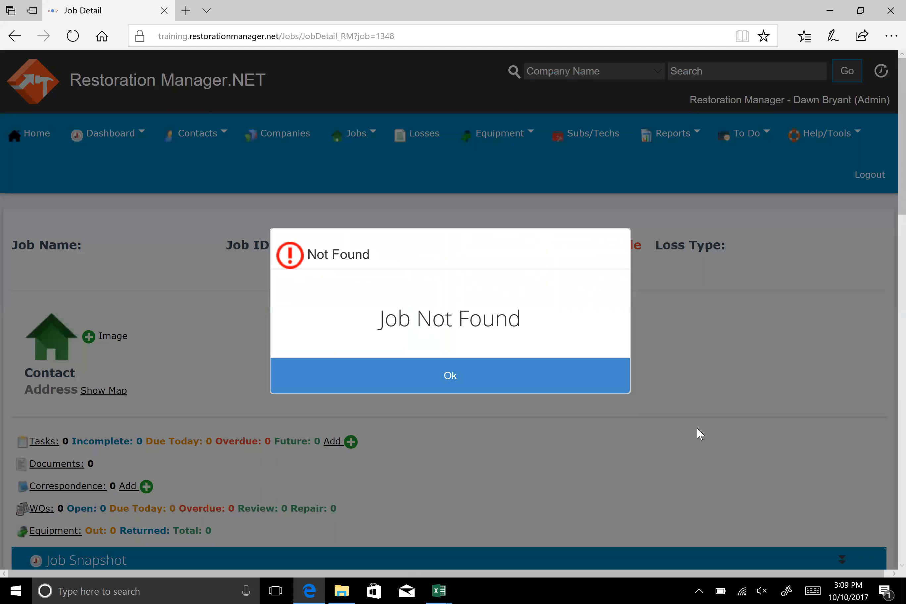
{"action": "left_click", "coordinate": [431, 375]}
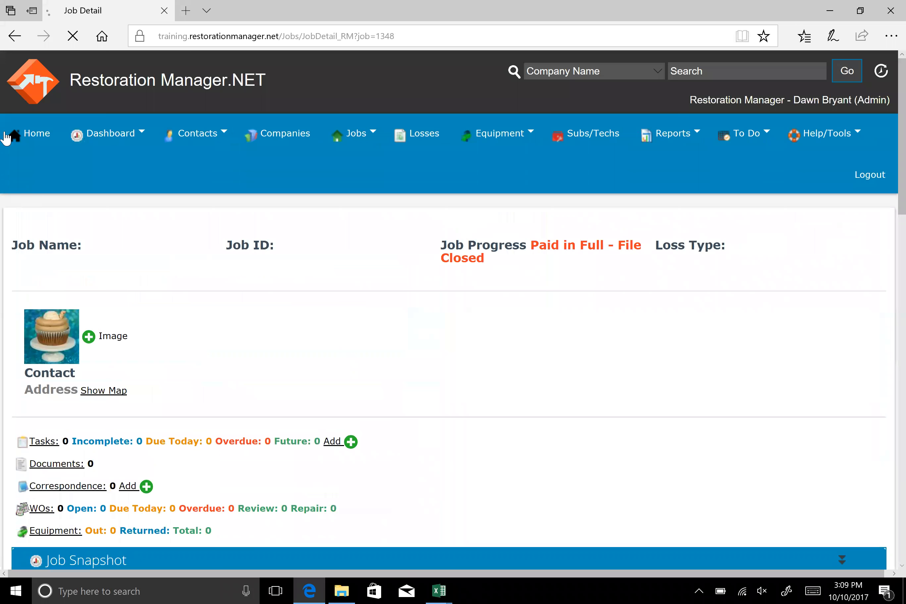
{"action": "left_click", "coordinate": [14, 36]}
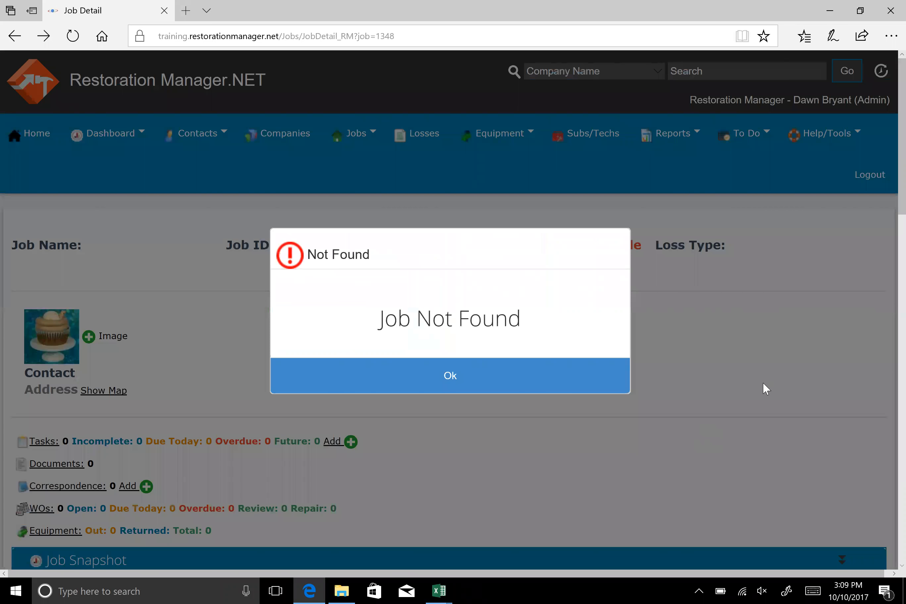
{"action": "left_click", "coordinate": [475, 376]}
{"action": "left_click", "coordinate": [110, 133]}
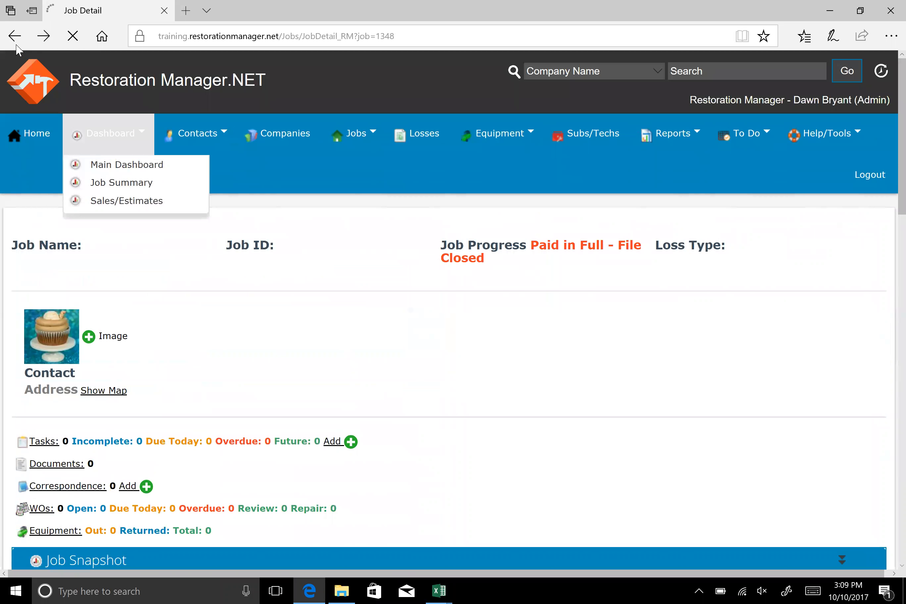
{"action": "left_click", "coordinate": [15, 35]}
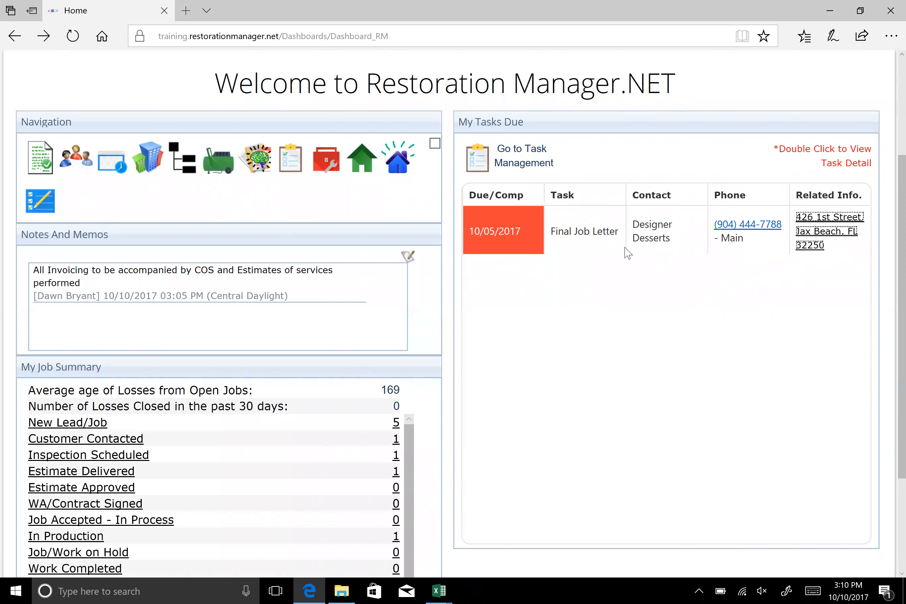
Open Task Management from My Tasks Due and review all due incomplete tasks for All Employees
{"action": "left_click", "coordinate": [482, 160]}
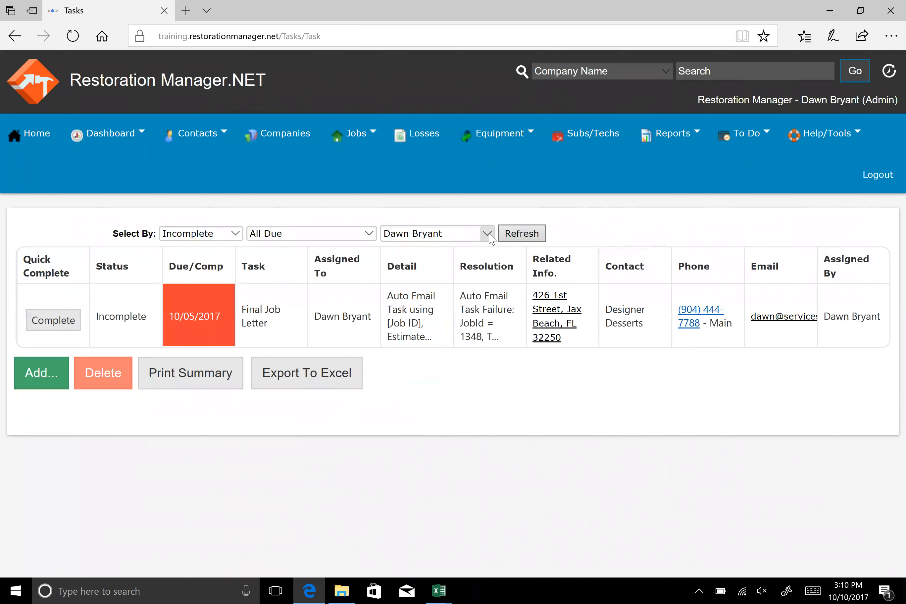
{"action": "left_click", "coordinate": [490, 236]}
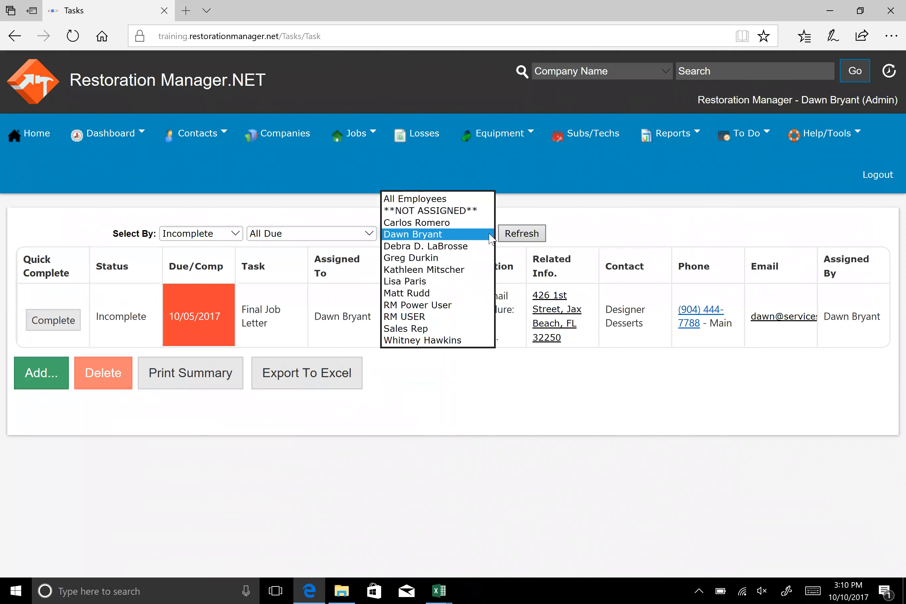
{"action": "left_click", "coordinate": [452, 200]}
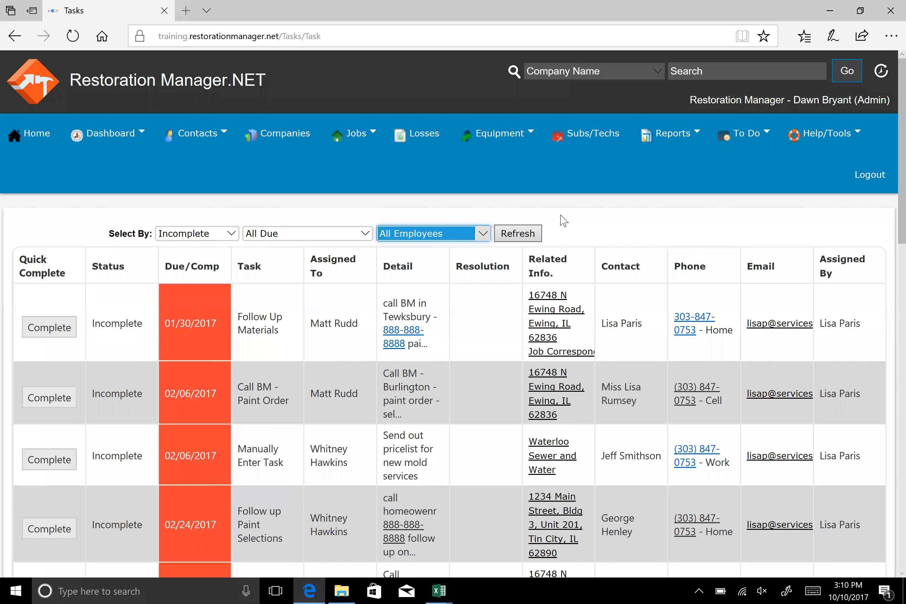
{"action": "scroll", "coordinate": [595, 302], "scroll_direction": "down", "scroll_amount": 1}
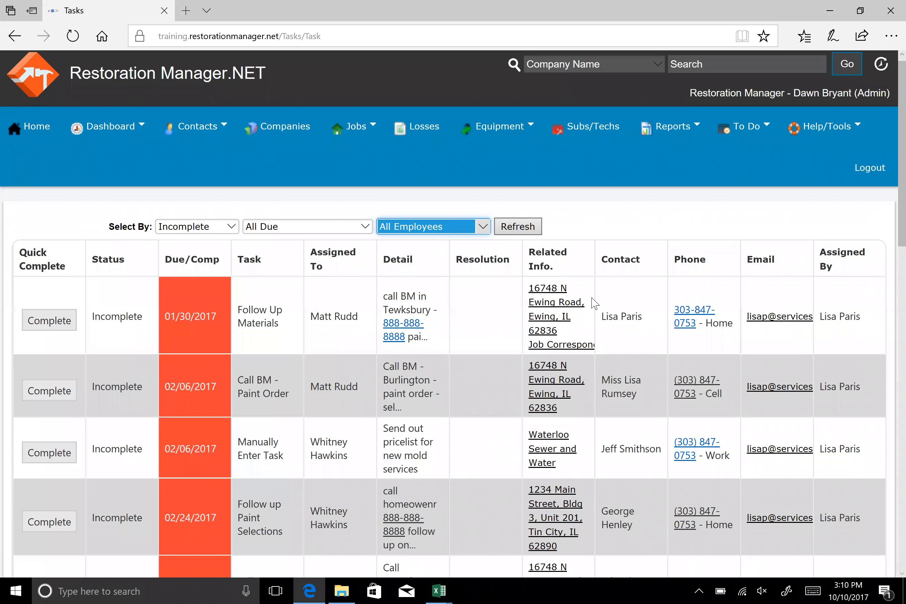
{"action": "scroll", "coordinate": [594, 303], "scroll_direction": "down", "scroll_amount": 3}
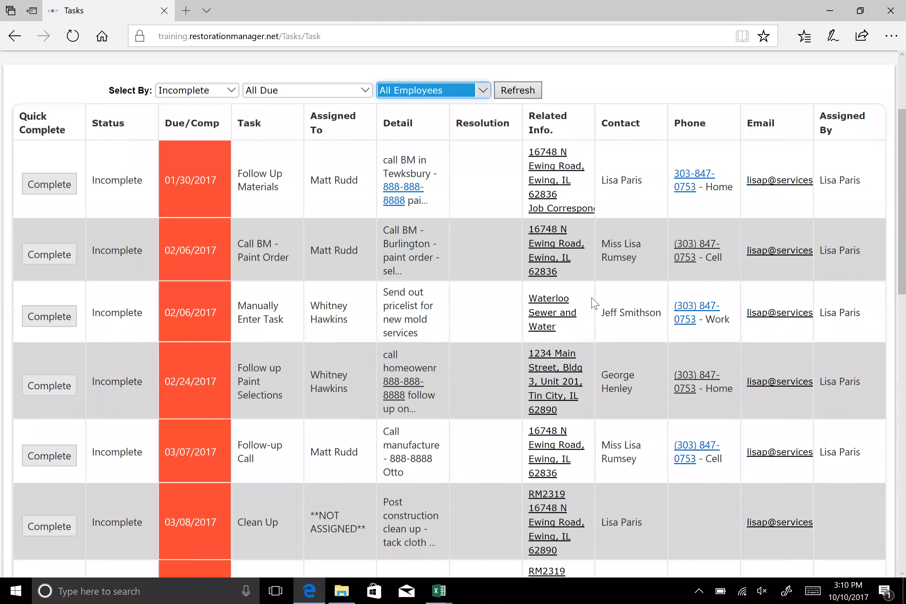
{"action": "scroll", "coordinate": [594, 302], "scroll_direction": "down", "scroll_amount": 12}
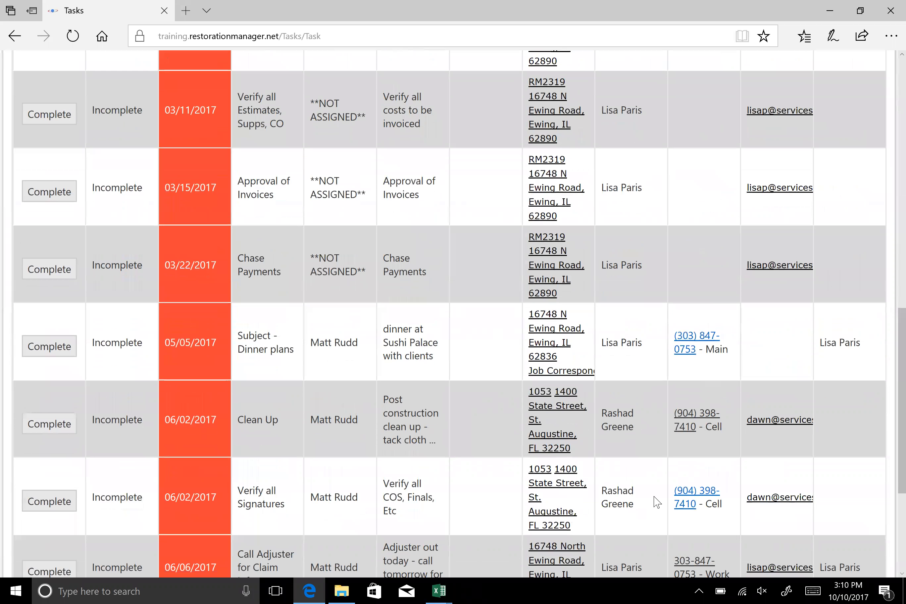
{"action": "scroll", "coordinate": [657, 502], "scroll_direction": "down", "scroll_amount": 4}
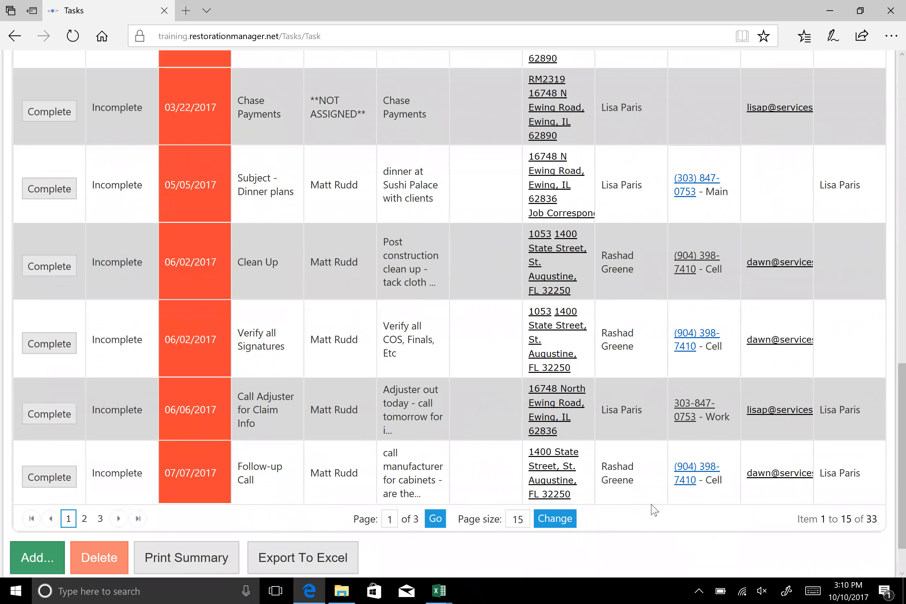
{"action": "scroll", "coordinate": [396, 397], "scroll_direction": "up", "scroll_amount": 20}
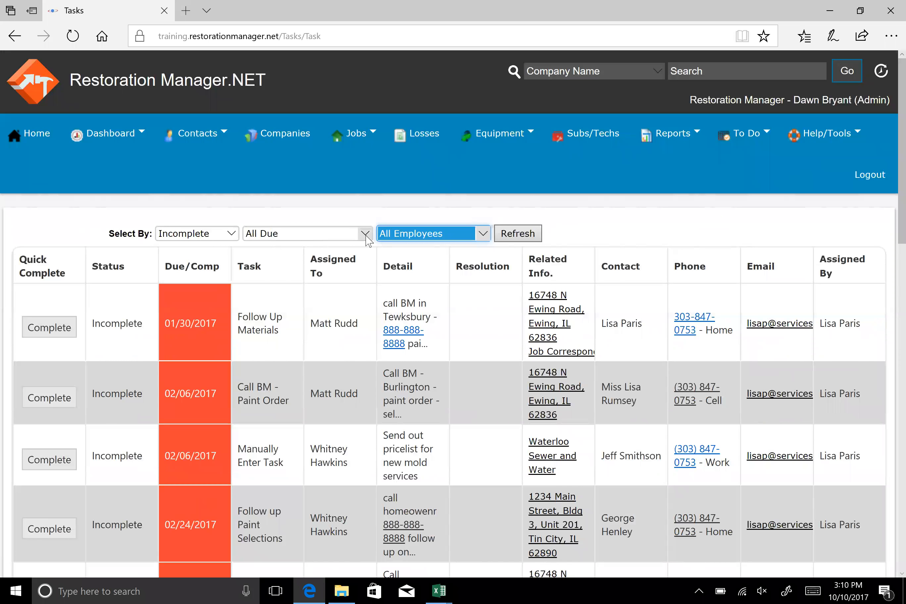
Filter the incomplete tasks of all employees by Due Today, and switch the due filter to Future
{"action": "left_click", "coordinate": [365, 236]}
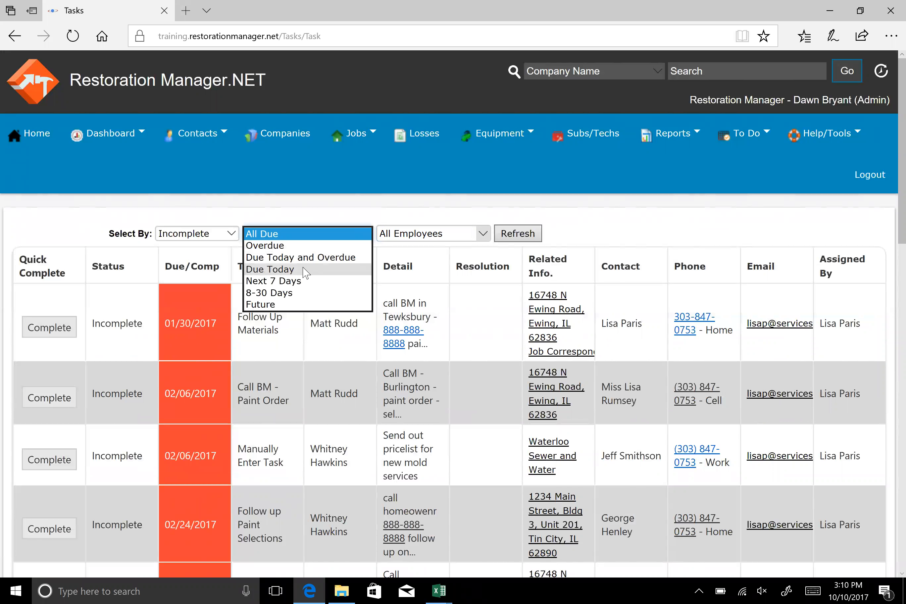
{"action": "left_click", "coordinate": [306, 271]}
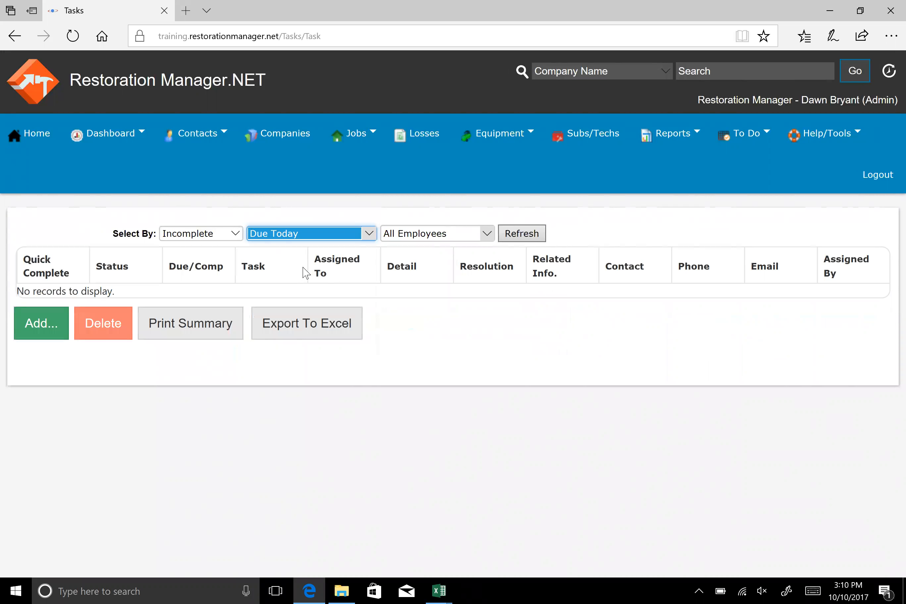
{"action": "left_click", "coordinate": [368, 233]}
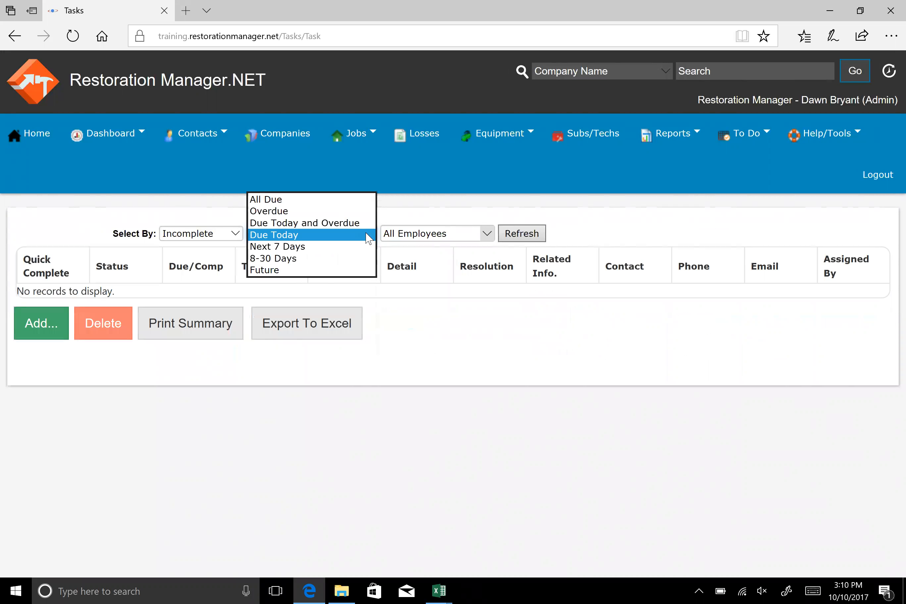
{"action": "left_click", "coordinate": [258, 270]}
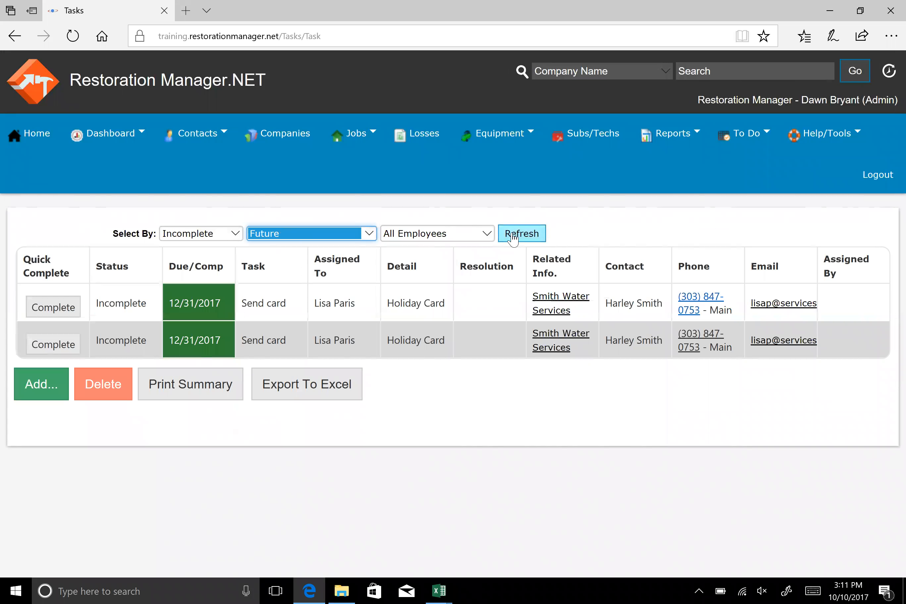
Limit the future tasks to the employee assigned to the Send card tasks and check the status filter's options
{"action": "left_click", "coordinate": [492, 234]}
{"action": "left_click", "coordinate": [493, 233]}
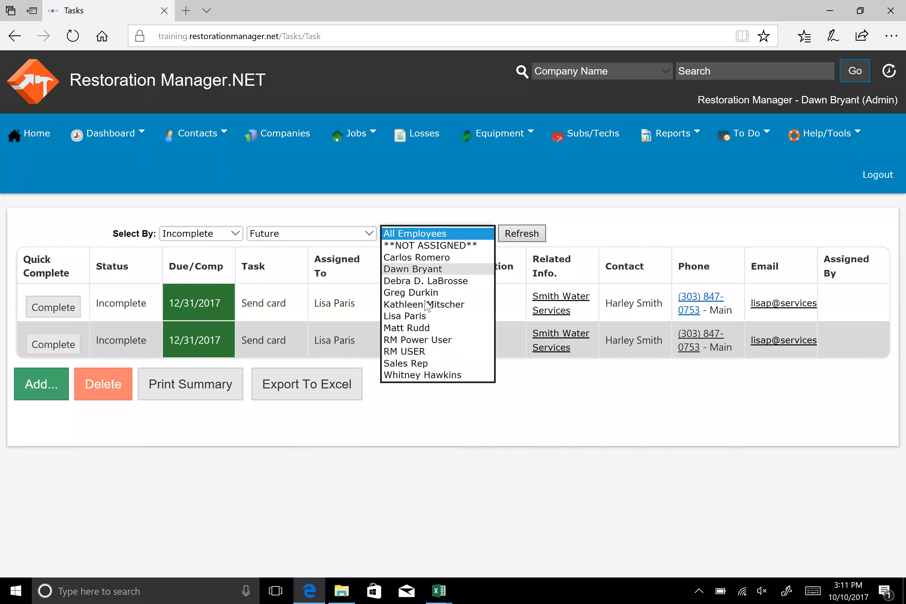
{"action": "left_click", "coordinate": [426, 316]}
{"action": "left_click", "coordinate": [517, 234]}
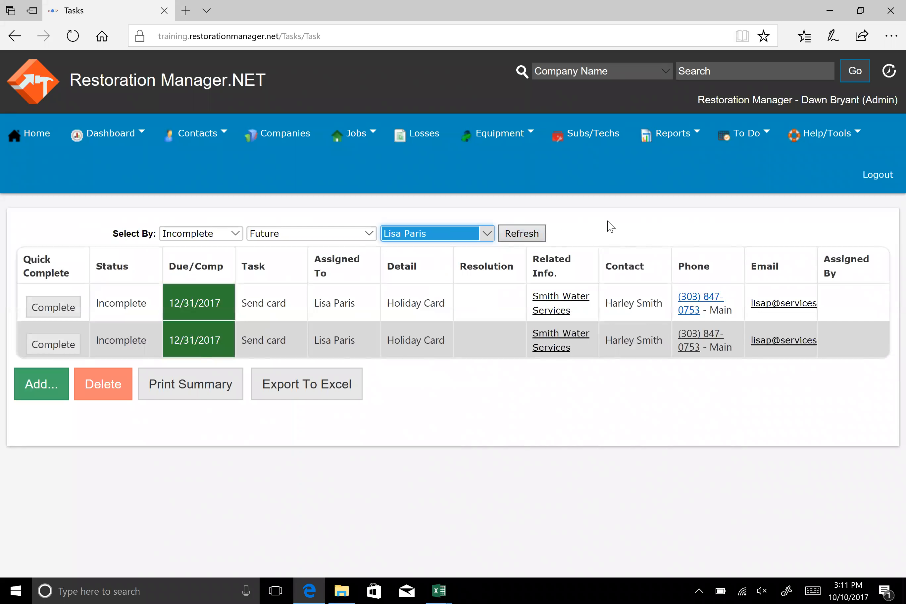
{"action": "left_click", "coordinate": [220, 235]}
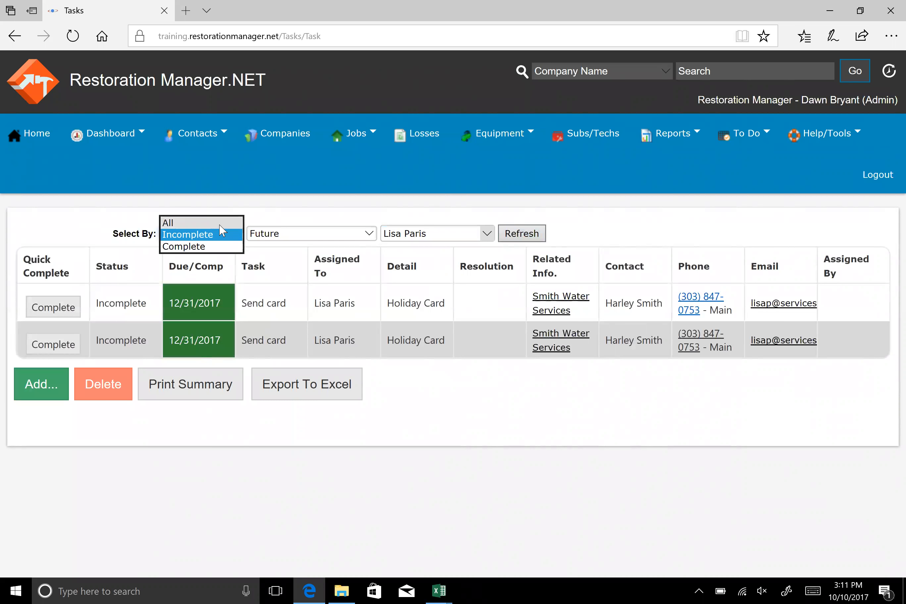
{"action": "left_click", "coordinate": [597, 420]}
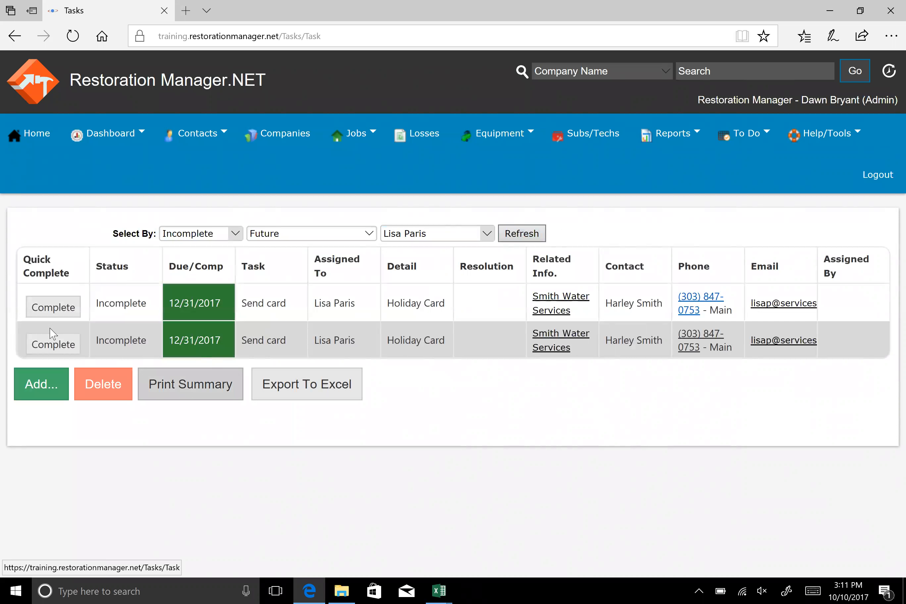
Complete the first Send card task with the resolution "completed task"
{"action": "left_click", "coordinate": [38, 311]}
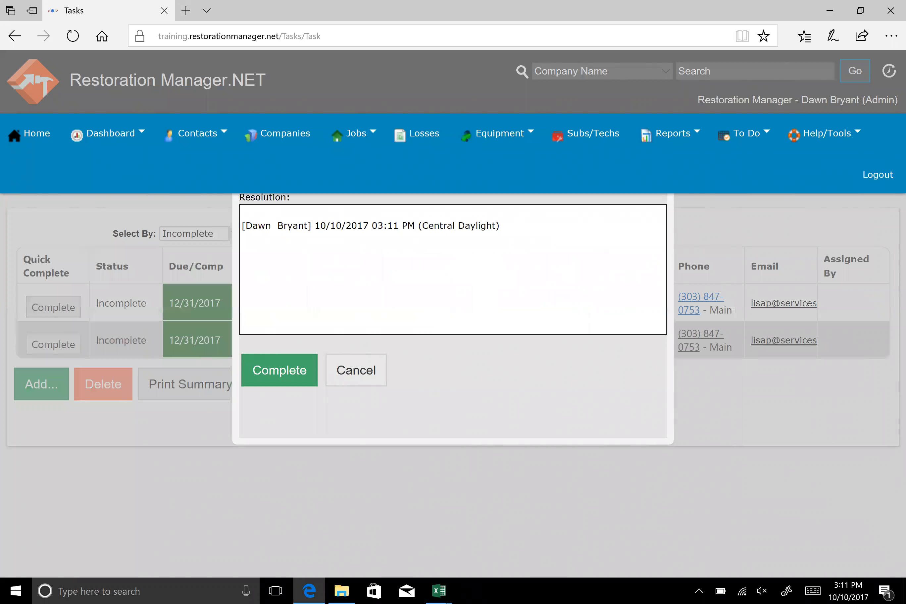
{"action": "type", "text": "completed tastk"}
{"action": "key", "text": "BackSpace"}
{"action": "key", "text": "BackSpace"}
{"action": "type", "text": "k"}
{"action": "left_click", "coordinate": [272, 371]}
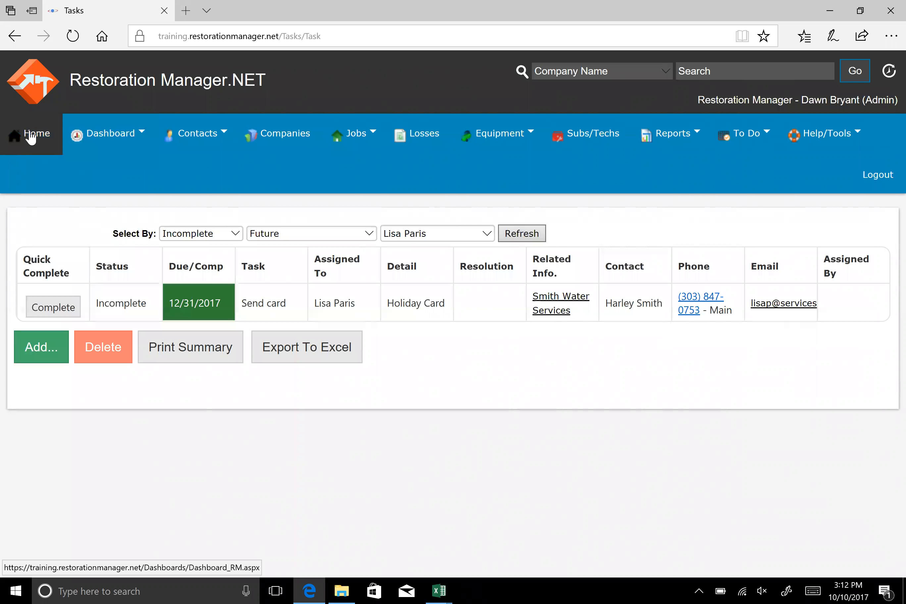
Open the Main Dashboard and review its Task Accountability, Job Accountability and Job Summary panels
{"action": "left_click", "coordinate": [95, 144]}
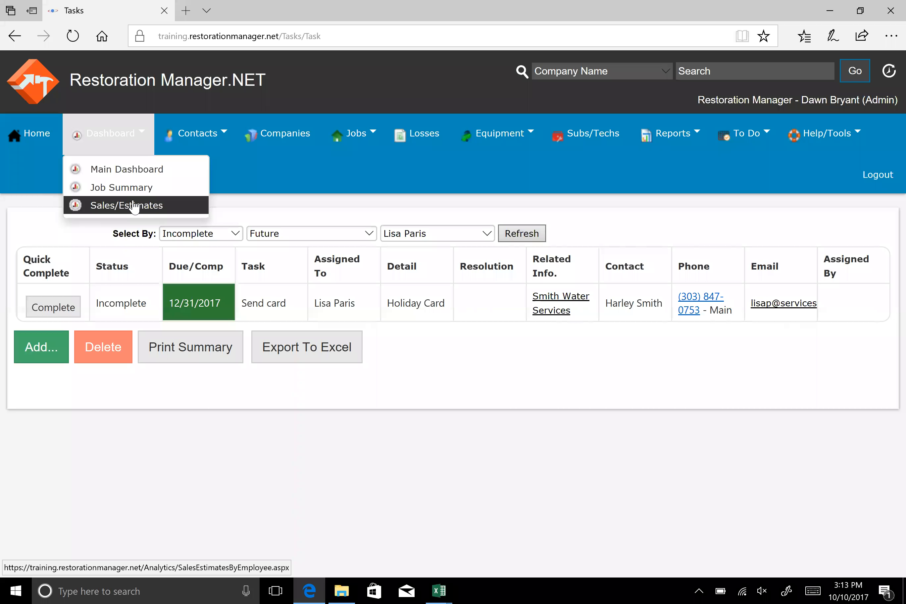
{"action": "left_click", "coordinate": [131, 172]}
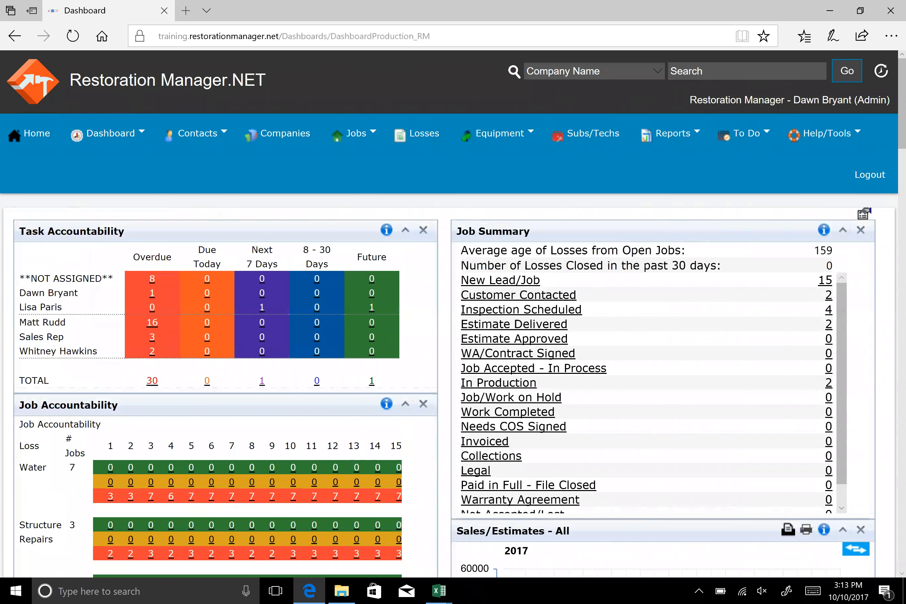
{"action": "scroll", "coordinate": [537, 311], "scroll_direction": "down", "scroll_amount": 1}
{"action": "scroll", "coordinate": [537, 312], "scroll_direction": "down", "scroll_amount": 5}
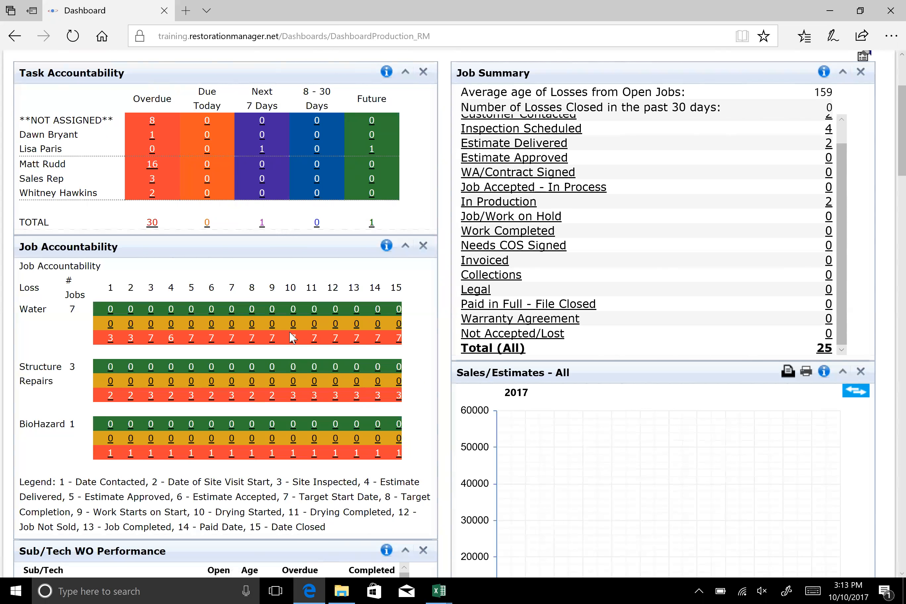
Show the dashboard settings and reset the Main Dashboard to its default layout
{"action": "scroll", "coordinate": [870, 228], "scroll_direction": "up", "scroll_amount": 1}
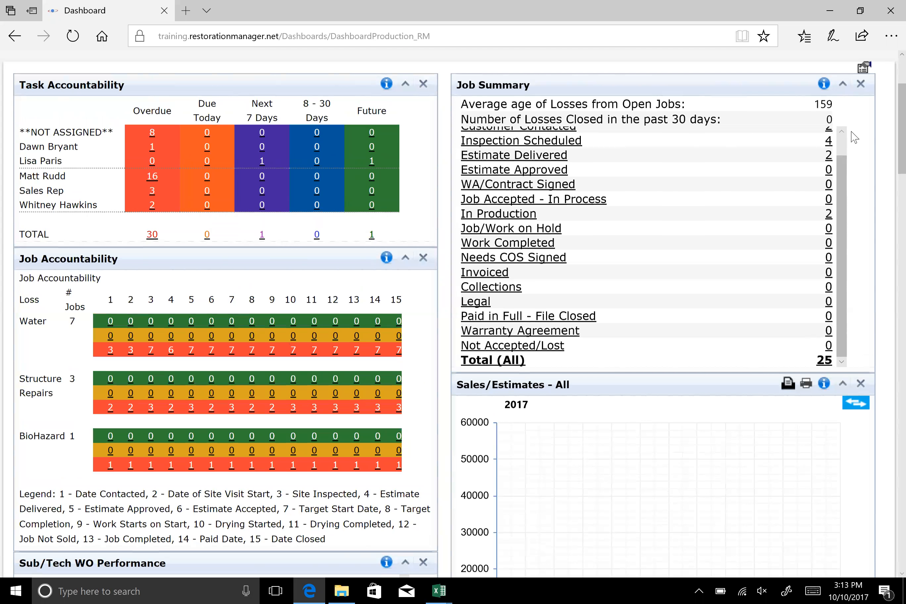
{"action": "scroll", "coordinate": [854, 137], "scroll_direction": "up", "scroll_amount": 2}
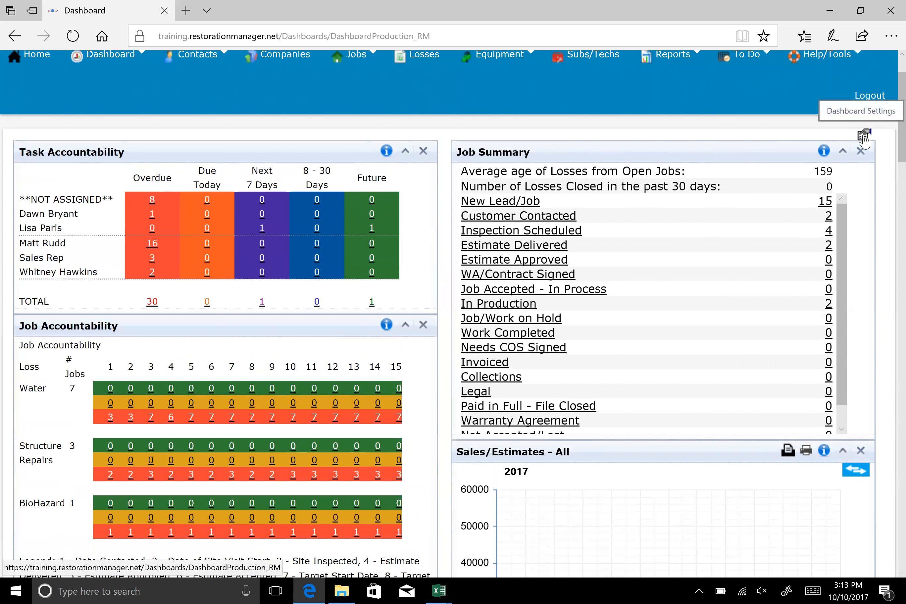
{"action": "left_click", "coordinate": [863, 136]}
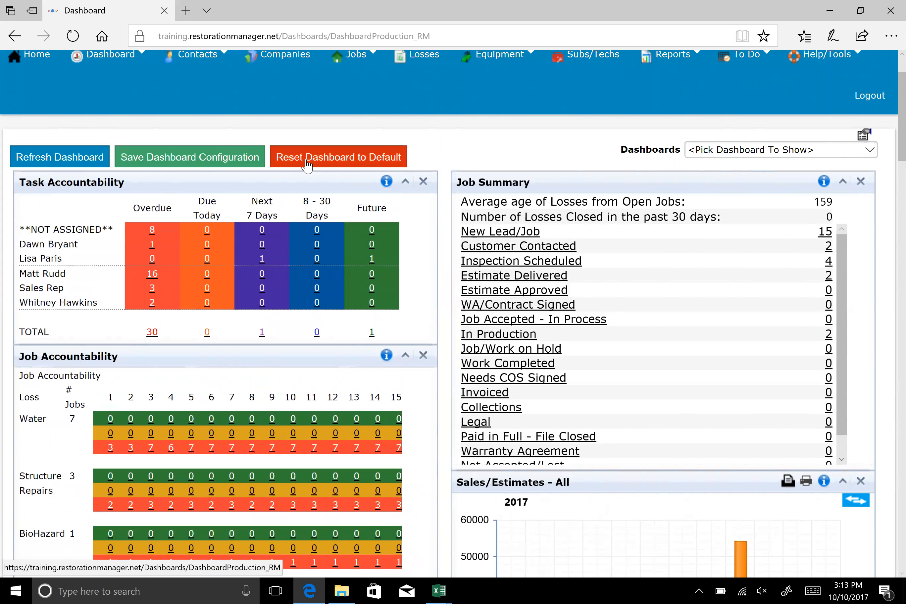
{"action": "left_click", "coordinate": [307, 165]}
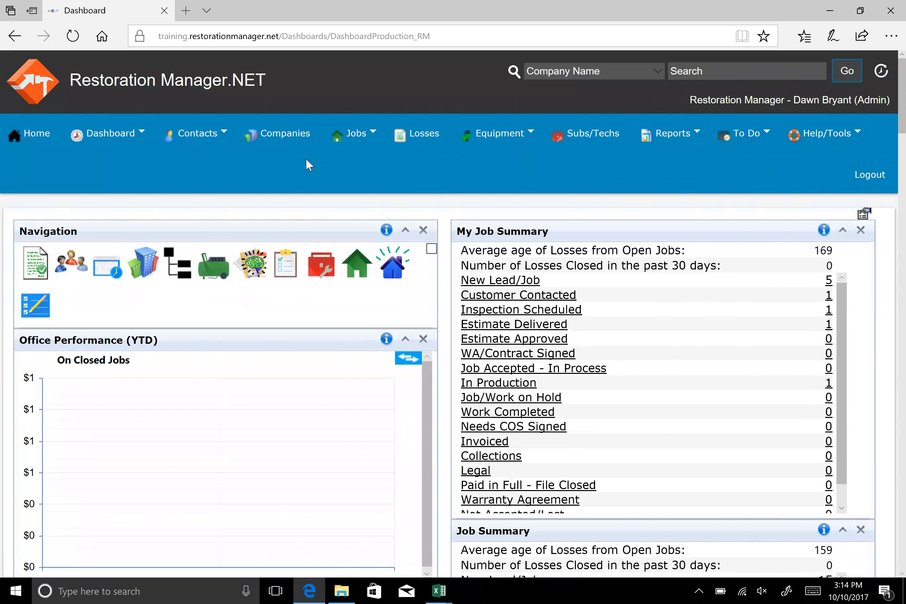
Move the Job Summary panel directly above Office Performance (YTD) and remove the Navigation panel from the dashboard
{"action": "scroll", "coordinate": [306, 158], "scroll_direction": "down", "scroll_amount": 9}
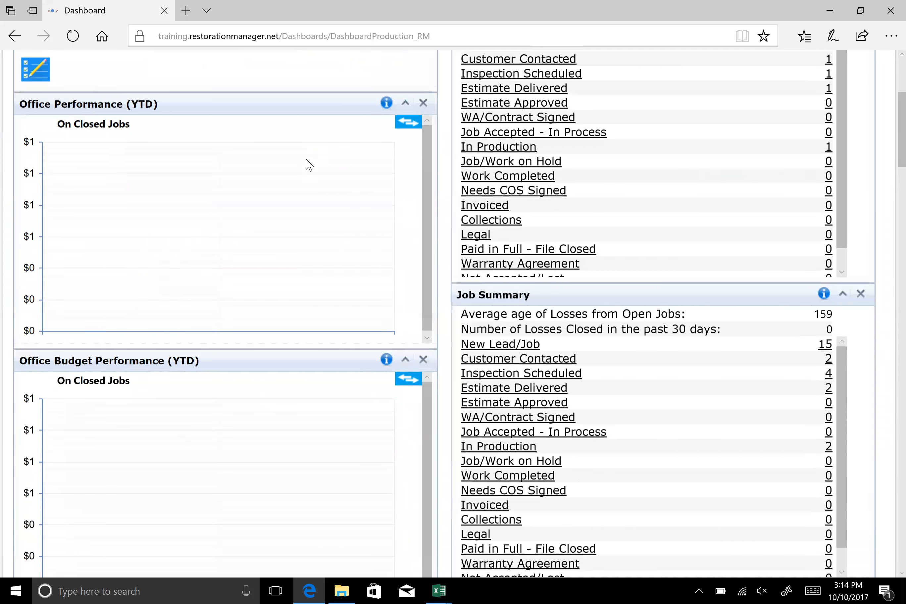
{"action": "scroll", "coordinate": [306, 160], "scroll_direction": "down", "scroll_amount": 11}
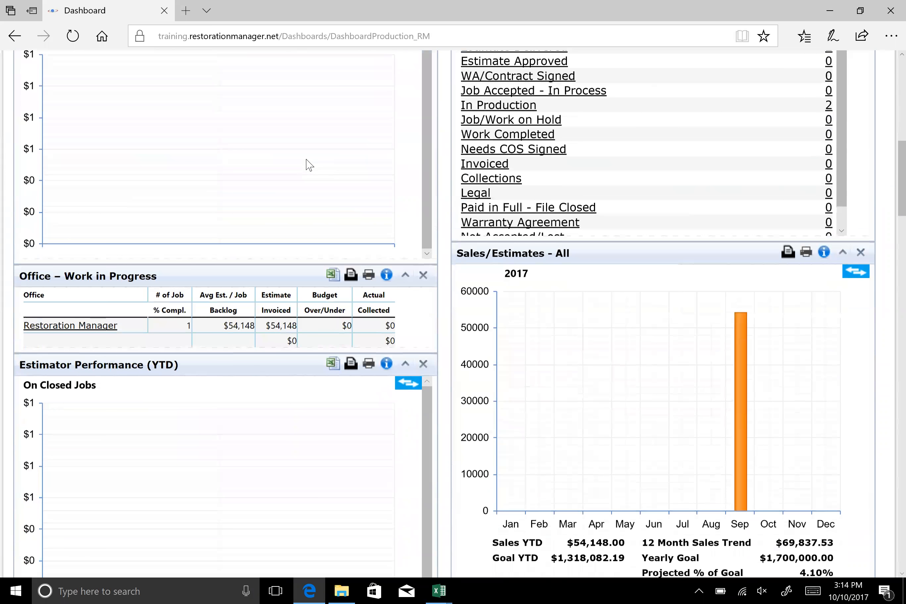
{"action": "scroll", "coordinate": [309, 165], "scroll_direction": "up", "scroll_amount": 6}
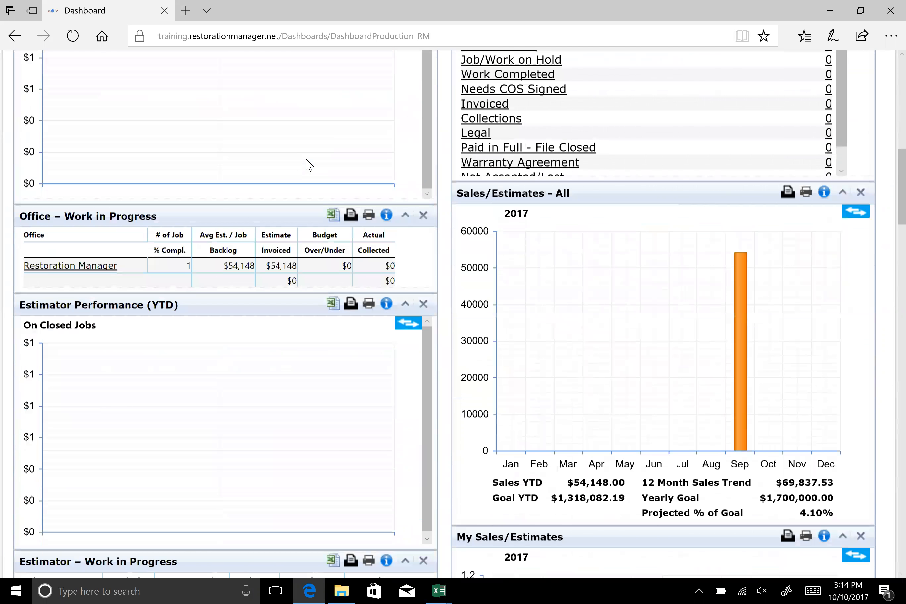
{"action": "scroll", "coordinate": [309, 165], "scroll_direction": "up", "scroll_amount": 10}
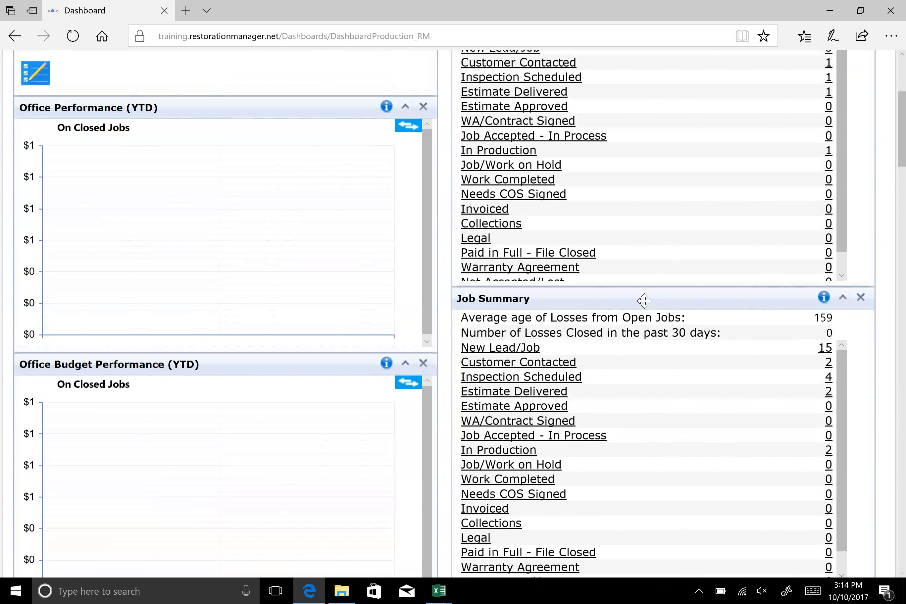
{"action": "left_click_drag", "start_coordinate": [644, 301], "coordinate": [214, 117]}
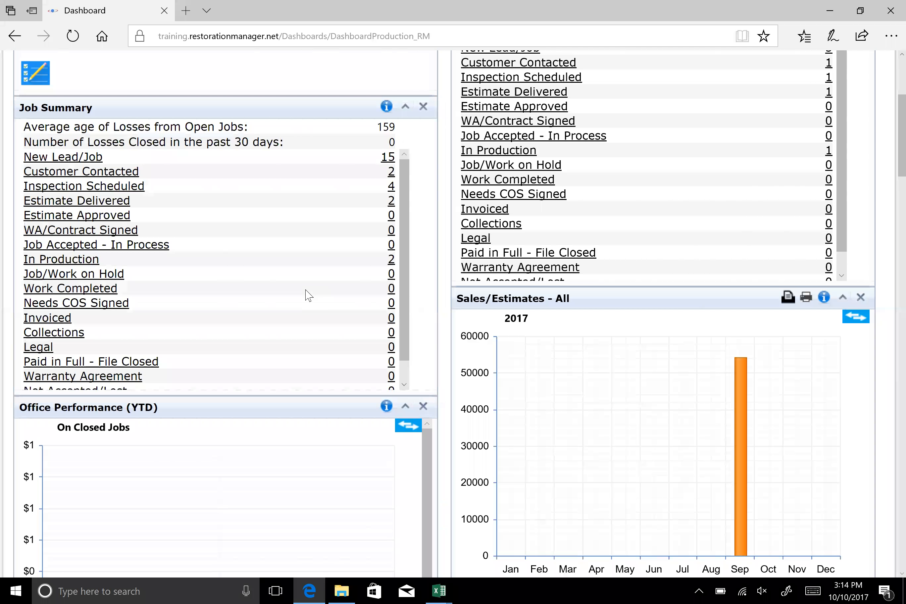
{"action": "scroll", "coordinate": [417, 238], "scroll_direction": "up", "scroll_amount": 3}
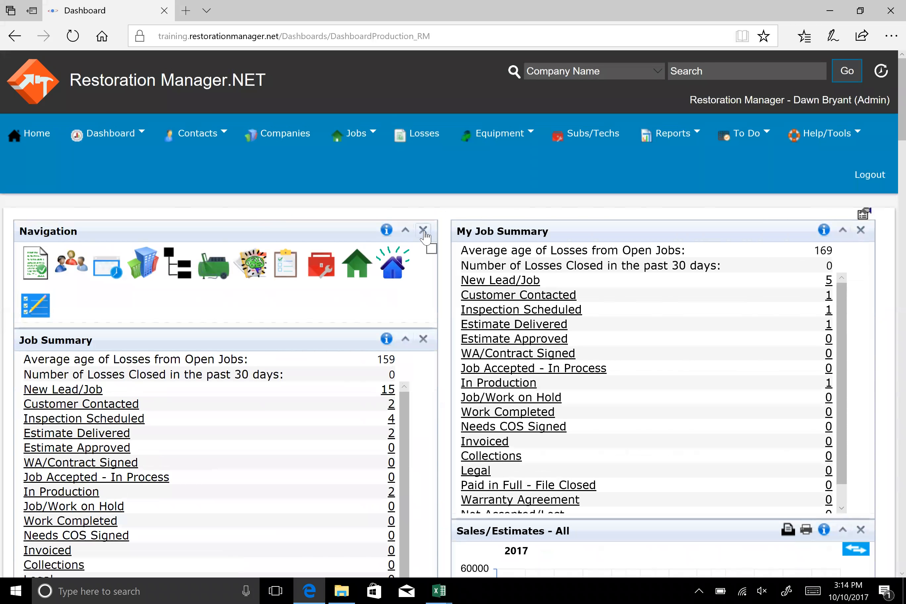
{"action": "left_click", "coordinate": [424, 230]}
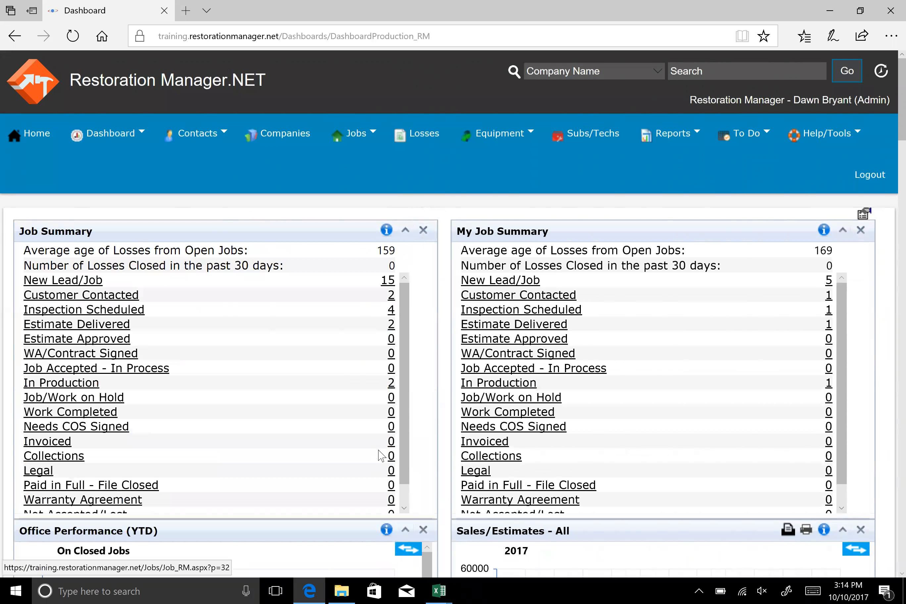
Collapse the Sales/Estimates - All, Office Performance (YTD) and My Sales/Estimates panels
{"action": "scroll", "coordinate": [383, 456], "scroll_direction": "down", "scroll_amount": 2}
{"action": "scroll", "coordinate": [828, 390], "scroll_direction": "down", "scroll_amount": 2}
{"action": "scroll", "coordinate": [828, 389], "scroll_direction": "down", "scroll_amount": 4}
{"action": "left_click", "coordinate": [841, 293]}
{"action": "left_click", "coordinate": [405, 293]}
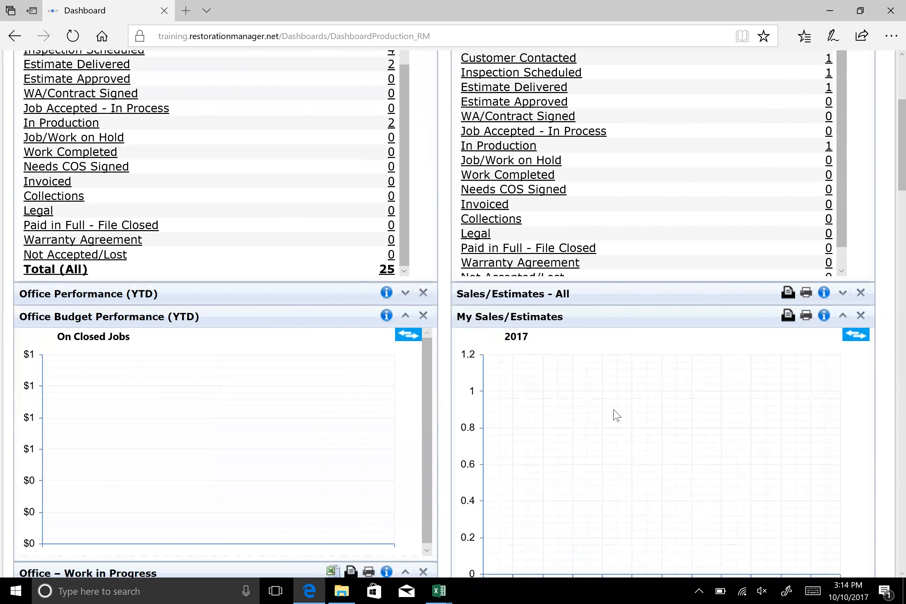
{"action": "left_click", "coordinate": [842, 315]}
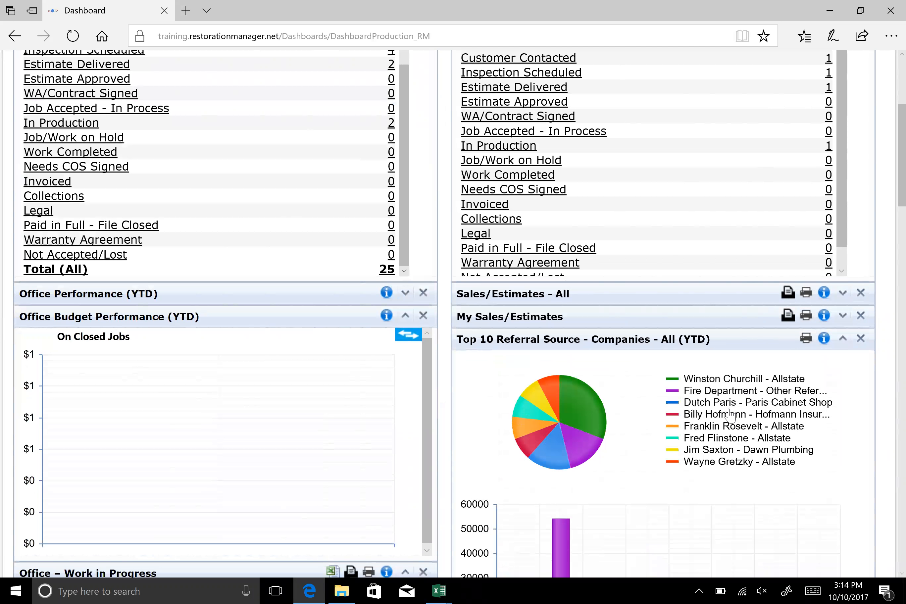
Show the dashboard settings and save the rearranged dashboard configuration
{"action": "scroll", "coordinate": [730, 416], "scroll_direction": "up", "scroll_amount": 6}
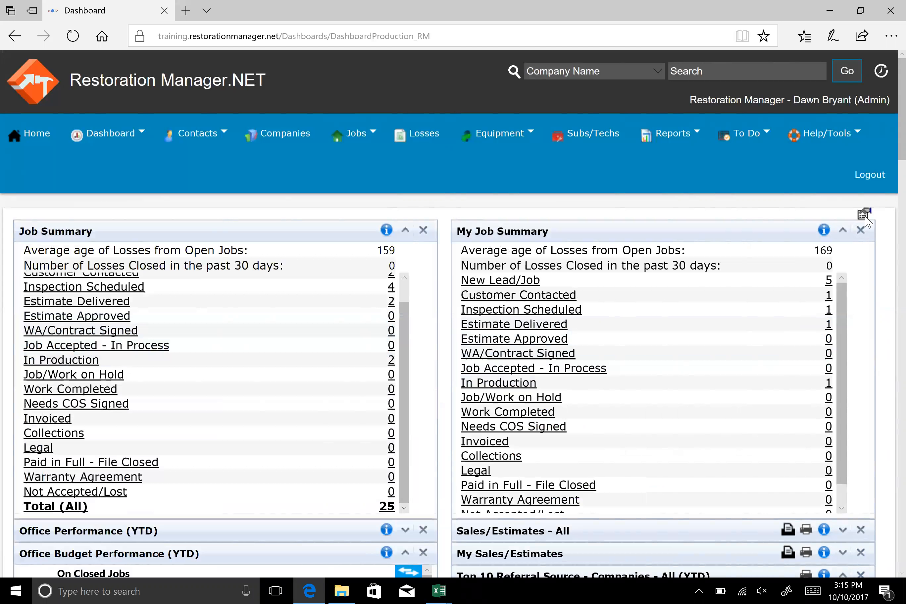
{"action": "left_click", "coordinate": [862, 214]}
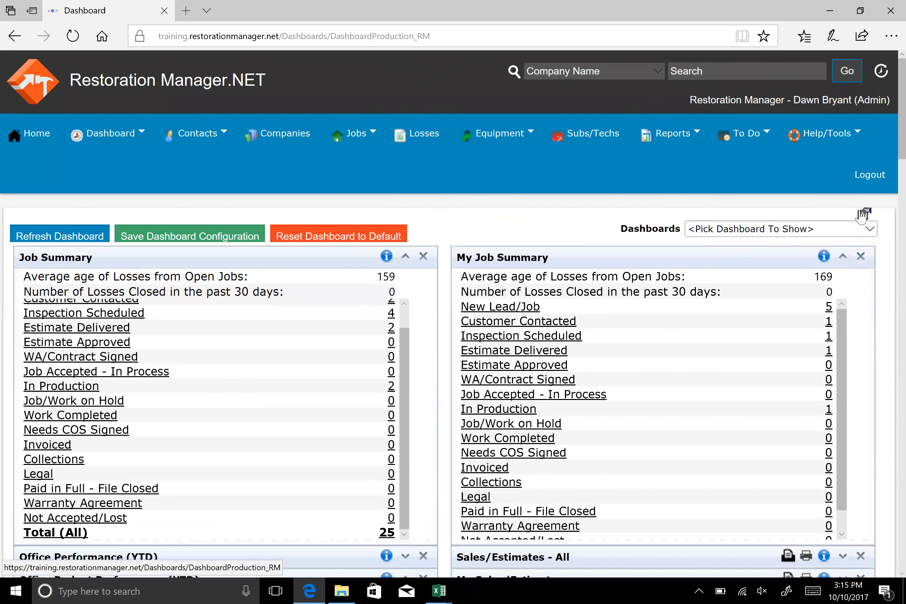
{"action": "left_click", "coordinate": [198, 242]}
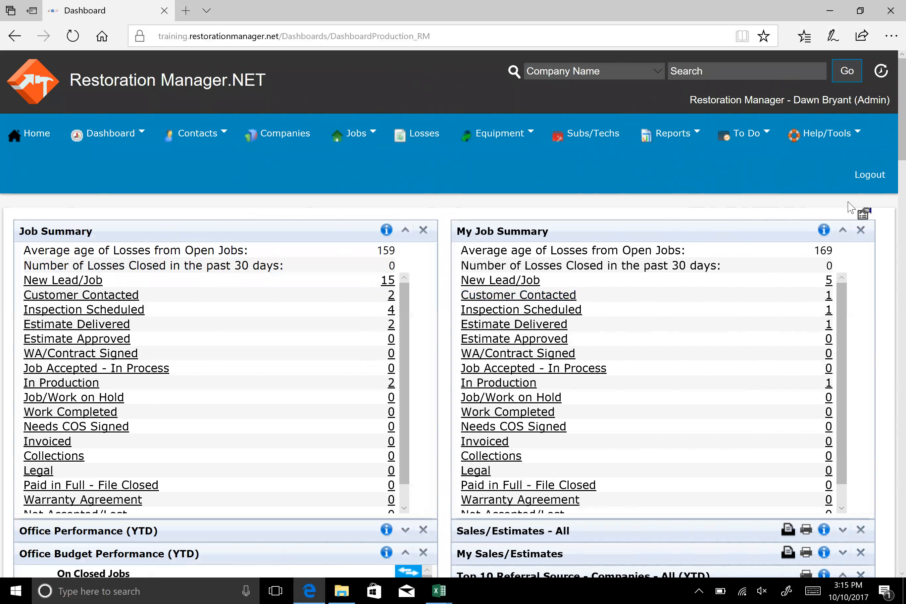
Add the Navigation panel back to the Main Dashboard from the list of available dashboards
{"action": "left_click", "coordinate": [861, 216]}
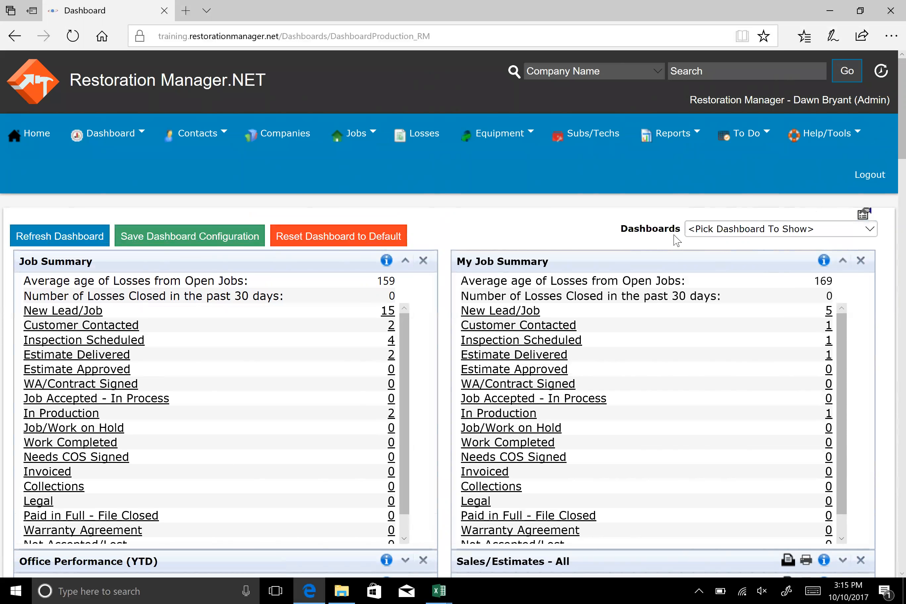
{"action": "left_click", "coordinate": [870, 230]}
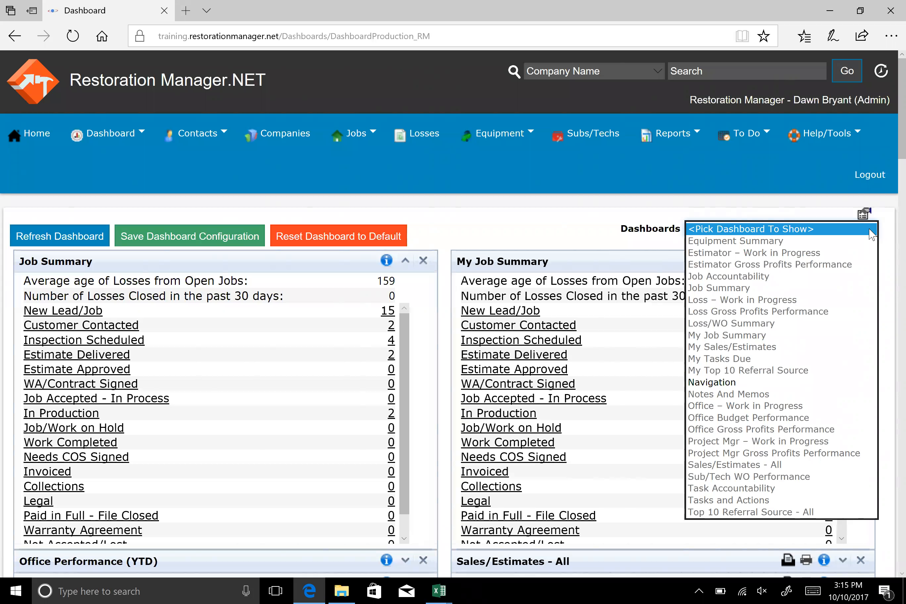
{"action": "left_click", "coordinate": [708, 383]}
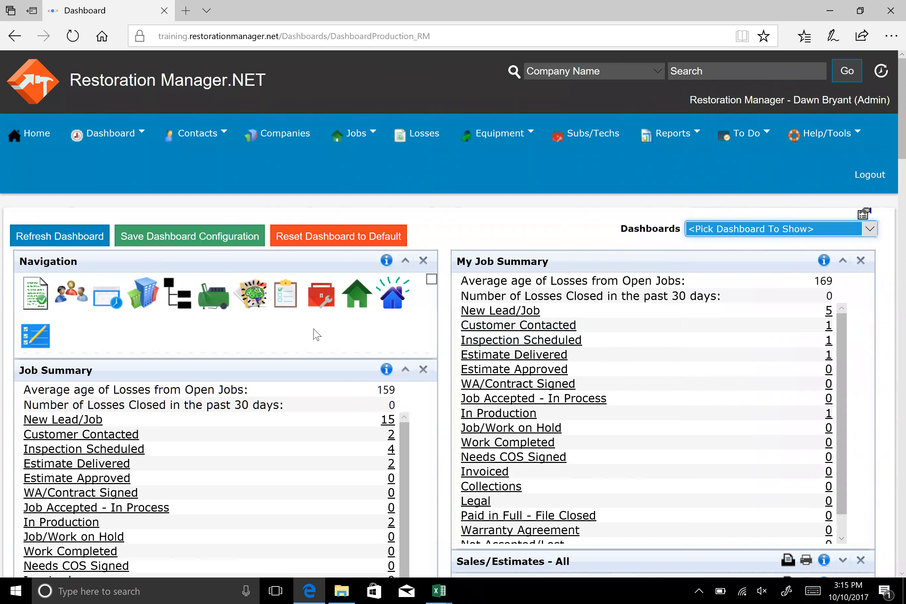
Move the Job Summary panel above the Navigation panel and save the dashboard configuration
{"action": "left_click_drag", "start_coordinate": [308, 369], "coordinate": [333, 264]}
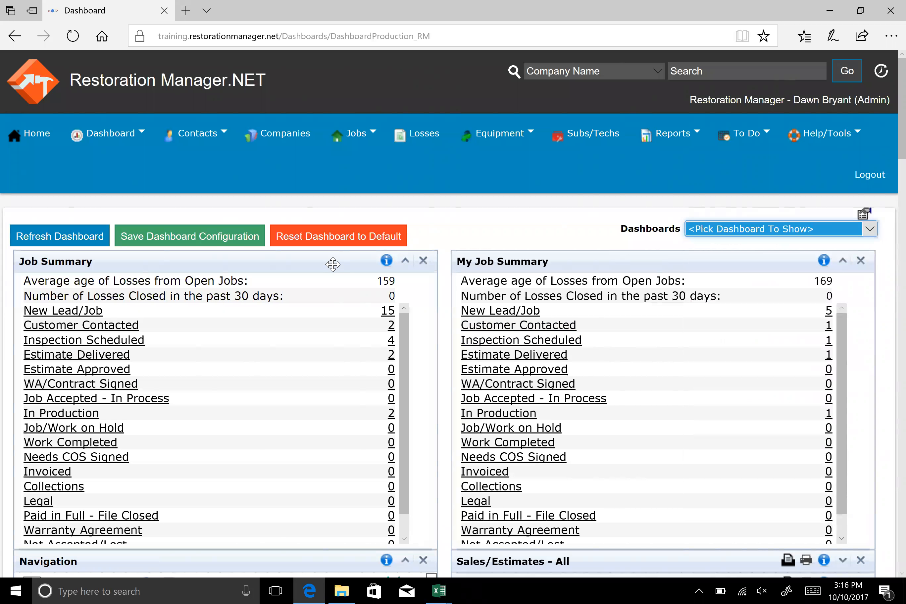
{"action": "left_click", "coordinate": [220, 239]}
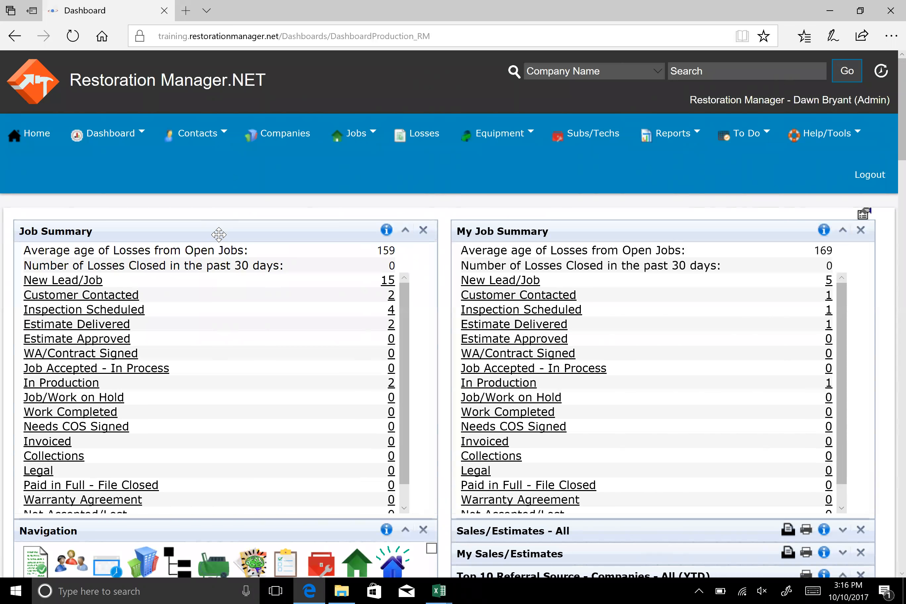
{"action": "scroll", "coordinate": [219, 234], "scroll_direction": "down", "scroll_amount": 5}
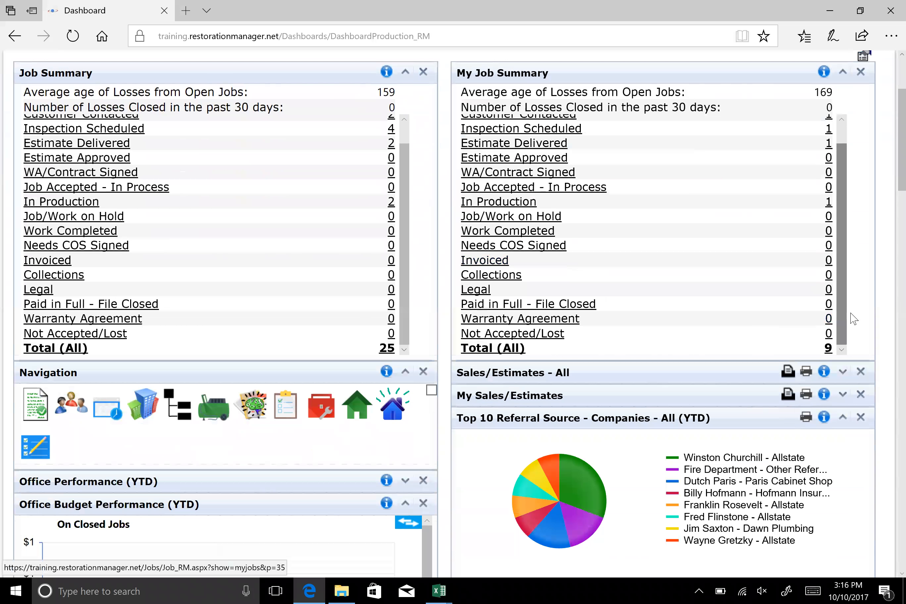
Read the information note explaining the Job Summary panel and dismiss it
{"action": "scroll", "coordinate": [852, 318], "scroll_direction": "up", "scroll_amount": 5}
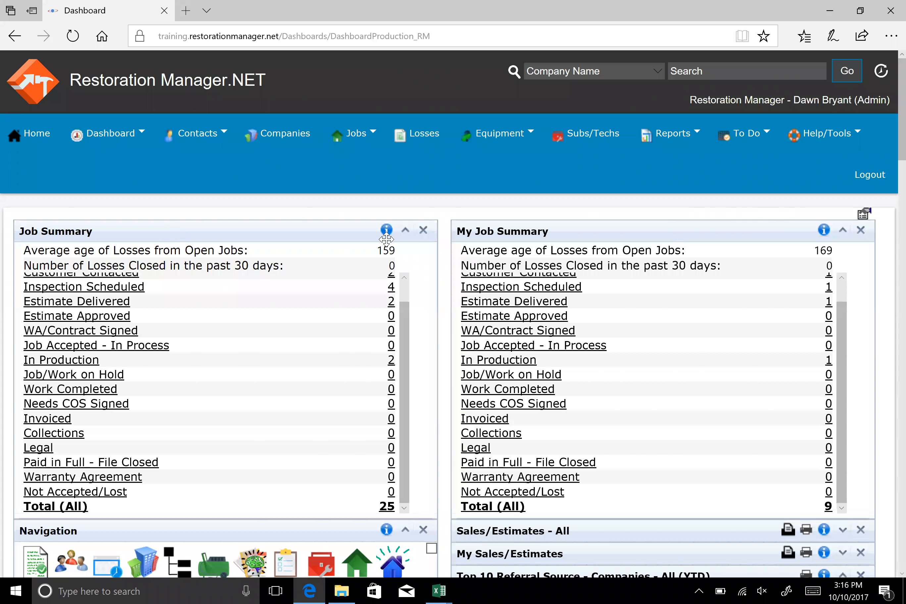
{"action": "mouse_move", "coordinate": [387, 236]}
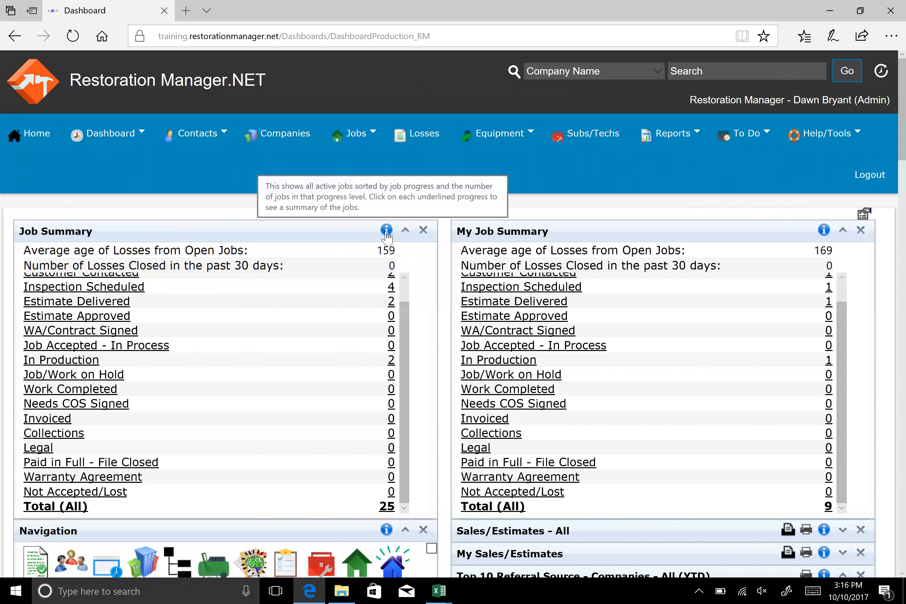
{"action": "left_click", "coordinate": [386, 231]}
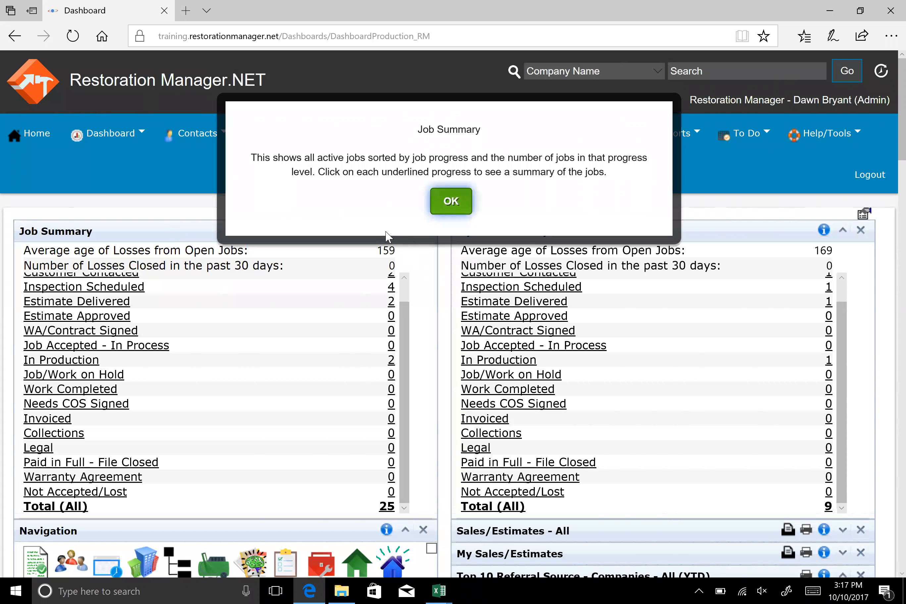
{"action": "left_click", "coordinate": [447, 206]}
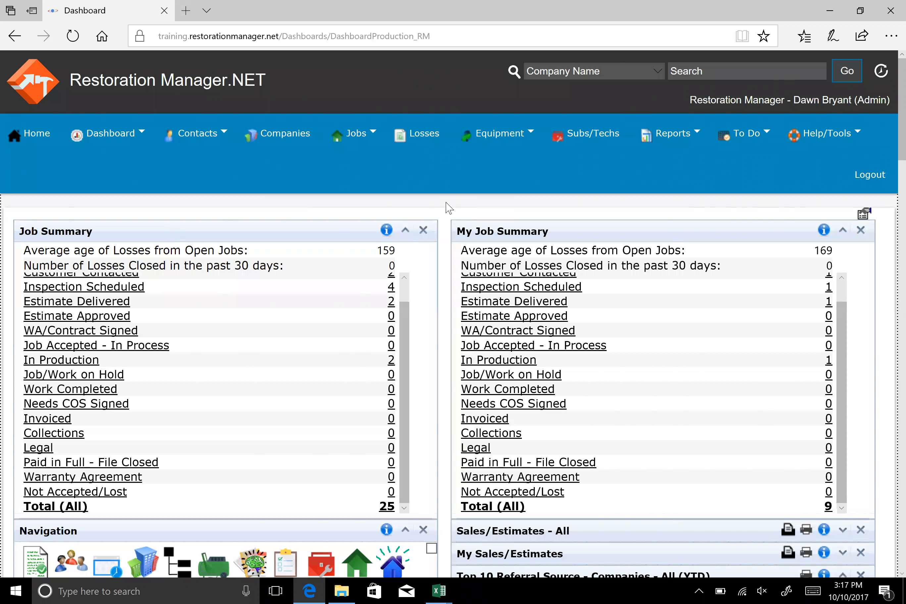
Switch the Office Budget Performance (YTD) chart to the previous period
{"action": "scroll", "coordinate": [803, 283], "scroll_direction": "down", "scroll_amount": 8}
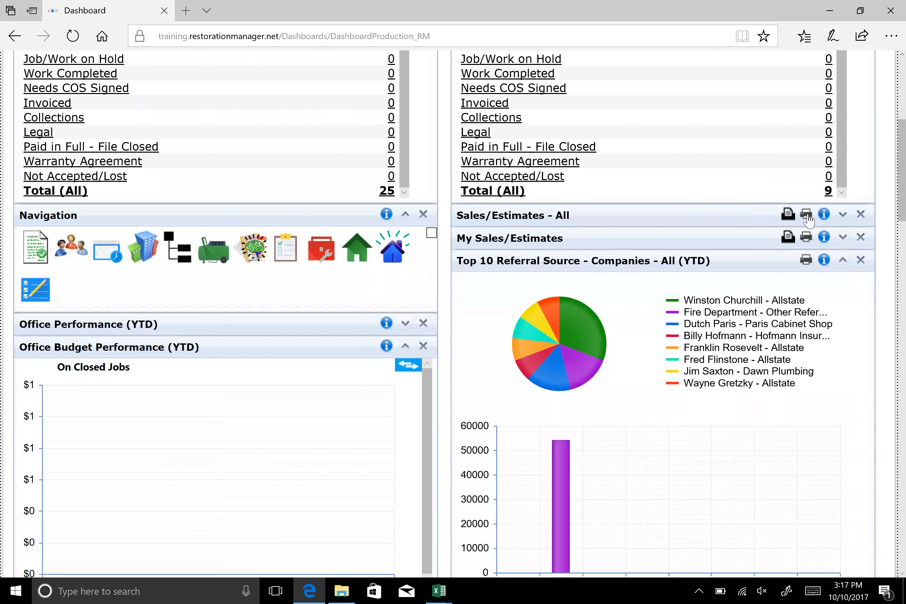
{"action": "mouse_move", "coordinate": [826, 222]}
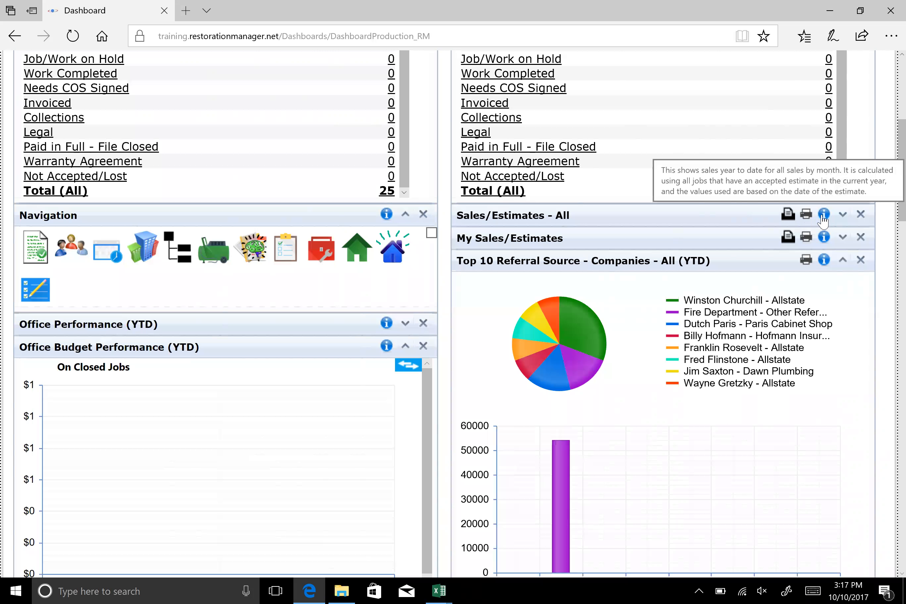
{"action": "left_click", "coordinate": [405, 368]}
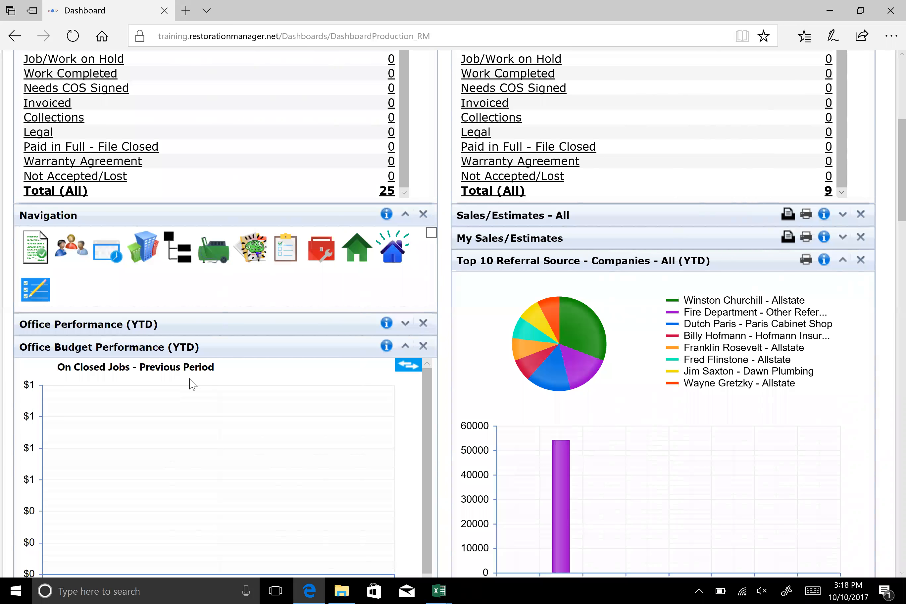
Open the Job Summary dashboard that breaks down job progress by employee
{"action": "scroll", "coordinate": [192, 384], "scroll_direction": "up", "scroll_amount": 1}
{"action": "scroll", "coordinate": [192, 384], "scroll_direction": "up", "scroll_amount": 8}
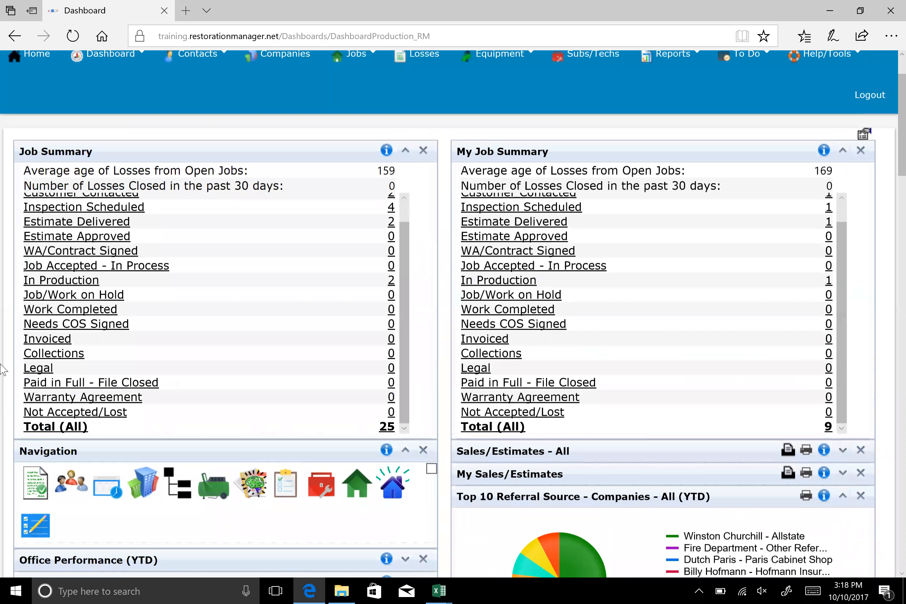
{"action": "mouse_move", "coordinate": [112, 148]}
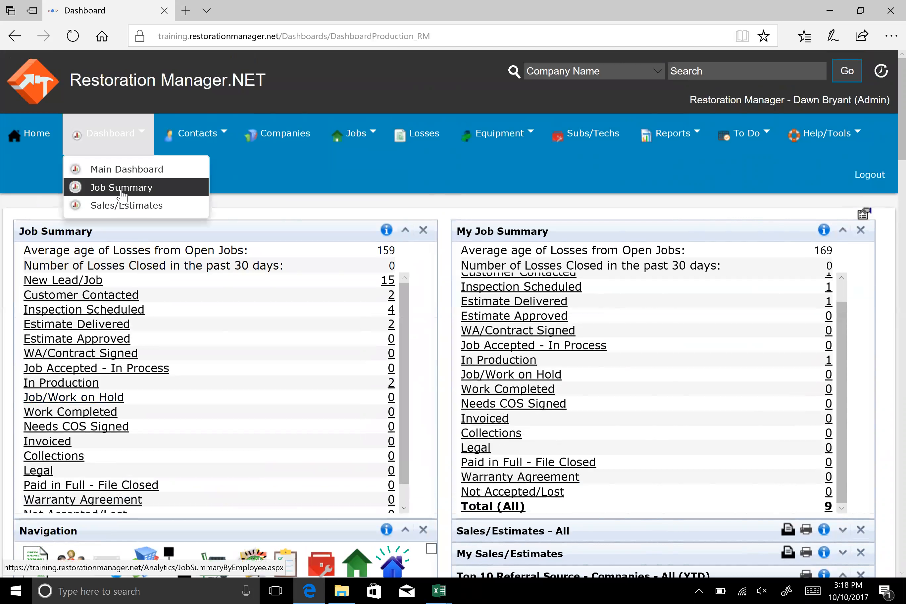
{"action": "left_click", "coordinate": [121, 189]}
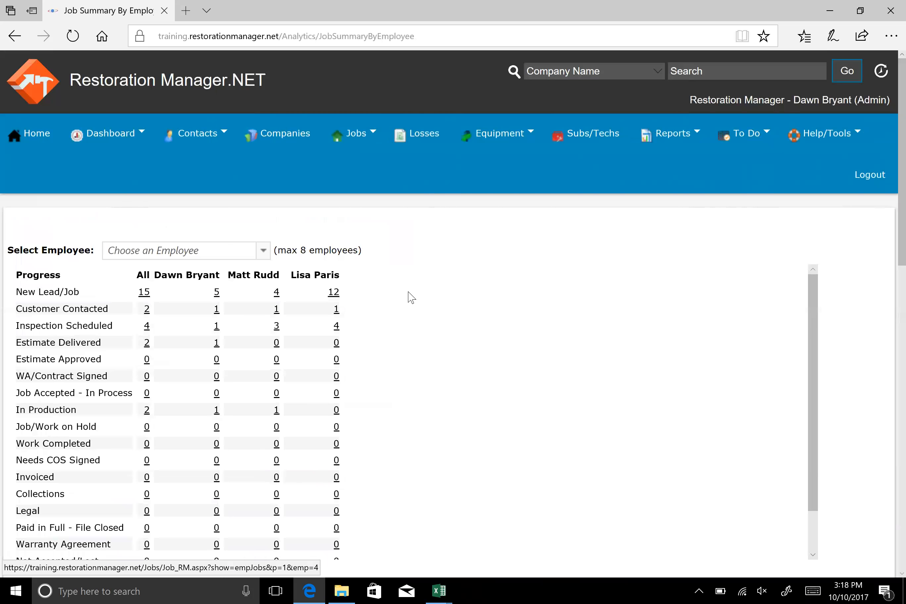
Remove the second employee's column from the job progress table and add an RM Restoration employee for comparison
{"action": "scroll", "coordinate": [410, 297], "scroll_direction": "down", "scroll_amount": 3}
{"action": "scroll", "coordinate": [865, 311], "scroll_direction": "down", "scroll_amount": 6}
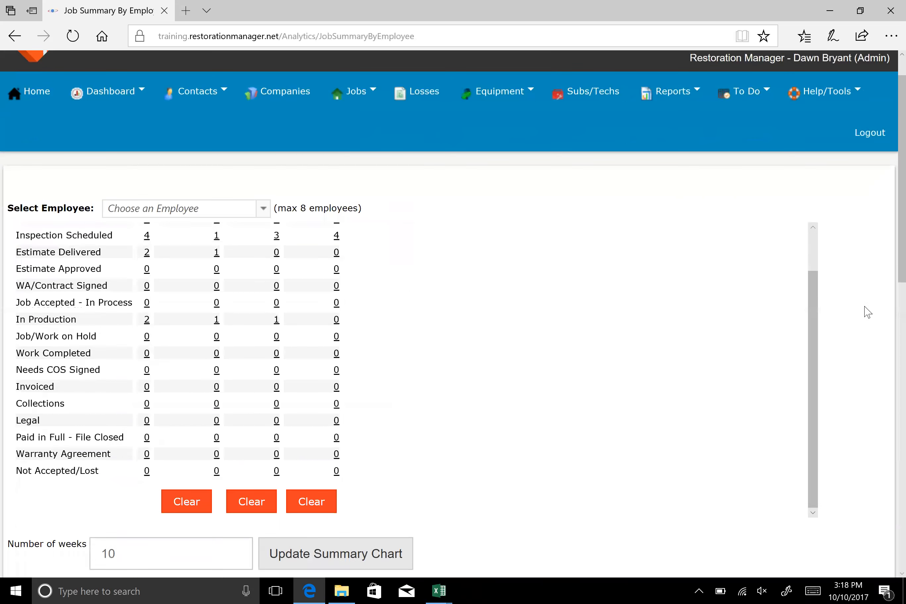
{"action": "scroll", "coordinate": [522, 330], "scroll_direction": "up", "scroll_amount": 5}
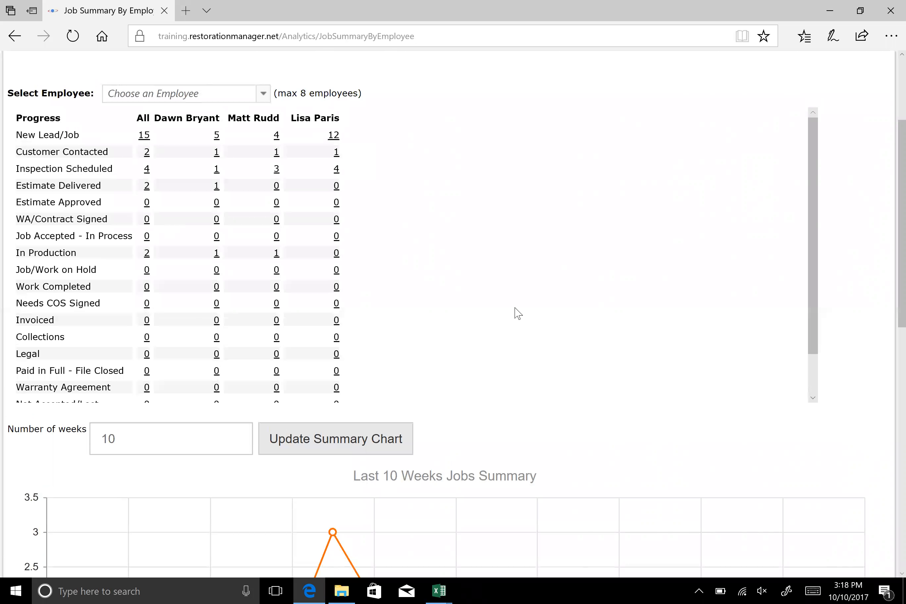
{"action": "left_click_drag", "start_coordinate": [810, 249], "coordinate": [813, 310]}
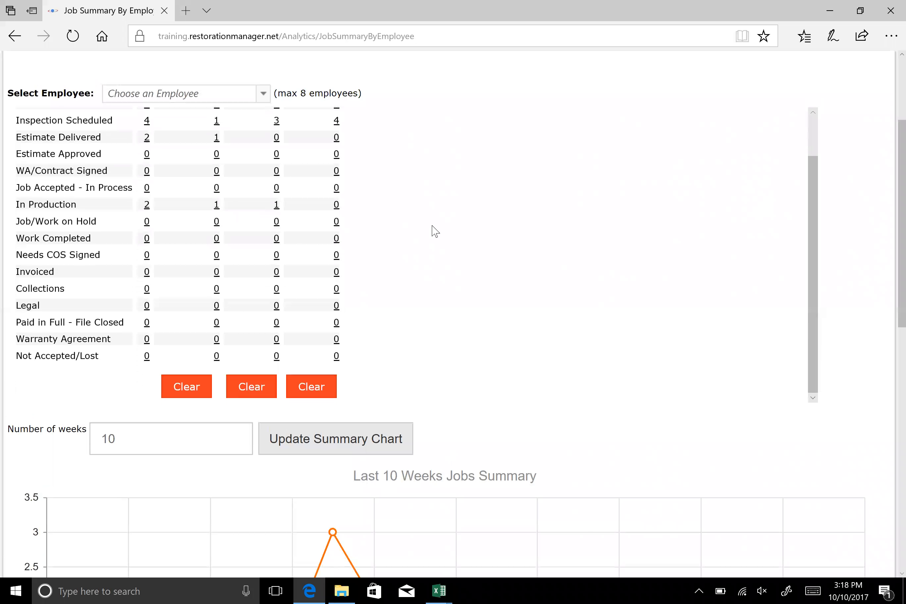
{"action": "left_click", "coordinate": [242, 394]}
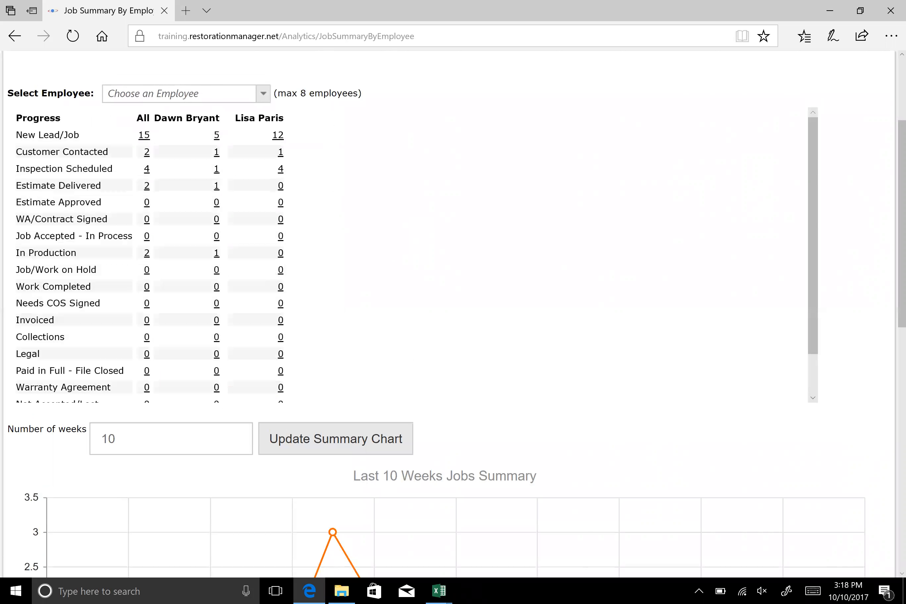
{"action": "left_click", "coordinate": [183, 93]}
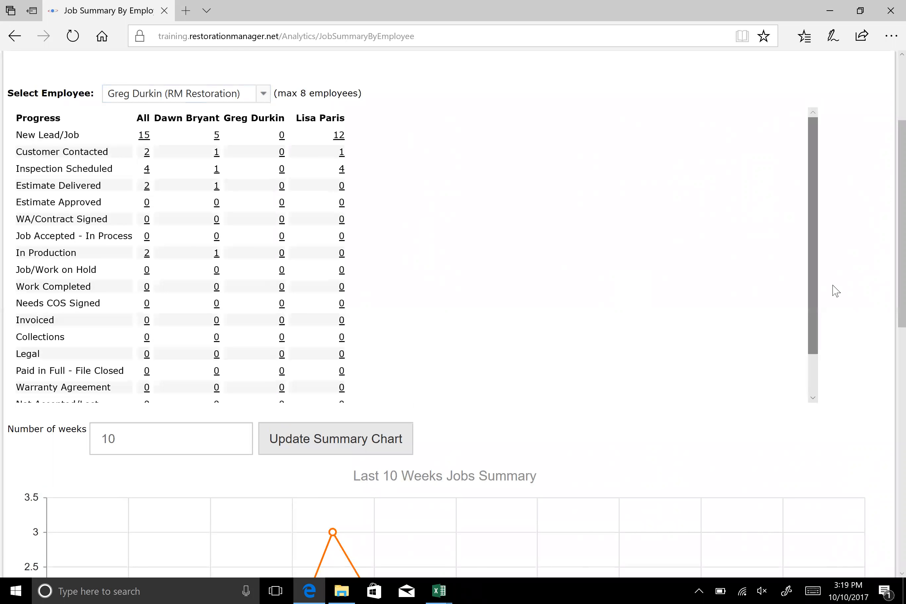
Set the number of weeks to 5 and update the jobs summary chart
{"action": "scroll", "coordinate": [835, 290], "scroll_direction": "down", "scroll_amount": 4}
{"action": "scroll", "coordinate": [836, 290], "scroll_direction": "down", "scroll_amount": 2}
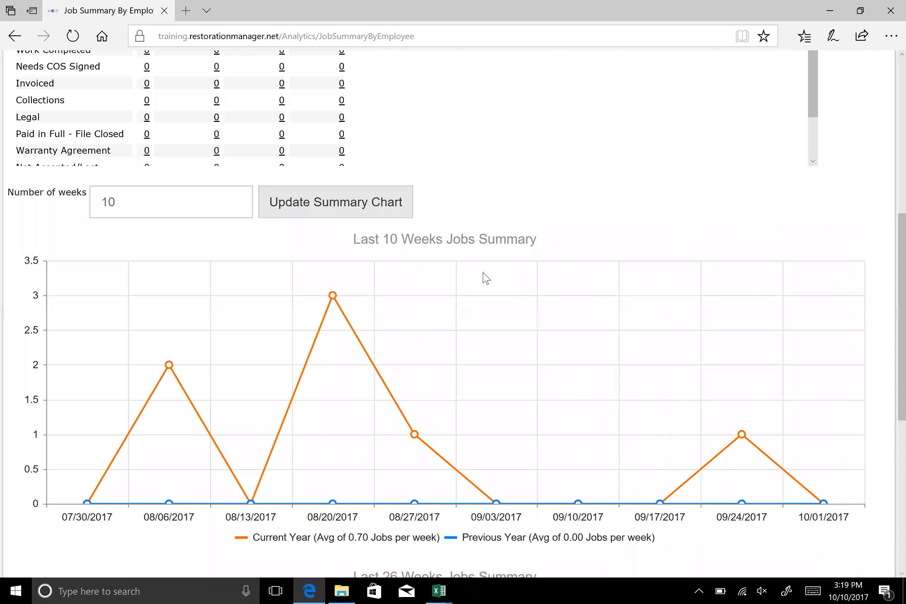
{"action": "left_click_drag", "start_coordinate": [122, 202], "coordinate": [99, 202]}
{"action": "type", "text": "5"}
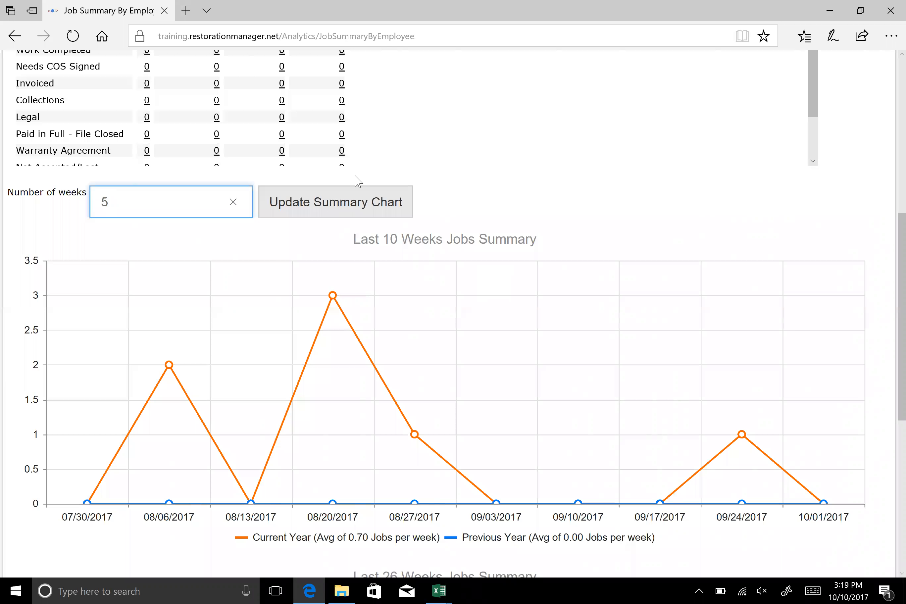
{"action": "left_click", "coordinate": [361, 218]}
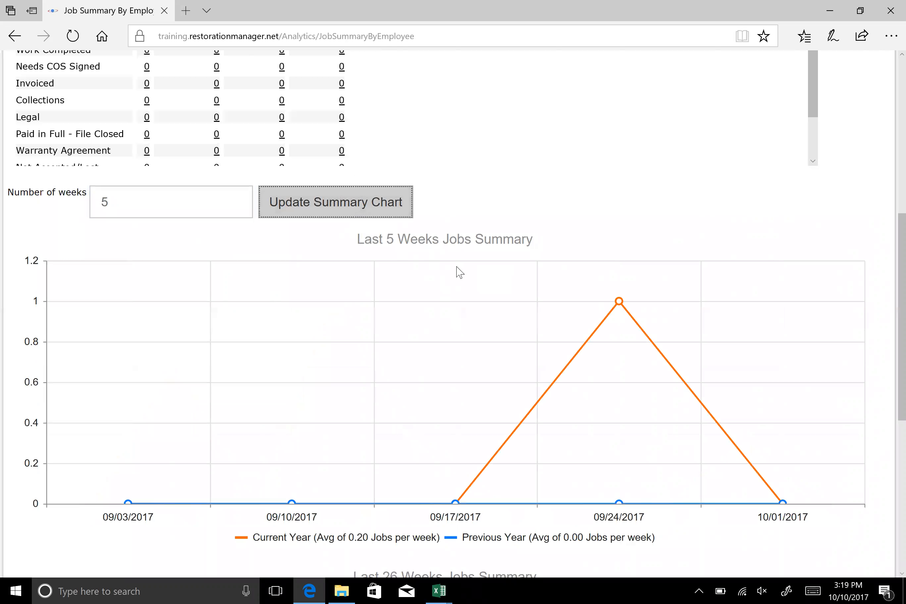
Check the job counts for the 09/24/2017 point on the 5-week chart and the 05/28/2017 point on the 26-week chart
{"action": "mouse_move", "coordinate": [620, 304]}
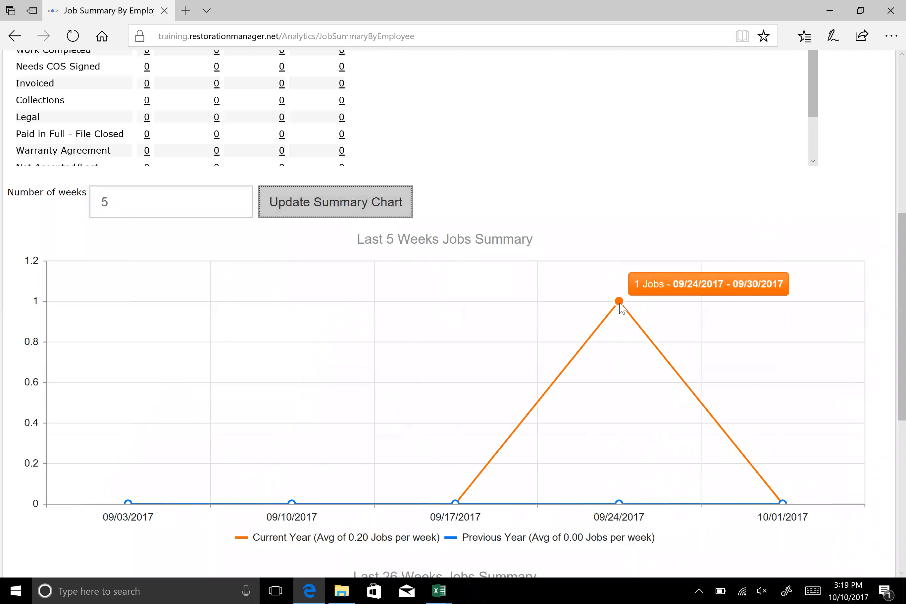
{"action": "scroll", "coordinate": [621, 308], "scroll_direction": "down", "scroll_amount": 8}
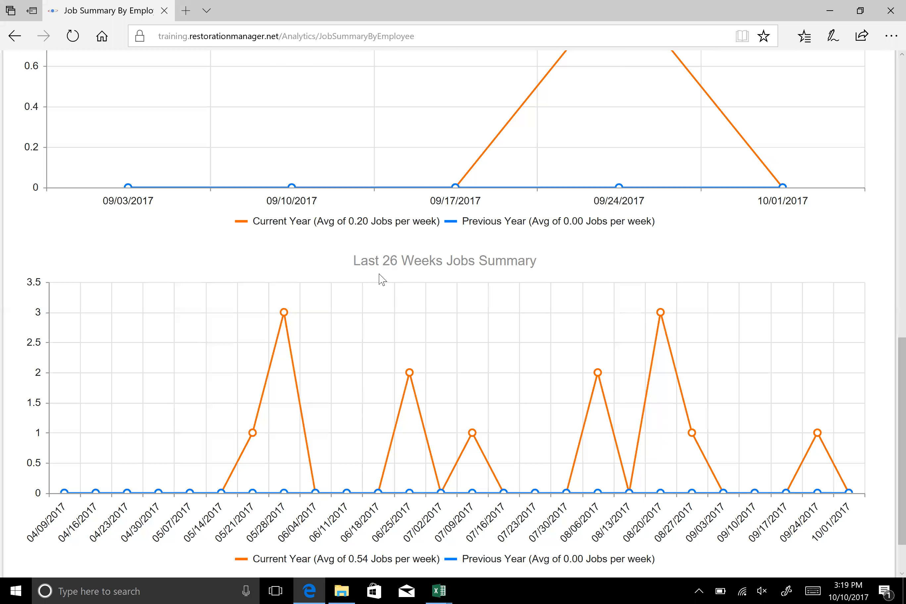
{"action": "mouse_move", "coordinate": [286, 319]}
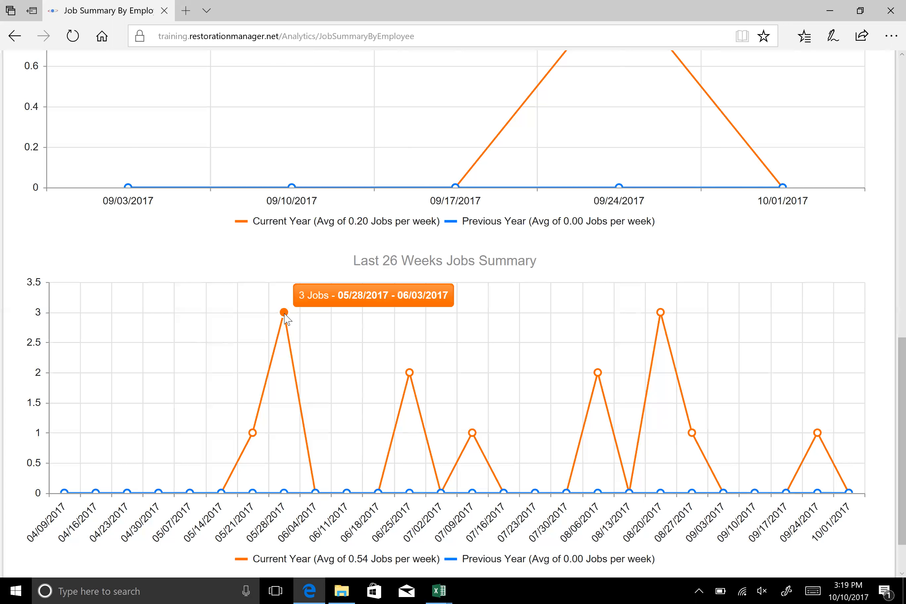
Open the Sales/Estimates dashboard
{"action": "scroll", "coordinate": [284, 317], "scroll_direction": "up", "scroll_amount": 15}
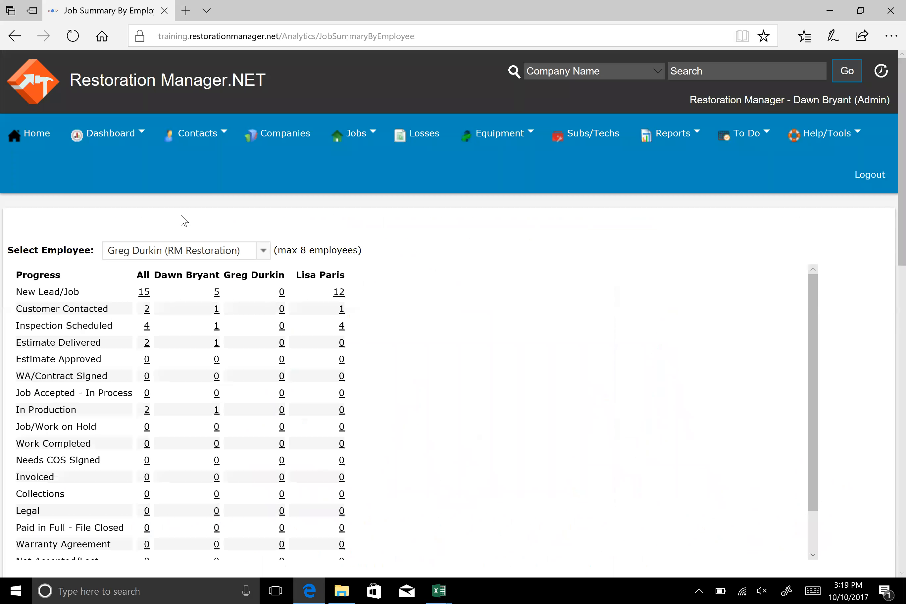
{"action": "mouse_move", "coordinate": [116, 142]}
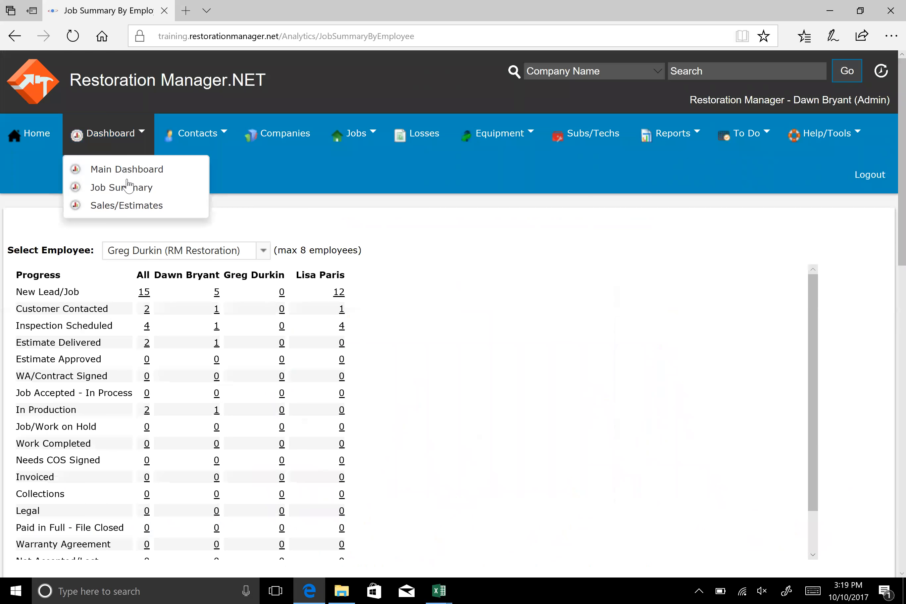
{"action": "left_click", "coordinate": [121, 206]}
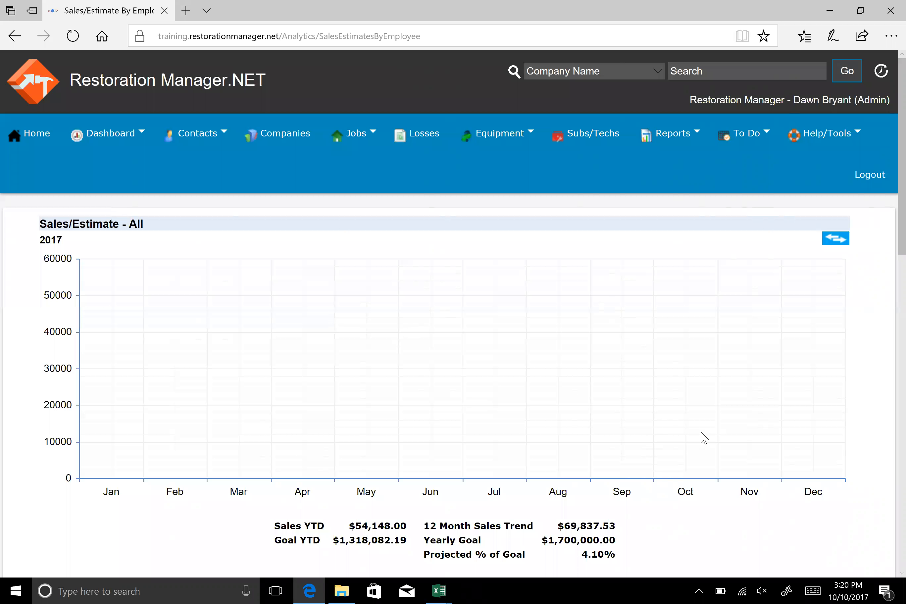
Choose the same RM Restoration employee in the employee selector and update the Estimator chart with that employee
{"action": "scroll", "coordinate": [701, 438], "scroll_direction": "down", "scroll_amount": 6}
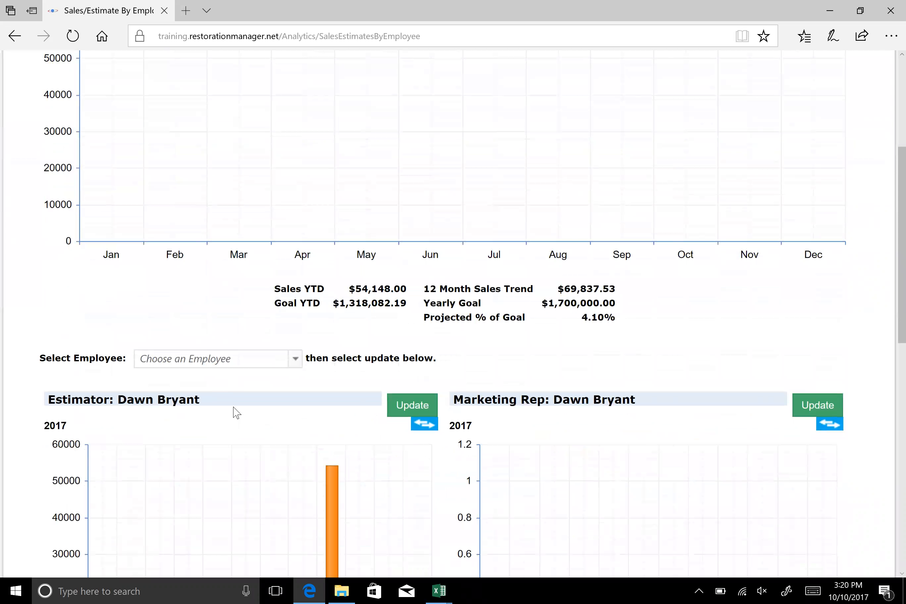
{"action": "scroll", "coordinate": [234, 411], "scroll_direction": "down", "scroll_amount": 4}
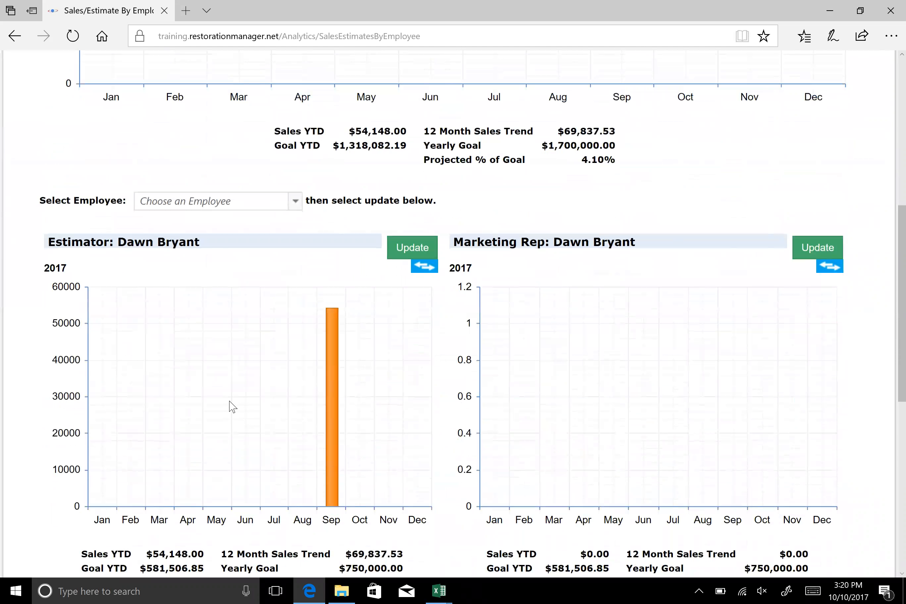
{"action": "left_click", "coordinate": [296, 200]}
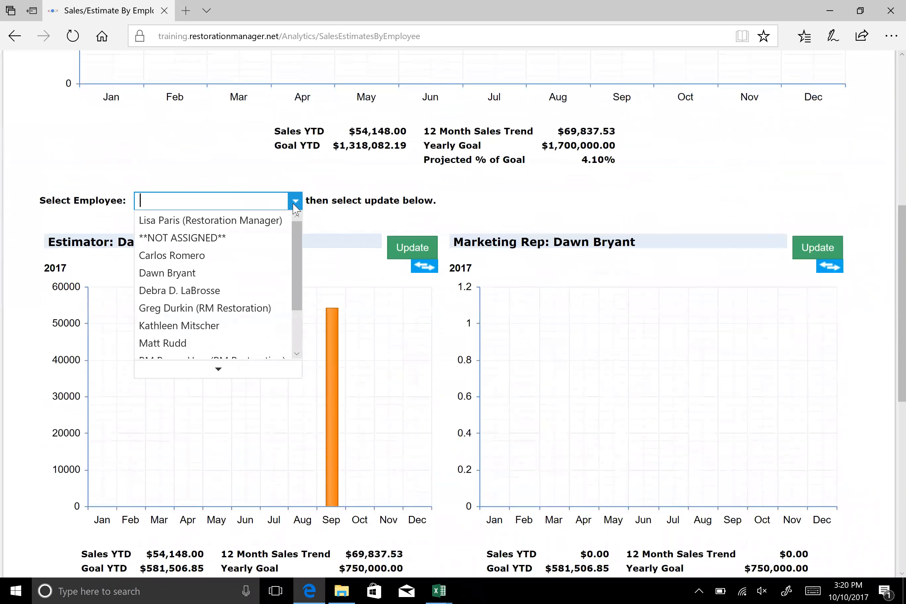
{"action": "type", "text": "gr"}
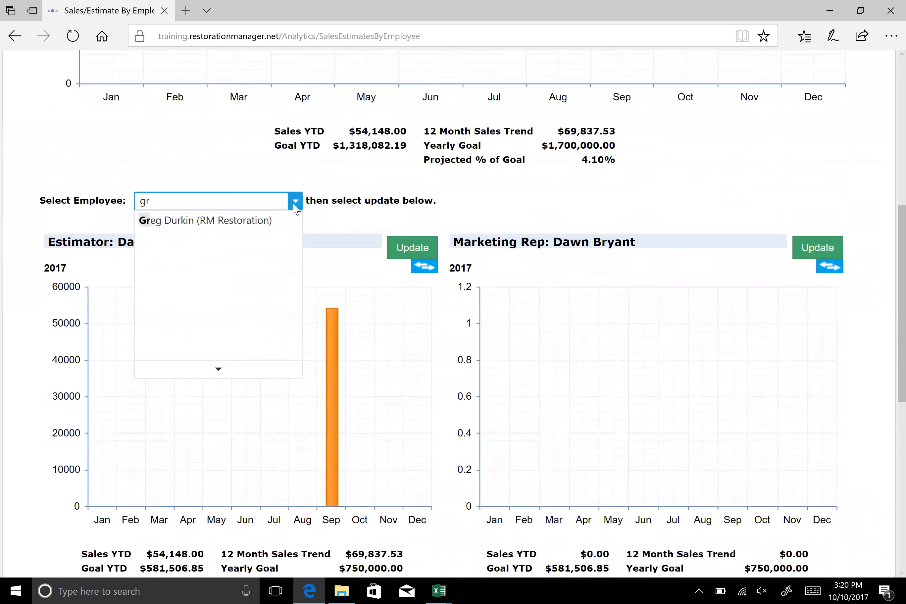
{"action": "left_click", "coordinate": [260, 221]}
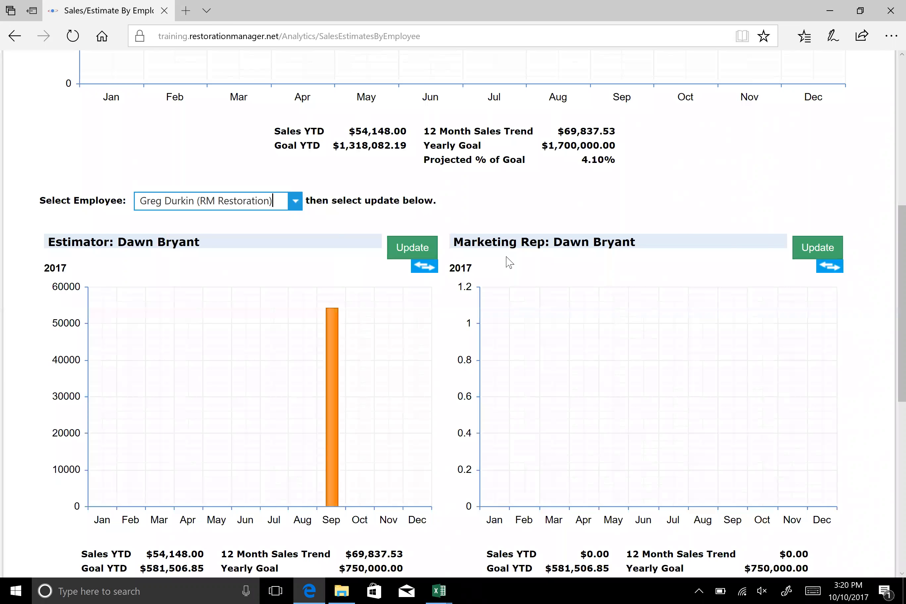
{"action": "scroll", "coordinate": [249, 354], "scroll_direction": "down", "scroll_amount": 6}
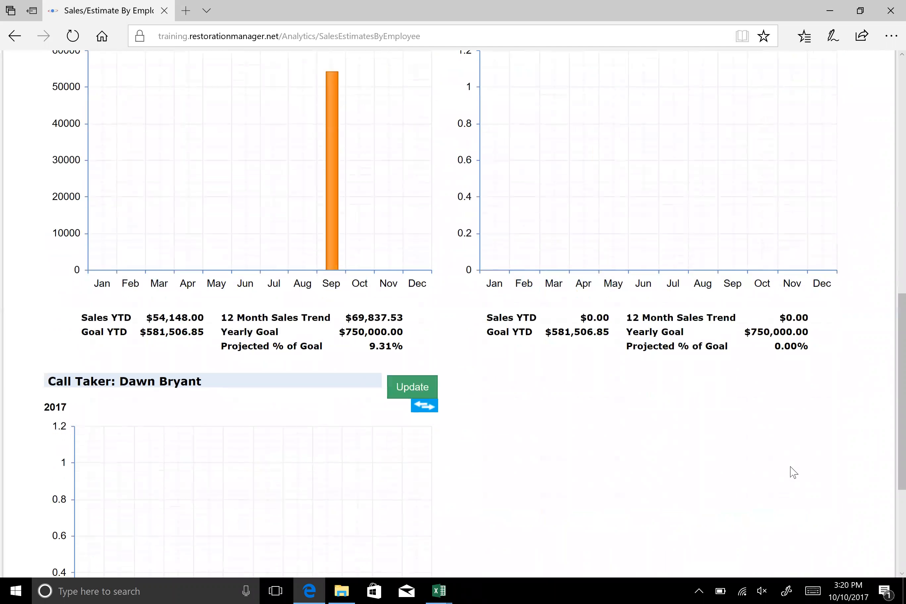
{"action": "scroll", "coordinate": [202, 241], "scroll_direction": "up", "scroll_amount": 6}
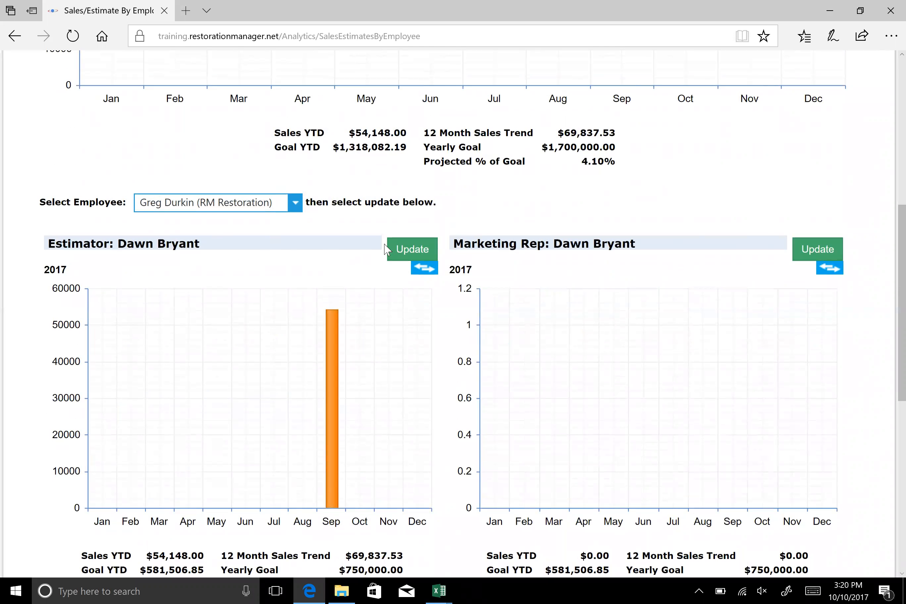
{"action": "left_click", "coordinate": [408, 252]}
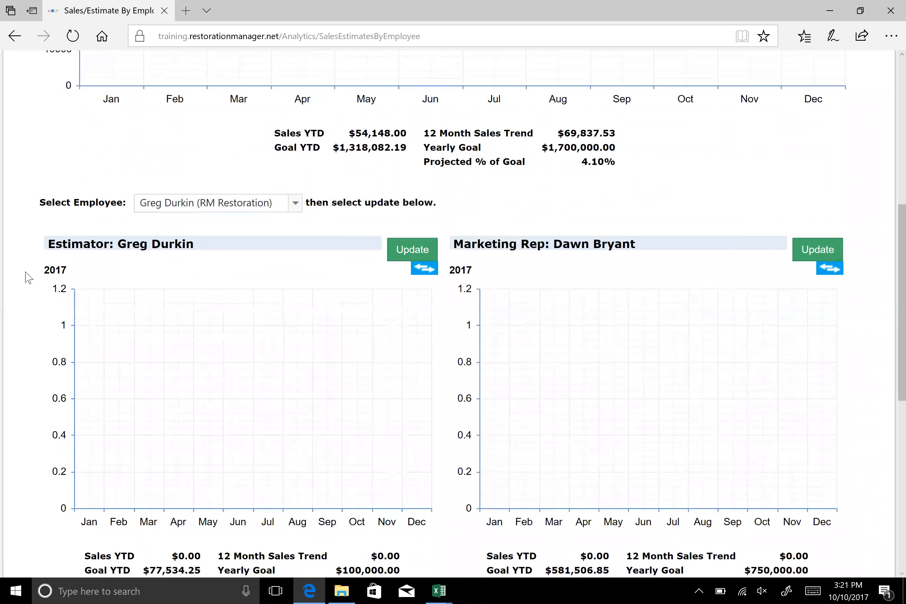
Switch the Estimator chart to the previous year, 2016, and review its sales and goal figures
{"action": "left_click", "coordinate": [427, 270]}
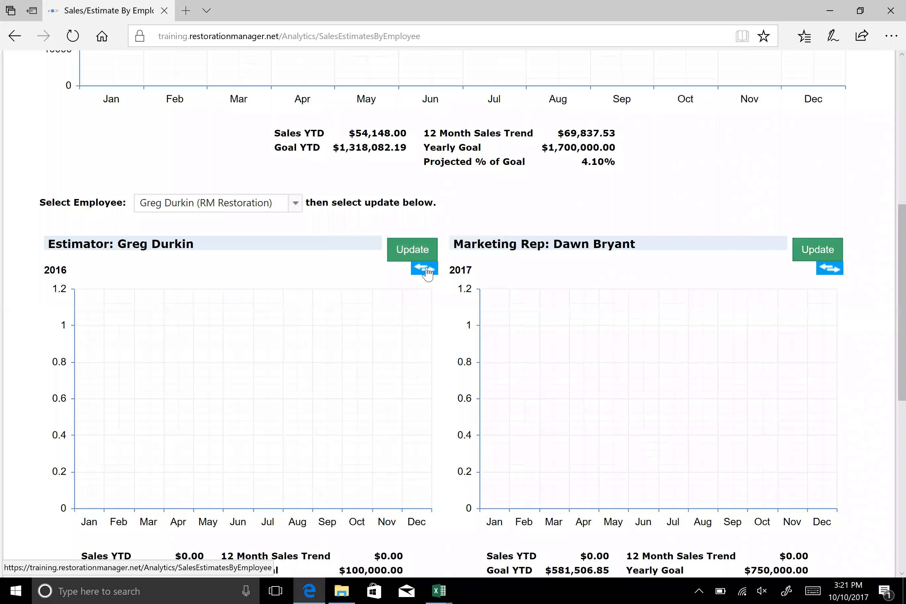
{"action": "scroll", "coordinate": [334, 327], "scroll_direction": "down", "scroll_amount": 4}
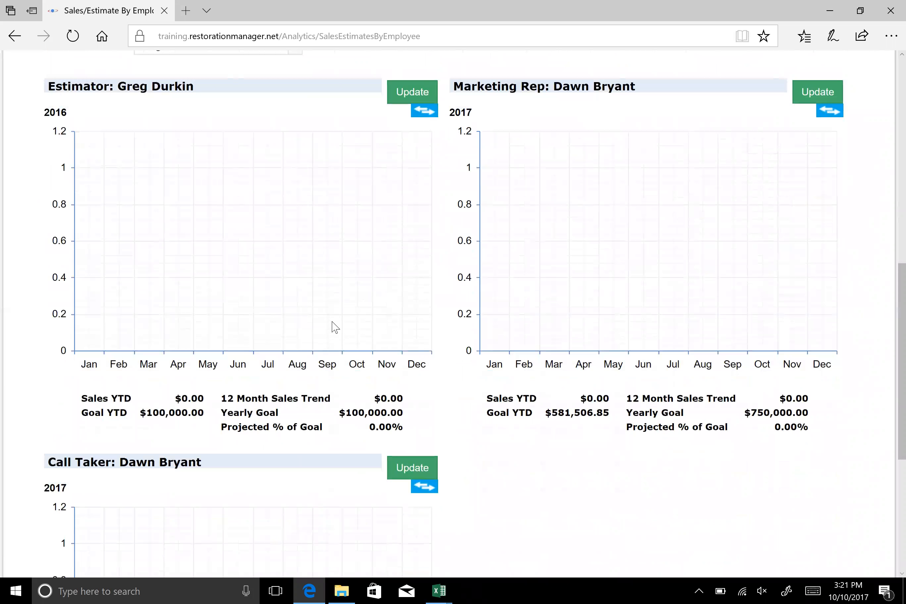
{"action": "scroll", "coordinate": [334, 328], "scroll_direction": "up", "scroll_amount": 2}
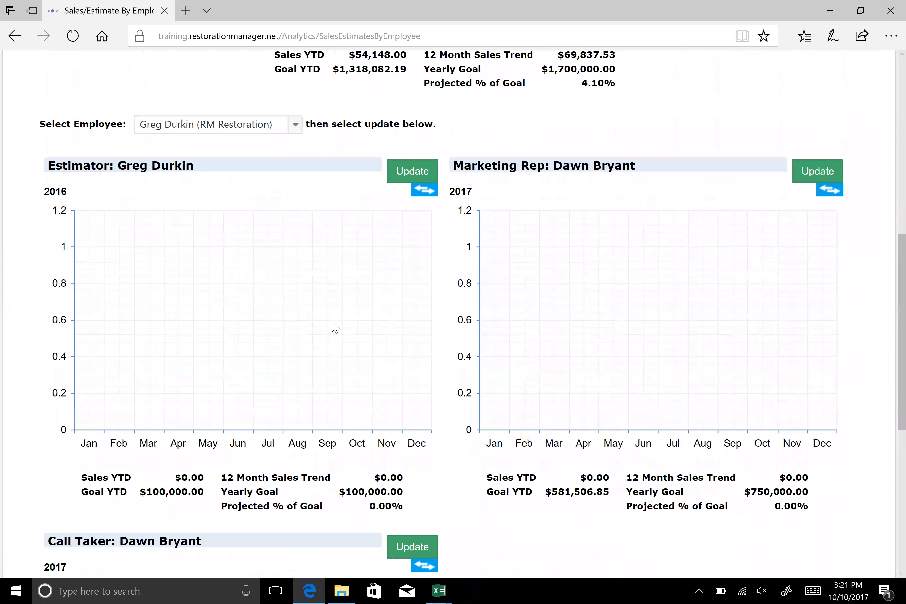
{"action": "scroll", "coordinate": [334, 327], "scroll_direction": "down", "scroll_amount": 6}
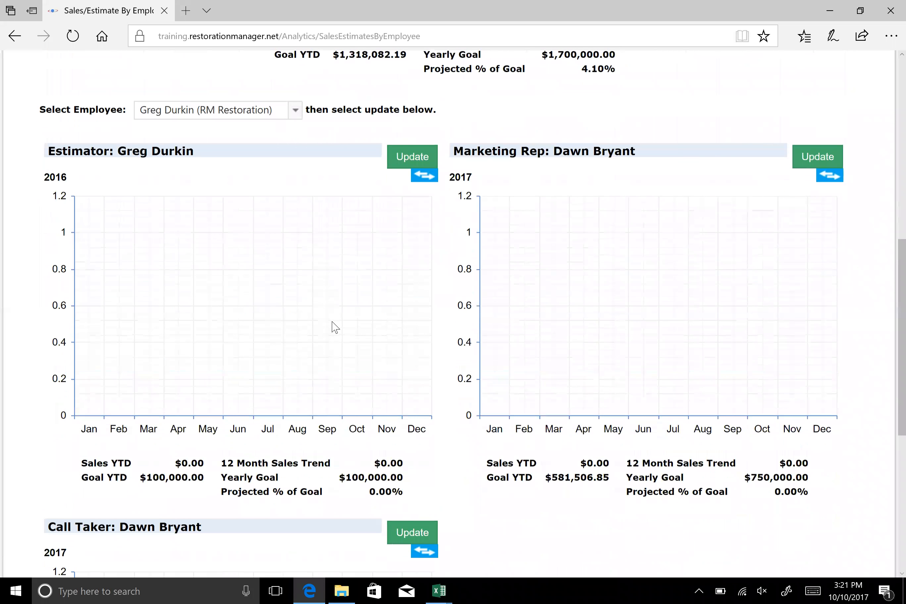
{"action": "scroll", "coordinate": [335, 327], "scroll_direction": "up", "scroll_amount": 15}
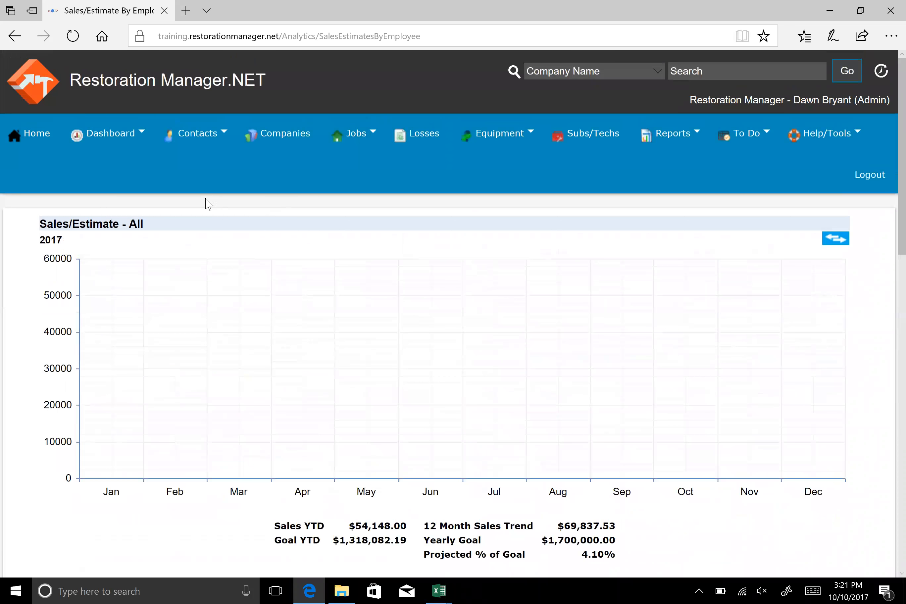
Open the Jobs list page and look over its filters, job records and available actions
{"action": "mouse_move", "coordinate": [116, 145]}
{"action": "mouse_move", "coordinate": [357, 148]}
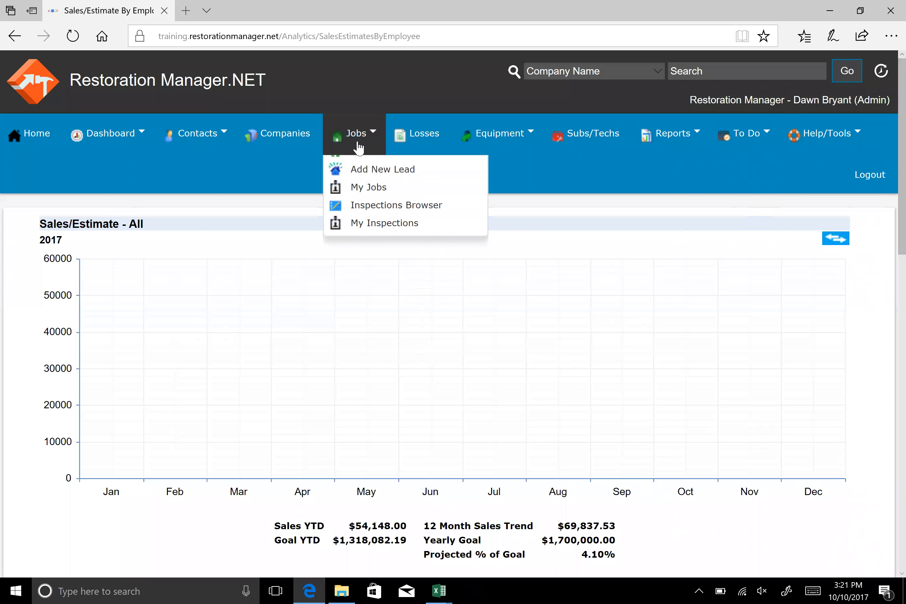
{"action": "left_click", "coordinate": [378, 175]}
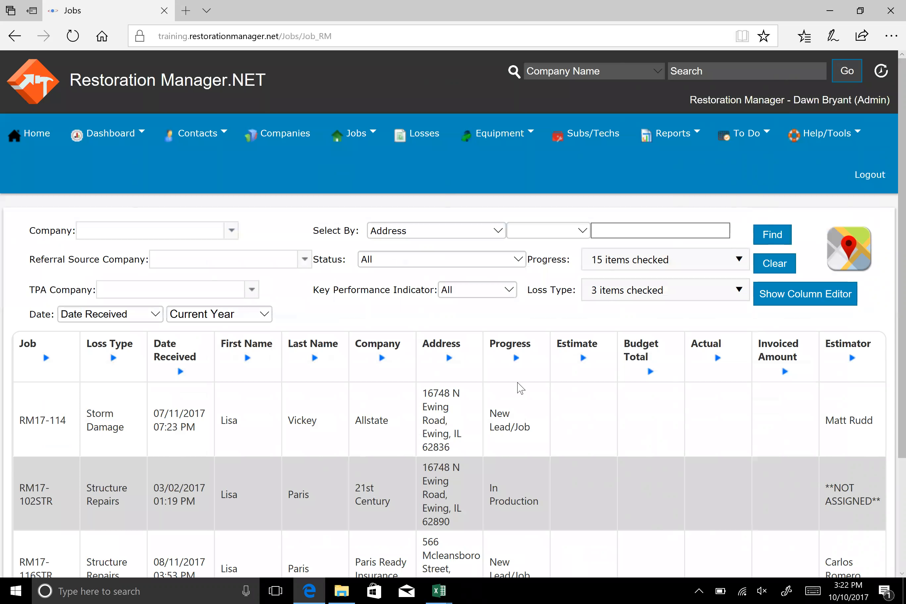
{"action": "scroll", "coordinate": [560, 395], "scroll_direction": "down", "scroll_amount": 4}
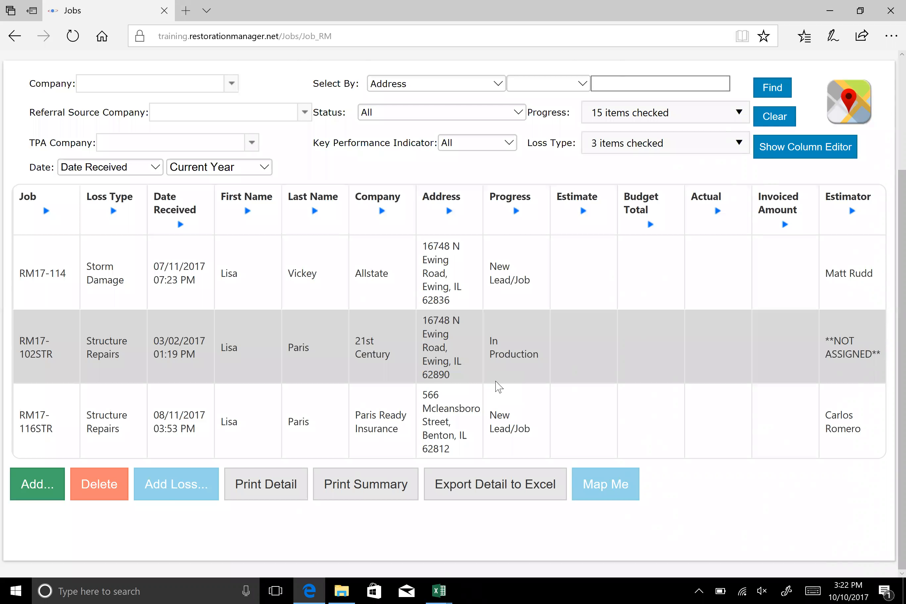
{"action": "scroll", "coordinate": [525, 429], "scroll_direction": "up", "scroll_amount": 4}
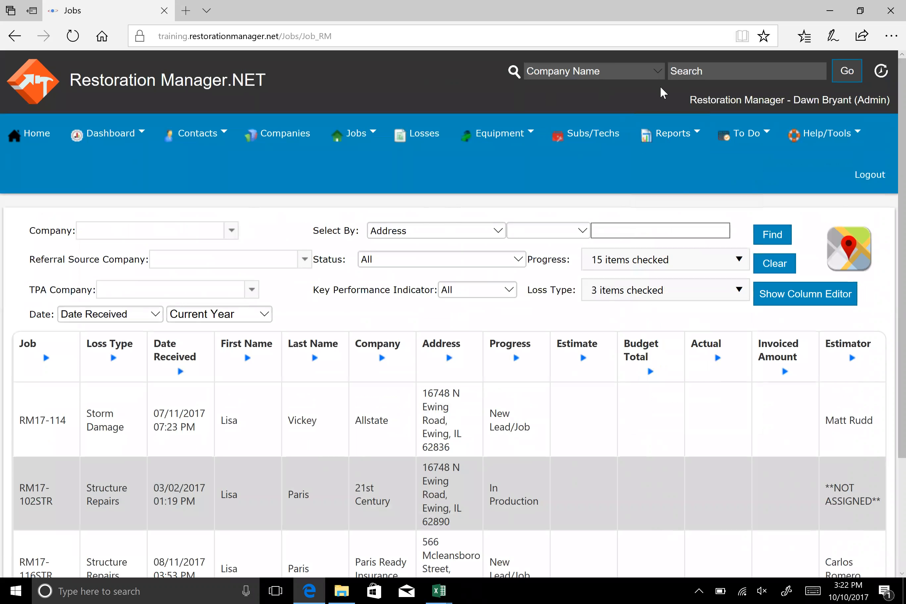
Search site-wide by Job Contact using the first four letters of the contact's first name
{"action": "left_click", "coordinate": [657, 74]}
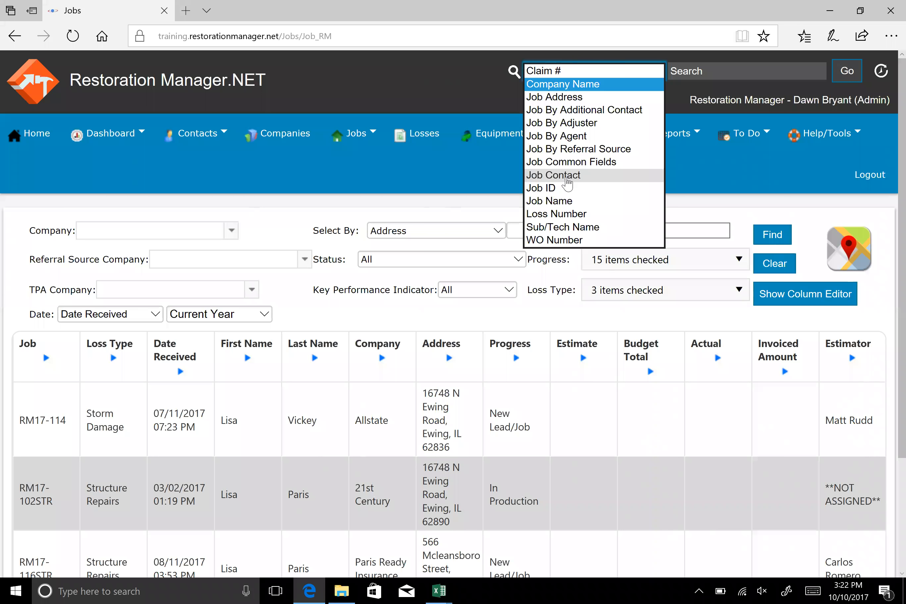
{"action": "left_click", "coordinate": [567, 177]}
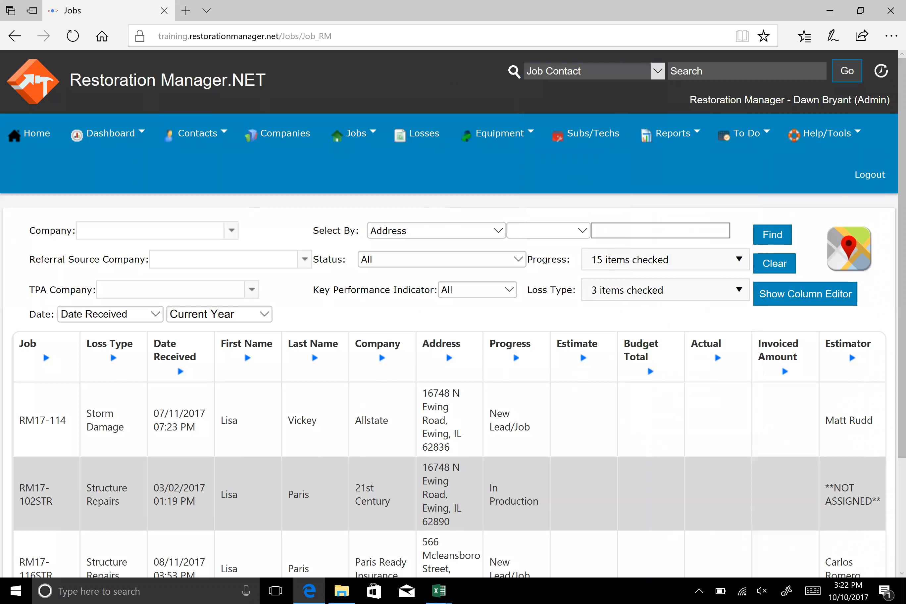
{"action": "left_click", "coordinate": [746, 71]}
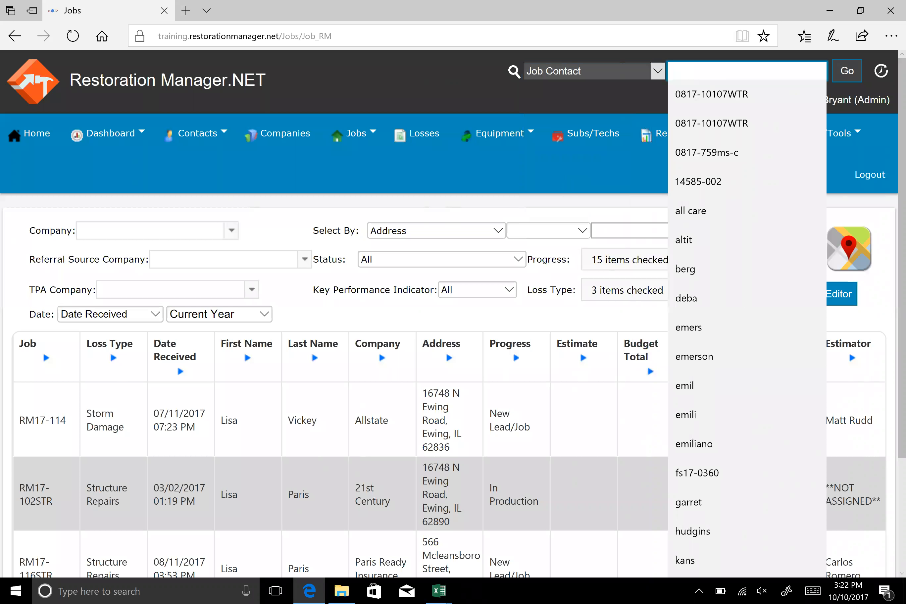
{"action": "type", "text": "emerson"}
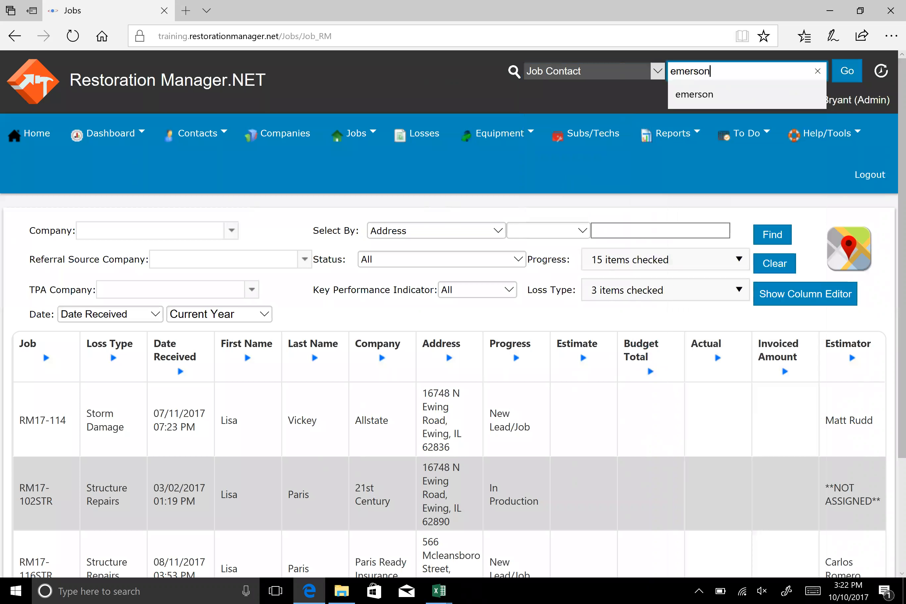
{"action": "key", "text": "BackSpace"}
{"action": "key", "text": "BackSpace"}
{"action": "key", "text": "BackSpace"}
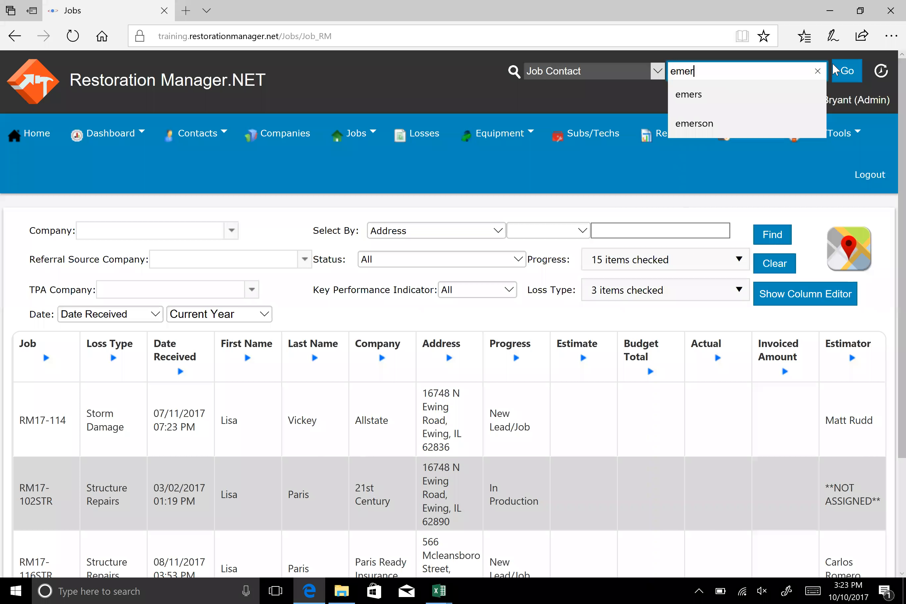
{"action": "left_click", "coordinate": [844, 72]}
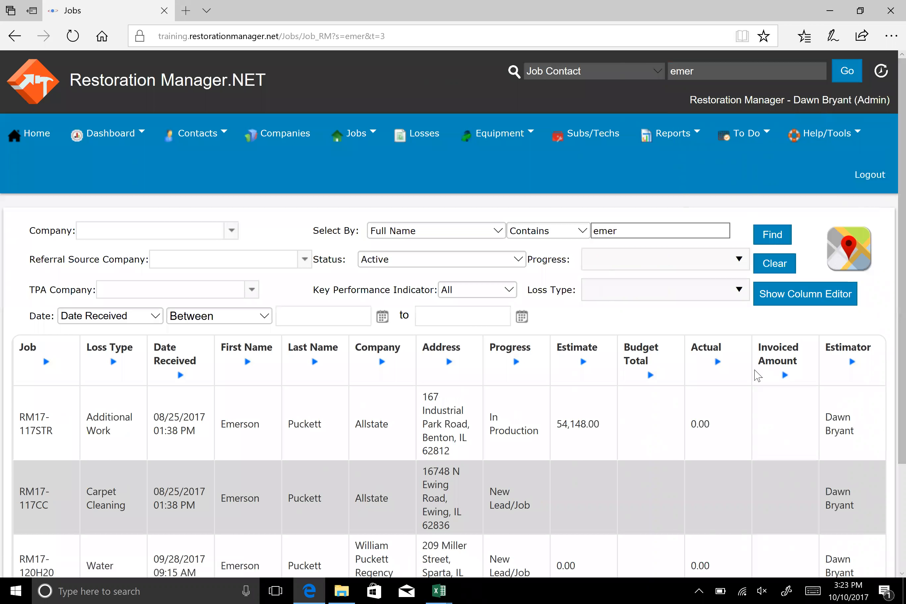
Open the Allstate job with the Additional Work loss type from the filtered job list
{"action": "scroll", "coordinate": [754, 377], "scroll_direction": "down", "scroll_amount": 1}
{"action": "scroll", "coordinate": [754, 376], "scroll_direction": "down", "scroll_amount": 3}
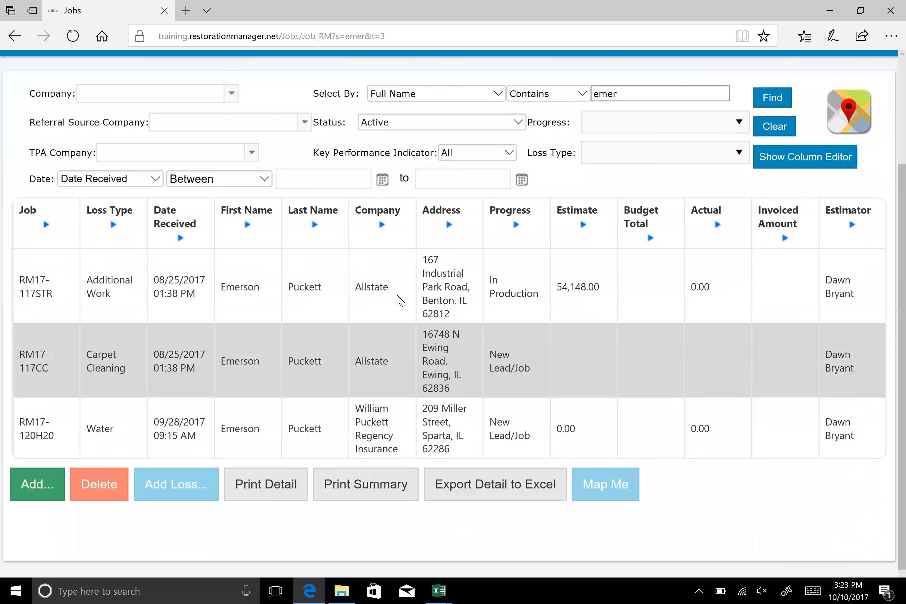
{"action": "double_click", "coordinate": [397, 295]}
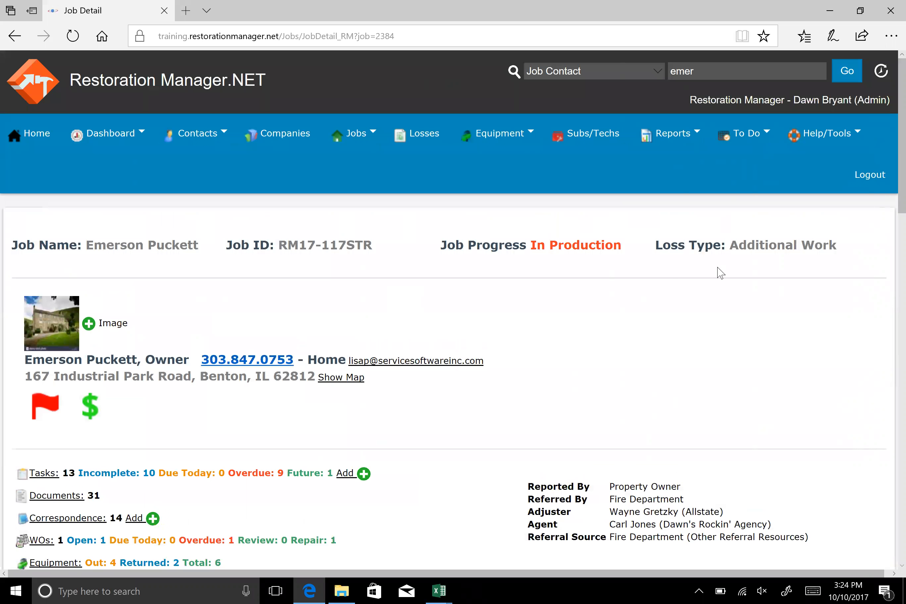
View the job's property photo enlarged and in full screen, and close the image viewer
{"action": "scroll", "coordinate": [540, 303], "scroll_direction": "down", "scroll_amount": 1}
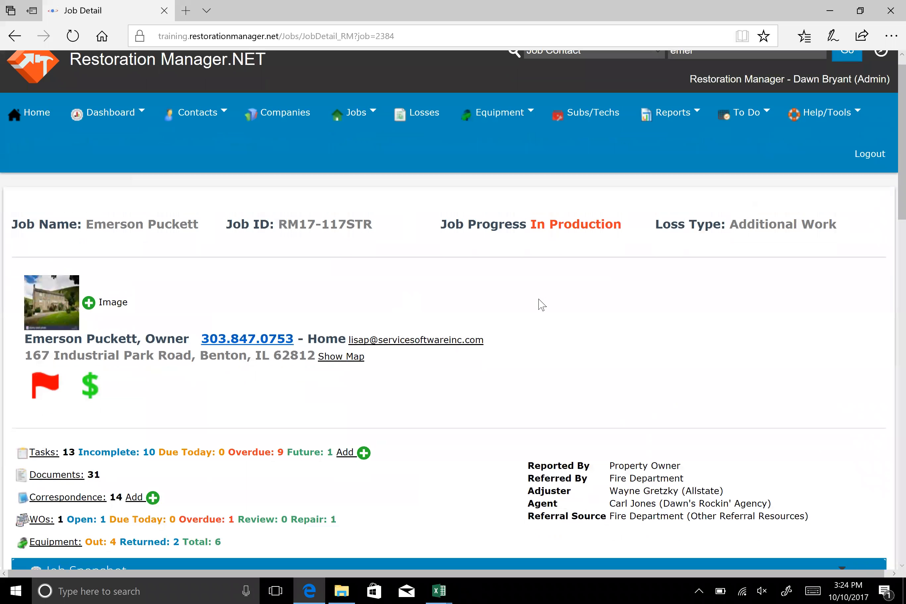
{"action": "scroll", "coordinate": [154, 249], "scroll_direction": "down", "scroll_amount": 3}
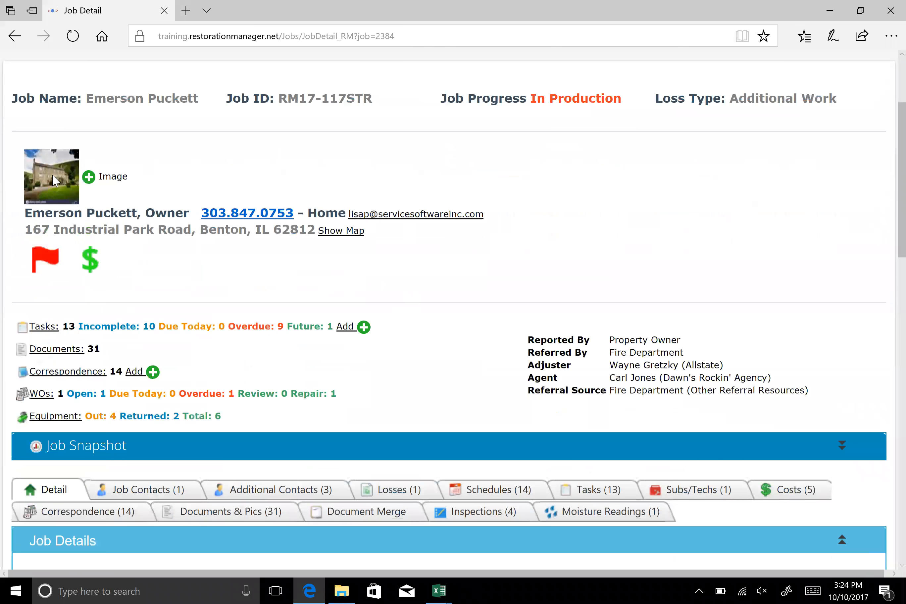
{"action": "scroll", "coordinate": [54, 181], "scroll_direction": "down", "scroll_amount": 1}
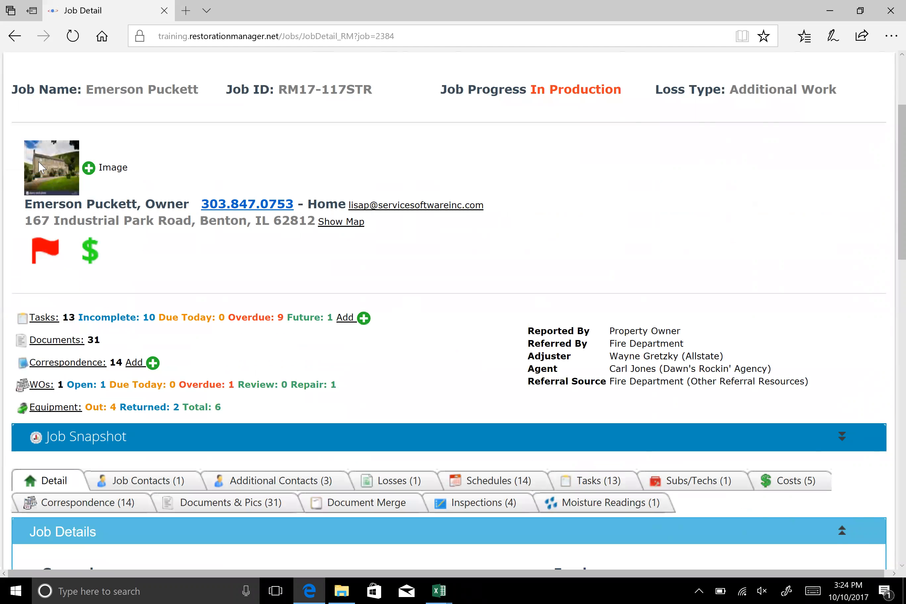
{"action": "left_click", "coordinate": [41, 167]}
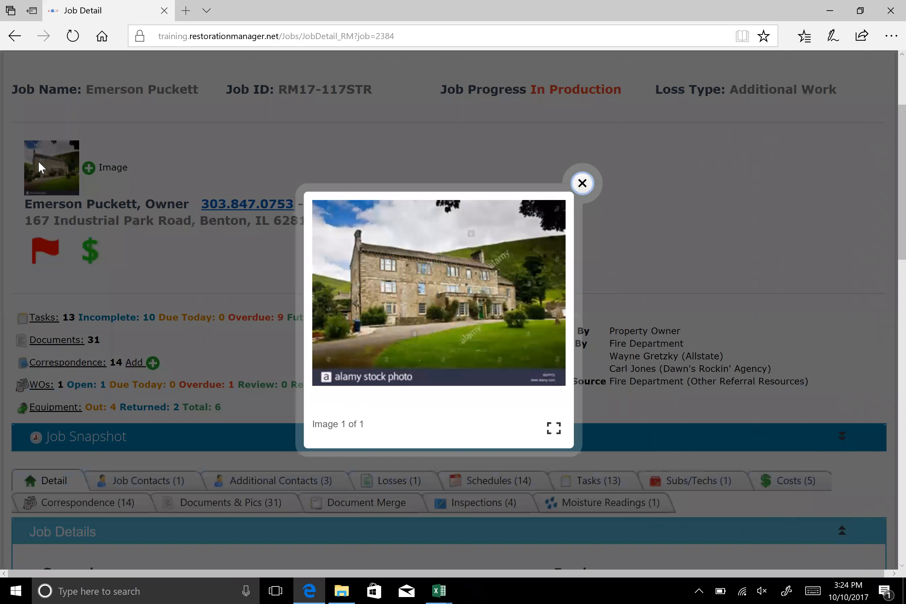
{"action": "left_click", "coordinate": [554, 429]}
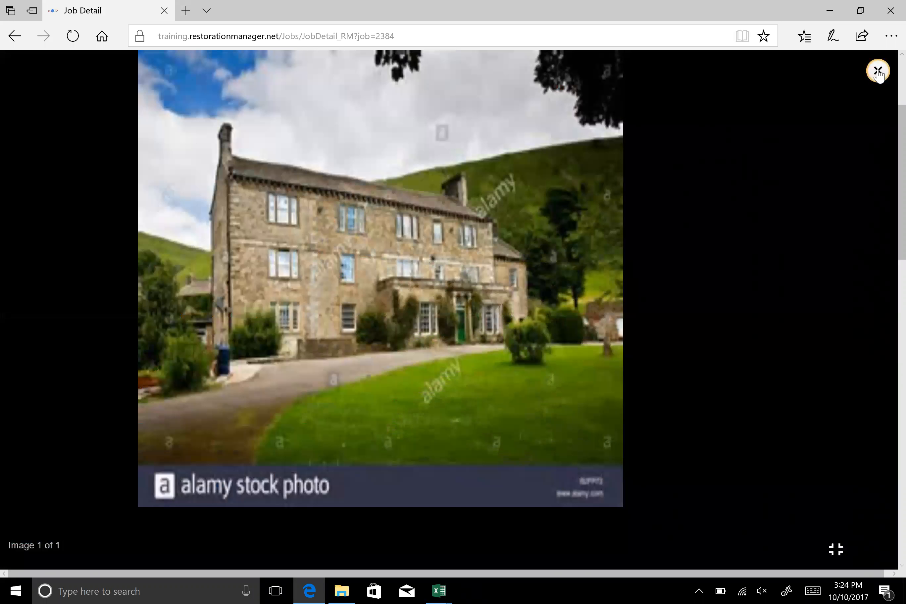
{"action": "left_click", "coordinate": [792, 239]}
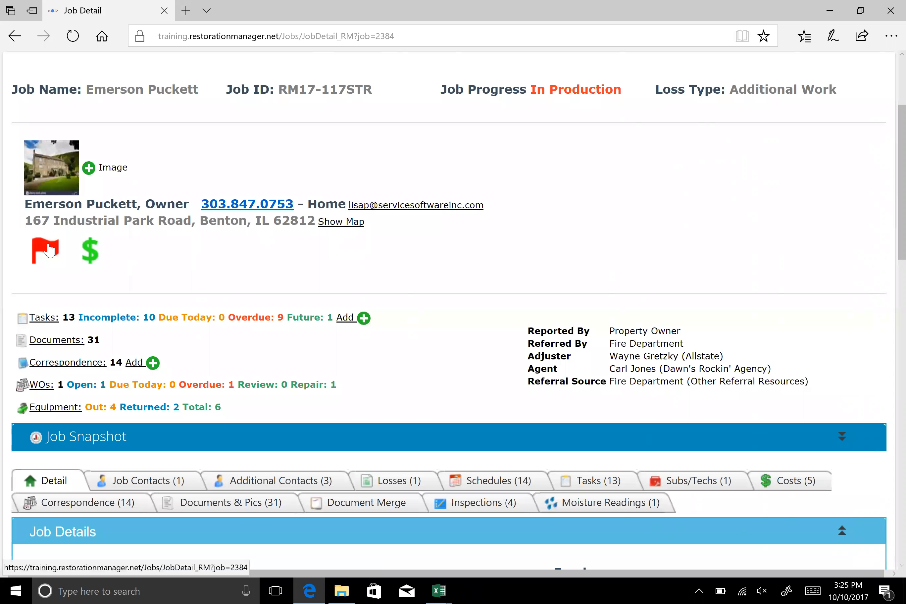
Open the job's Red Flag Notes, enlarge the notes window to read the full text, and close it
{"action": "mouse_move", "coordinate": [49, 249]}
{"action": "left_click", "coordinate": [51, 255]}
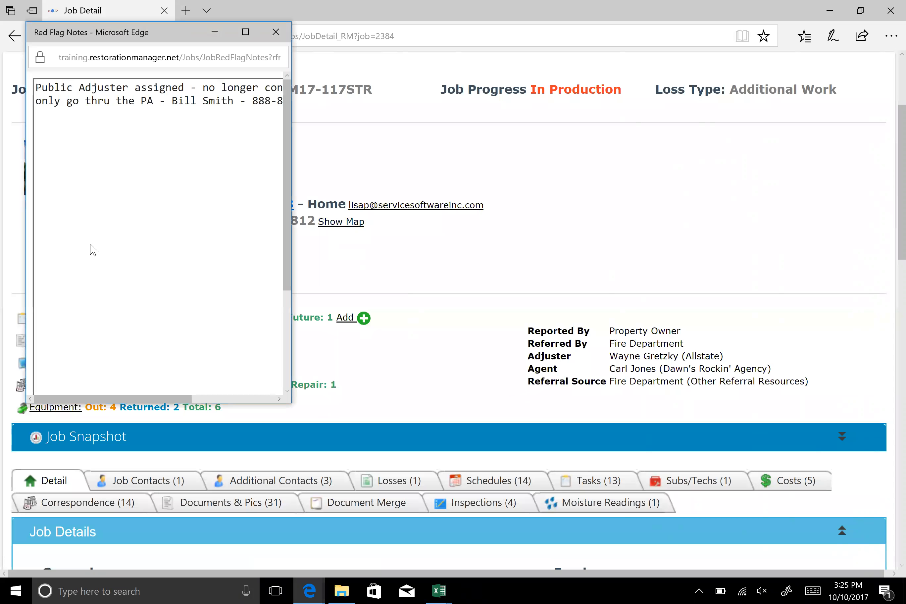
{"action": "left_click", "coordinate": [245, 32]}
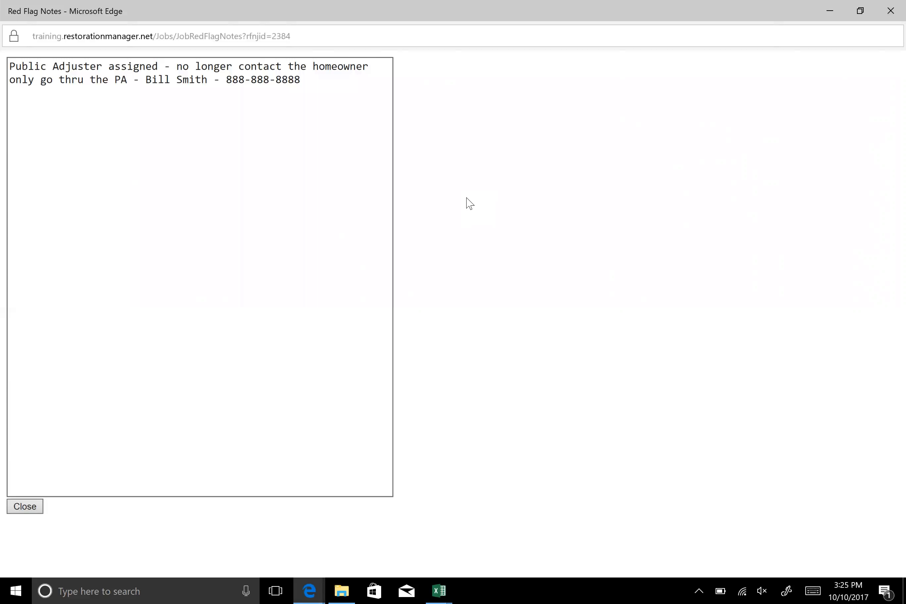
{"action": "left_click", "coordinate": [17, 509]}
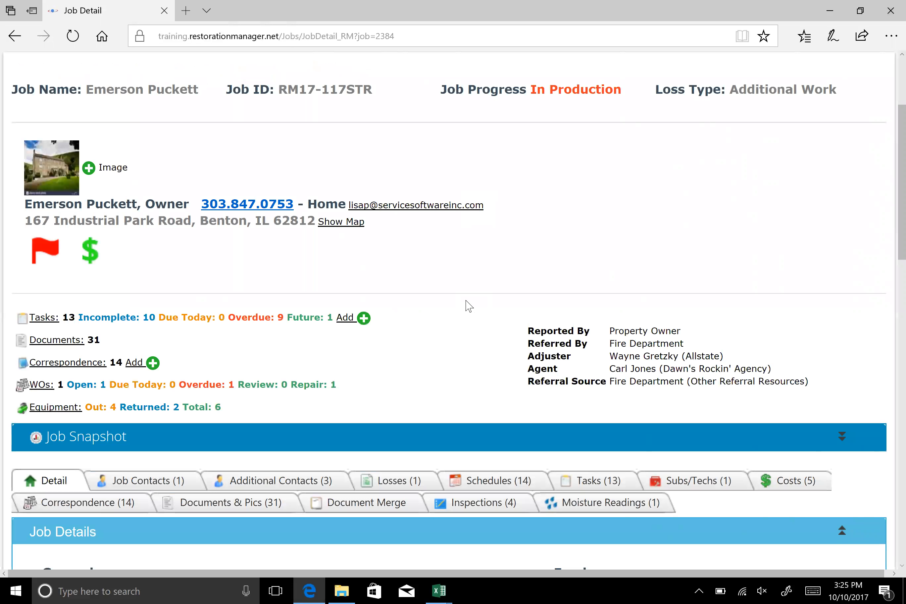
Open the job's Billing and Collections Notes, read them and close the notes window
{"action": "mouse_move", "coordinate": [93, 258]}
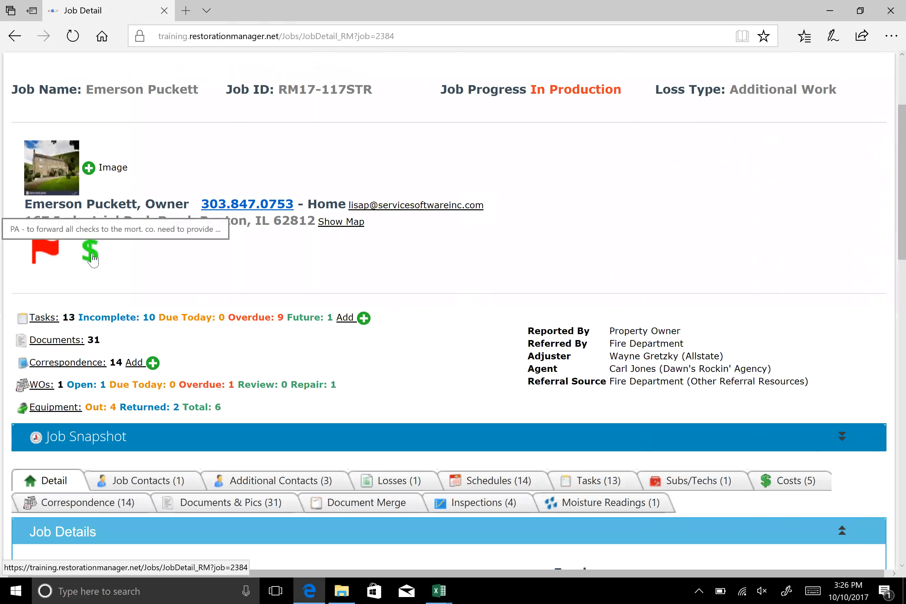
{"action": "left_click", "coordinate": [92, 258]}
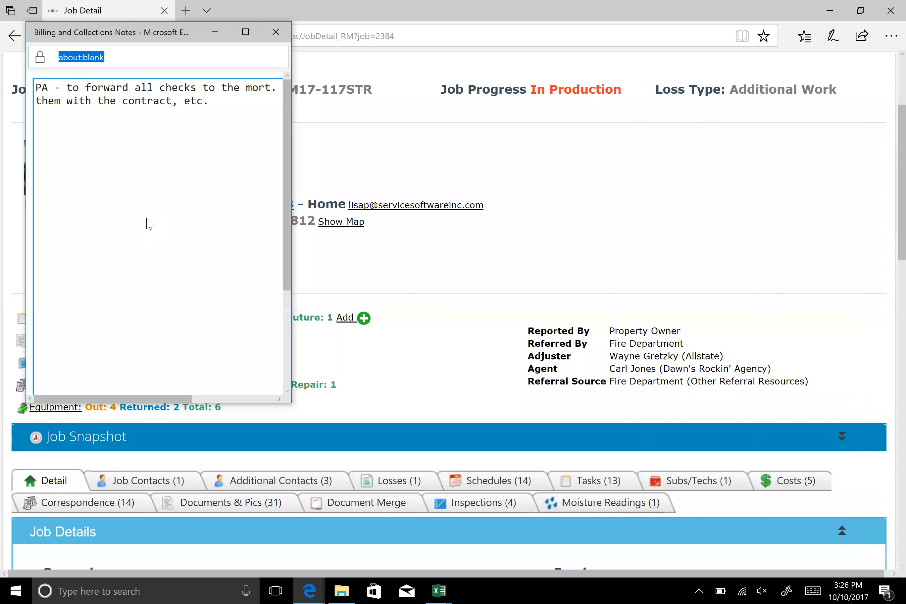
{"action": "left_click", "coordinate": [275, 31]}
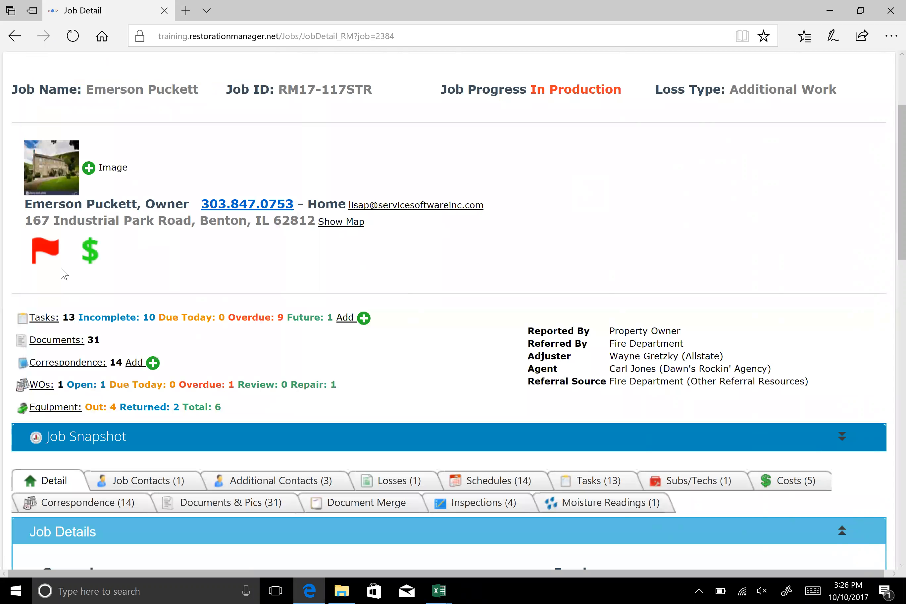
{"action": "scroll", "coordinate": [42, 251], "scroll_direction": "down", "scroll_amount": 2}
{"action": "scroll", "coordinate": [42, 252], "scroll_direction": "down", "scroll_amount": 1}
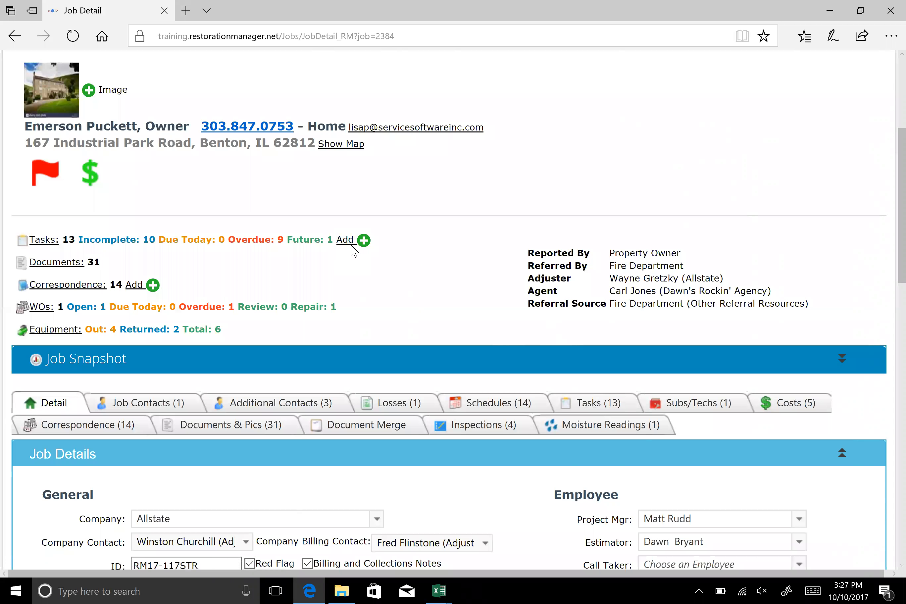
Start a new quick task for the job, title it as a call to the contact at Whit Cabinets, and set the due date to 10/13/2017
{"action": "left_click", "coordinate": [348, 241]}
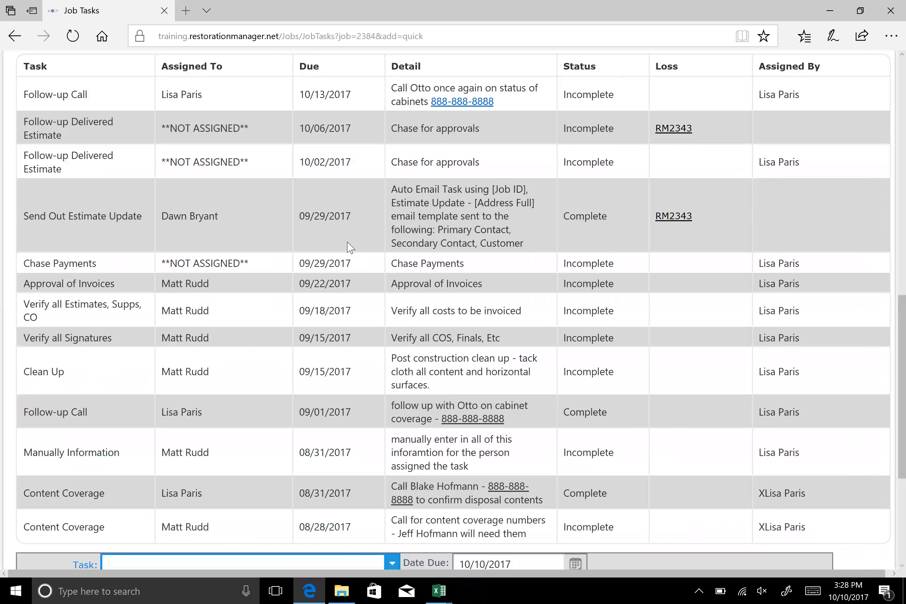
{"action": "scroll", "coordinate": [328, 321], "scroll_direction": "down", "scroll_amount": 5}
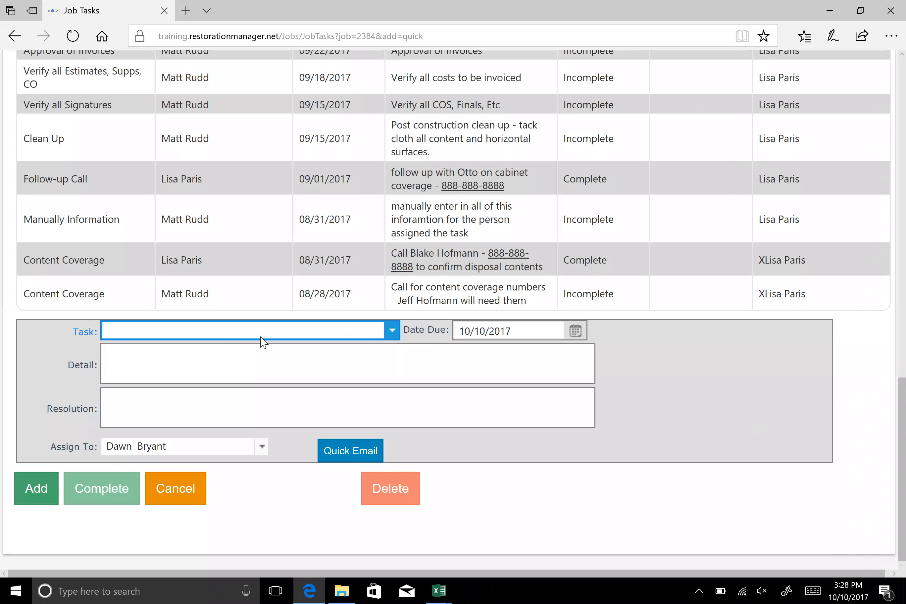
{"action": "left_click", "coordinate": [392, 331]}
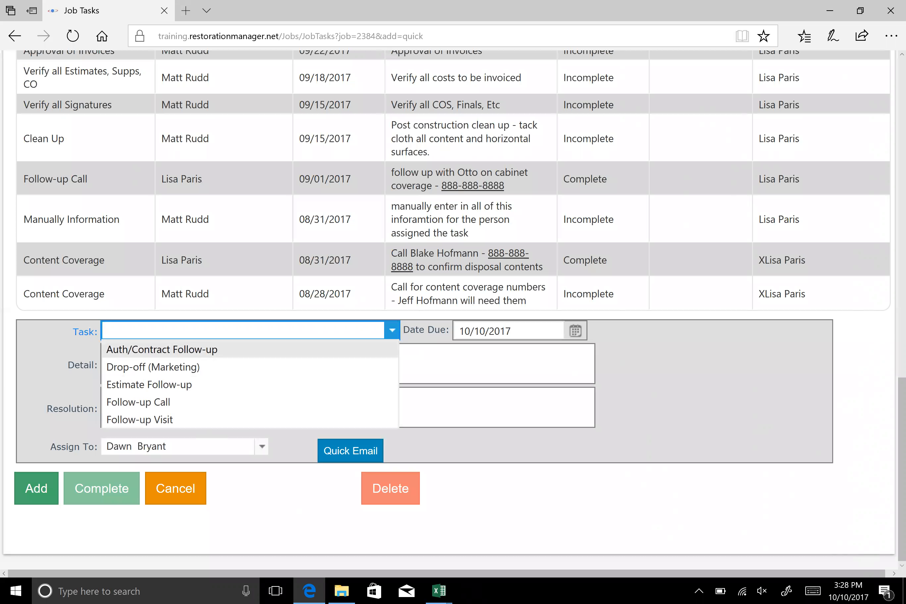
{"action": "type", "text": "Call Otto at Whit Cabinets"}
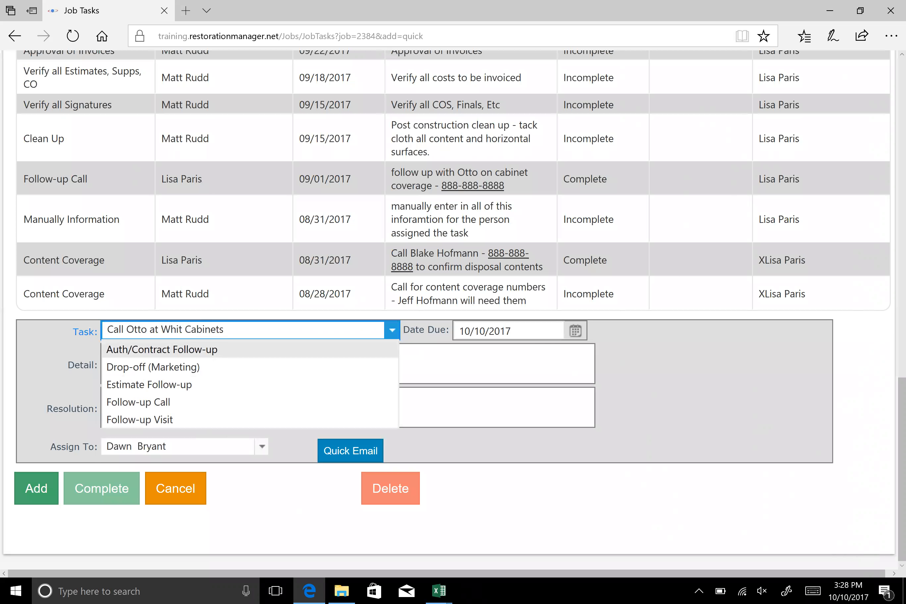
{"action": "left_click", "coordinate": [574, 337]}
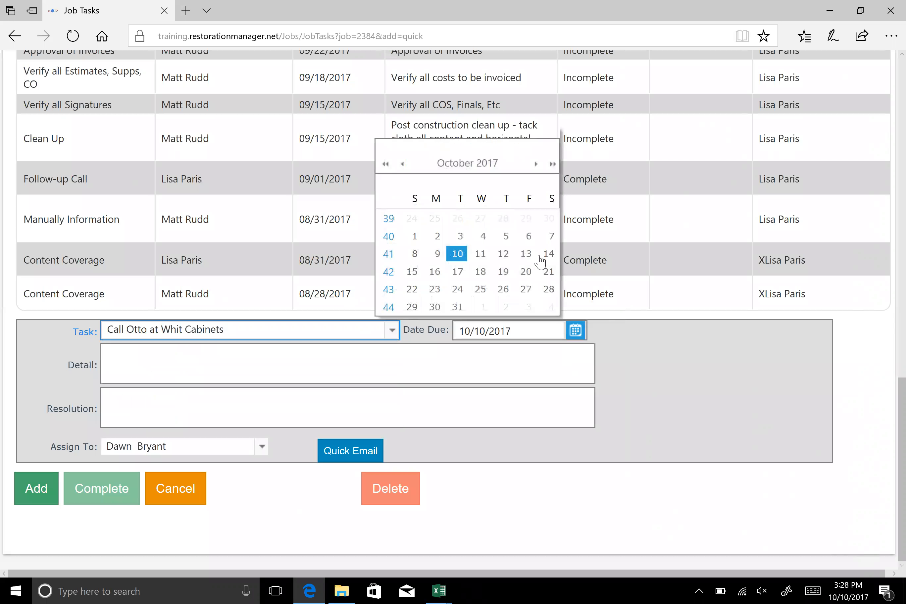
{"action": "left_click", "coordinate": [525, 254]}
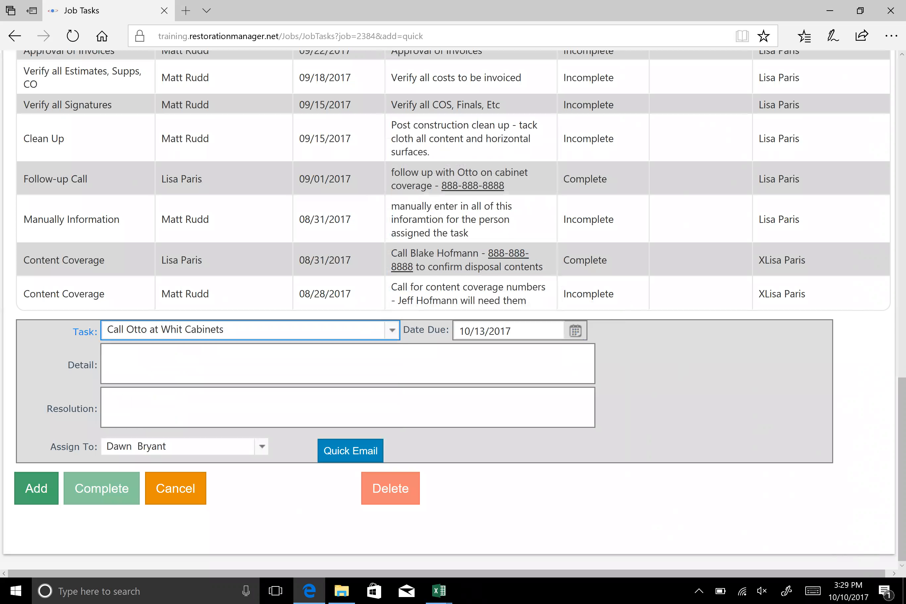
Enter the task detail with the contact's phone number, followed by "ist there still a delay in manufacturers schedule on cabints"
{"action": "type", "text": "cal"}
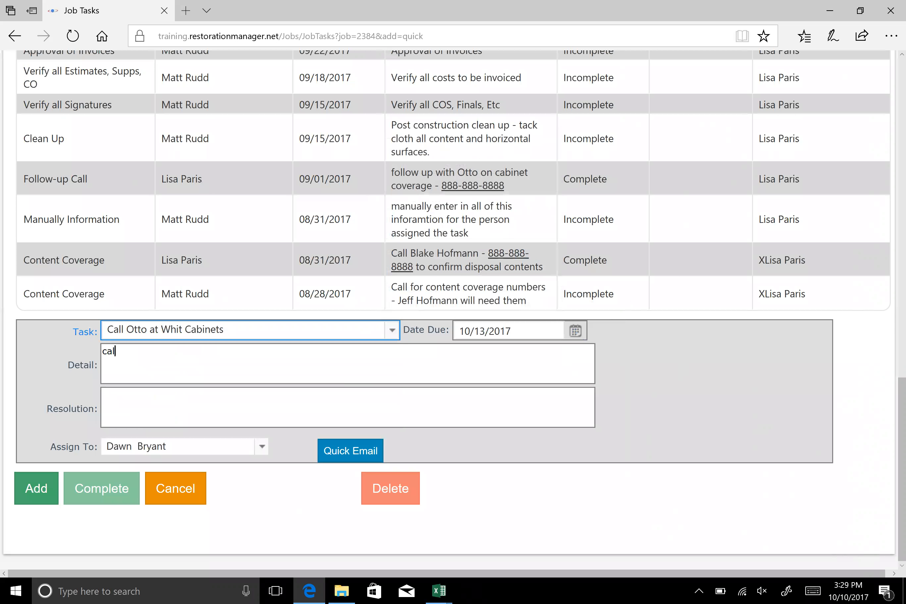
{"action": "type", "text": "l 888-888-8888 - ist there still a delay i"}
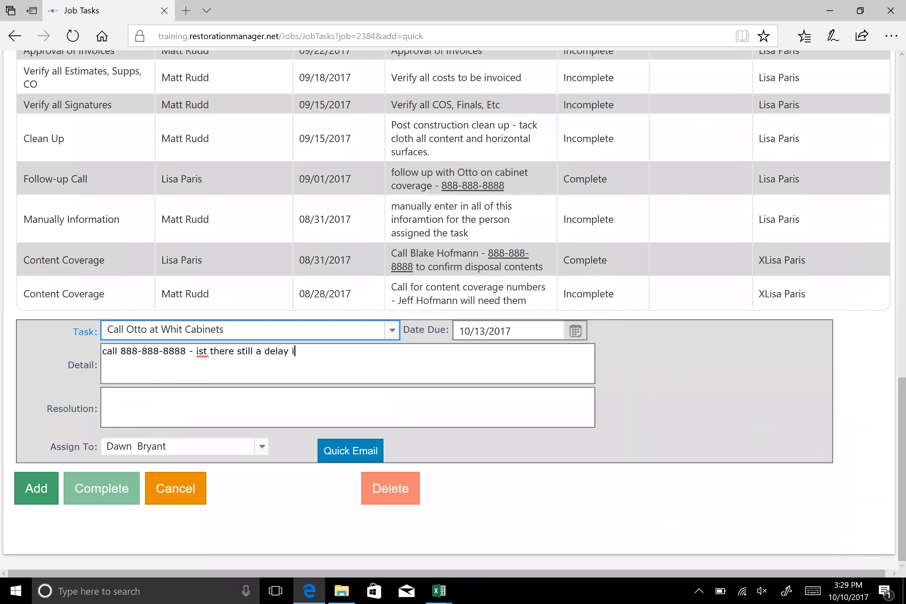
{"action": "type", "text": "n manufacturers schedul"}
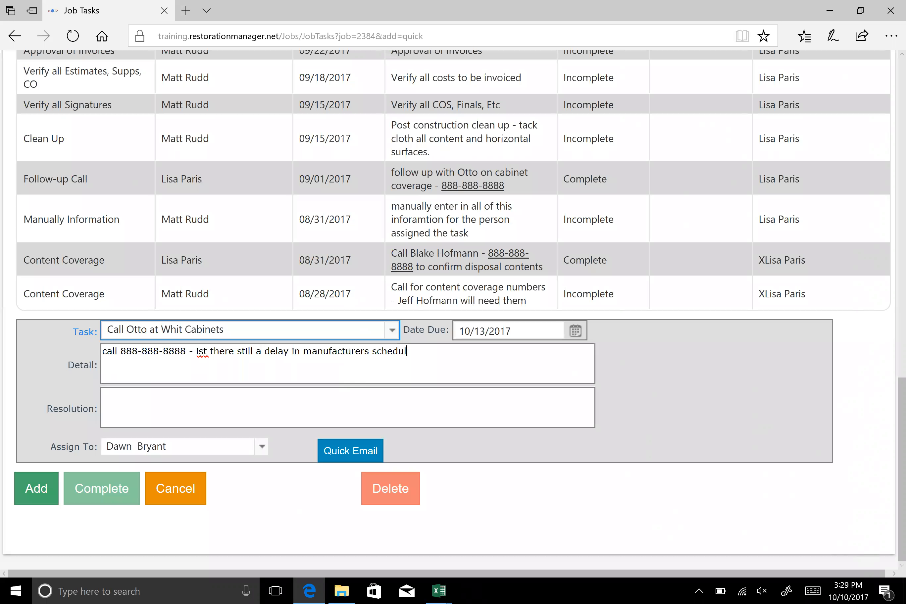
{"action": "type", "text": "e on cabints"}
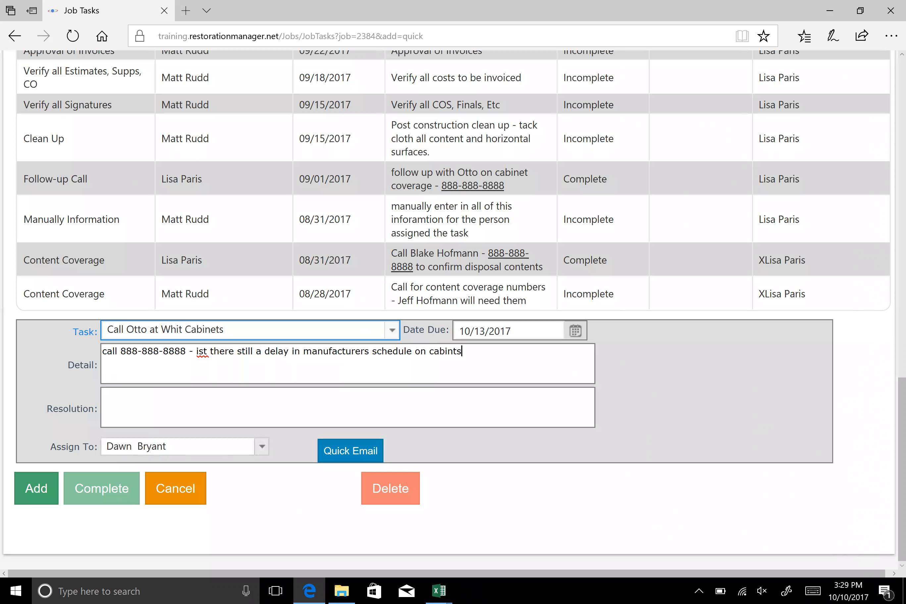
Assign the new task to the RM Restoration employee
{"action": "left_click", "coordinate": [237, 447]}
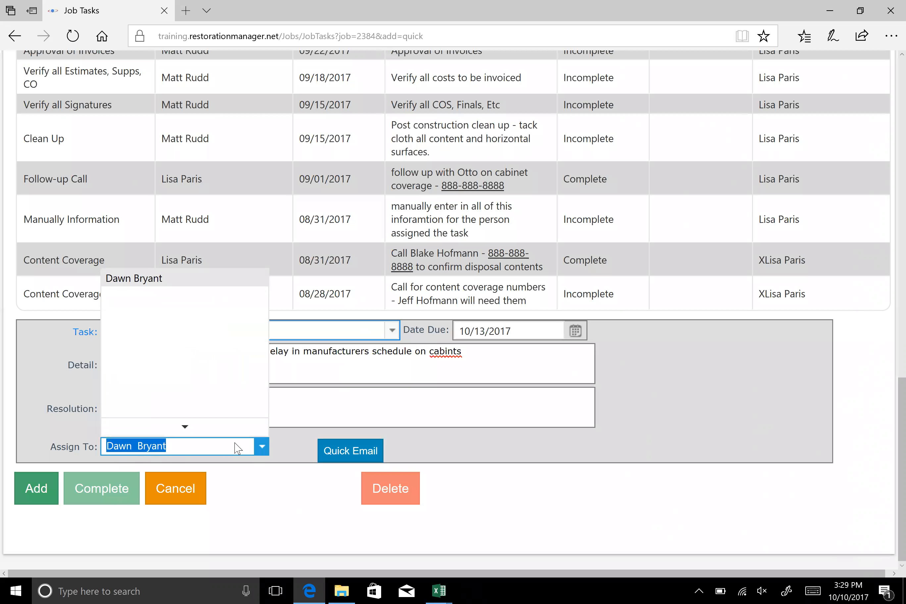
{"action": "type", "text": "gre"}
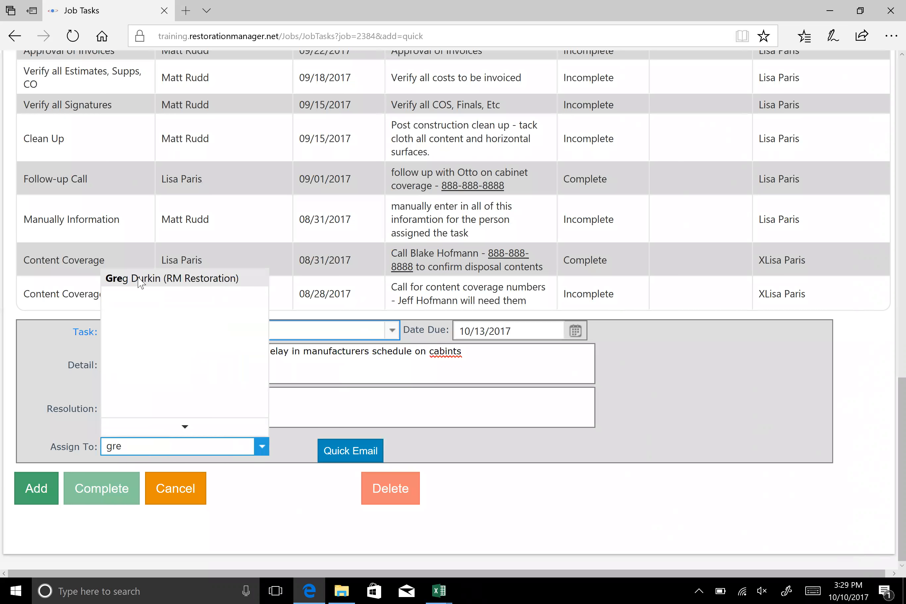
{"action": "key", "text": "Return"}
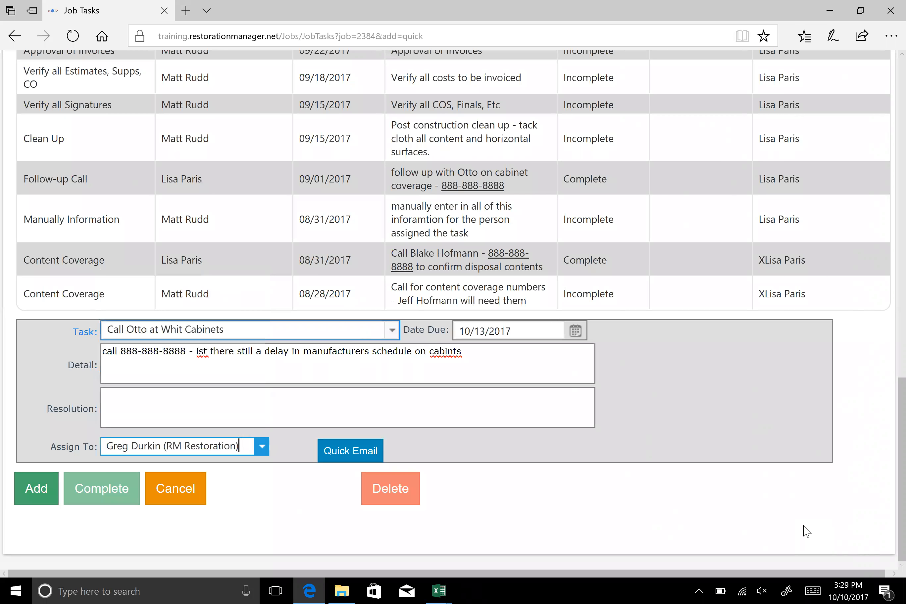
Send the task to its assignee as a Quick Email with a colleague's e-mail in CC, and close the blank new-task form
{"action": "left_click", "coordinate": [351, 453]}
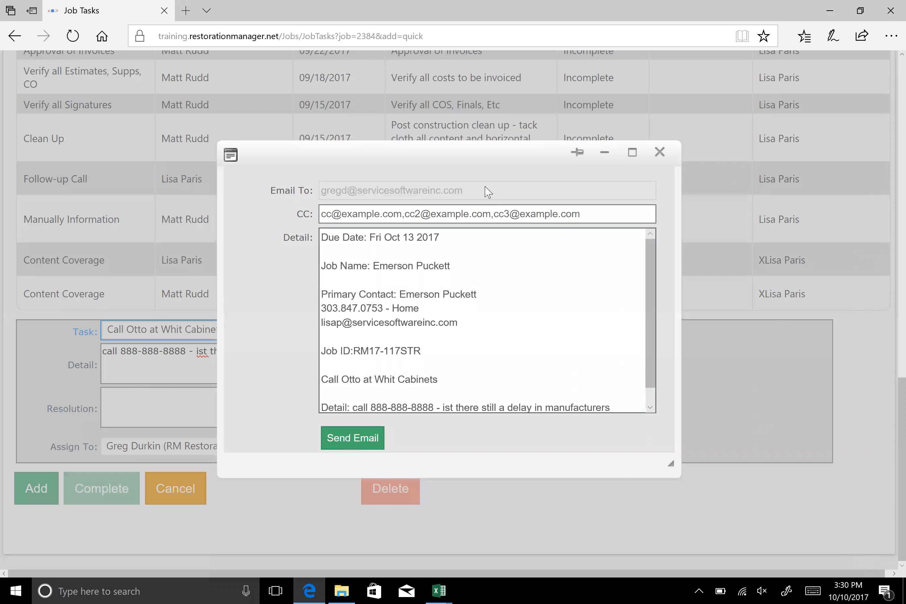
{"action": "left_click", "coordinate": [448, 214]}
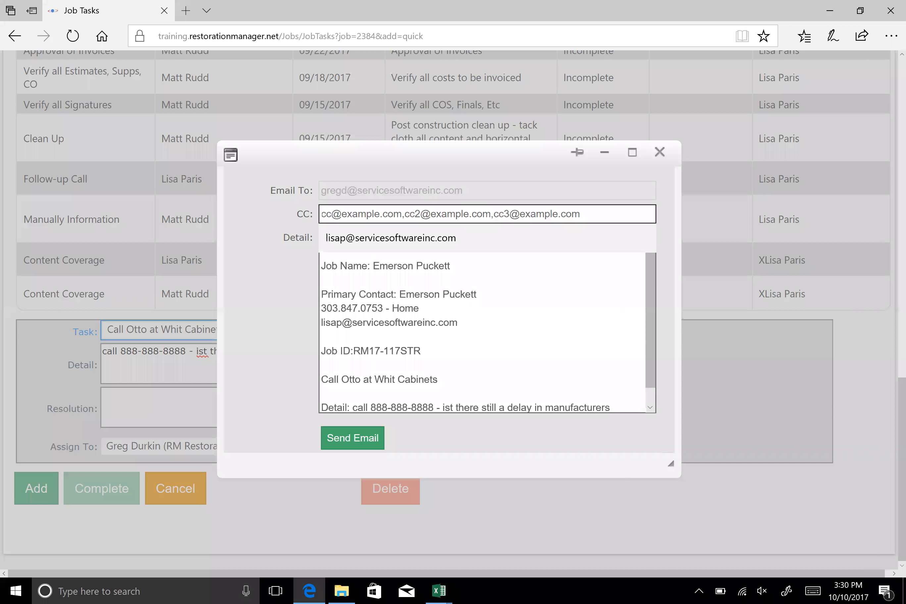
{"action": "type", "text": "lisap"}
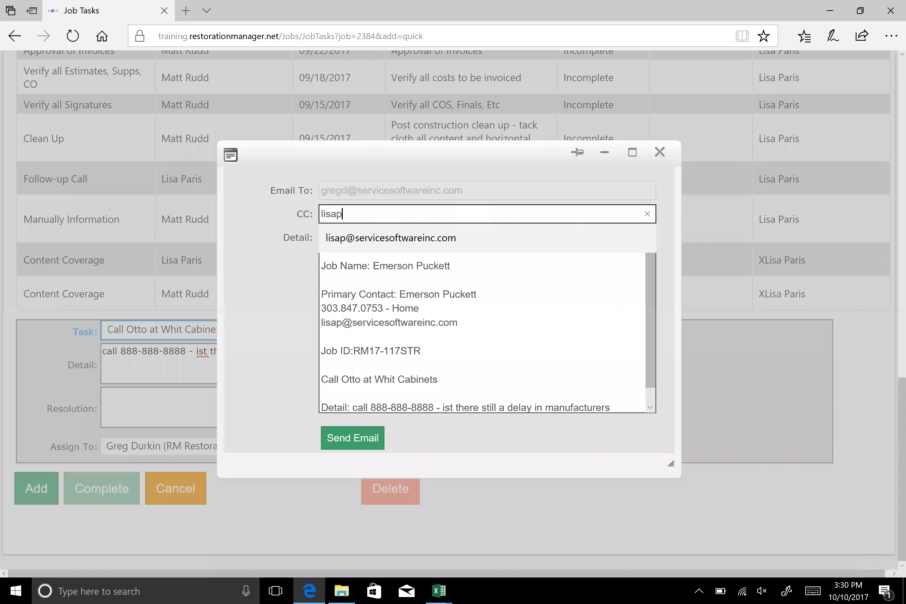
{"action": "left_click", "coordinate": [444, 236]}
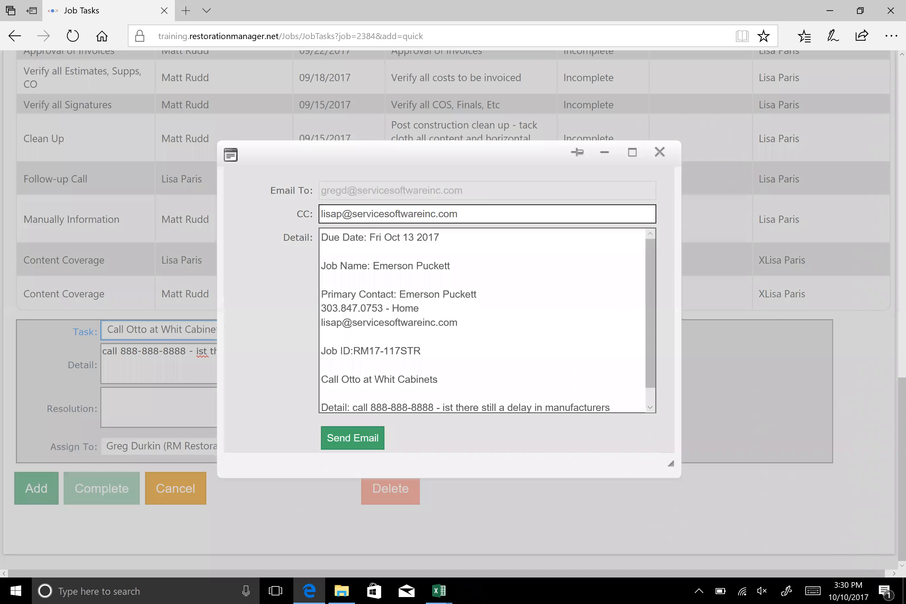
{"action": "left_click", "coordinate": [483, 320]}
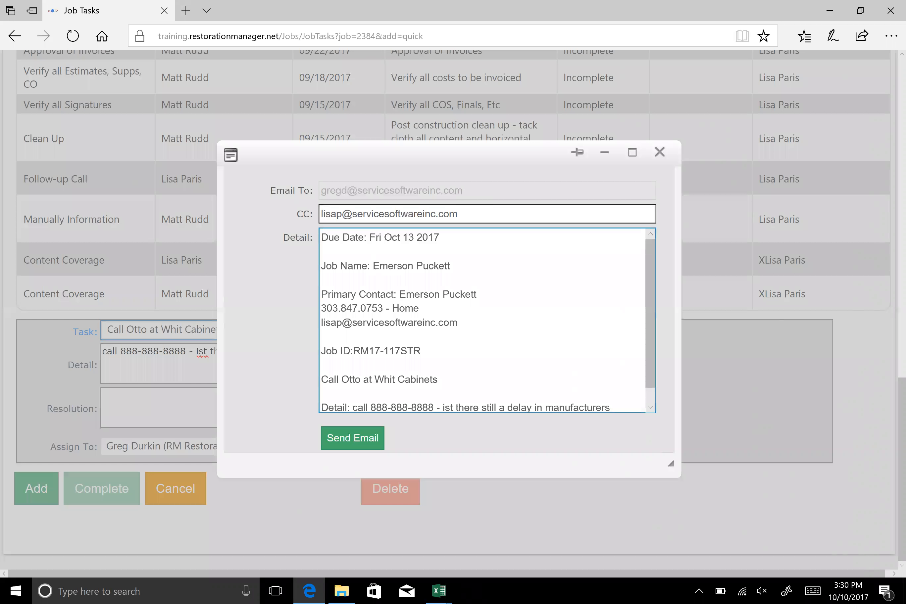
{"action": "left_click_drag", "start_coordinate": [649, 258], "coordinate": [650, 284]}
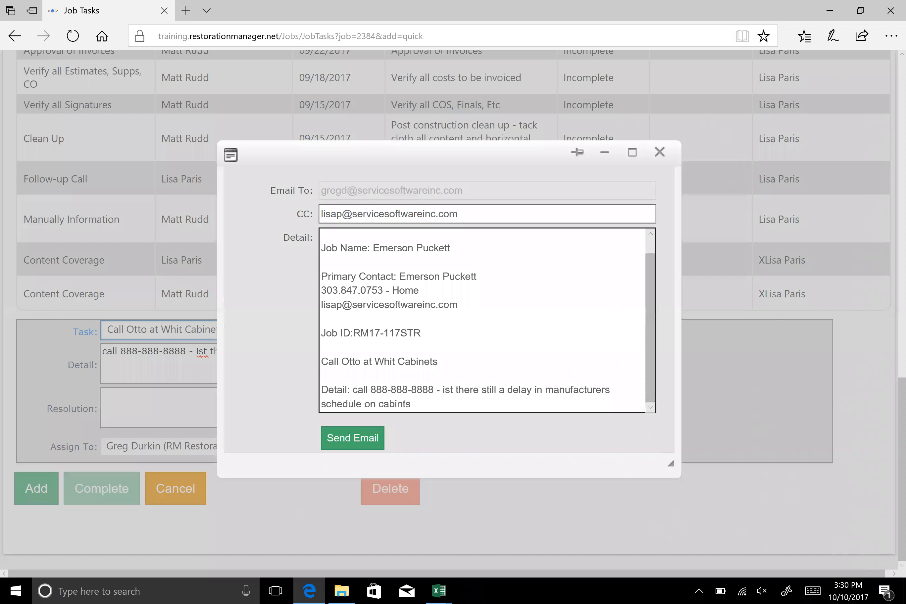
{"action": "left_click", "coordinate": [358, 440]}
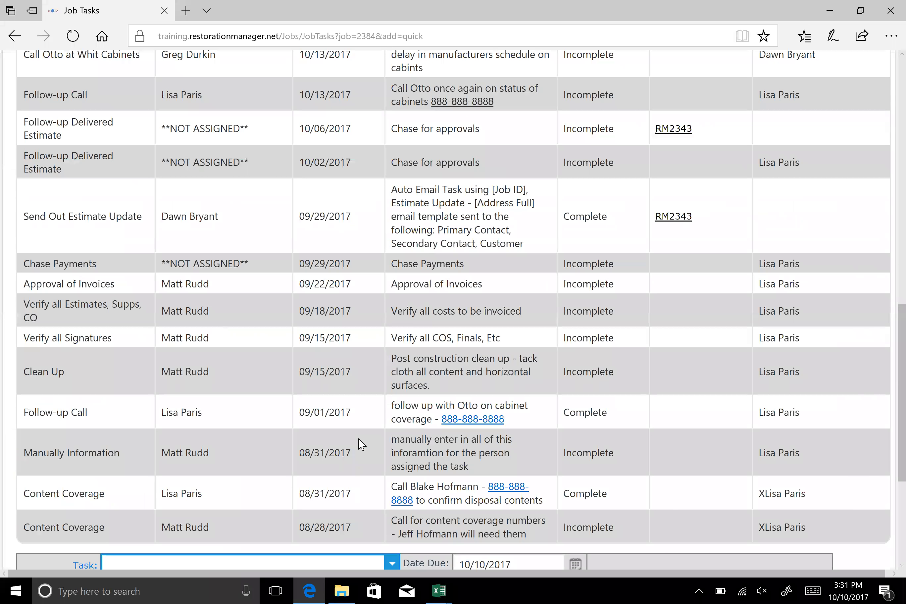
{"action": "scroll", "coordinate": [362, 444], "scroll_direction": "down", "scroll_amount": 5}
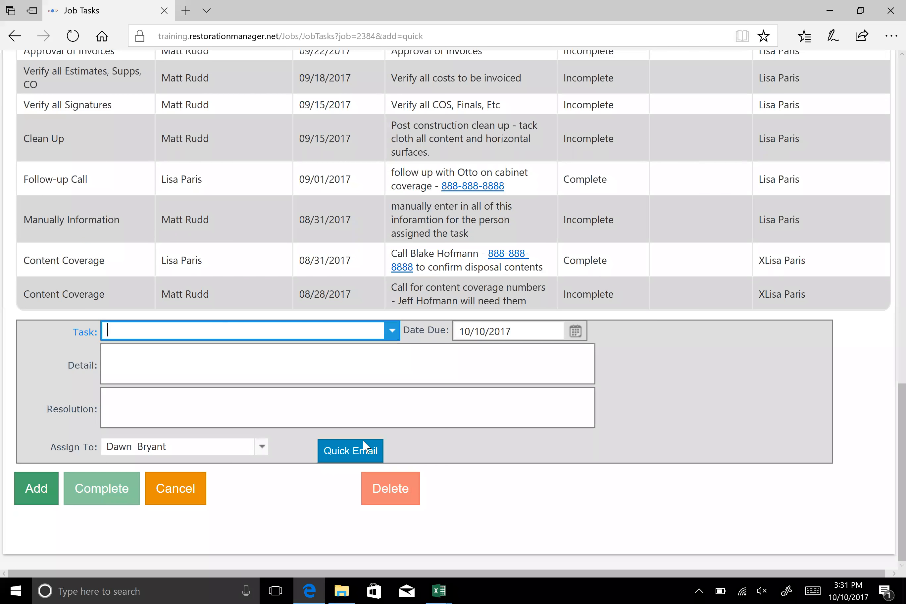
{"action": "left_click", "coordinate": [192, 495]}
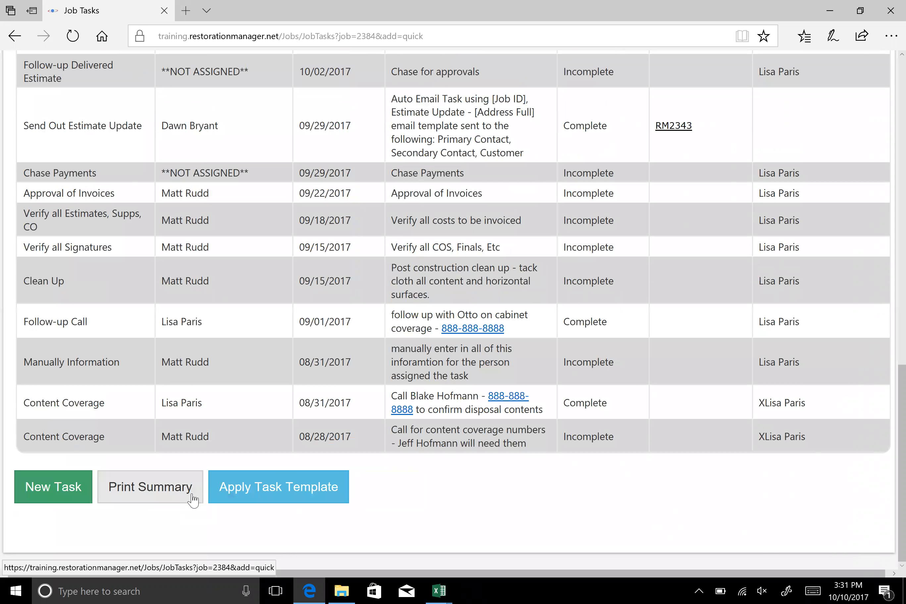
Complete the Follow-up Delivered Estimate task due 10/06/2017 with the resolution "chase approved", and close the blank task form
{"action": "scroll", "coordinate": [420, 460], "scroll_direction": "up", "scroll_amount": 5}
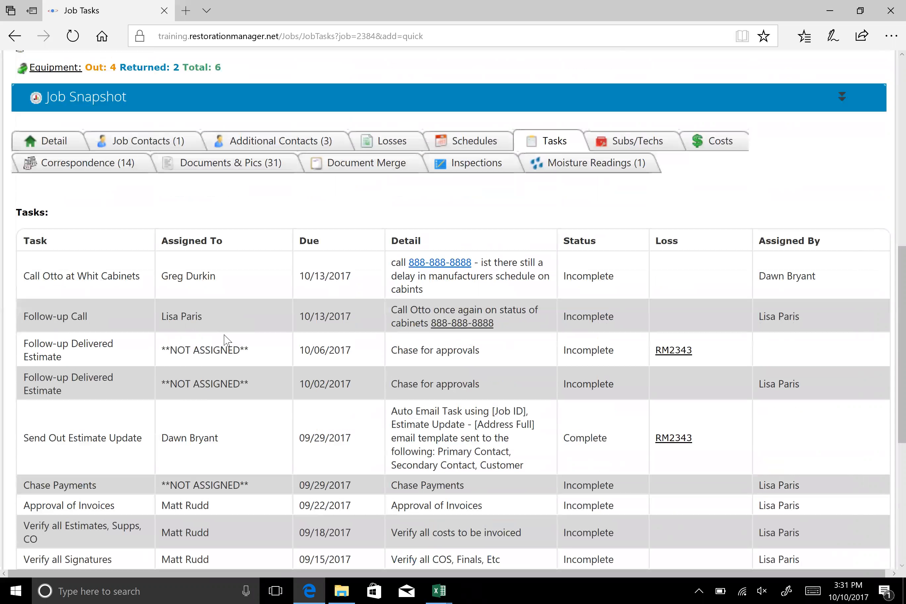
{"action": "left_click", "coordinate": [242, 355]}
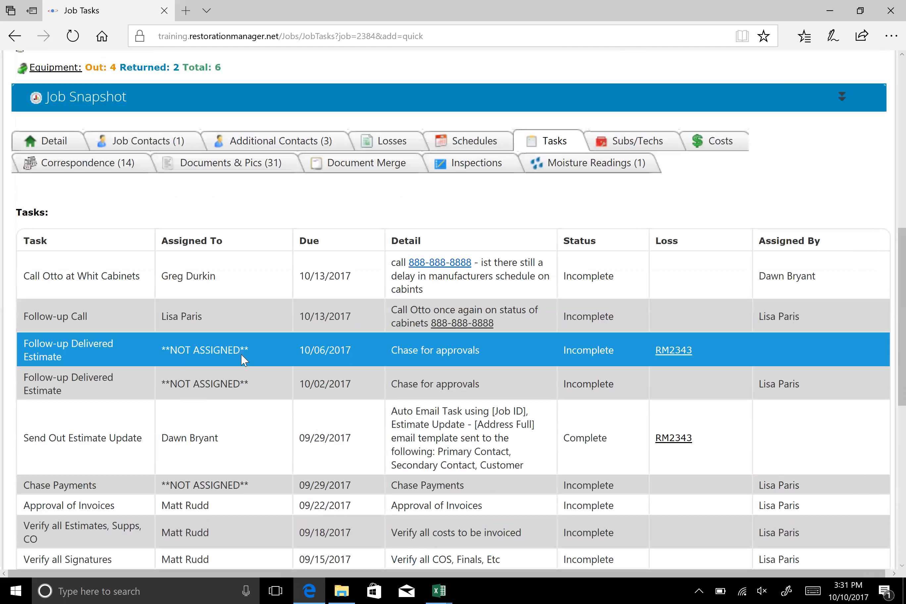
{"action": "scroll", "coordinate": [242, 355], "scroll_direction": "down", "scroll_amount": 4}
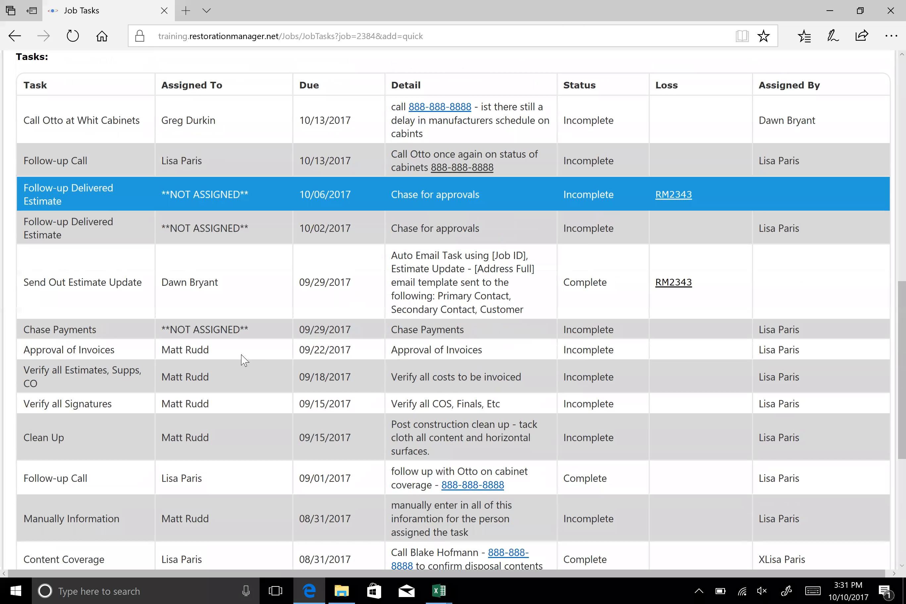
{"action": "scroll", "coordinate": [452, 311], "scroll_direction": "down", "scroll_amount": 5}
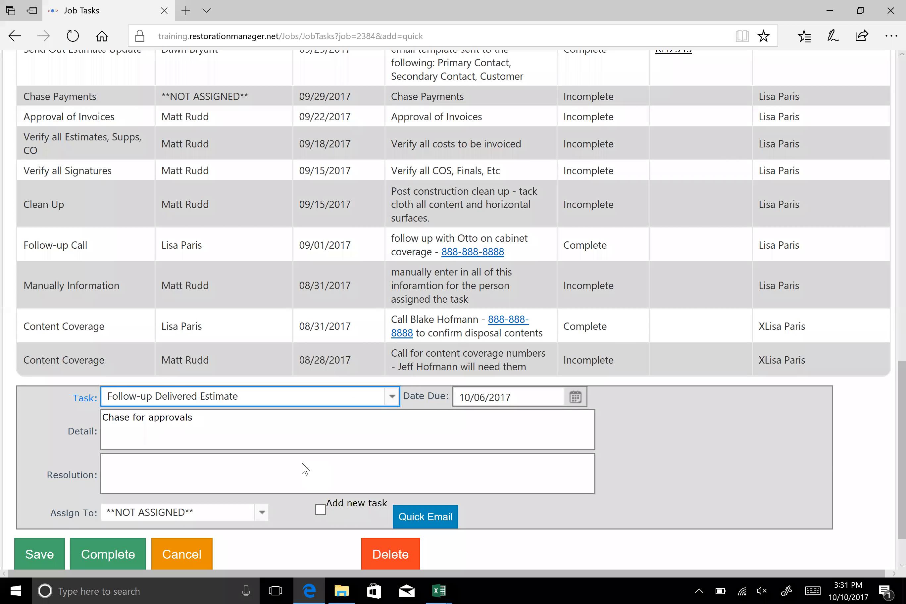
{"action": "scroll", "coordinate": [303, 468], "scroll_direction": "down", "scroll_amount": 2}
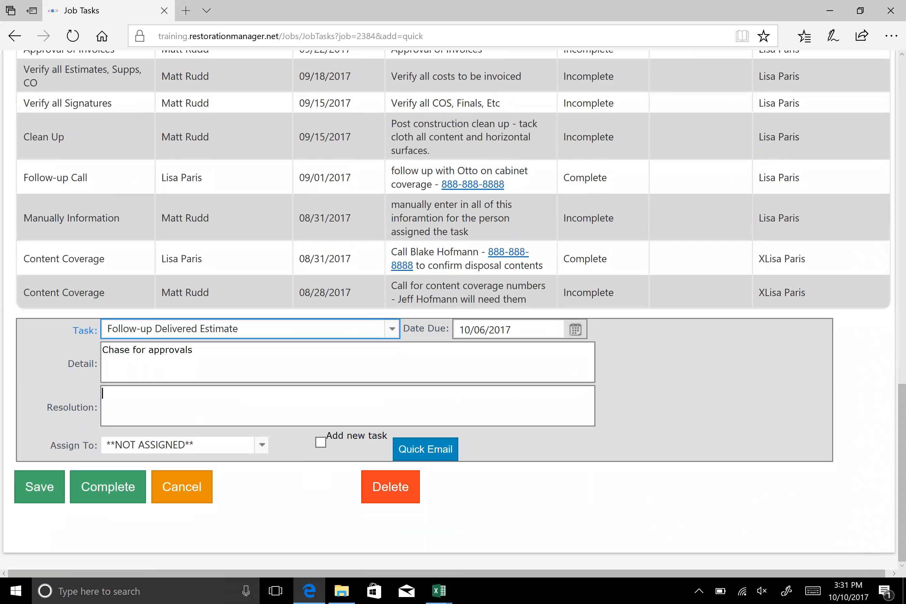
{"action": "type", "text": "chase approved"}
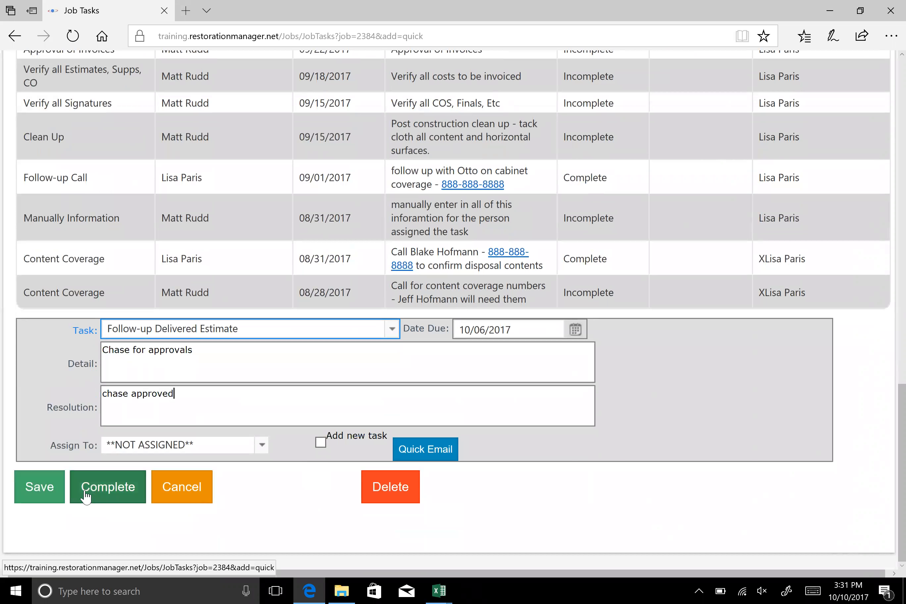
{"action": "left_click", "coordinate": [113, 490]}
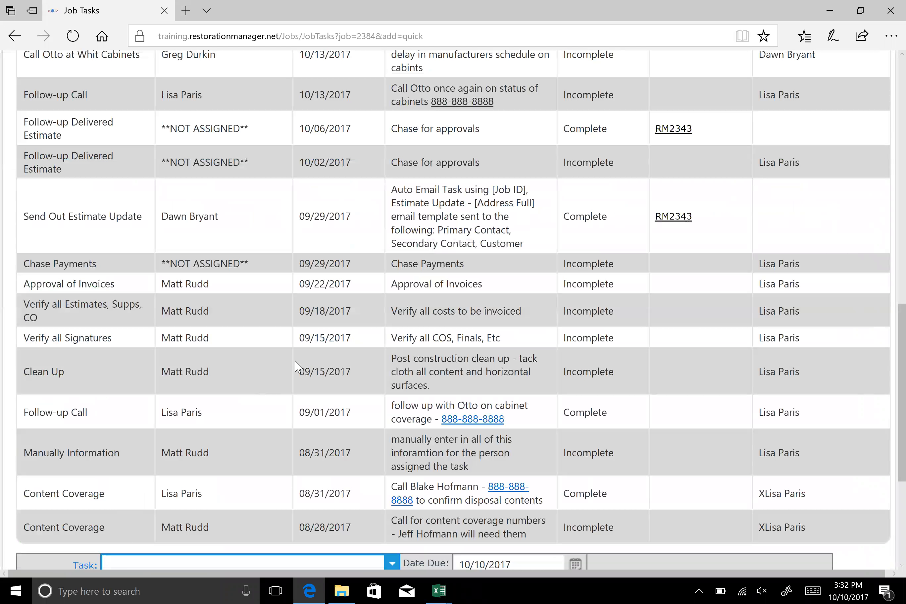
{"action": "scroll", "coordinate": [202, 210], "scroll_direction": "up", "scroll_amount": 2}
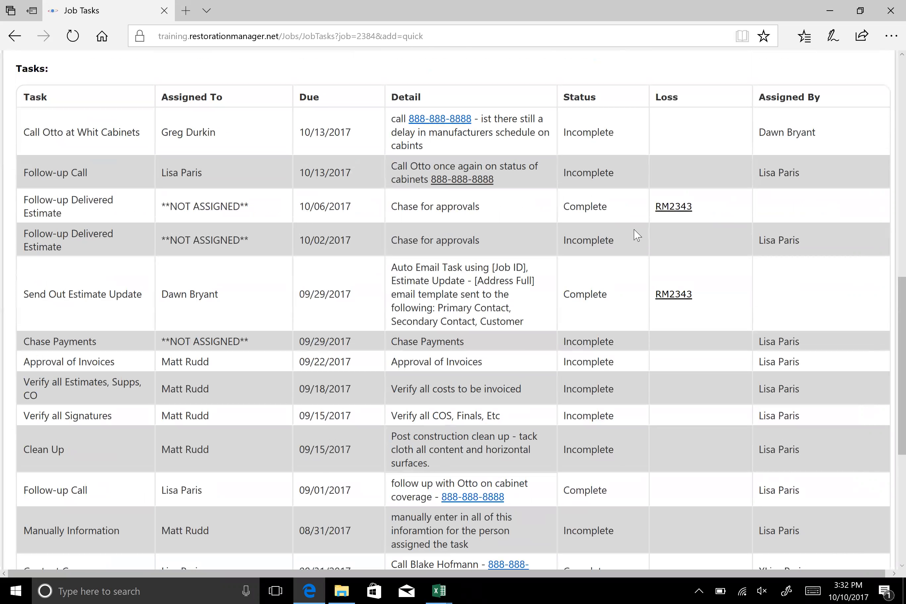
{"action": "scroll", "coordinate": [635, 236], "scroll_direction": "down", "scroll_amount": 8}
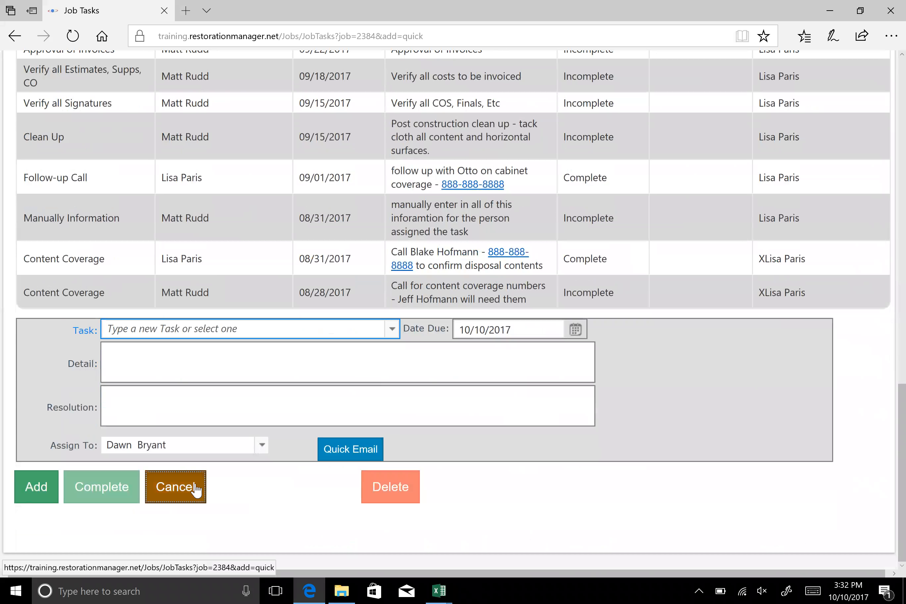
{"action": "left_click", "coordinate": [196, 490]}
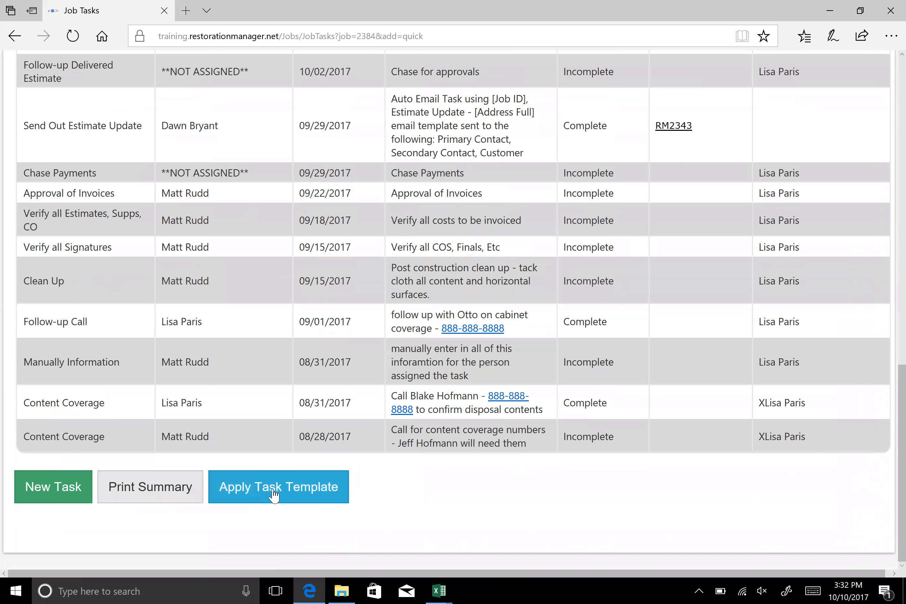
Create job tasks from the Estimate Follow-up - Approval template with a start date of 10/10/2017
{"action": "left_click", "coordinate": [274, 496]}
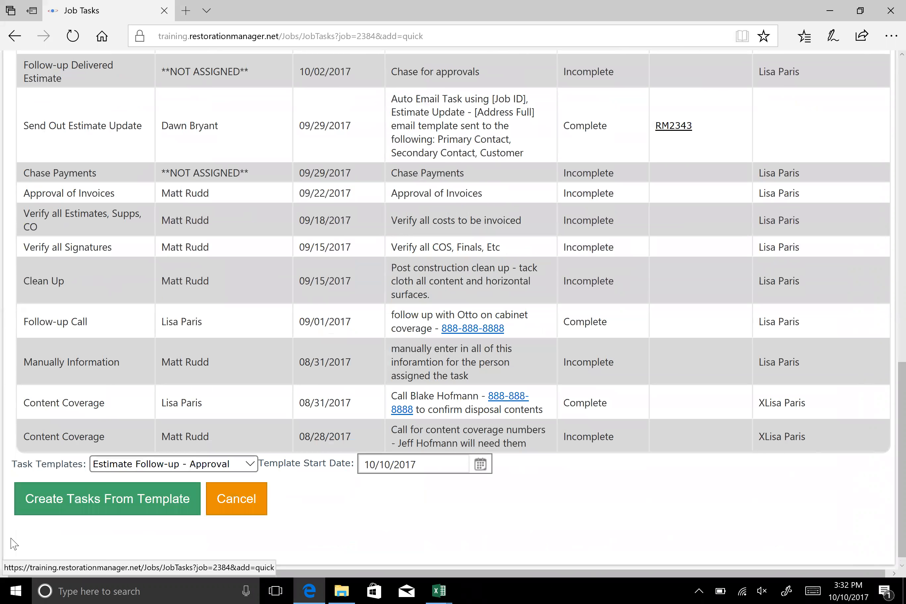
{"action": "left_click", "coordinate": [83, 505]}
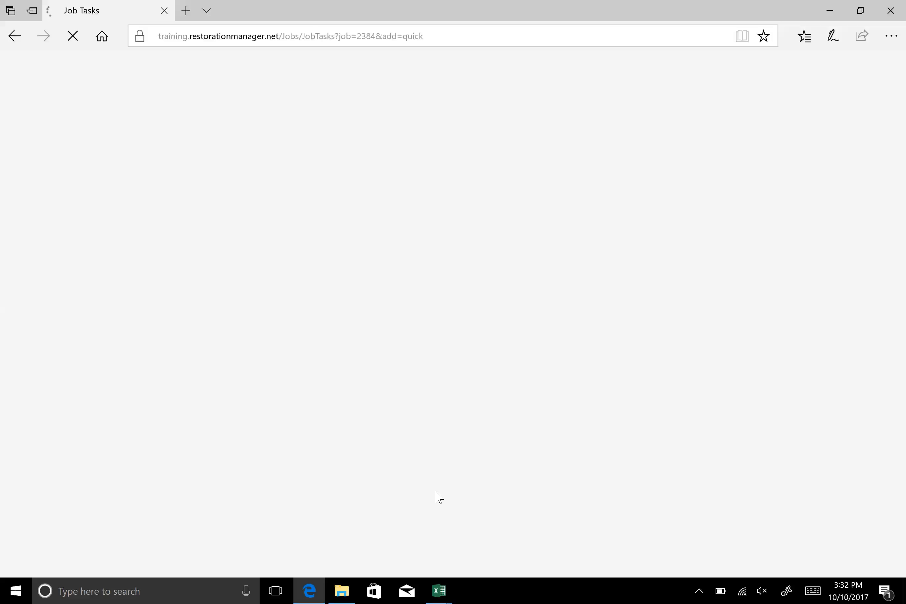
{"action": "scroll", "coordinate": [299, 497], "scroll_direction": "down", "scroll_amount": 2}
{"action": "scroll", "coordinate": [294, 489], "scroll_direction": "down", "scroll_amount": 15}
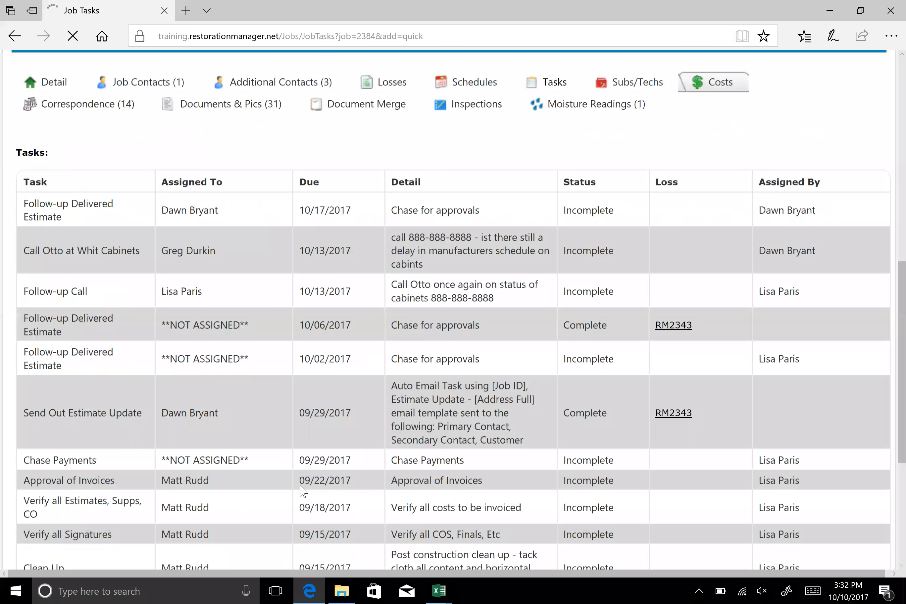
{"action": "scroll", "coordinate": [477, 531], "scroll_direction": "down", "scroll_amount": 6}
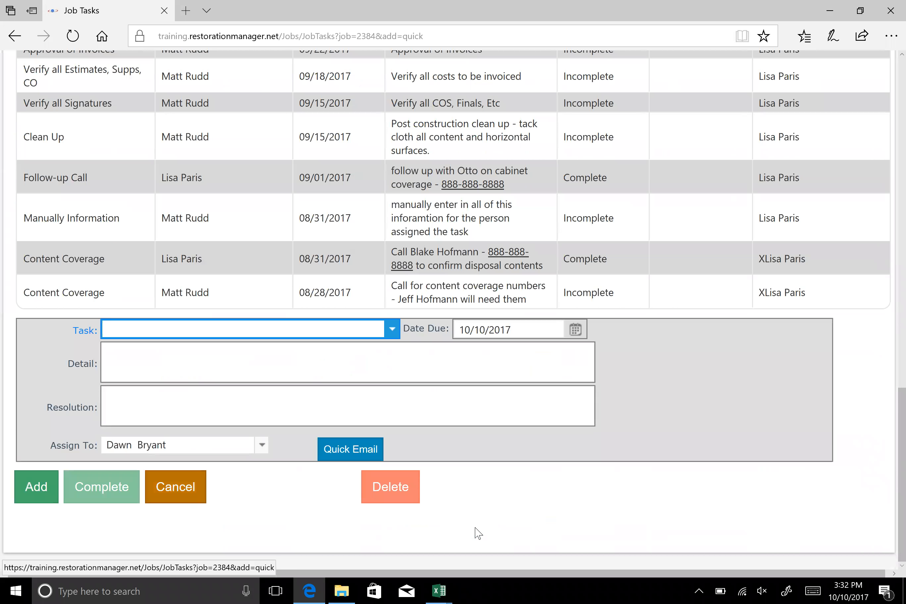
Close the blank task form and create job tasks from the Follow Up - Homeowner template with a start date of 10/13/2017
{"action": "left_click", "coordinate": [179, 487]}
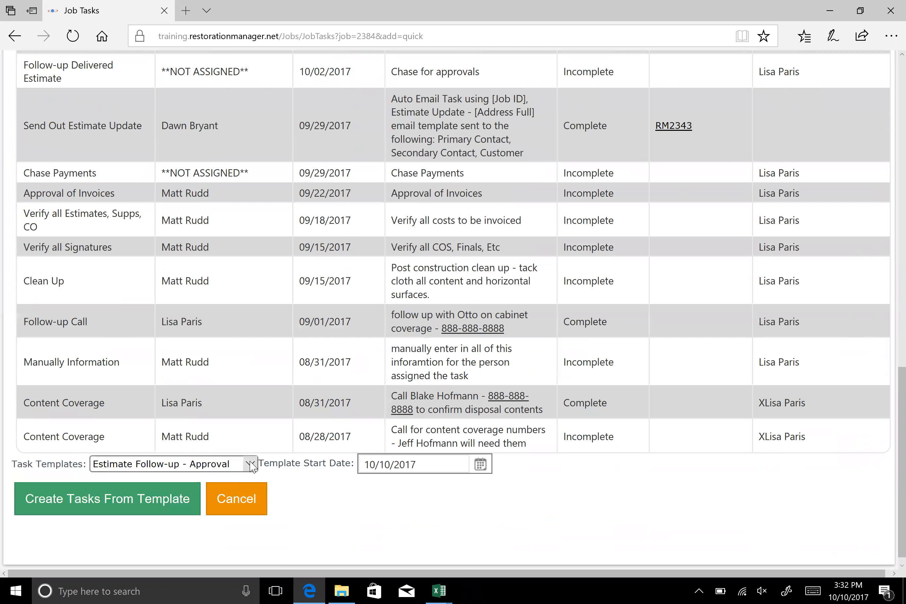
{"action": "left_click", "coordinate": [253, 466]}
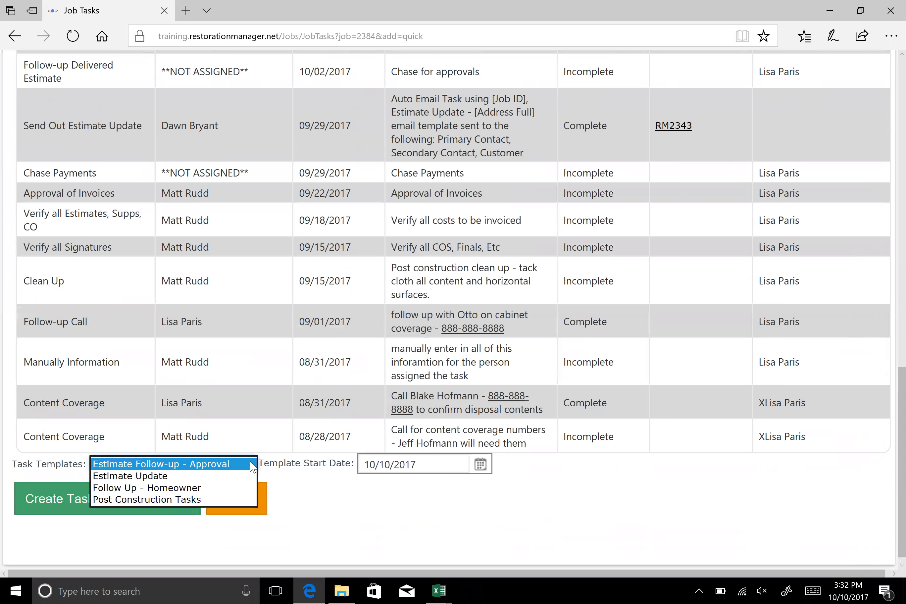
{"action": "left_click", "coordinate": [145, 488]}
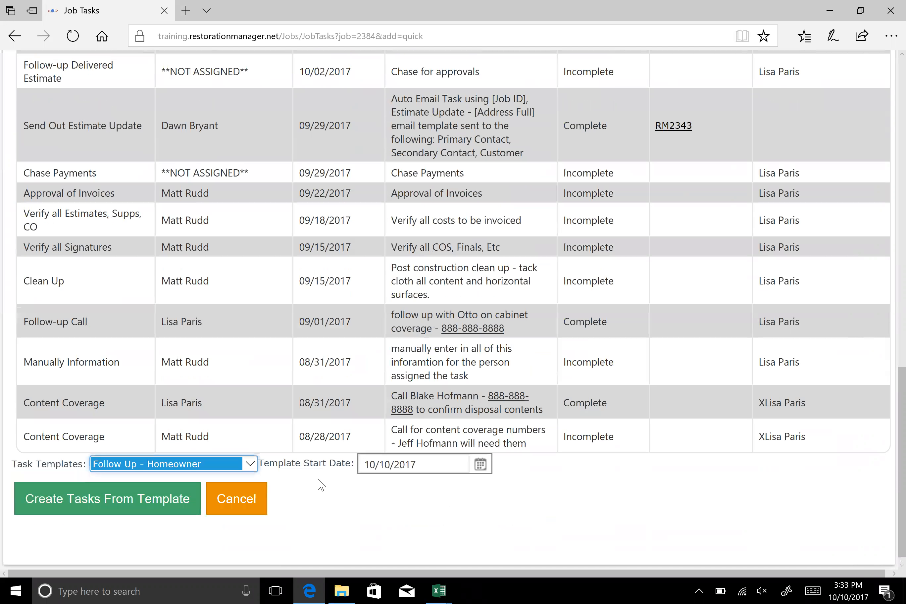
{"action": "left_click", "coordinate": [480, 464]}
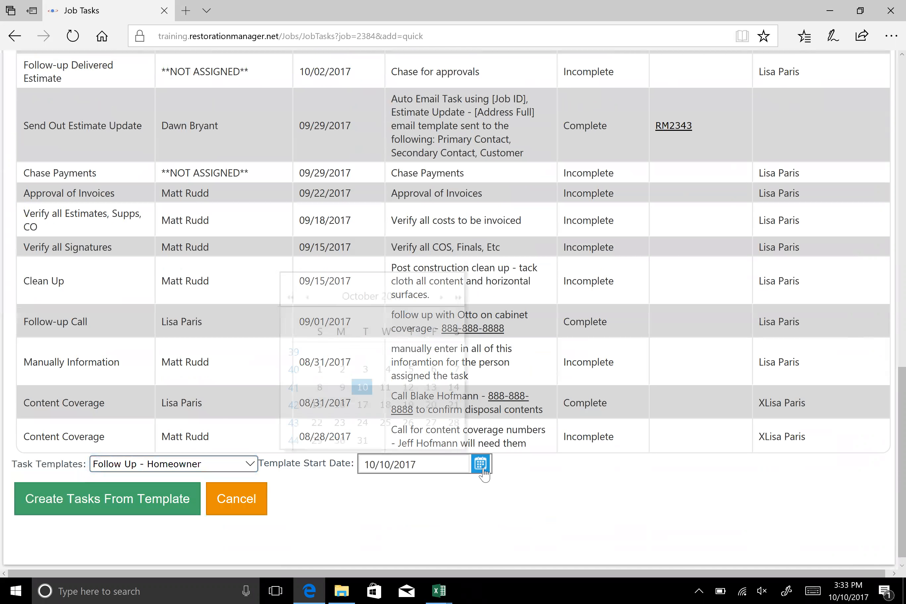
{"action": "left_click", "coordinate": [430, 385]}
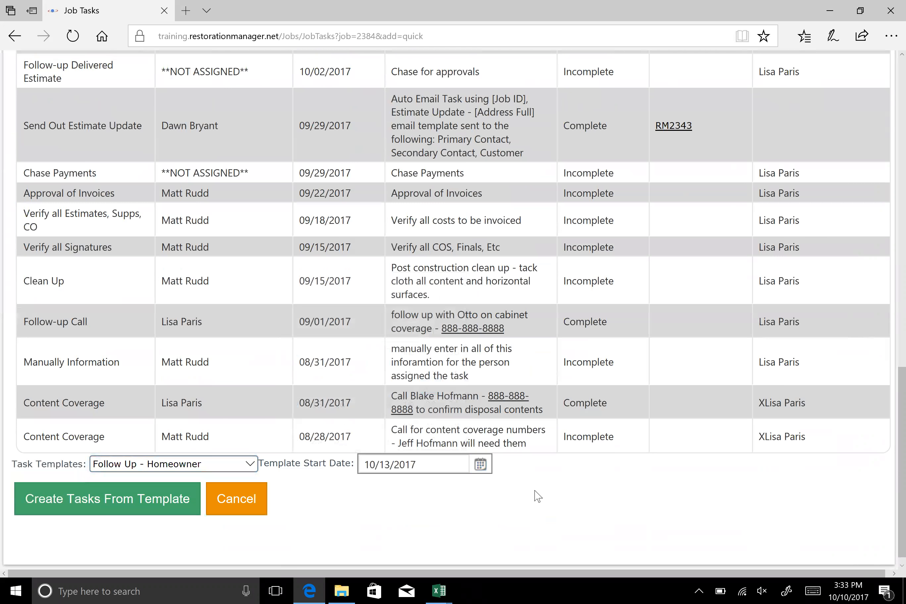
{"action": "left_click", "coordinate": [89, 511]}
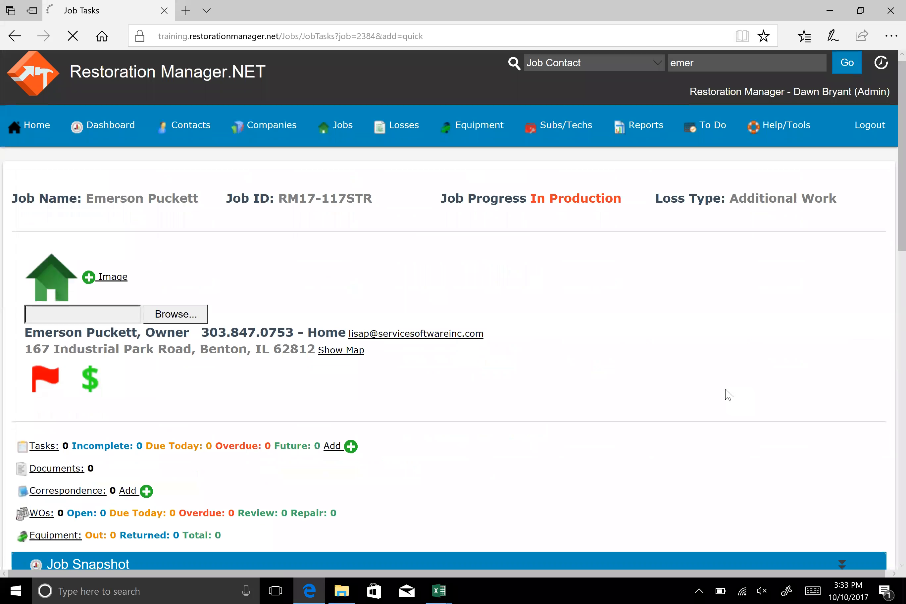
Review the job's task list for the tasks created from the template, checking their assignees, due dates and details
{"action": "scroll", "coordinate": [592, 390], "scroll_direction": "down", "scroll_amount": 10}
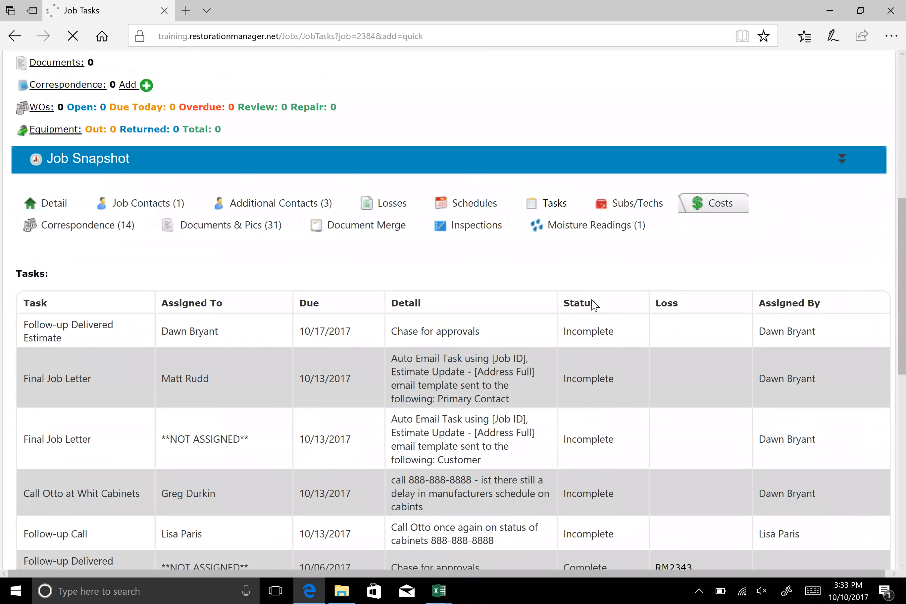
{"action": "scroll", "coordinate": [60, 398], "scroll_direction": "down", "scroll_amount": 2}
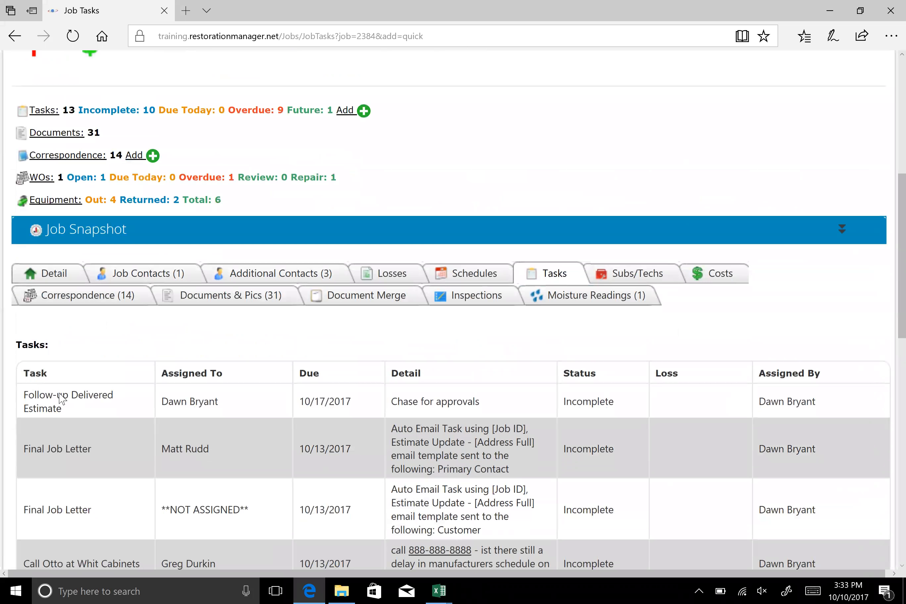
{"action": "scroll", "coordinate": [60, 398], "scroll_direction": "down", "scroll_amount": 2}
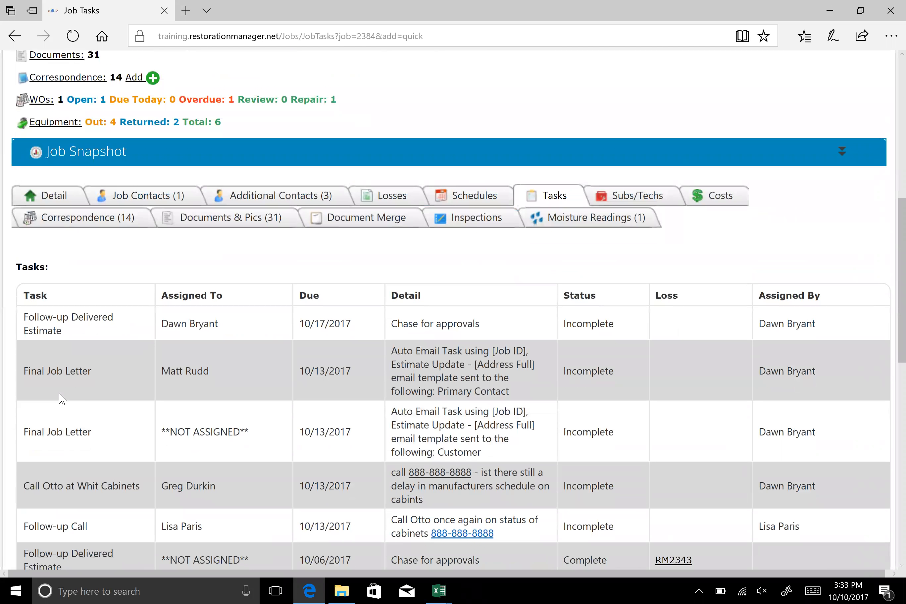
{"action": "scroll", "coordinate": [60, 399], "scroll_direction": "down", "scroll_amount": 2}
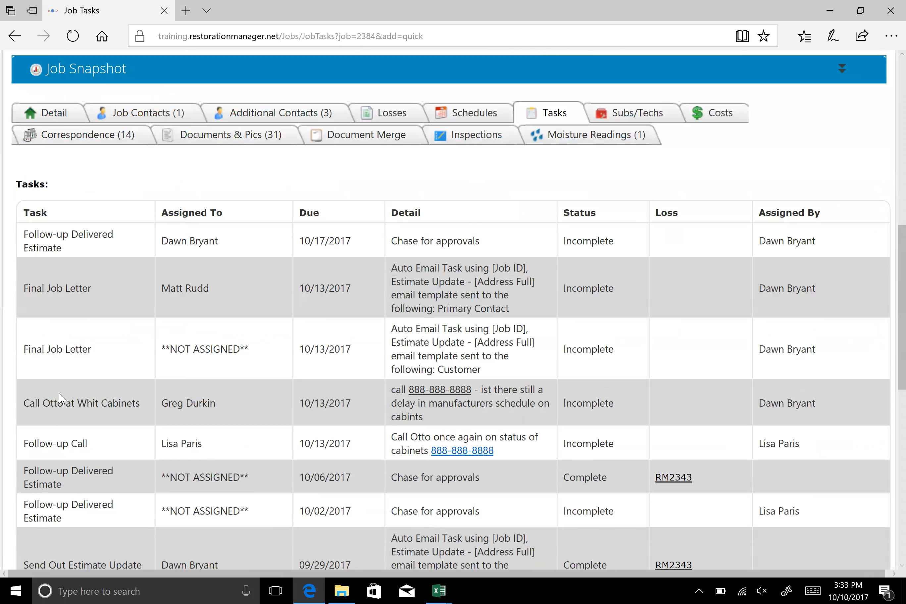
{"action": "scroll", "coordinate": [61, 398], "scroll_direction": "down", "scroll_amount": 2}
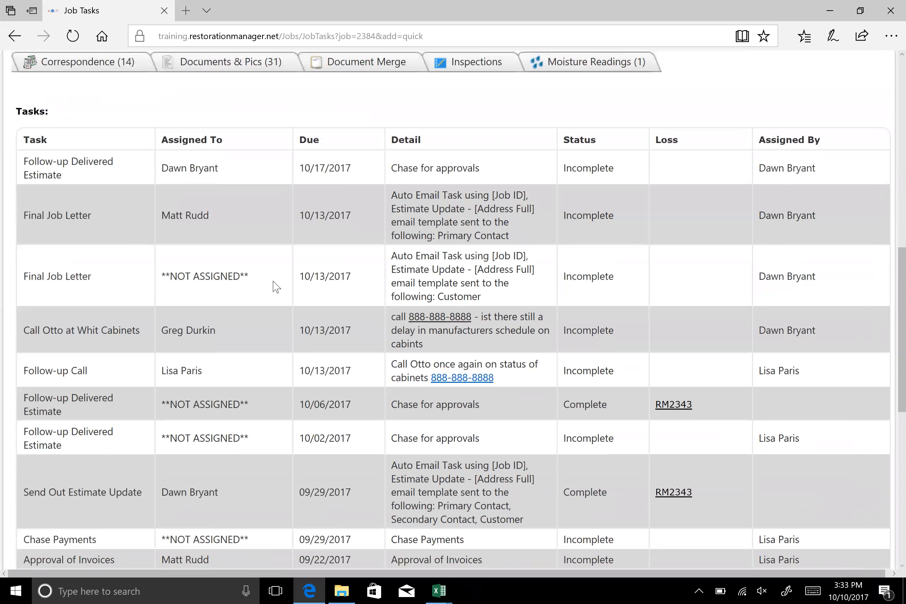
{"action": "scroll", "coordinate": [469, 315], "scroll_direction": "up", "scroll_amount": 4}
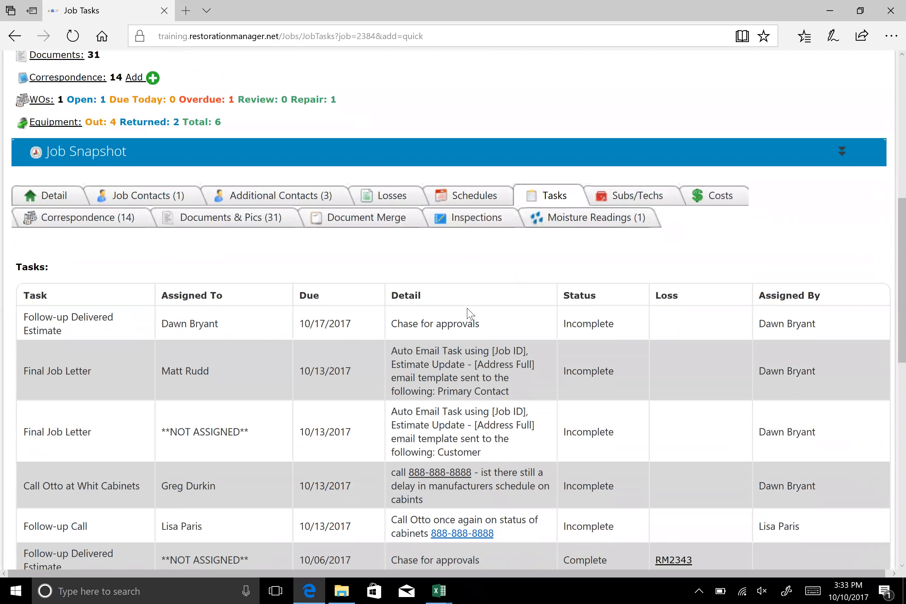
{"action": "scroll", "coordinate": [470, 314], "scroll_direction": "up", "scroll_amount": 4}
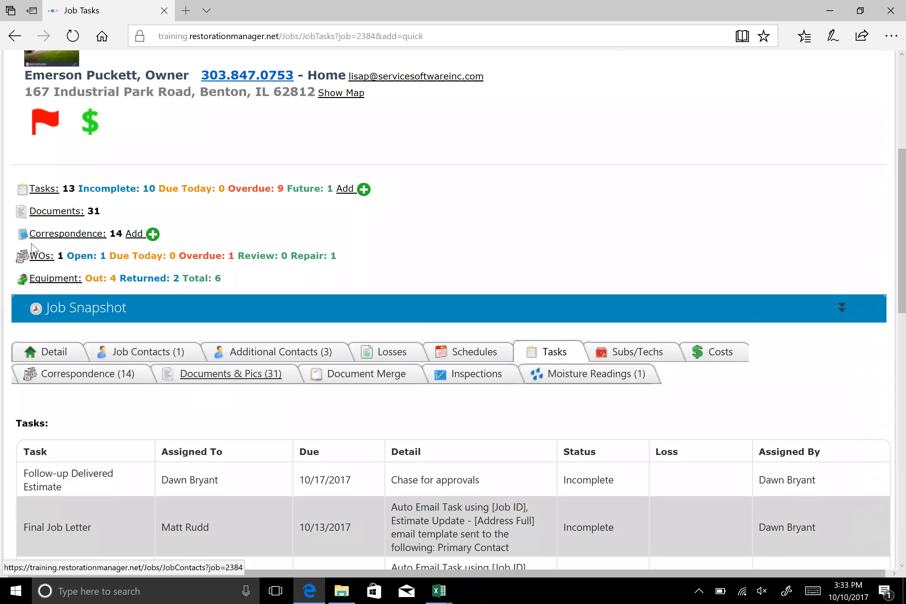
Open the job's documents and look over the folder tree and document list
{"action": "left_click", "coordinate": [48, 215]}
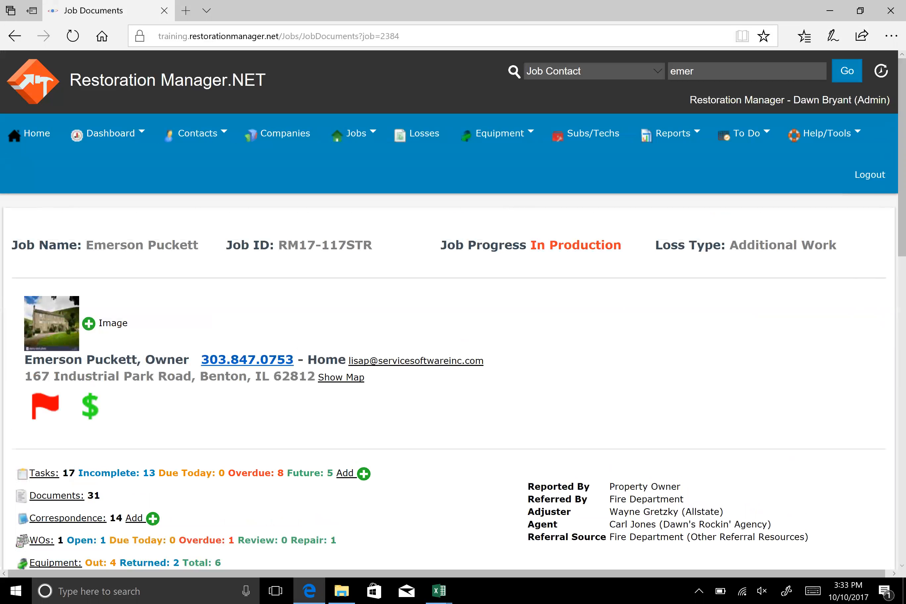
{"action": "scroll", "coordinate": [789, 296], "scroll_direction": "down", "scroll_amount": 1}
{"action": "scroll", "coordinate": [208, 378], "scroll_direction": "down", "scroll_amount": 8}
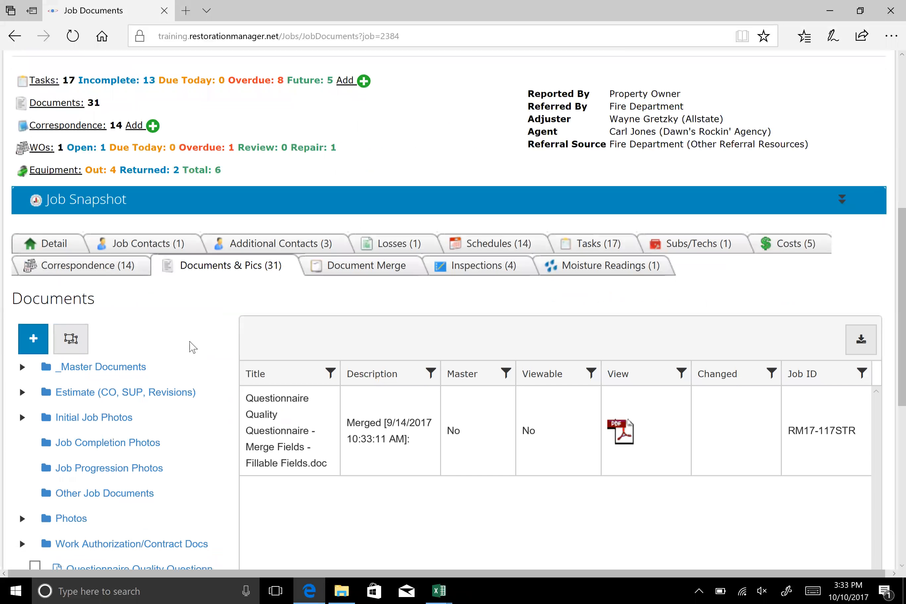
{"action": "scroll", "coordinate": [193, 347], "scroll_direction": "down", "scroll_amount": 8}
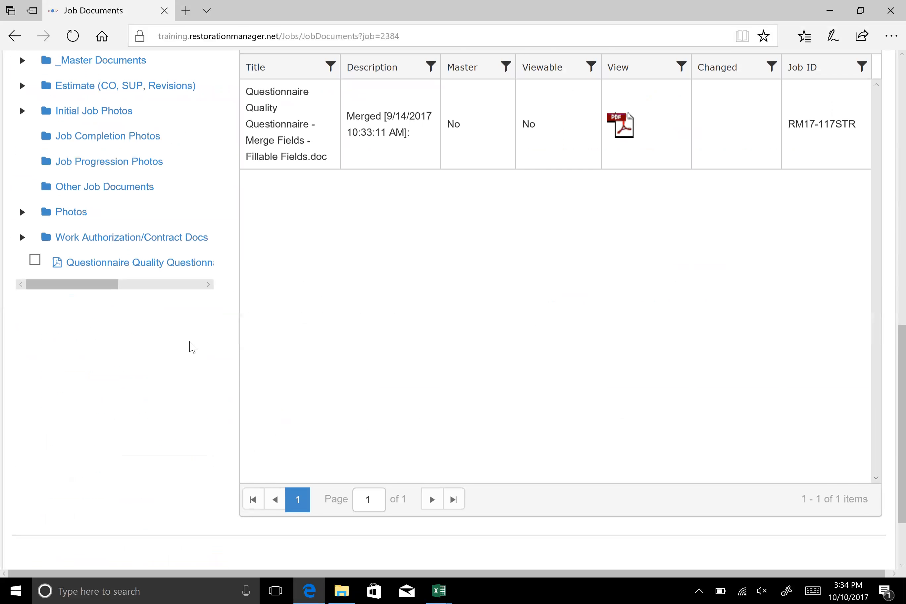
{"action": "scroll", "coordinate": [192, 347], "scroll_direction": "down", "scroll_amount": 2}
{"action": "scroll", "coordinate": [193, 346], "scroll_direction": "up", "scroll_amount": 6}
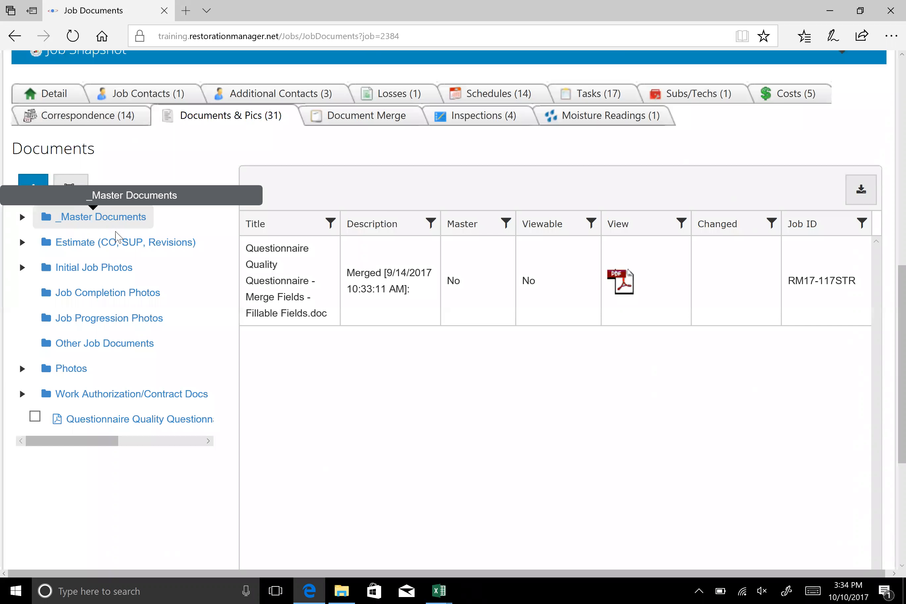
Add the MSDS master document to the job's documents
{"action": "scroll", "coordinate": [163, 375], "scroll_direction": "down", "scroll_amount": 6}
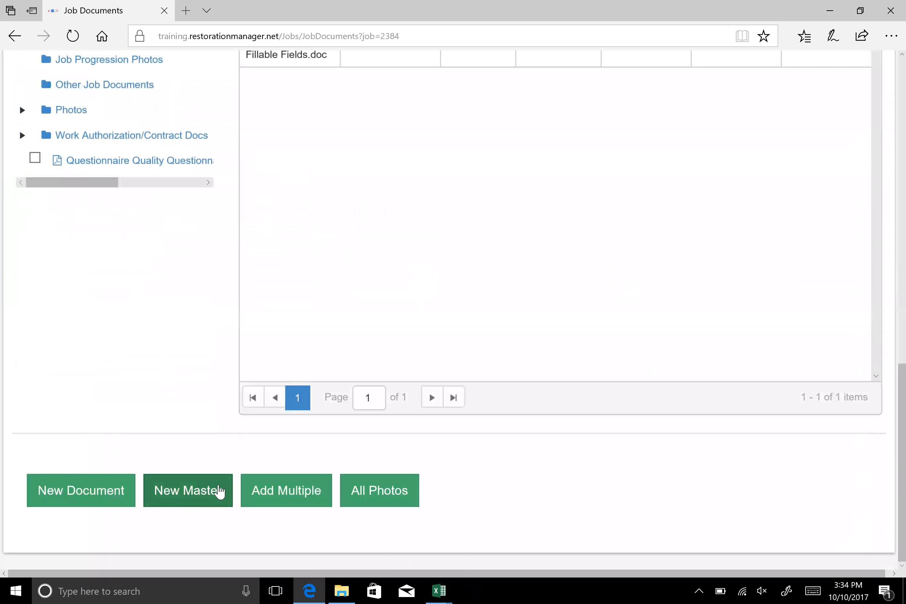
{"action": "left_click", "coordinate": [186, 492]}
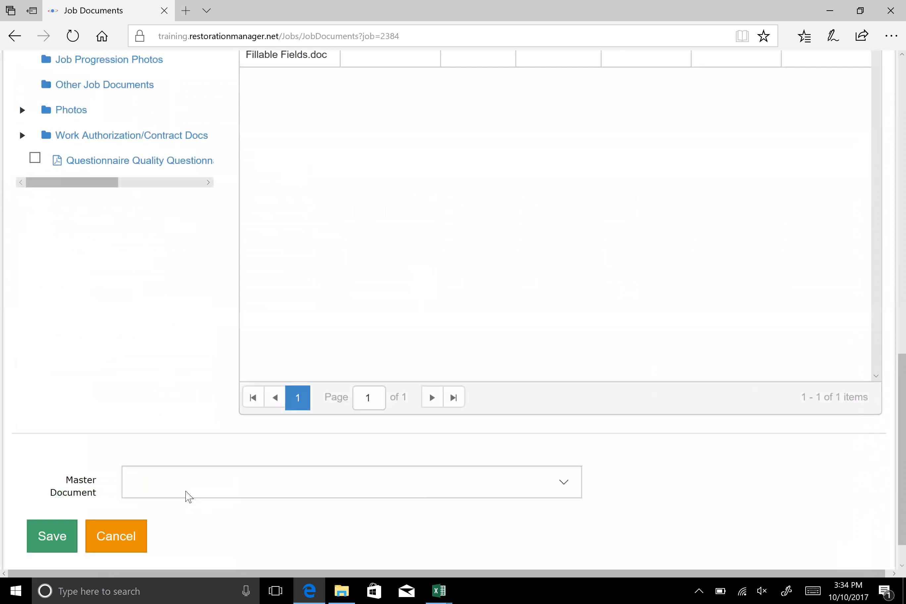
{"action": "left_click", "coordinate": [569, 484]}
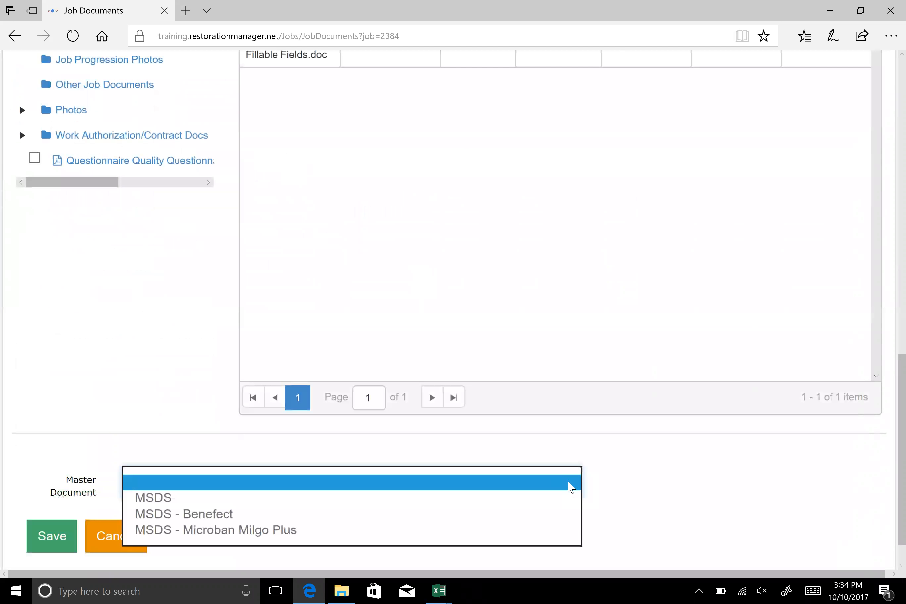
{"action": "left_click", "coordinate": [167, 499]}
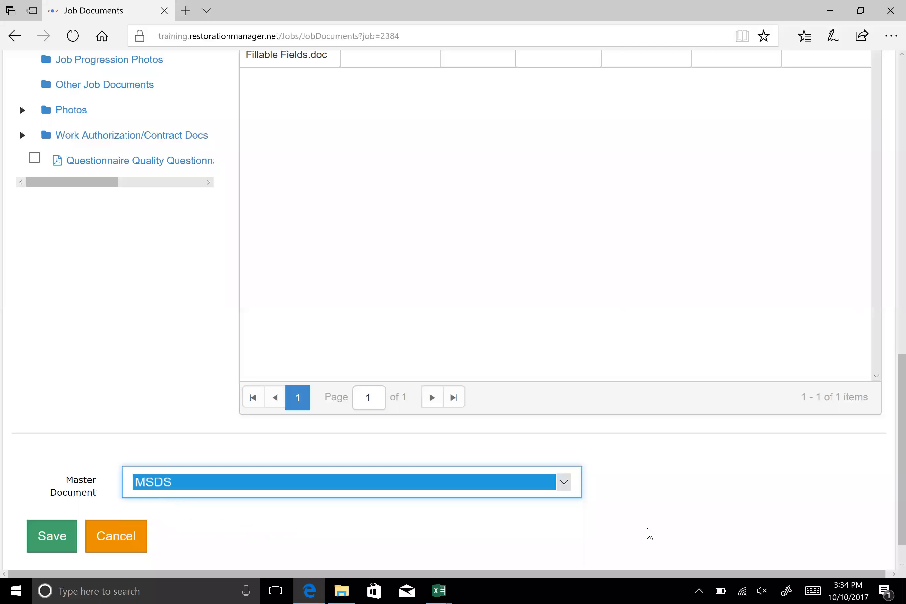
{"action": "left_click", "coordinate": [42, 547]}
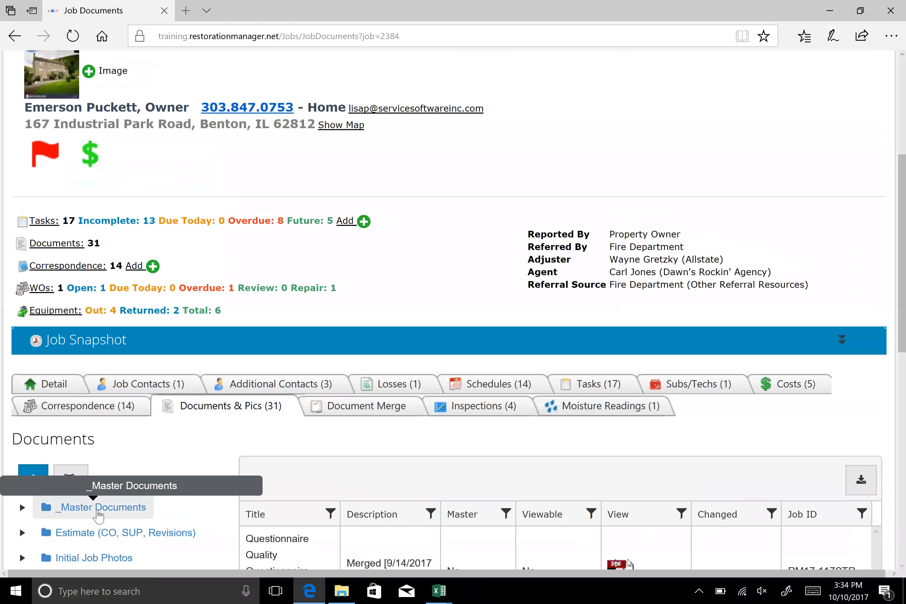
View the MSDS file from the _Master Documents folder as a preview and as a separate PDF, and return to the job documents
{"action": "left_click", "coordinate": [99, 514]}
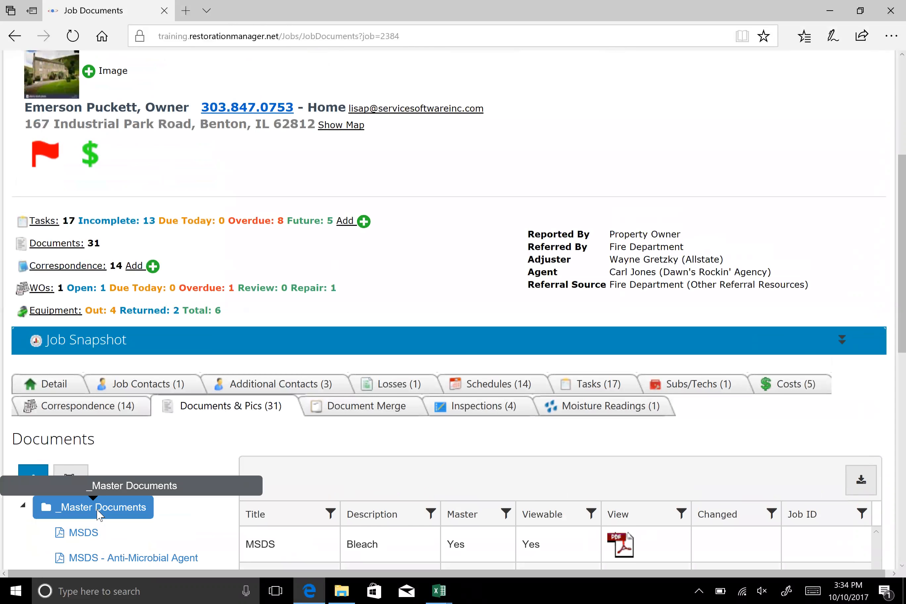
{"action": "scroll", "coordinate": [227, 364], "scroll_direction": "down", "scroll_amount": 8}
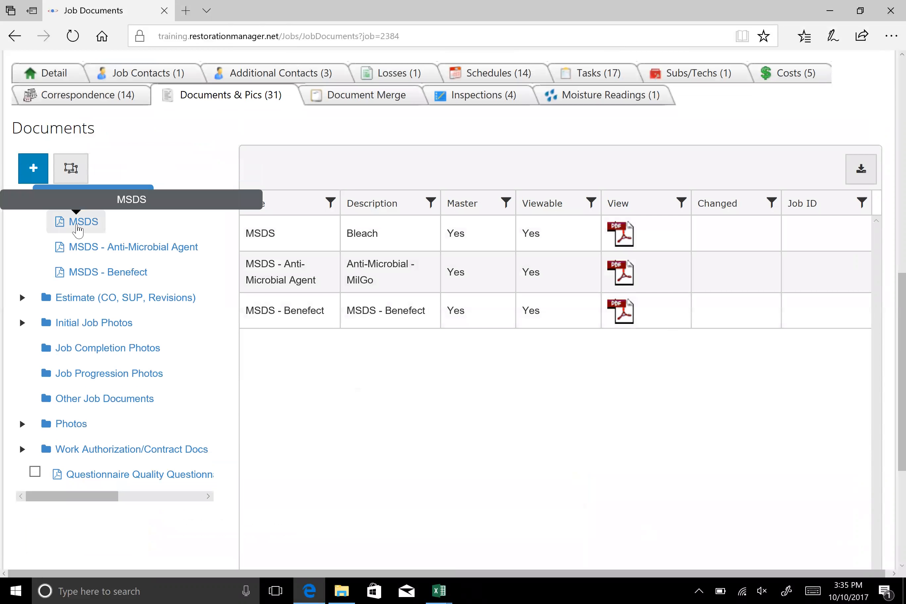
{"action": "left_click", "coordinate": [78, 229]}
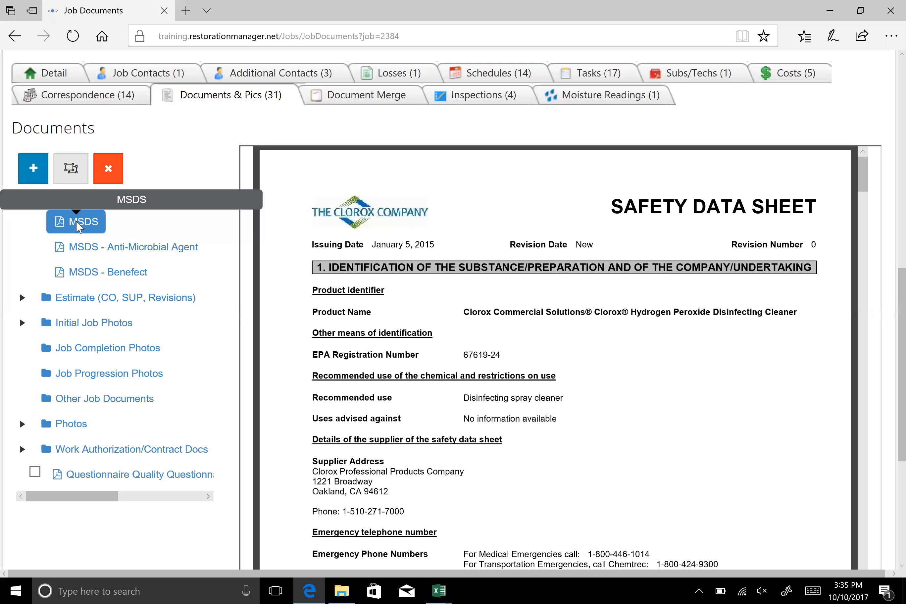
{"action": "left_click", "coordinate": [95, 197]}
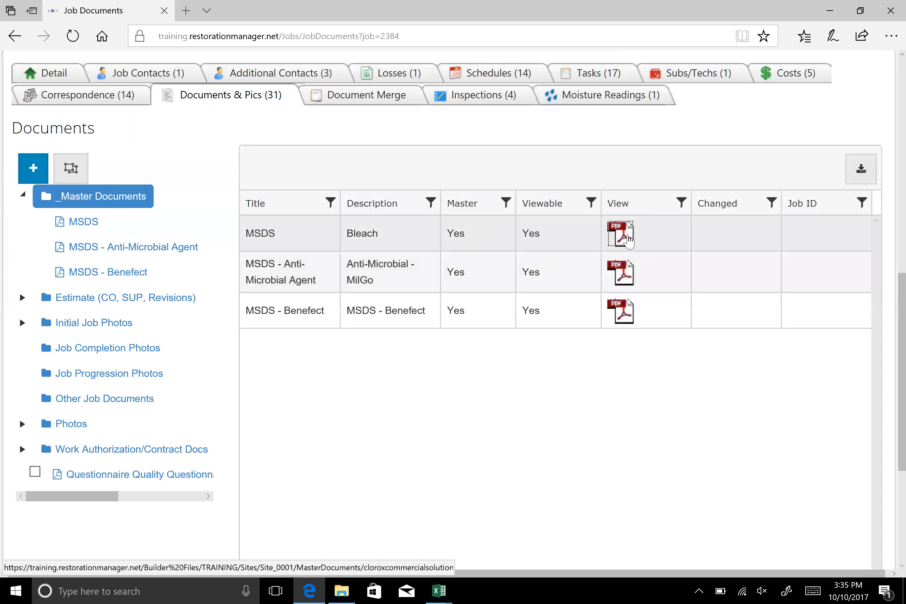
{"action": "left_click", "coordinate": [627, 239]}
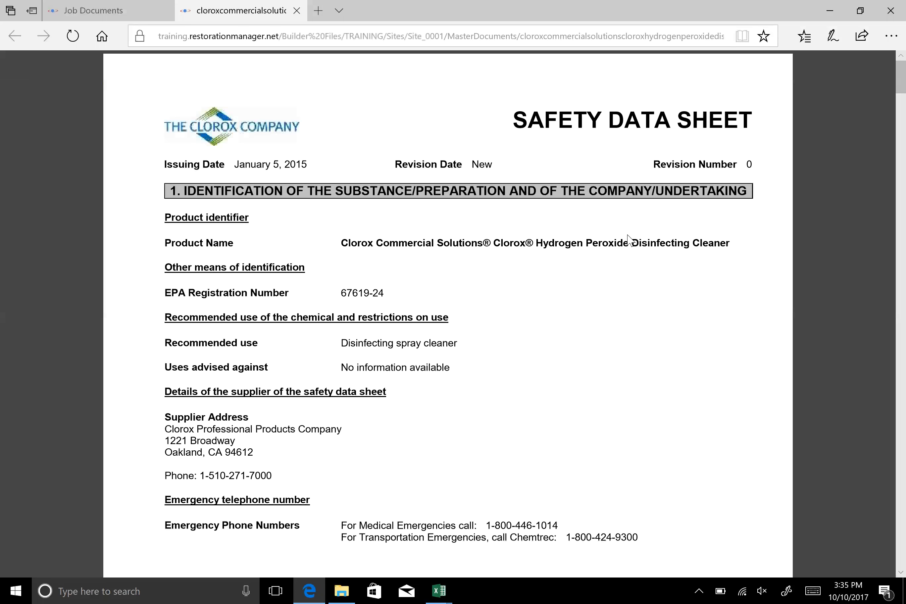
{"action": "left_click", "coordinate": [153, 9]}
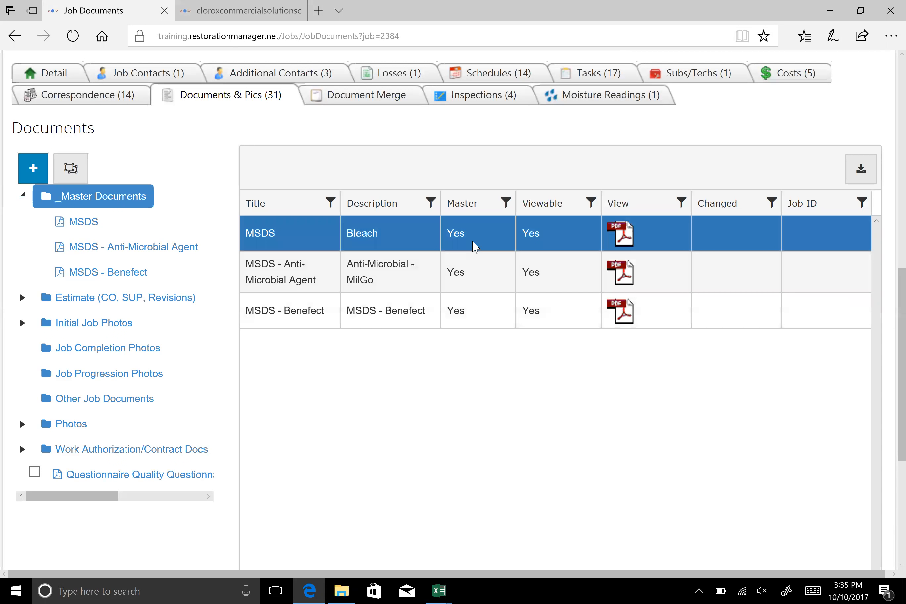
Start an email with the MSDS master document attached and address it to the Job Contact
{"action": "scroll", "coordinate": [146, 337], "scroll_direction": "down", "scroll_amount": 5}
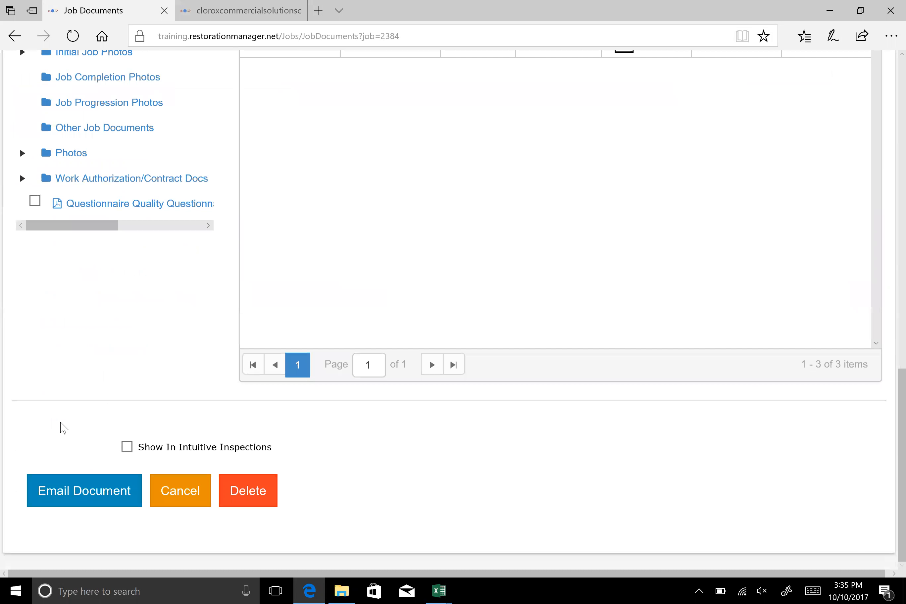
{"action": "left_click", "coordinate": [85, 497]}
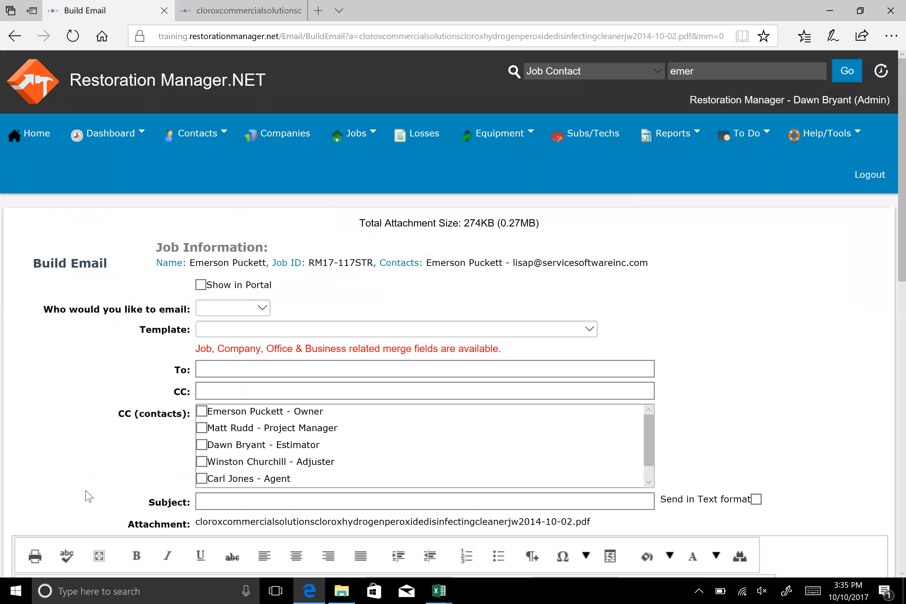
{"action": "left_click", "coordinate": [265, 311]}
{"action": "left_click", "coordinate": [255, 319]}
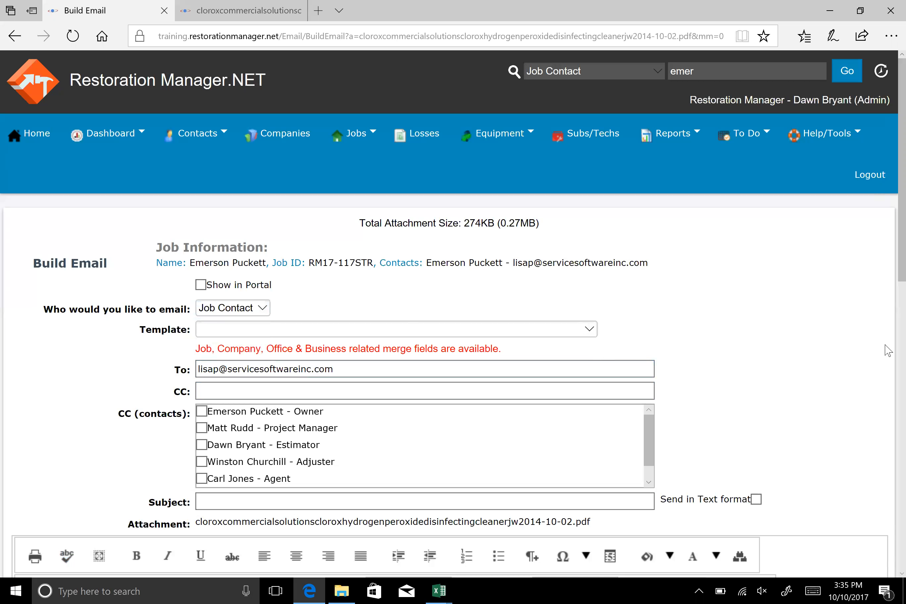
Select the estimator, the adjuster and the agent listed directly below the adjuster as CC contacts for the email
{"action": "scroll", "coordinate": [114, 342], "scroll_direction": "down", "scroll_amount": 1}
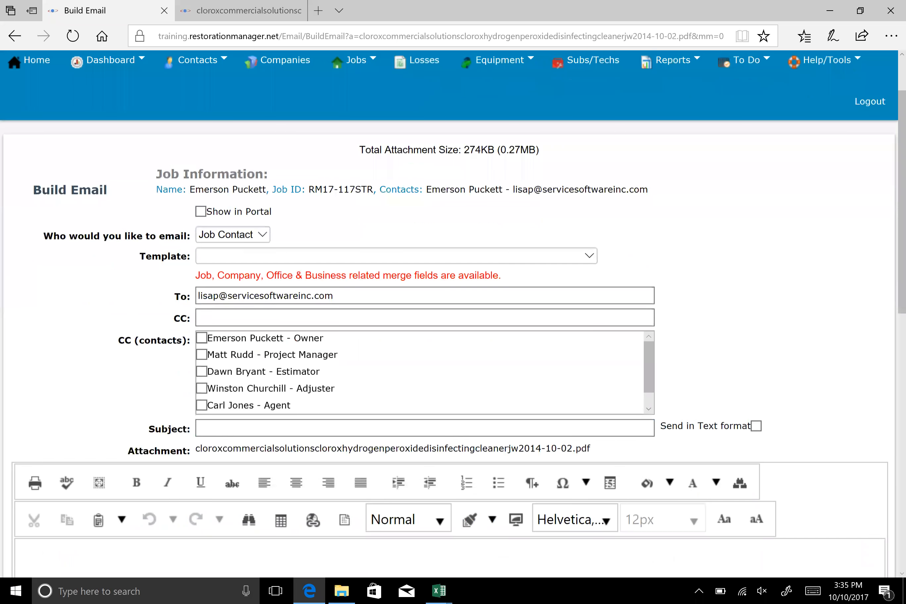
{"action": "left_click", "coordinate": [200, 311]}
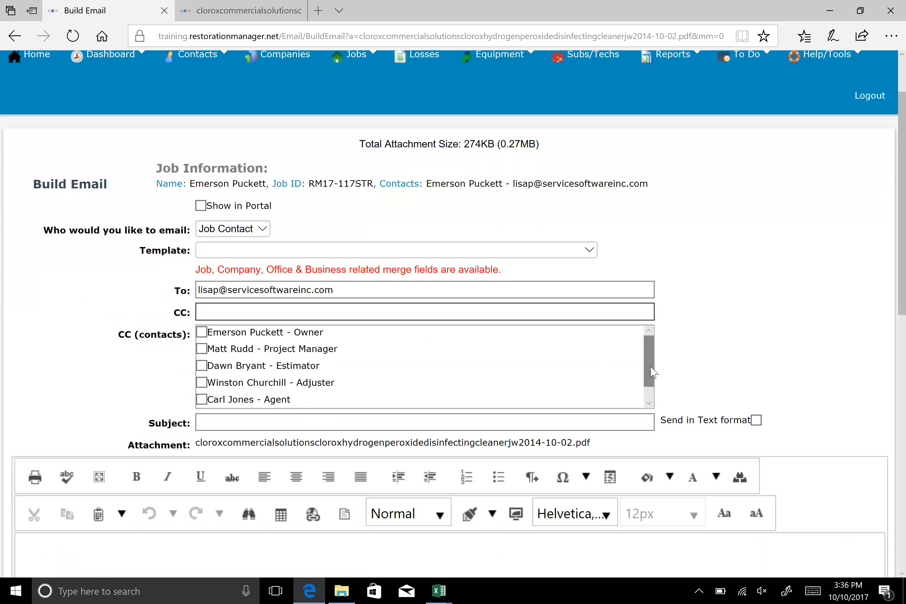
{"action": "left_click_drag", "start_coordinate": [649, 360], "coordinate": [649, 374]}
{"action": "left_click", "coordinate": [201, 381]}
{"action": "left_click", "coordinate": [201, 364]}
{"action": "left_click", "coordinate": [201, 347]}
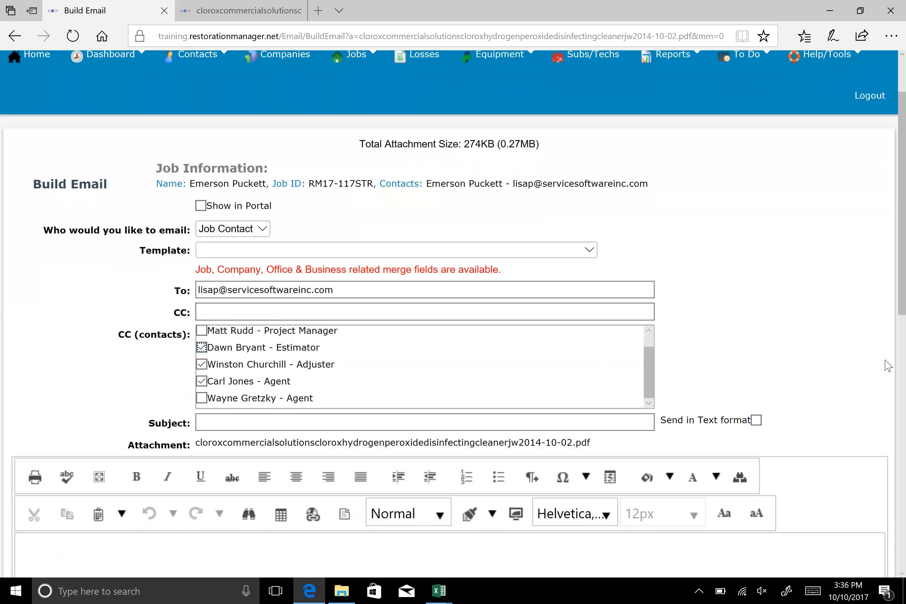
Enter an additional recipient's e-mail address as a CC for the message
{"action": "left_click", "coordinate": [278, 313]}
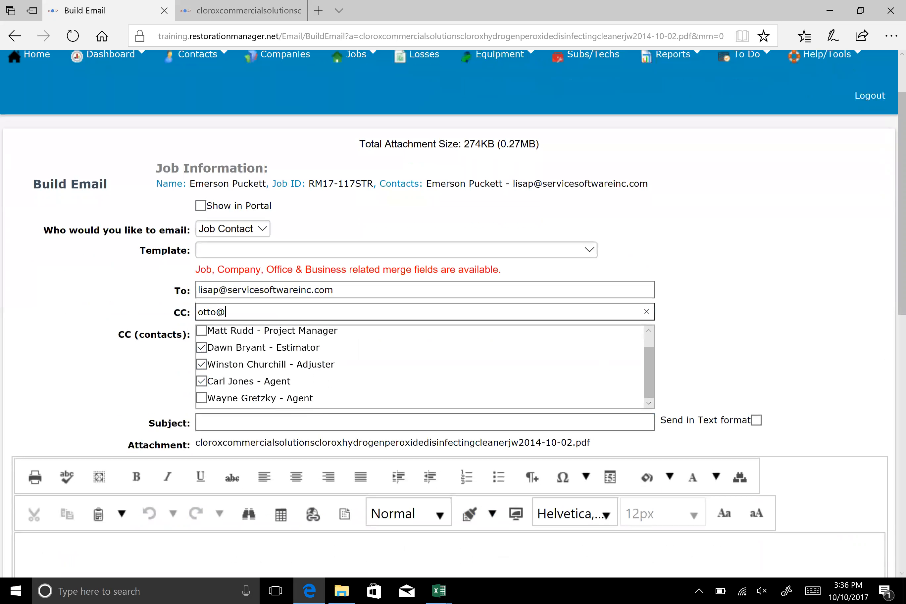
Set the email subject to the job ID followed by ", MSDS Bleach"
{"action": "left_click", "coordinate": [218, 422]}
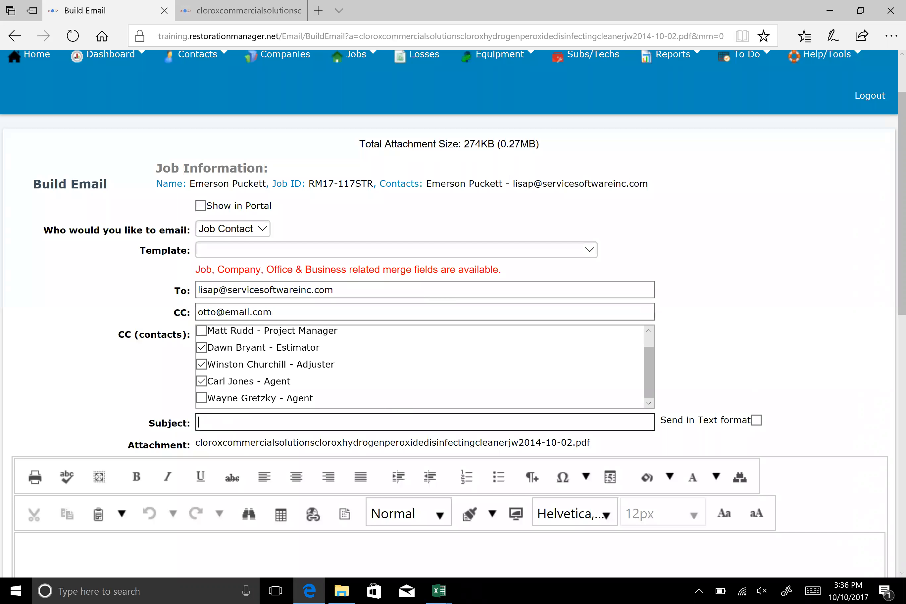
{"action": "type", "text": "RM17-117STR, MSDS Bleach"}
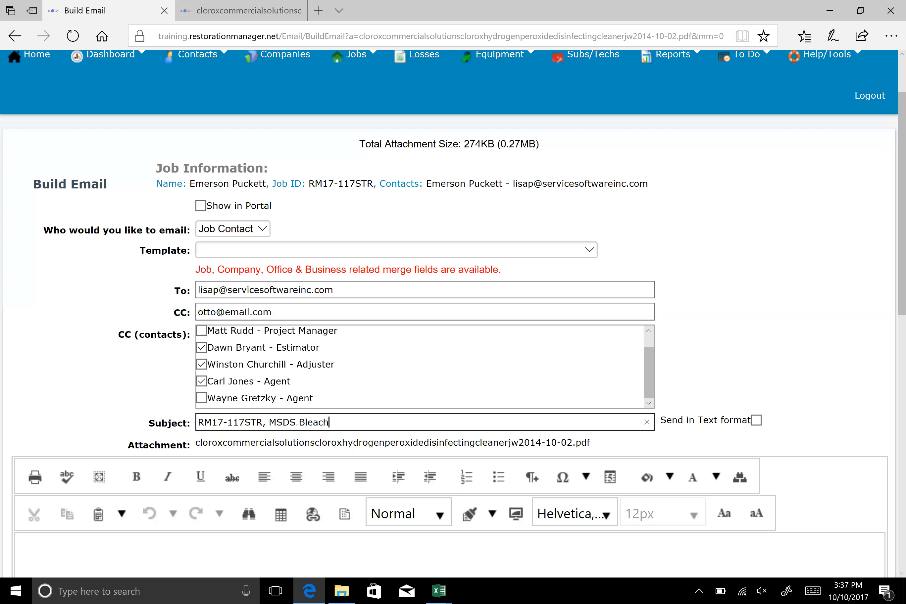
Review the available email templates without choosing one
{"action": "scroll", "coordinate": [449, 313], "scroll_direction": "down", "scroll_amount": 3}
{"action": "left_click", "coordinate": [20, 303]}
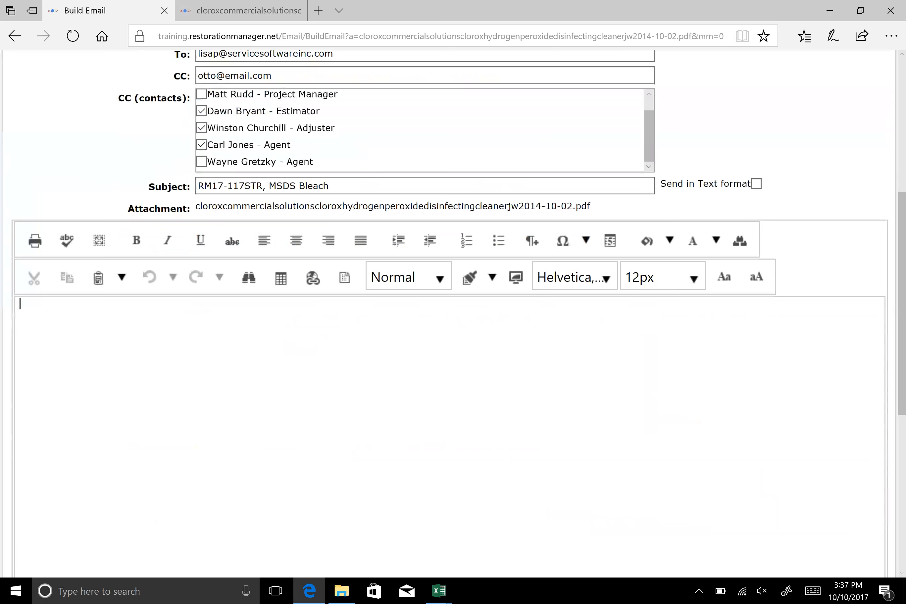
{"action": "scroll", "coordinate": [707, 390], "scroll_direction": "up", "scroll_amount": 1}
{"action": "scroll", "coordinate": [640, 253], "scroll_direction": "up", "scroll_amount": 5}
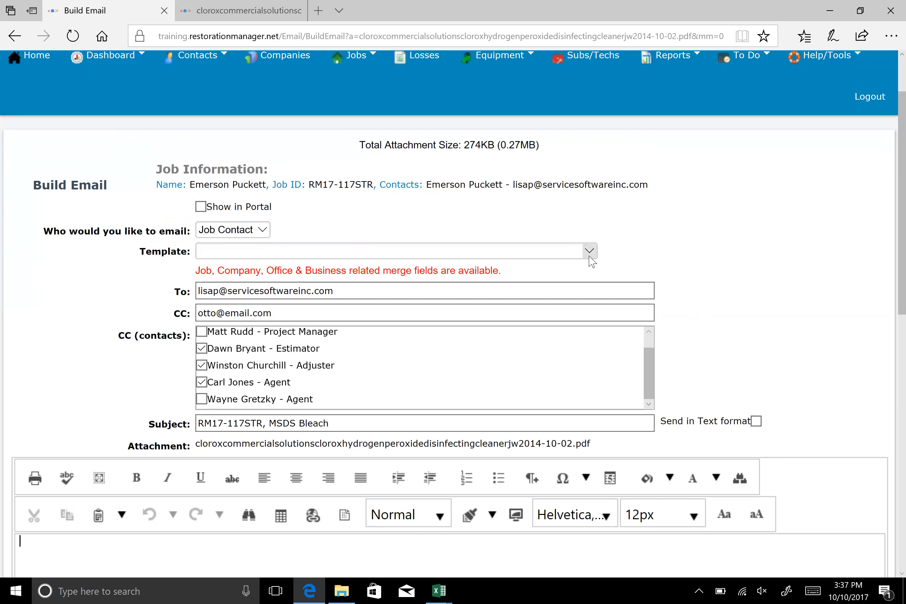
{"action": "left_click", "coordinate": [589, 251]}
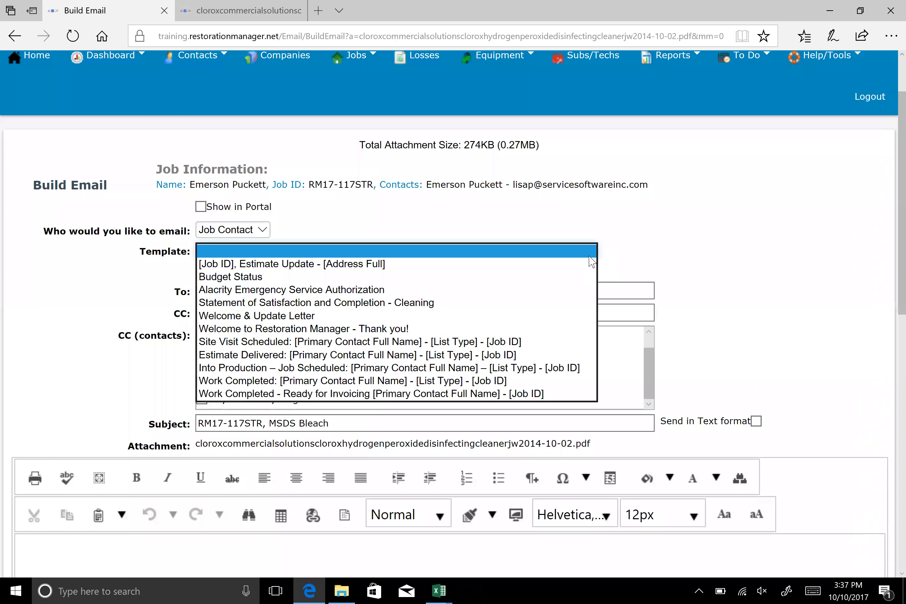
{"action": "left_click", "coordinate": [691, 221]}
Write "Hi" and "As per your request please find the MSDS attached" in the body, sign with the sender's first name, and send the email
{"action": "left_click", "coordinate": [20, 541]}
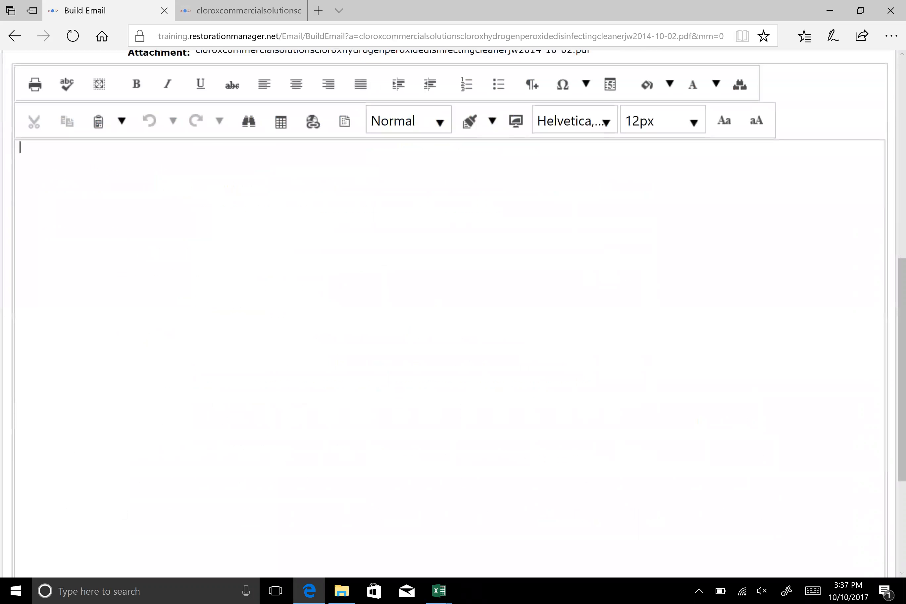
{"action": "type", "text": "Hi"}
{"action": "key", "text": "Return"}
{"action": "key", "text": "Return"}
{"action": "type", "text": "As per your request please "}
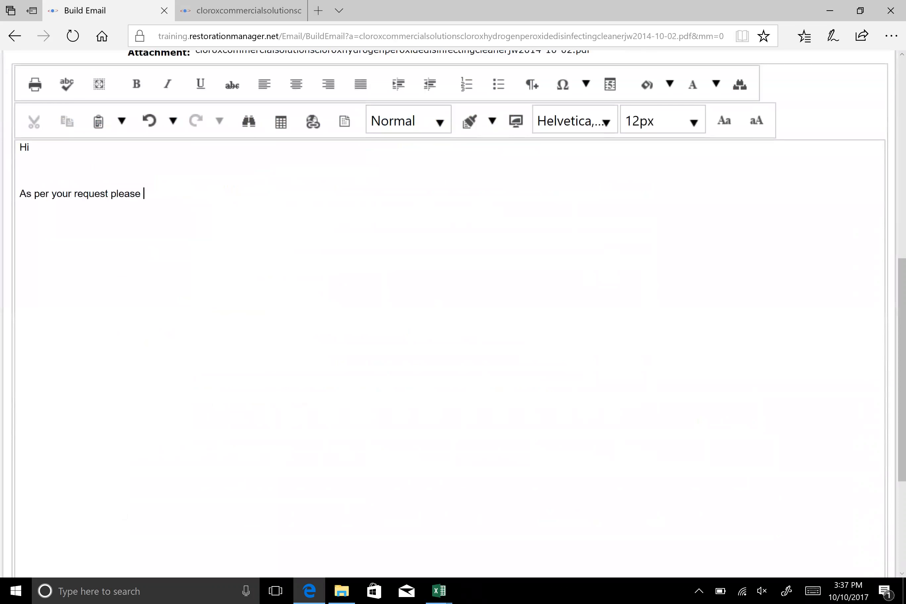
{"action": "type", "text": "find the MS"}
{"action": "key", "text": "BackSpace"}
{"action": "key", "text": "BackSpace"}
{"action": "type", "text": "MSDS attached"}
{"action": "key", "text": "Return"}
{"action": "key", "text": "Return"}
{"action": "type", "text": "Lisa"}
{"action": "scroll", "coordinate": [800, 506], "scroll_direction": "down", "scroll_amount": 10}
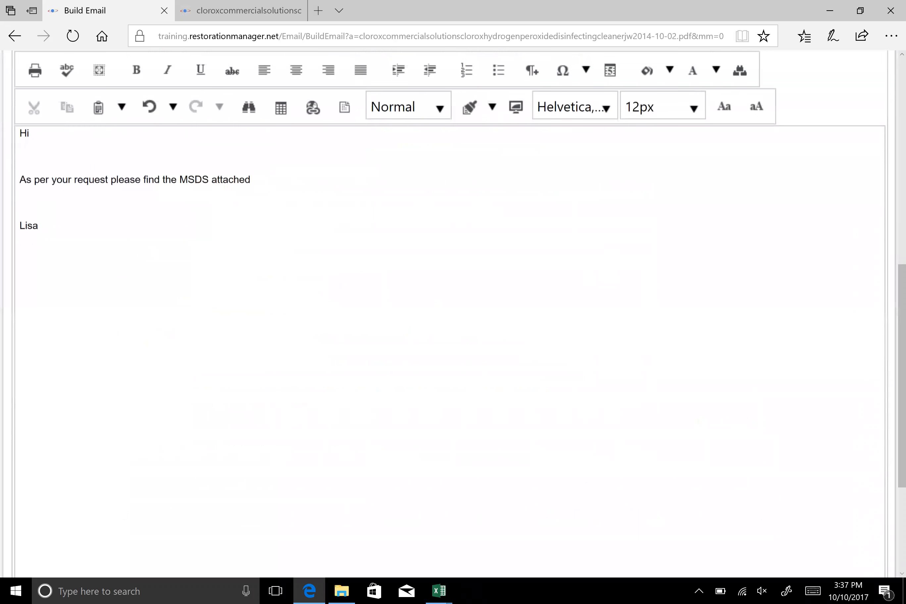
{"action": "left_click", "coordinate": [824, 494]}
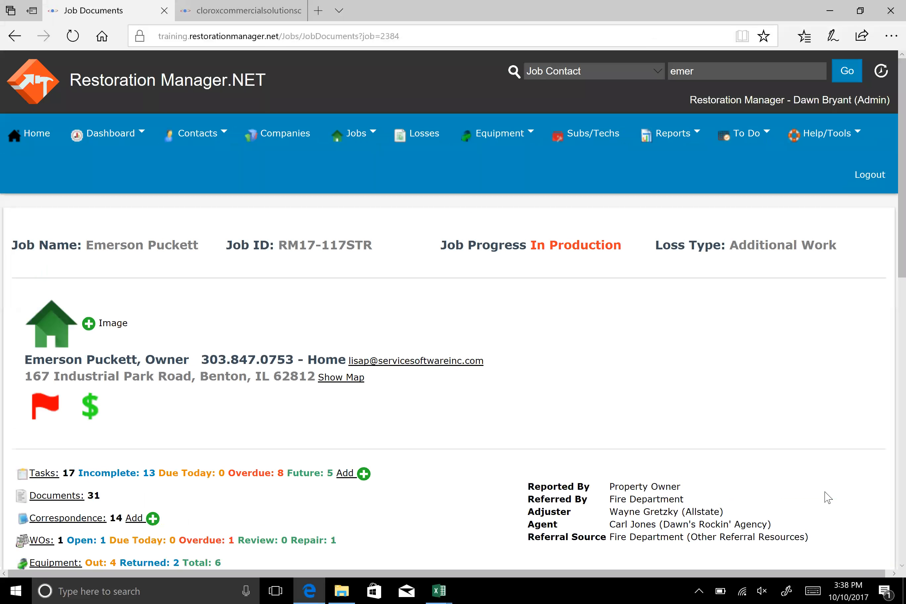
Start a new document in the job's documents and title it "Photo - Damaged"
{"action": "scroll", "coordinate": [775, 413], "scroll_direction": "down", "scroll_amount": 1}
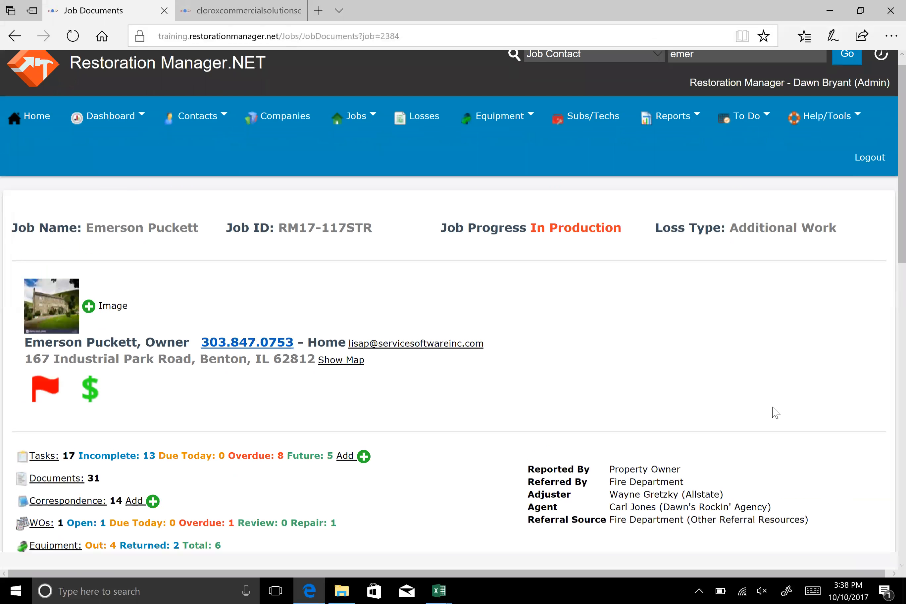
{"action": "scroll", "coordinate": [748, 412], "scroll_direction": "down", "scroll_amount": 2}
{"action": "scroll", "coordinate": [561, 381], "scroll_direction": "down", "scroll_amount": 4}
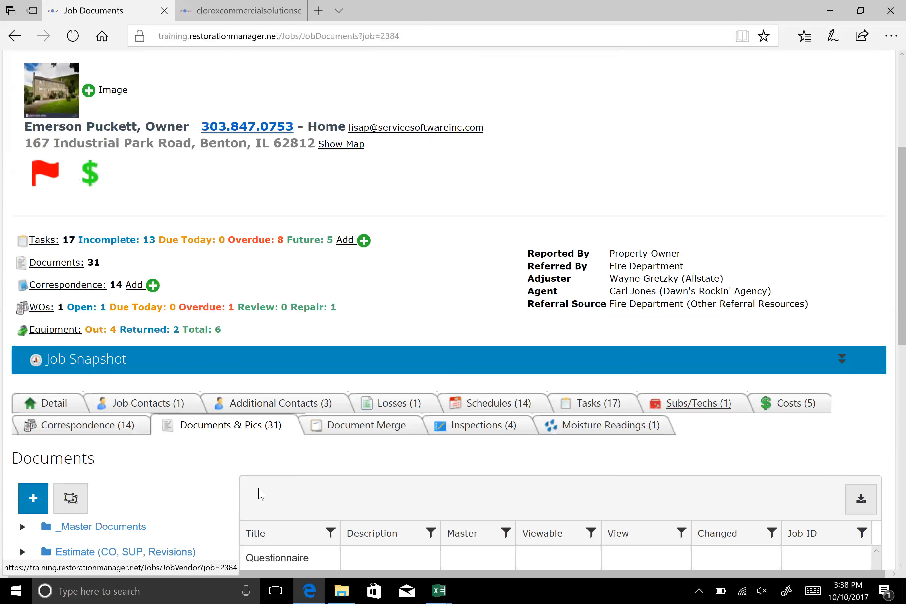
{"action": "scroll", "coordinate": [229, 502], "scroll_direction": "down", "scroll_amount": 10}
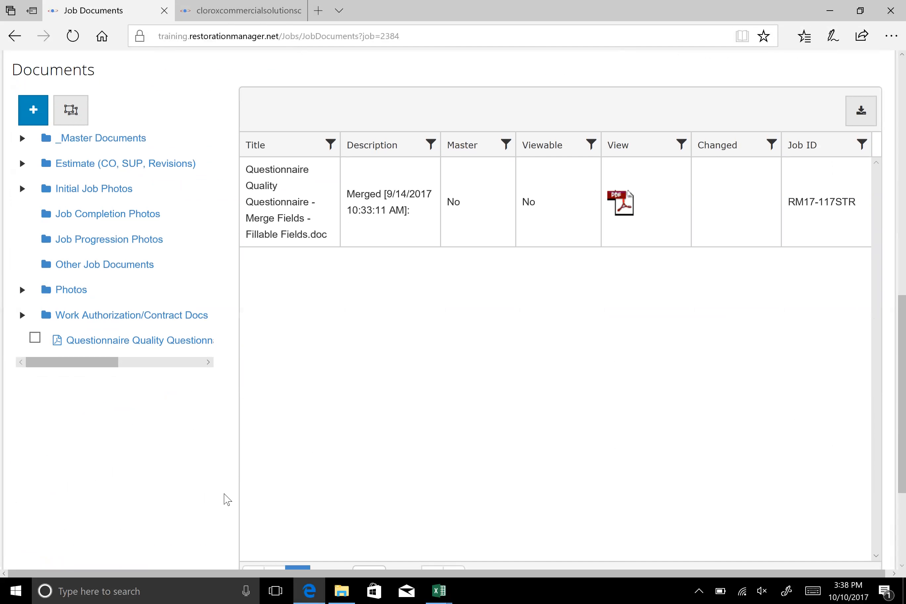
{"action": "scroll", "coordinate": [3, 430], "scroll_direction": "down", "scroll_amount": 5}
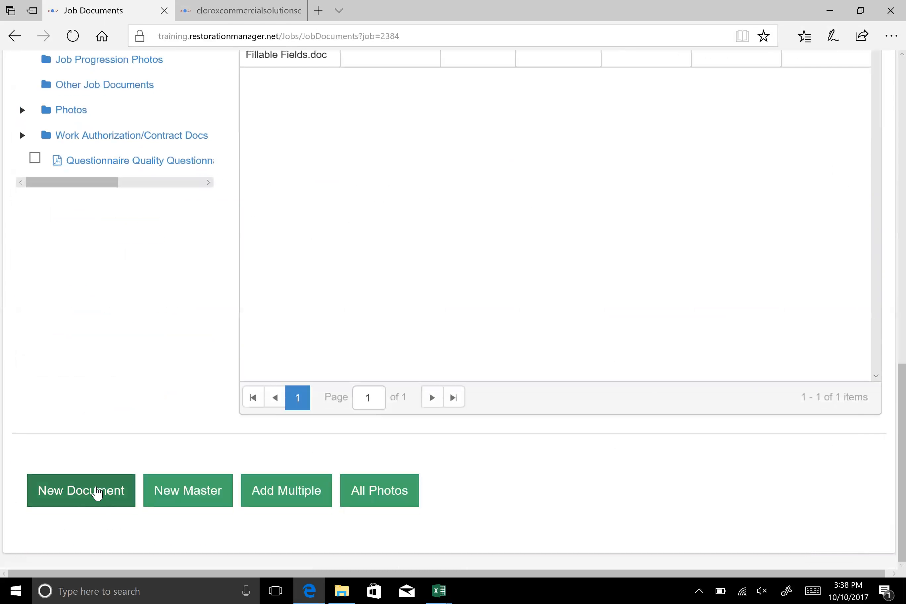
{"action": "left_click", "coordinate": [85, 496]}
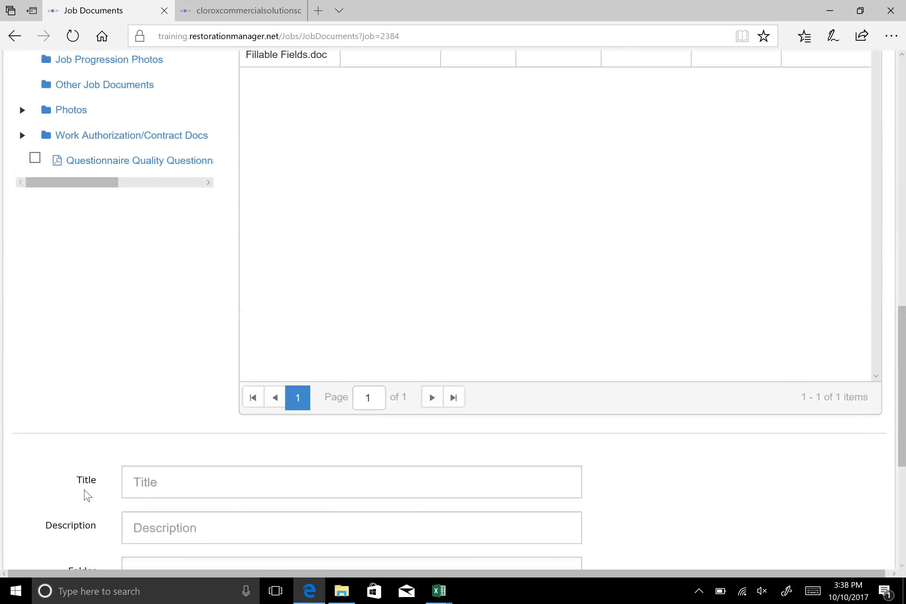
{"action": "scroll", "coordinate": [85, 493], "scroll_direction": "down", "scroll_amount": 4}
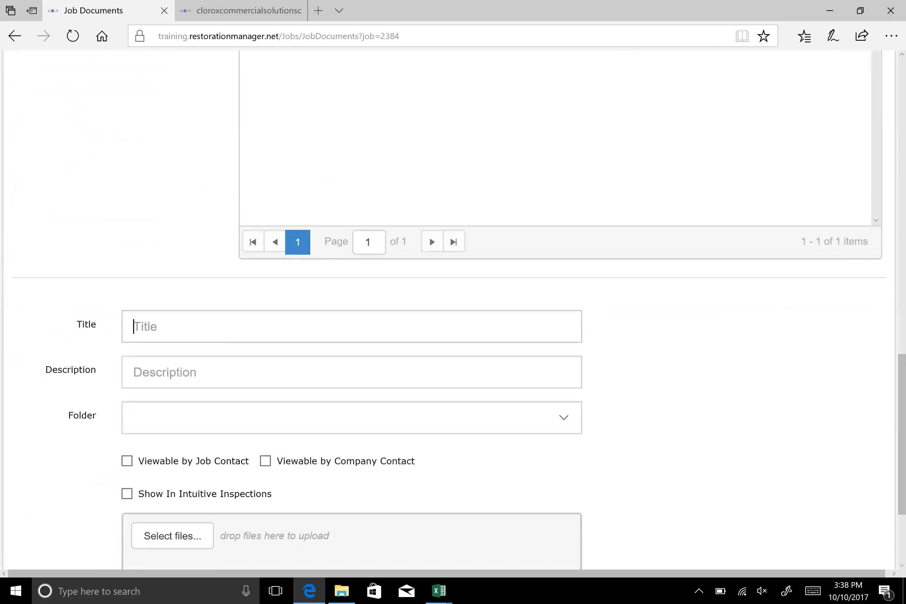
{"action": "type", "text": "Ph"}
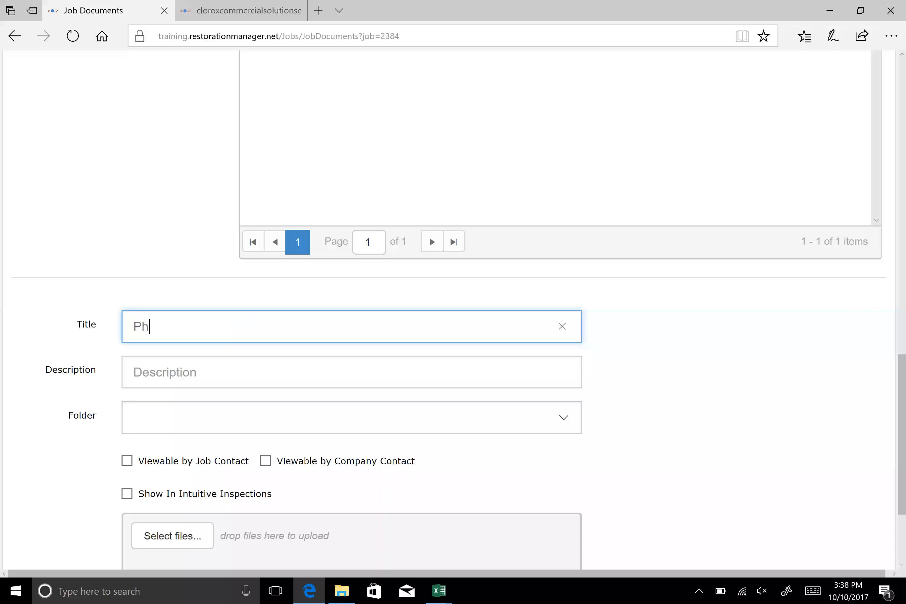
{"action": "type", "text": "oto - Damaged"}
{"action": "key", "text": "Tab"}
Describe the new document as "Photo - Damaged Basement Area" and assign it to the Initial Job Photos folder
{"action": "type", "text": "Photo - Damaged "}
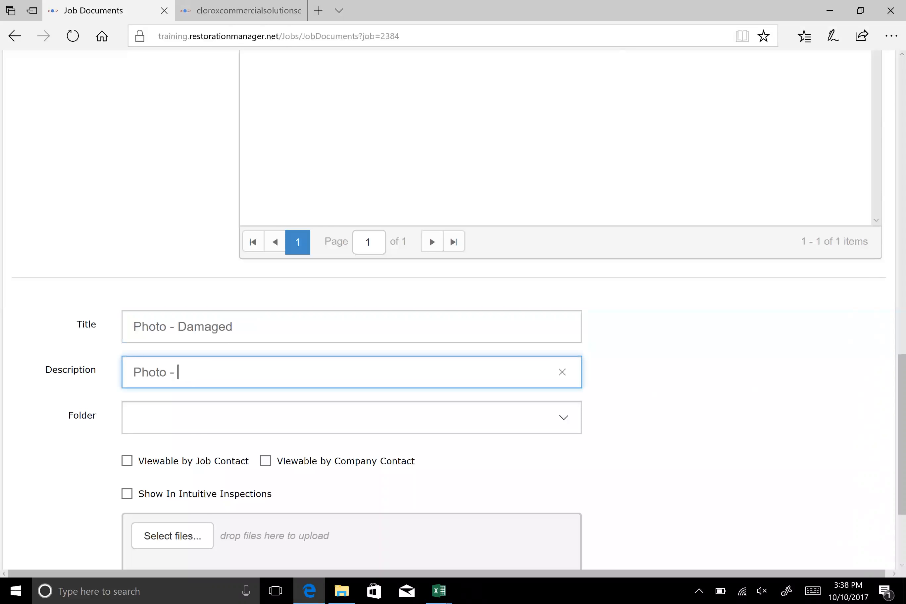
{"action": "type", "text": "Basement Ares"}
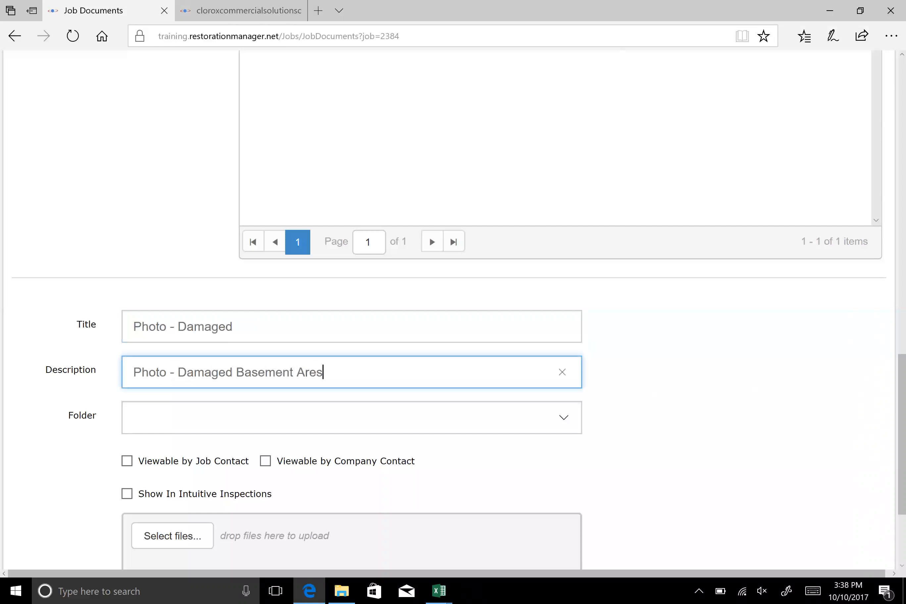
{"action": "key", "text": "BackSpace"}
{"action": "type", "text": "a"}
{"action": "left_click", "coordinate": [564, 418]}
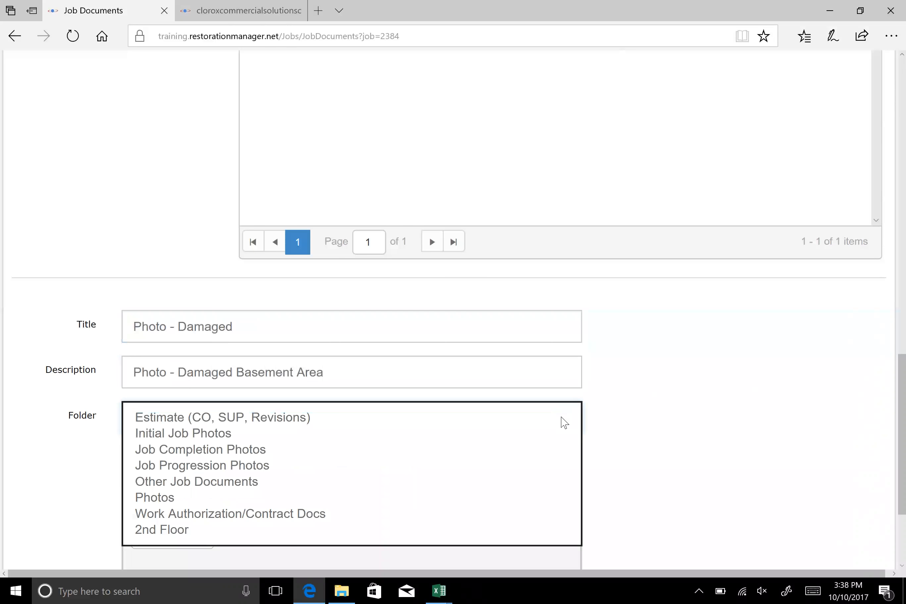
{"action": "left_click", "coordinate": [300, 433]}
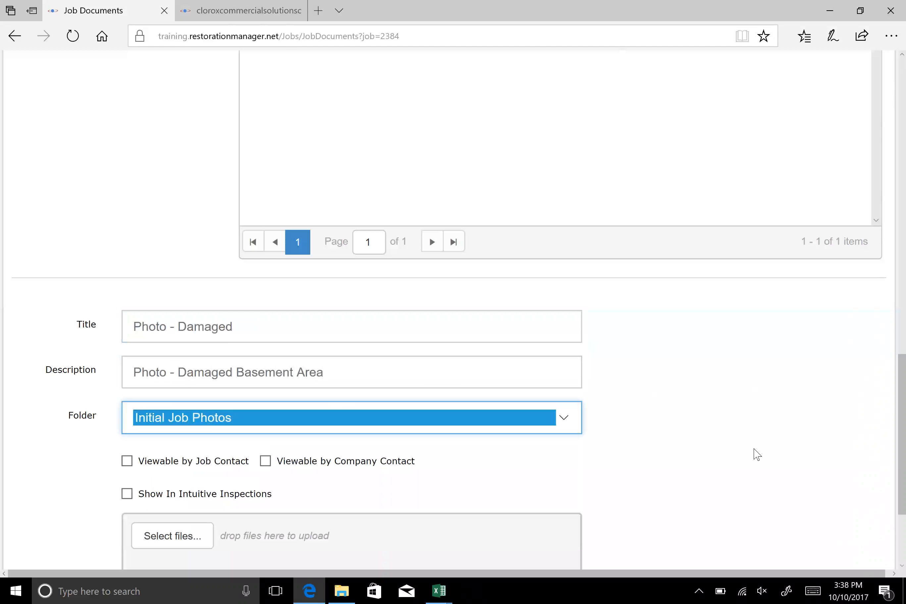
Browse for files to upload and open the Saved Pictures folder inside Pictures
{"action": "scroll", "coordinate": [718, 381], "scroll_direction": "down", "scroll_amount": 4}
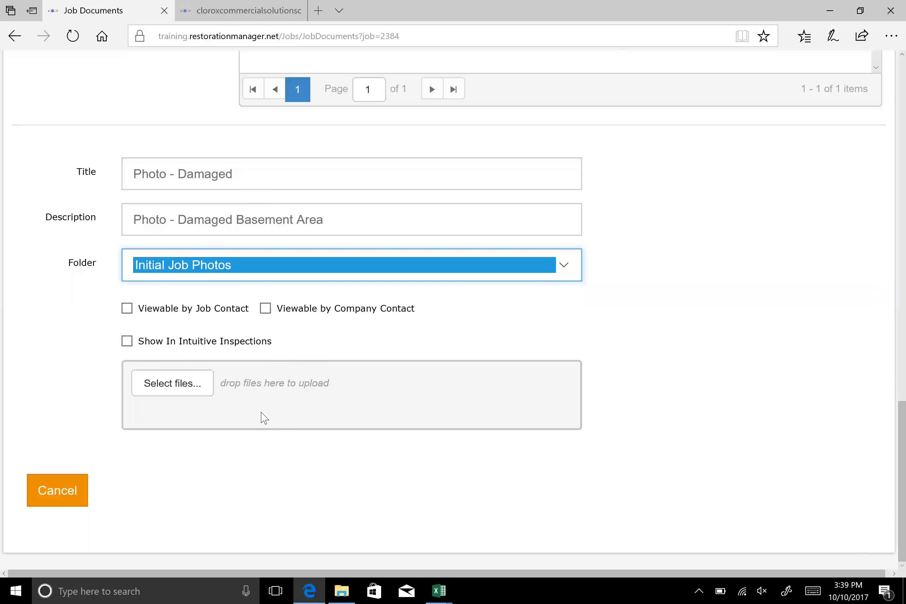
{"action": "left_click", "coordinate": [180, 392]}
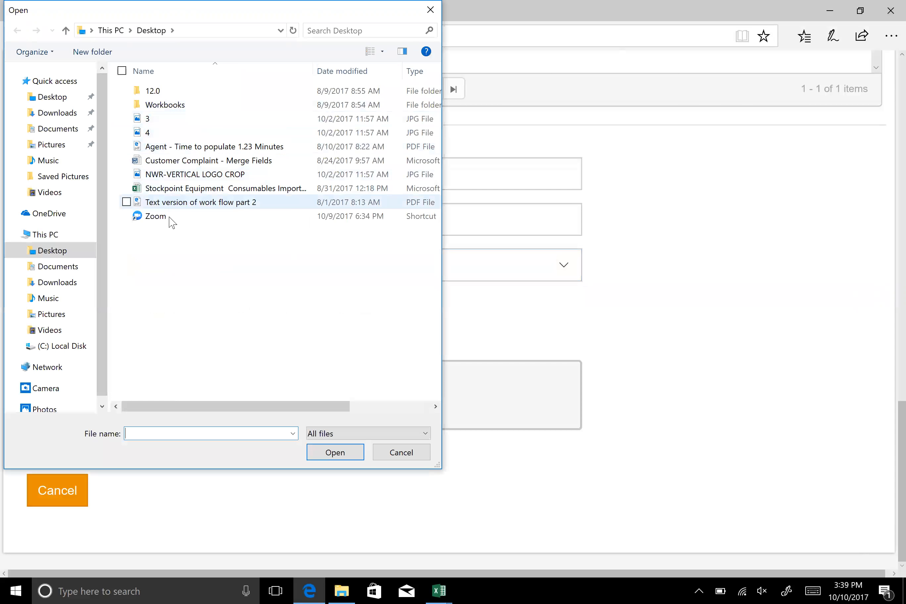
{"action": "left_click", "coordinate": [40, 146]}
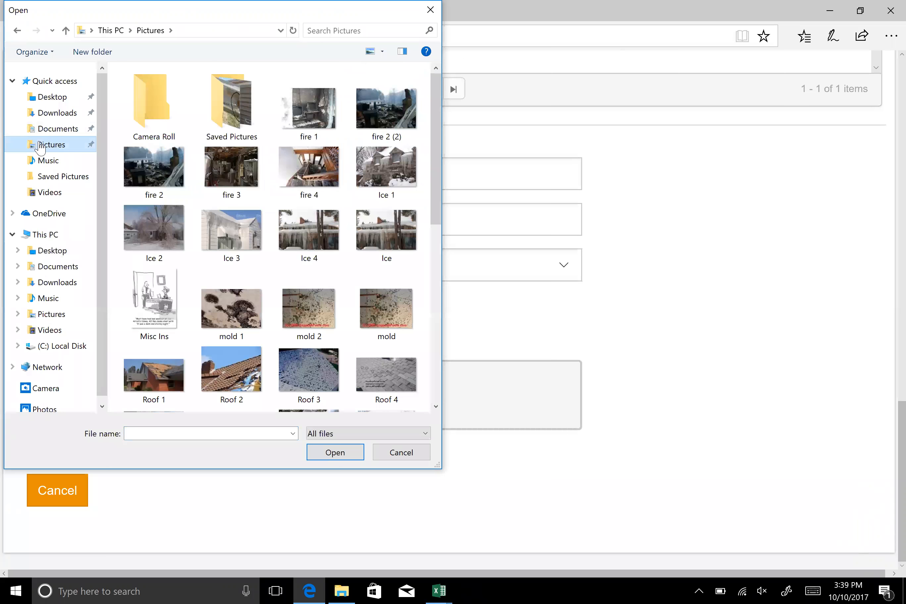
{"action": "left_click", "coordinate": [229, 112]}
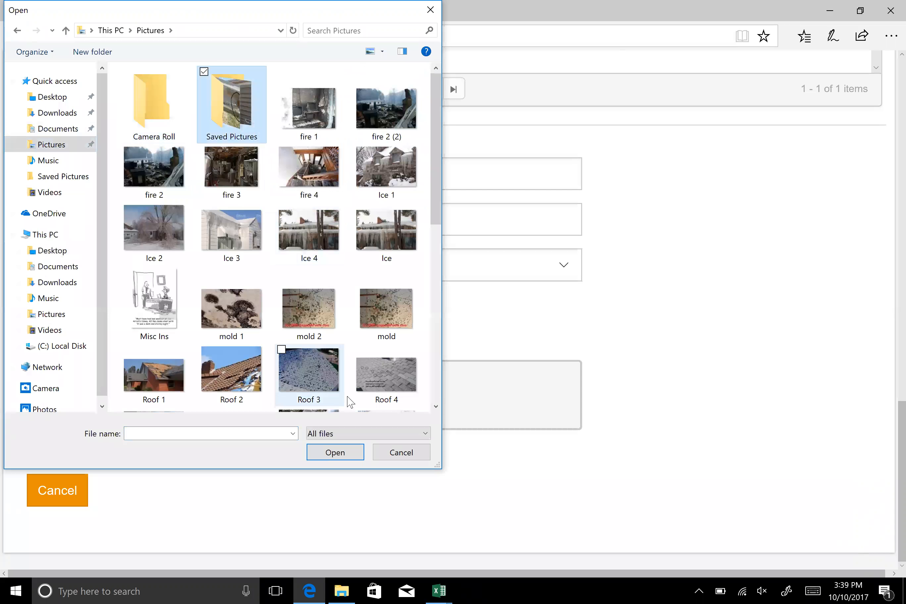
{"action": "left_click", "coordinate": [340, 452]}
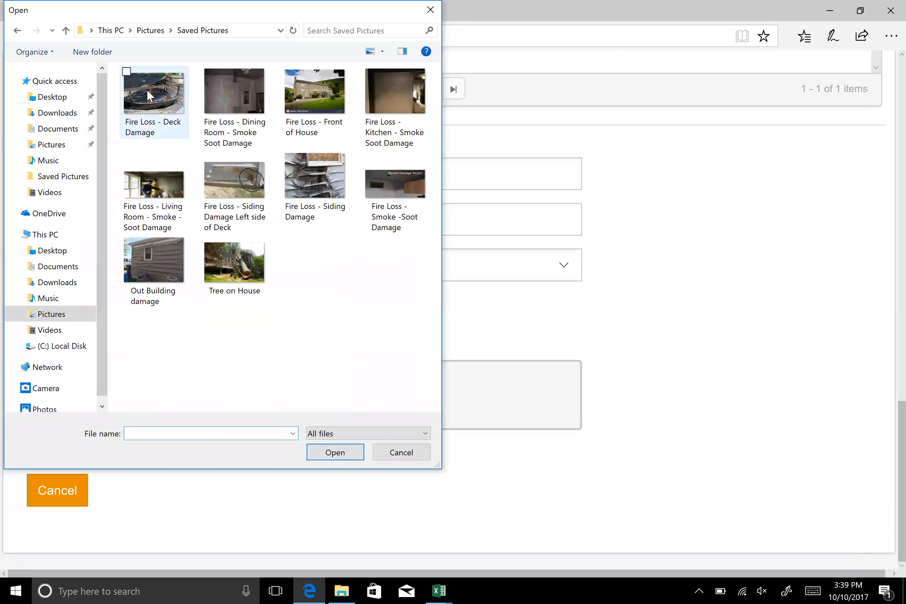
{"action": "left_click", "coordinate": [147, 94]}
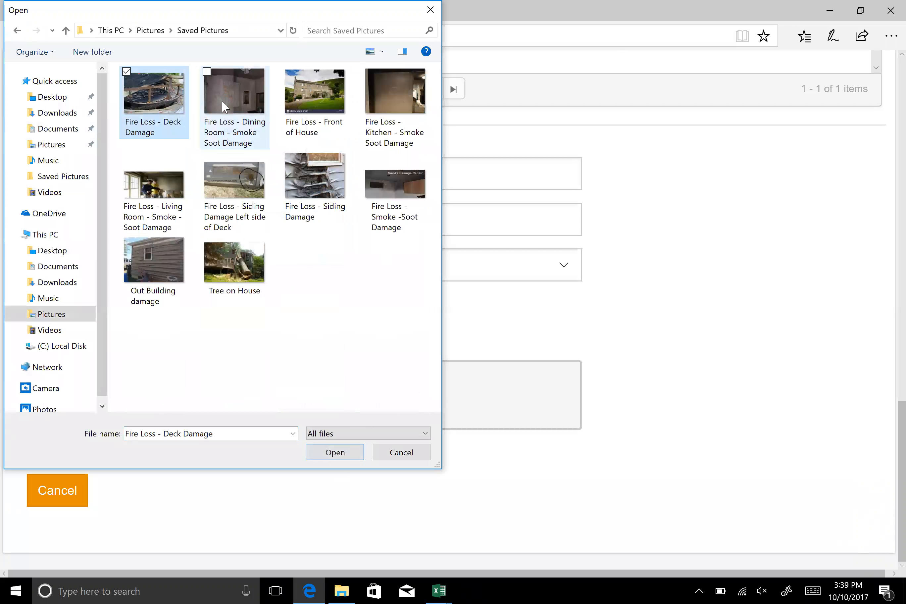
{"action": "left_click", "coordinate": [221, 109]}
{"action": "left_click", "coordinate": [310, 98], "text": "ctrl"}
{"action": "left_click", "coordinate": [301, 175], "text": "ctrl"}
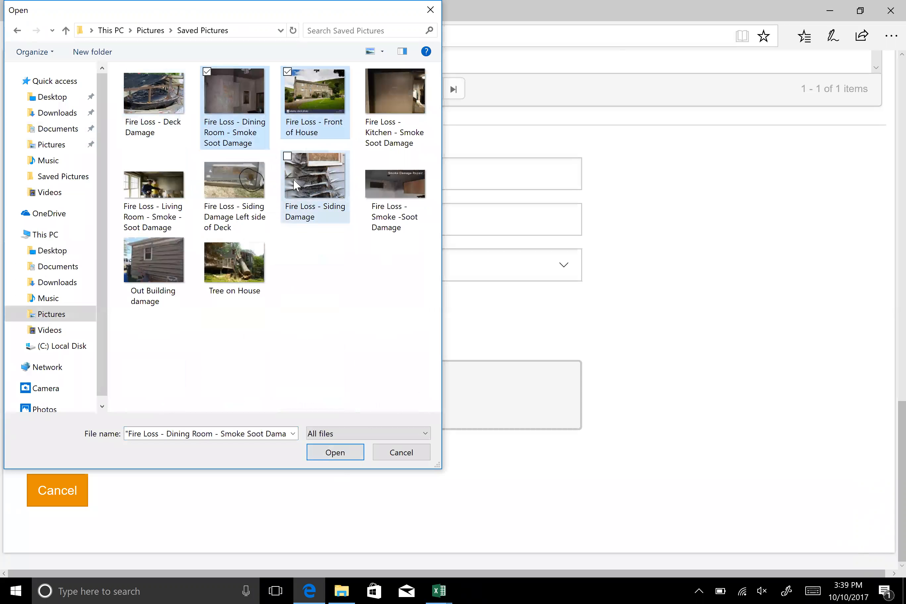
{"action": "left_click", "coordinate": [213, 252], "text": "ctrl"}
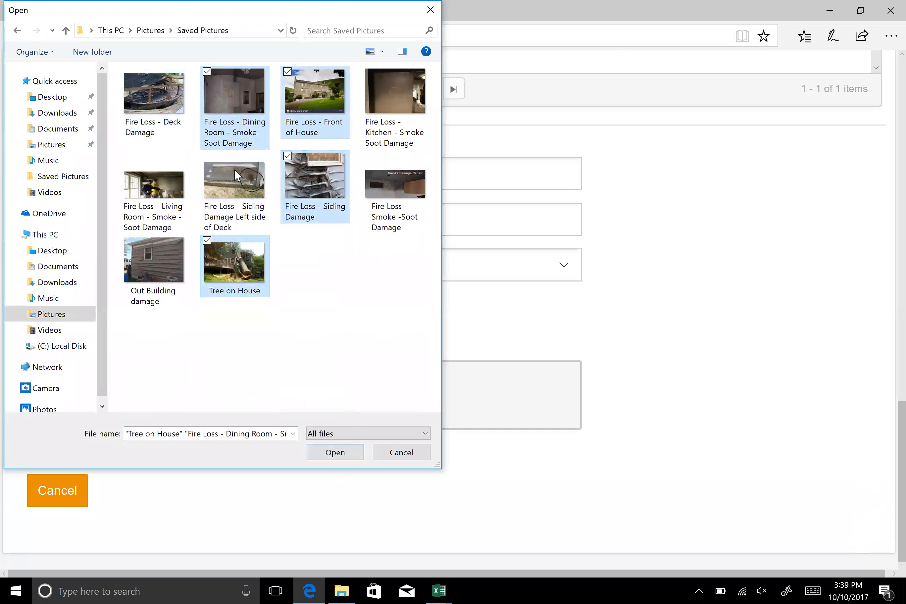
{"action": "left_click", "coordinate": [296, 95]}
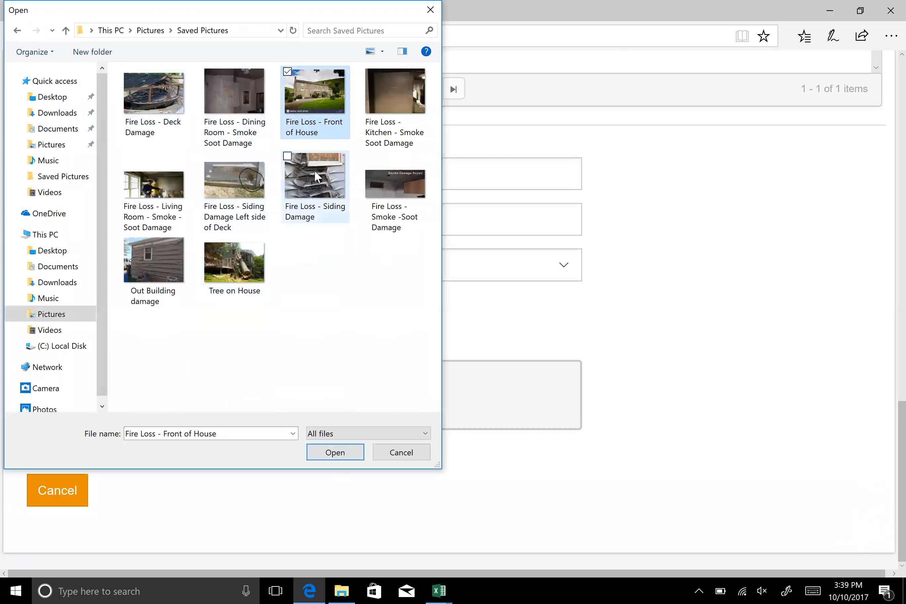
Add the Fire Loss - Siding Damage and Out Building damage photos to the new document's files for upload
{"action": "left_click", "coordinate": [314, 170]}
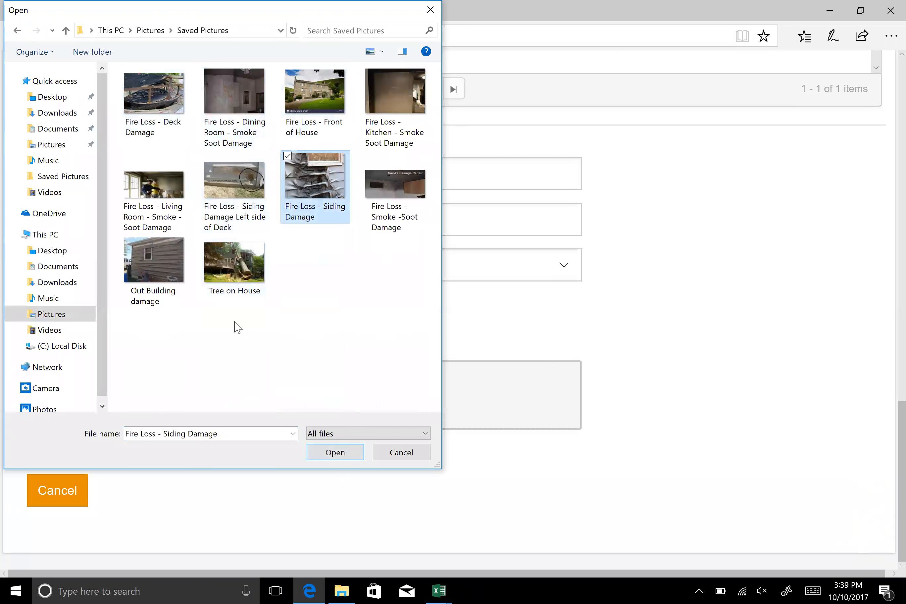
{"action": "left_click", "coordinate": [131, 253], "text": "ctrl"}
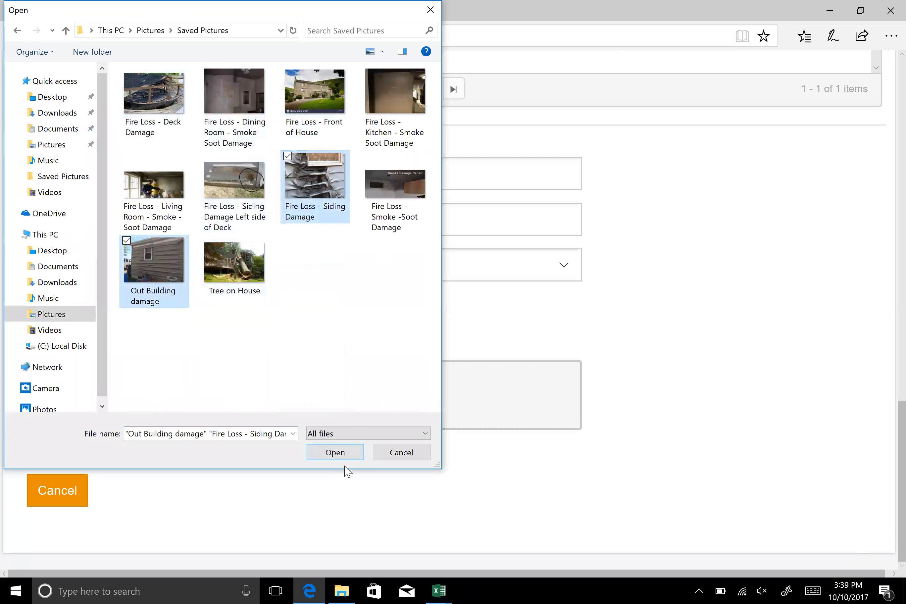
{"action": "left_click", "coordinate": [334, 455]}
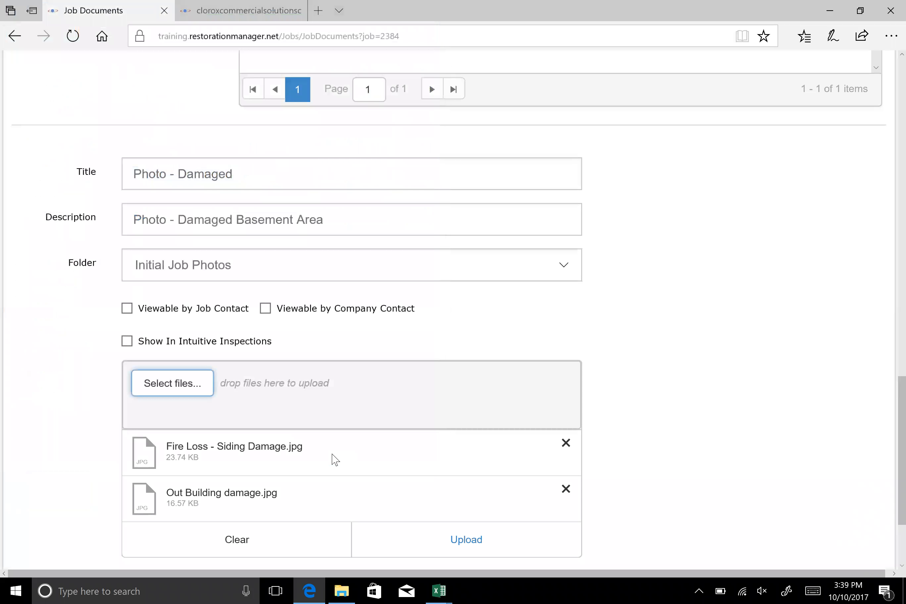
{"action": "scroll", "coordinate": [671, 301], "scroll_direction": "down", "scroll_amount": 3}
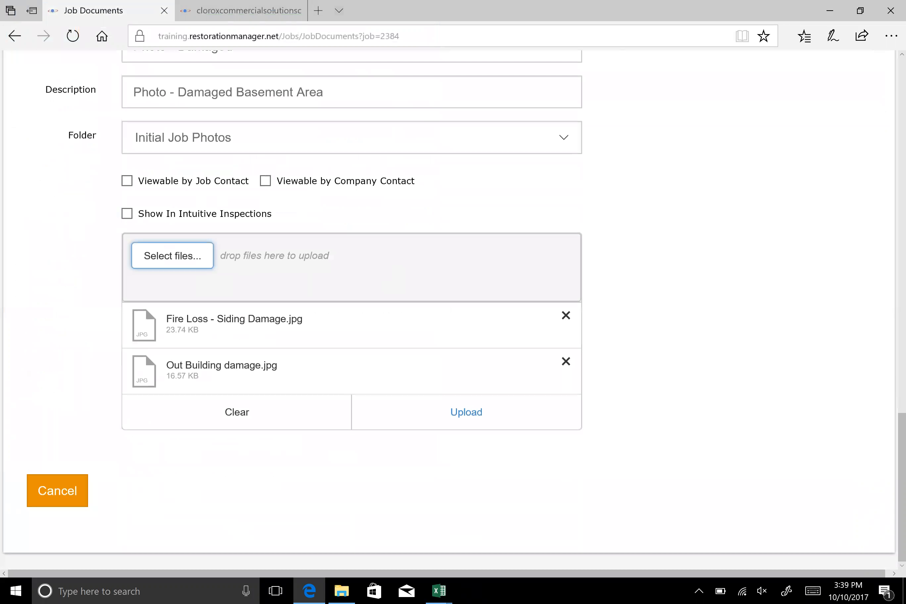
Upload the two selected damage photos to the job and open the Initial Job Photos folder
{"action": "left_click", "coordinate": [467, 426]}
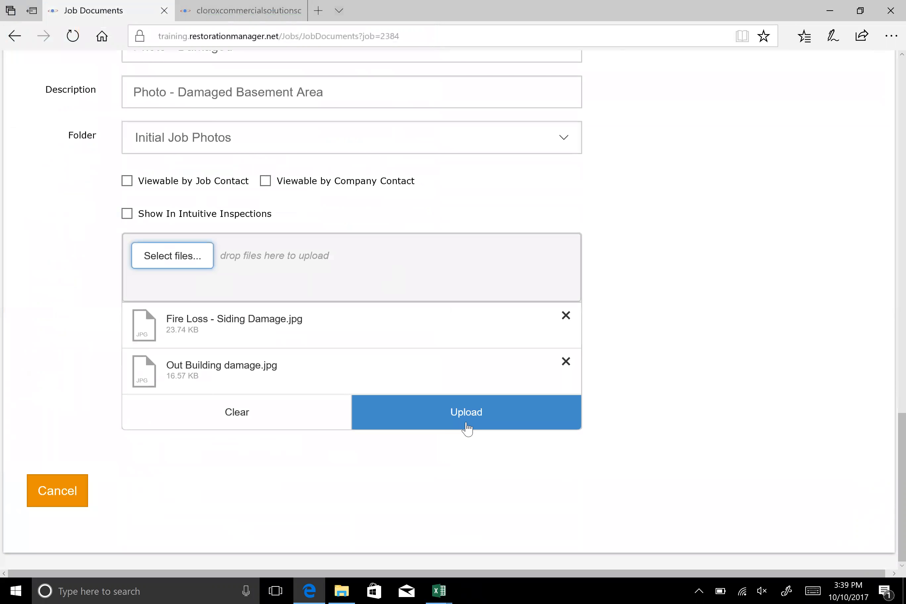
{"action": "left_click", "coordinate": [471, 425]}
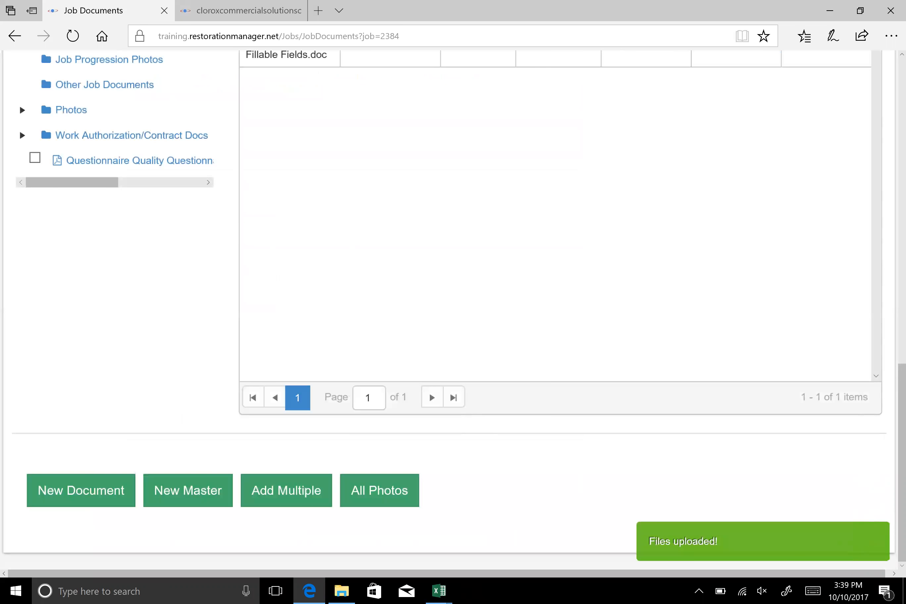
{"action": "scroll", "coordinate": [154, 295], "scroll_direction": "up", "scroll_amount": 4}
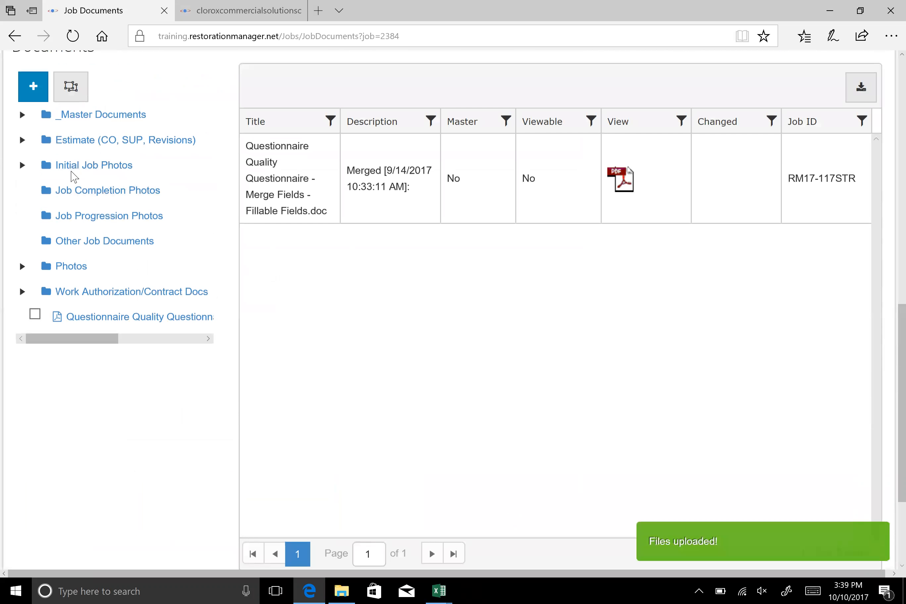
{"action": "left_click", "coordinate": [70, 166]}
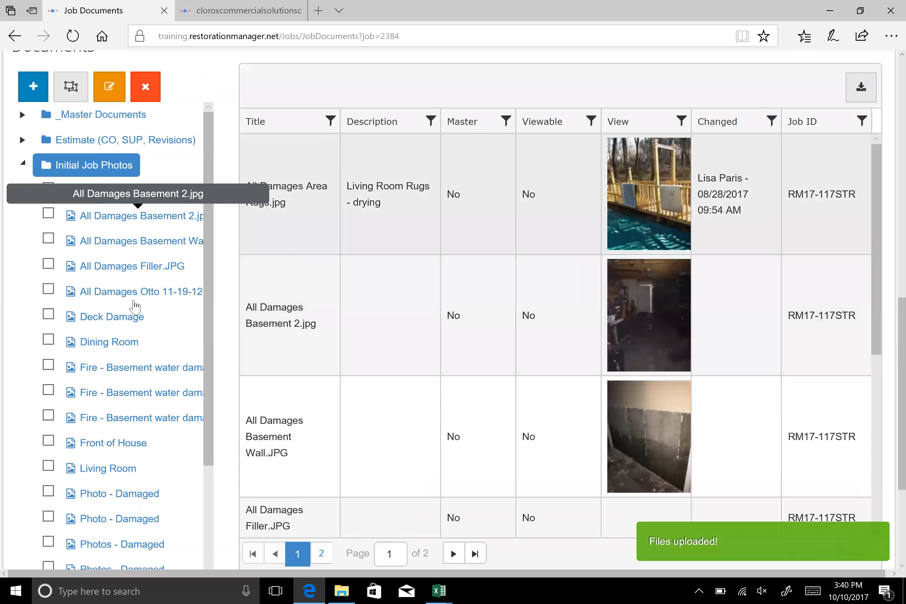
Filter the Initial Job Photos list to show only documents whose description contains "base"
{"action": "scroll", "coordinate": [515, 228], "scroll_direction": "down", "scroll_amount": 10}
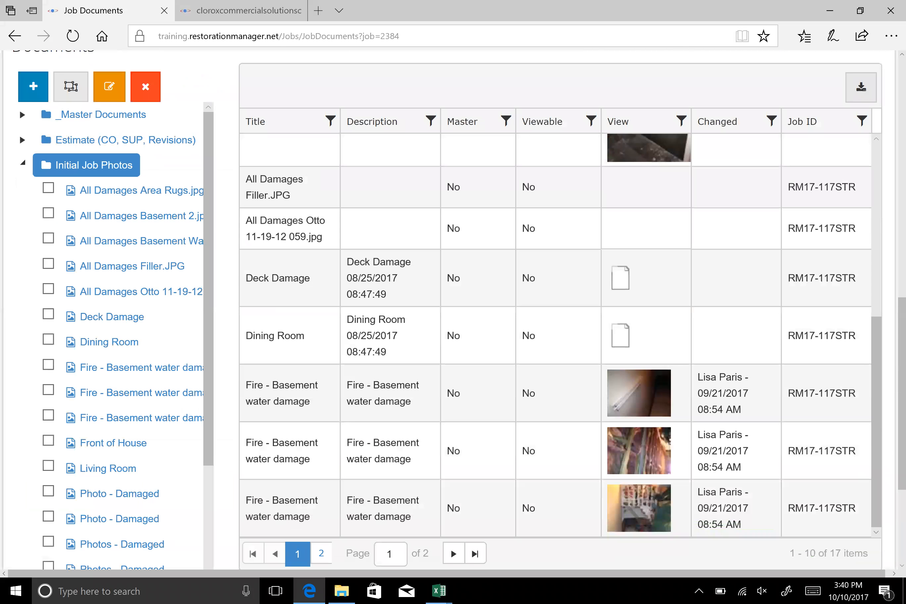
{"action": "scroll", "coordinate": [515, 227], "scroll_direction": "down", "scroll_amount": 4}
{"action": "scroll", "coordinate": [515, 228], "scroll_direction": "up", "scroll_amount": 8}
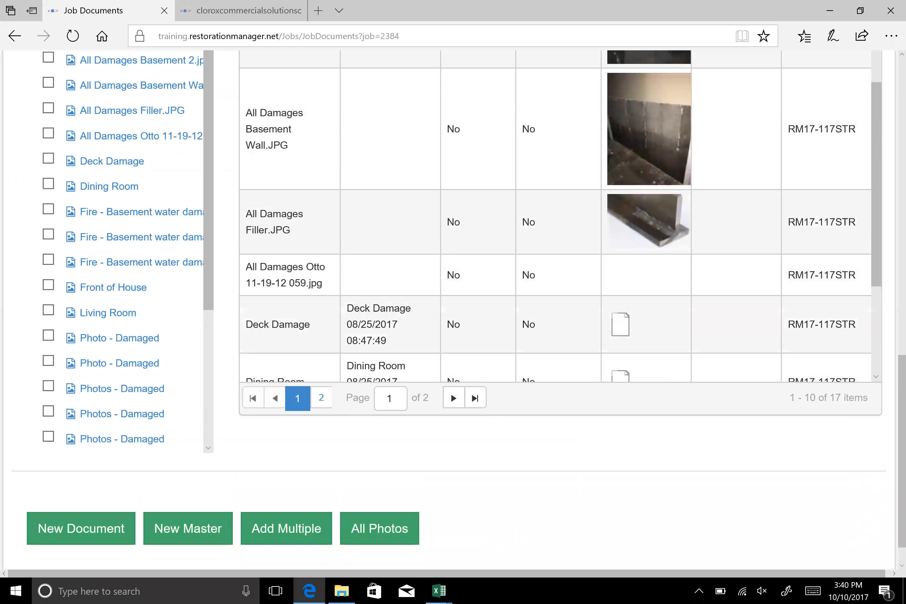
{"action": "scroll", "coordinate": [482, 344], "scroll_direction": "up", "scroll_amount": 3}
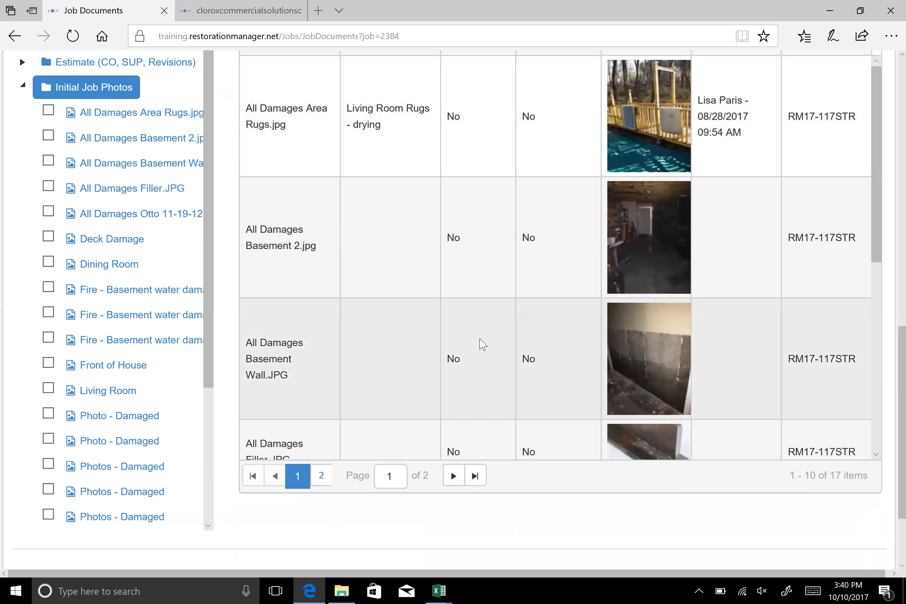
{"action": "scroll", "coordinate": [482, 345], "scroll_direction": "up", "scroll_amount": 5}
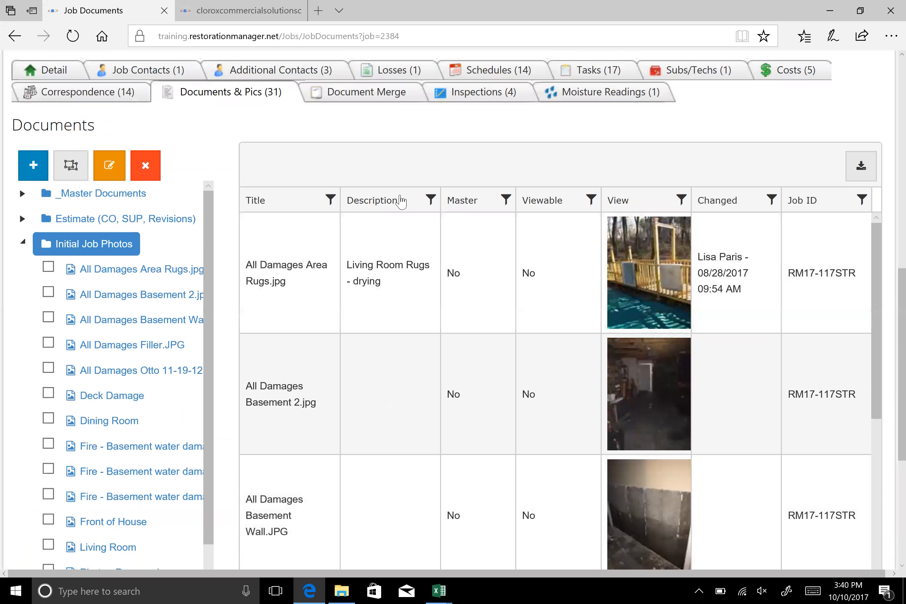
{"action": "left_click", "coordinate": [330, 200]}
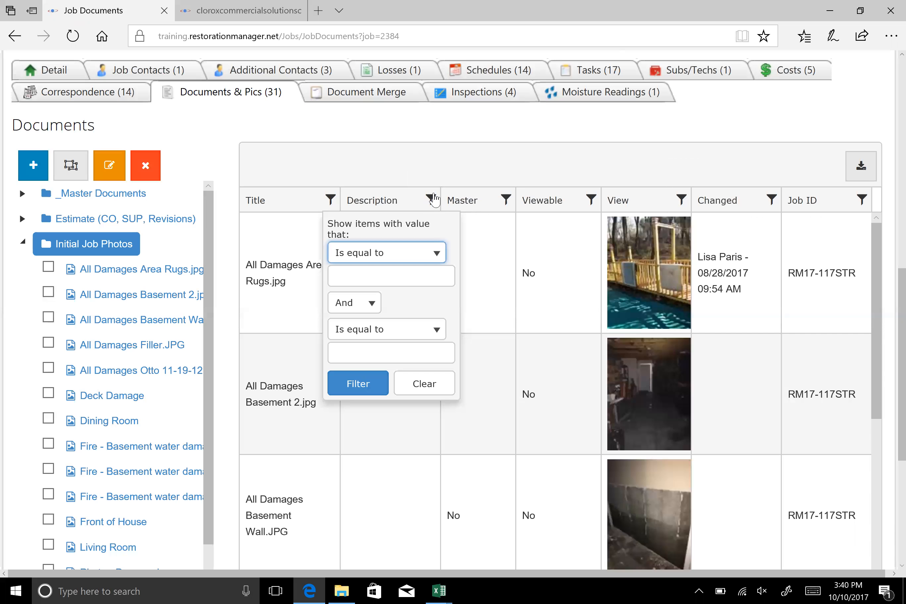
{"action": "left_click", "coordinate": [431, 199]}
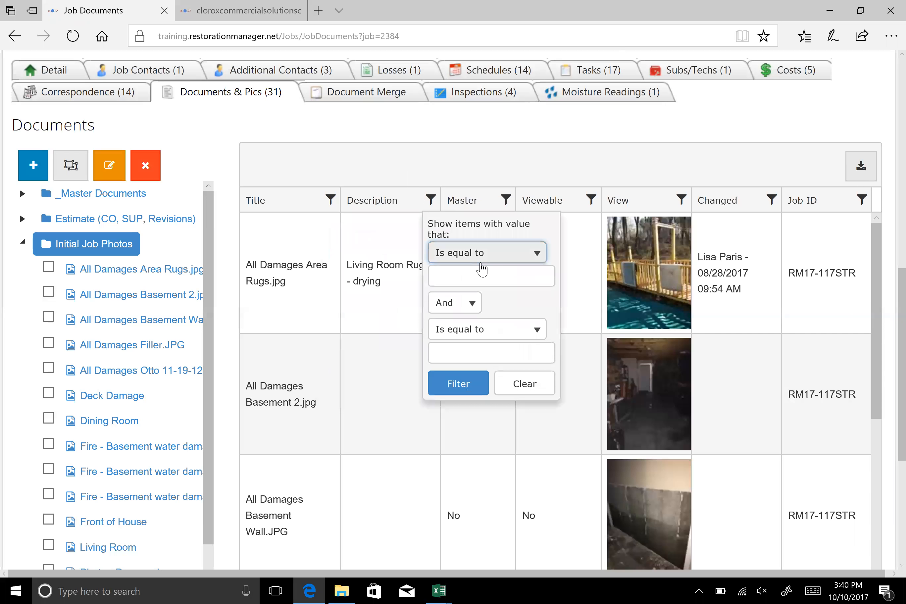
{"action": "left_click", "coordinate": [482, 260]}
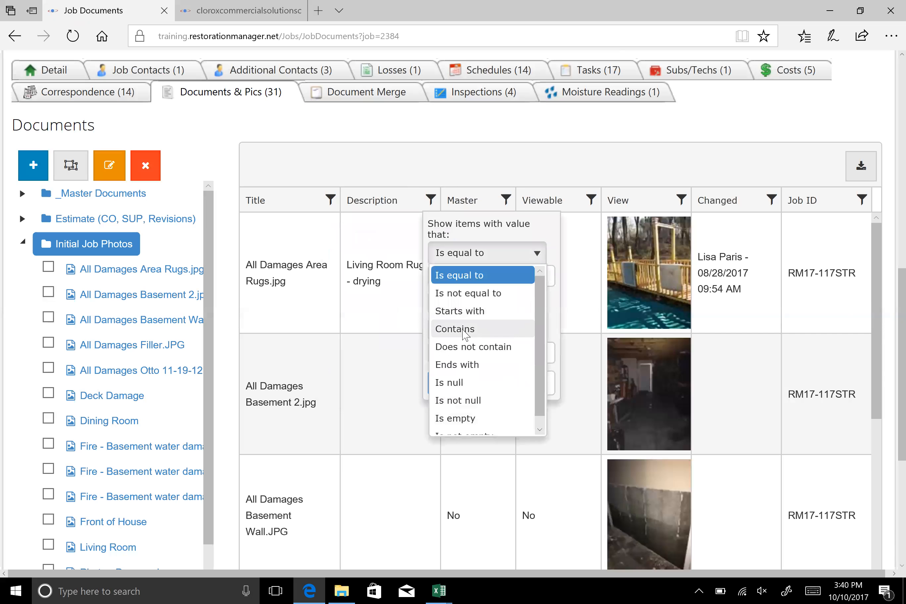
{"action": "left_click", "coordinate": [470, 329]}
{"action": "left_click", "coordinate": [472, 276]}
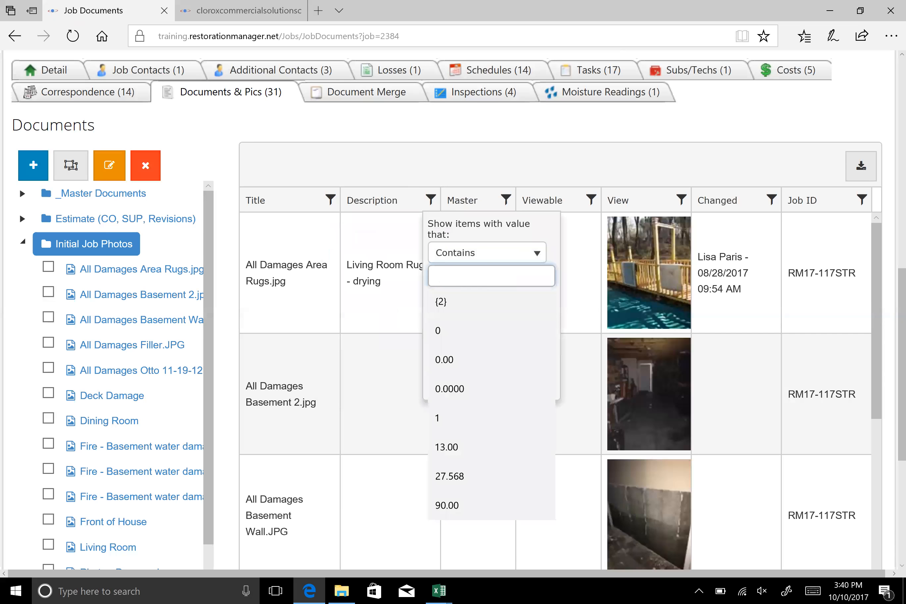
{"action": "type", "text": "base"}
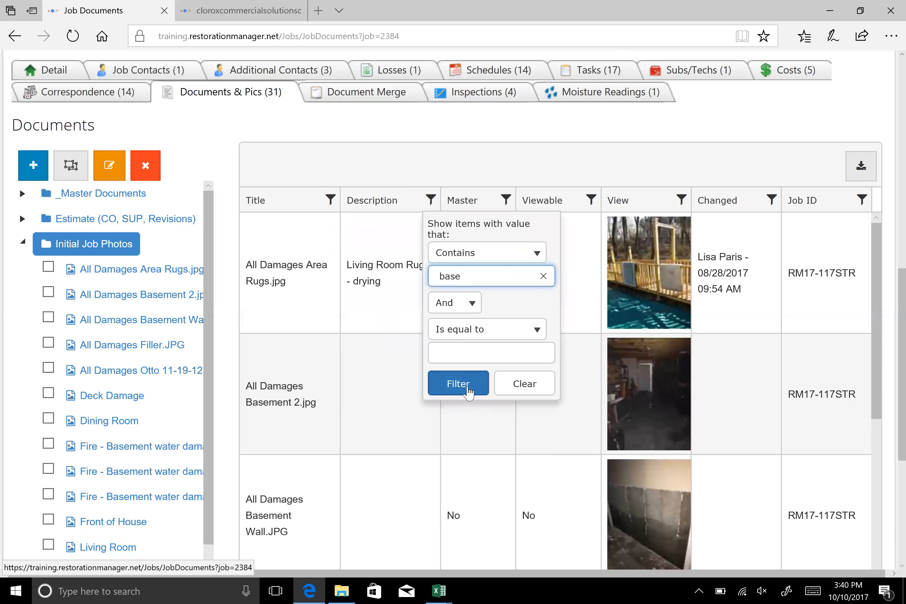
{"action": "left_click", "coordinate": [458, 383]}
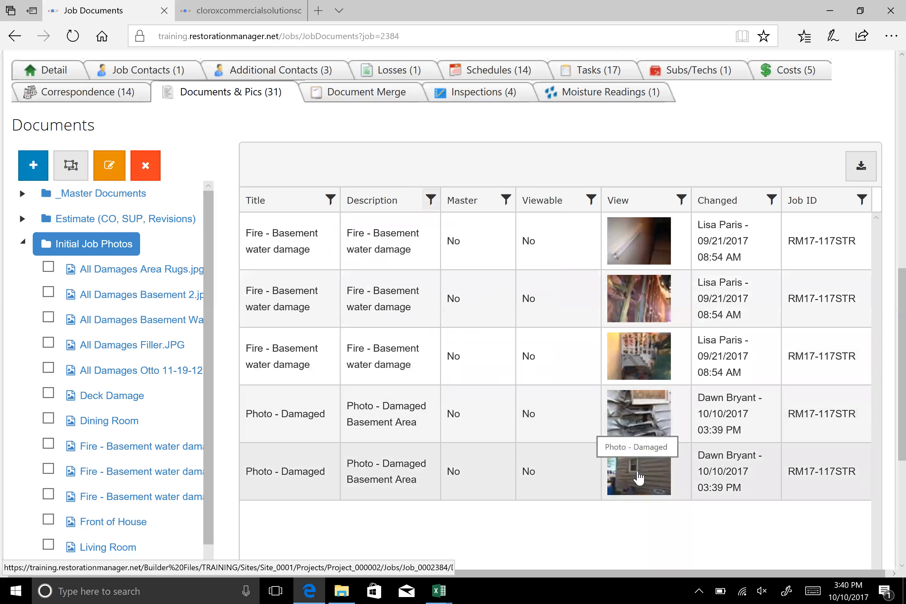
{"action": "scroll", "coordinate": [403, 383], "scroll_direction": "down", "scroll_amount": 1}
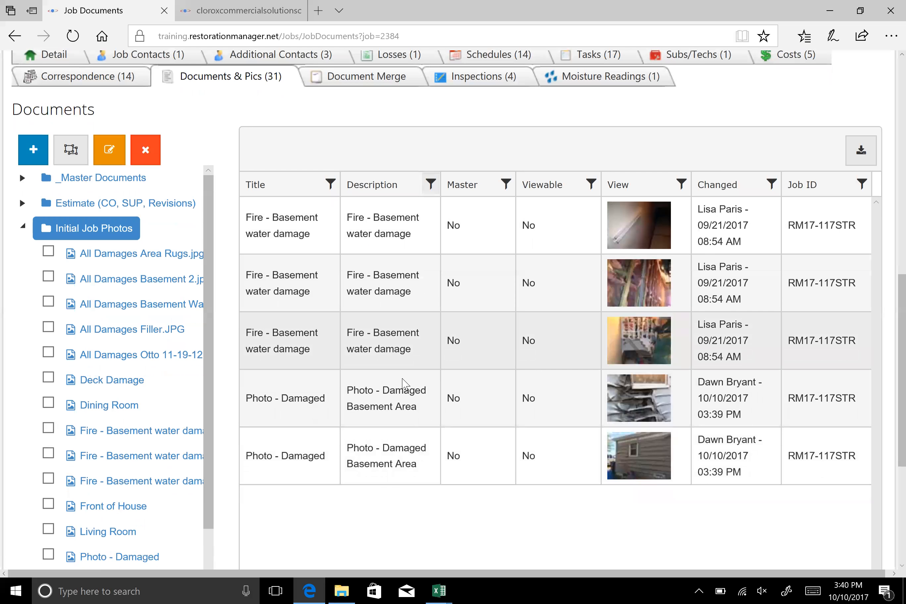
{"action": "scroll", "coordinate": [403, 383], "scroll_direction": "down", "scroll_amount": 6}
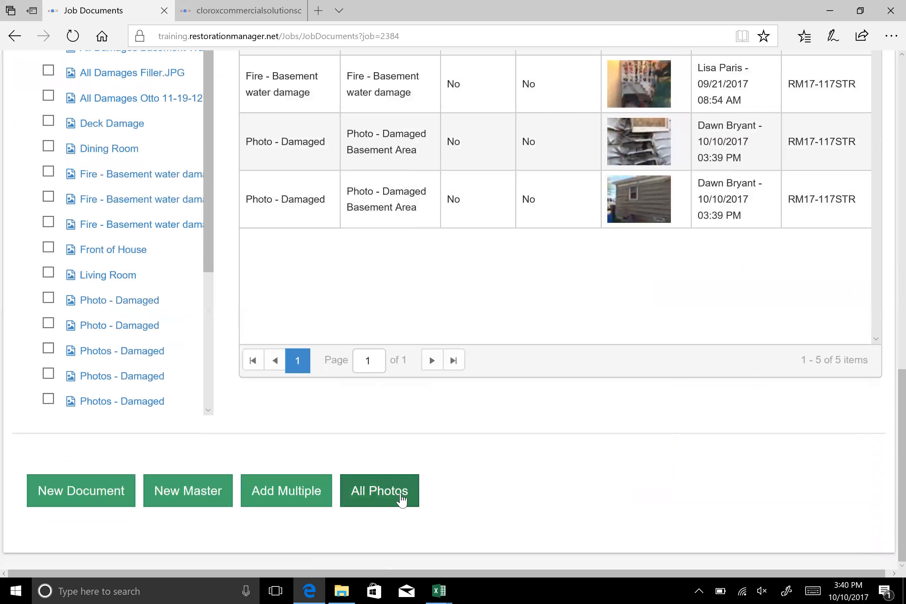
{"action": "left_click", "coordinate": [401, 500]}
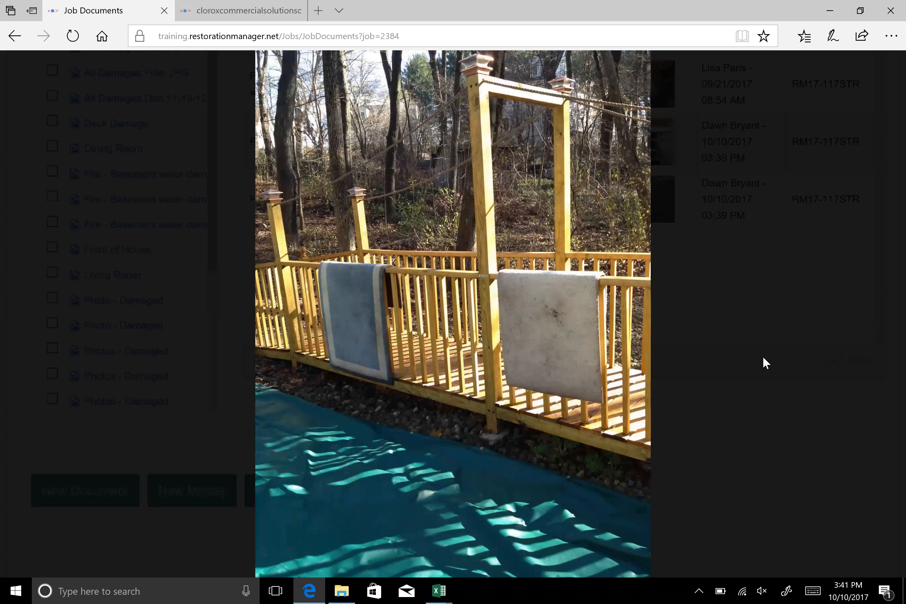
{"action": "left_click", "coordinate": [712, 459]}
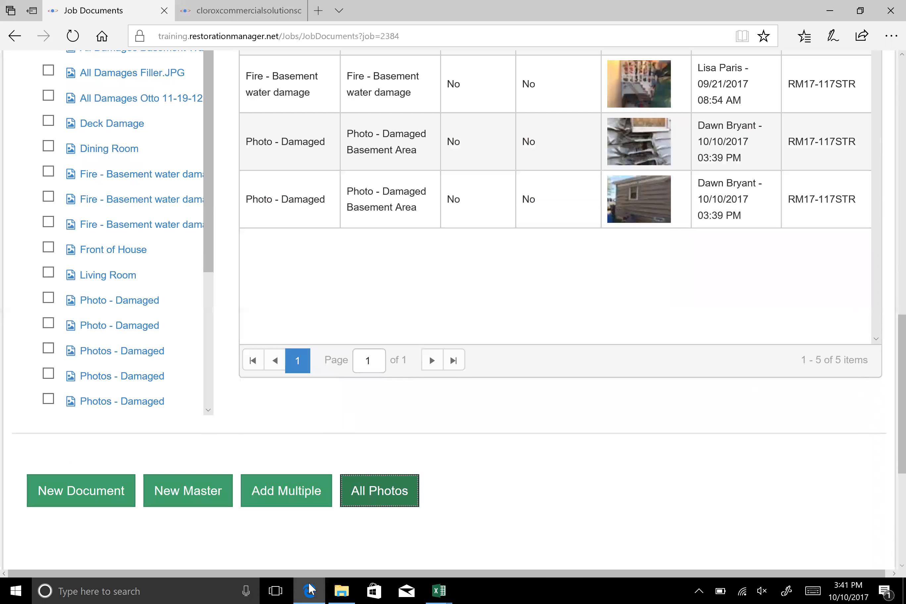
{"action": "left_click", "coordinate": [310, 589]}
{"action": "left_click", "coordinate": [310, 589]}
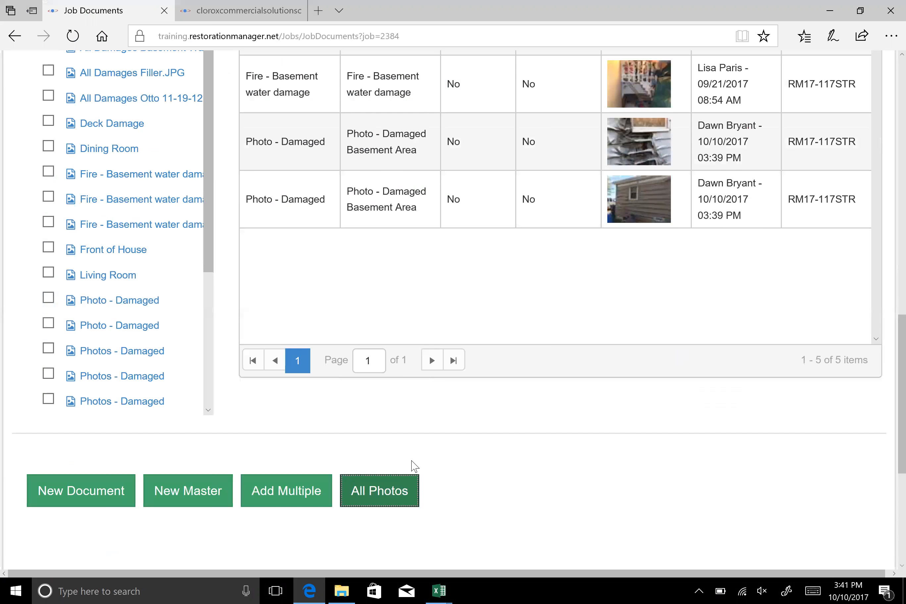
View all of the job's photos full size, page forward to the second Fire - Basement water damage picture, and close the viewer
{"action": "left_click", "coordinate": [402, 492]}
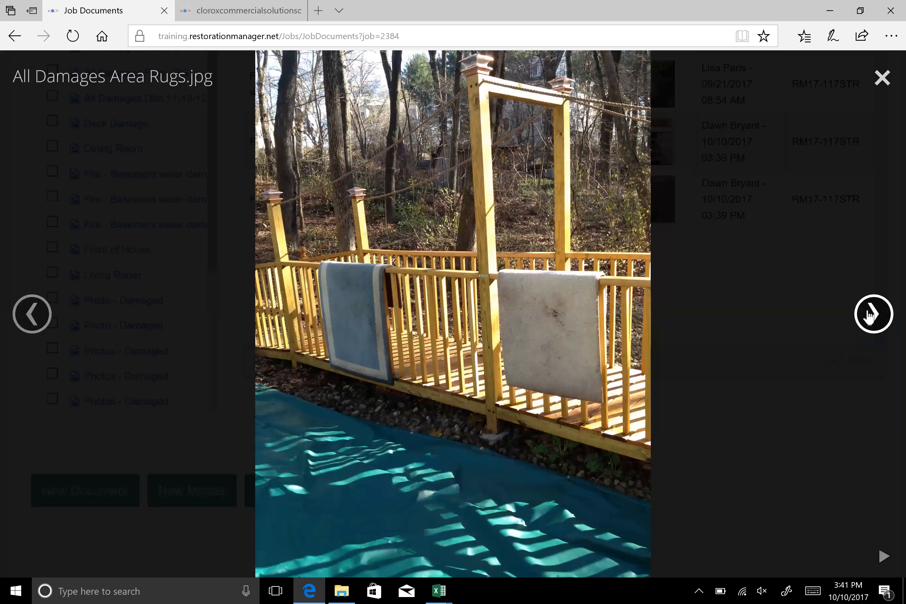
{"action": "left_click", "coordinate": [869, 315]}
{"action": "left_click", "coordinate": [869, 315]}
{"action": "left_click", "coordinate": [869, 315]}
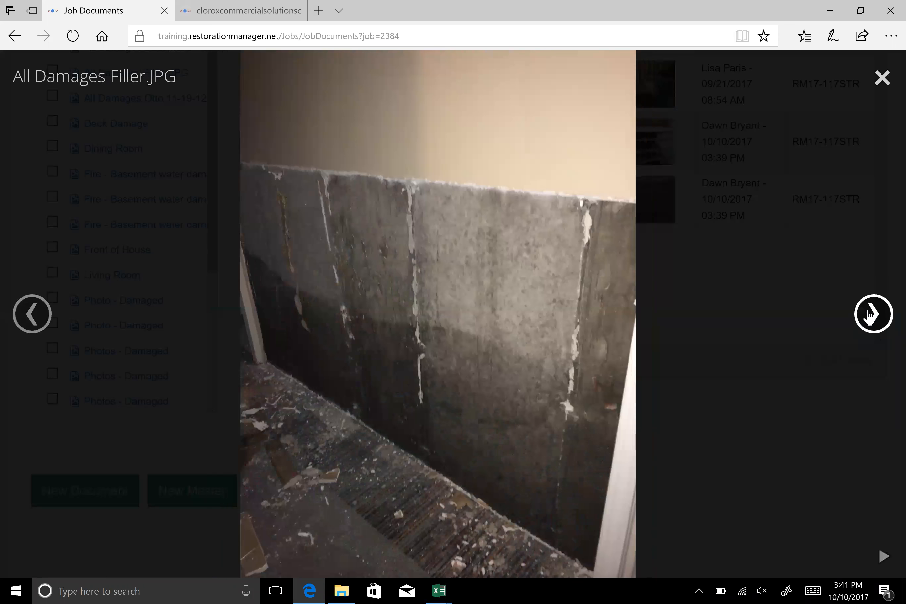
{"action": "left_click", "coordinate": [869, 315]}
{"action": "left_click", "coordinate": [868, 315]}
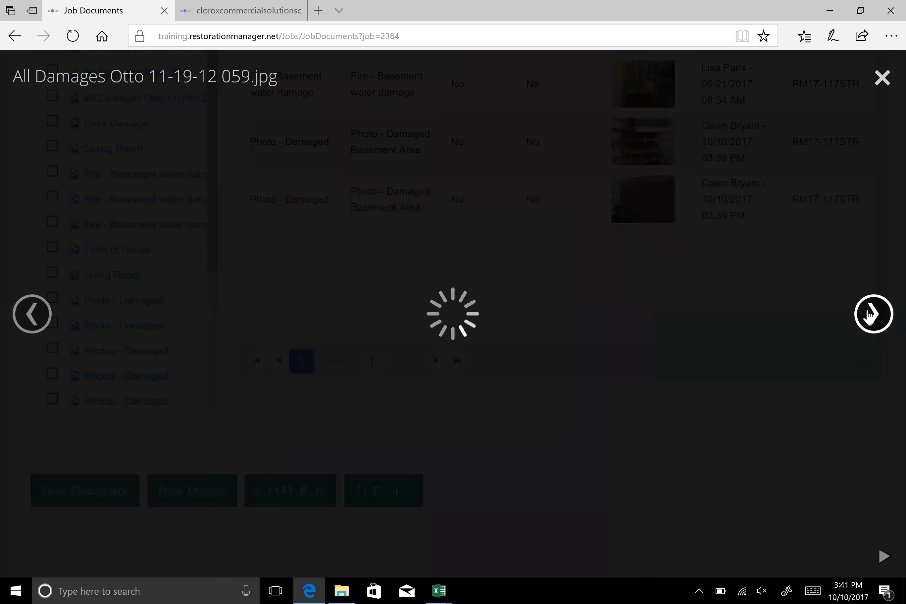
{"action": "left_click", "coordinate": [868, 315]}
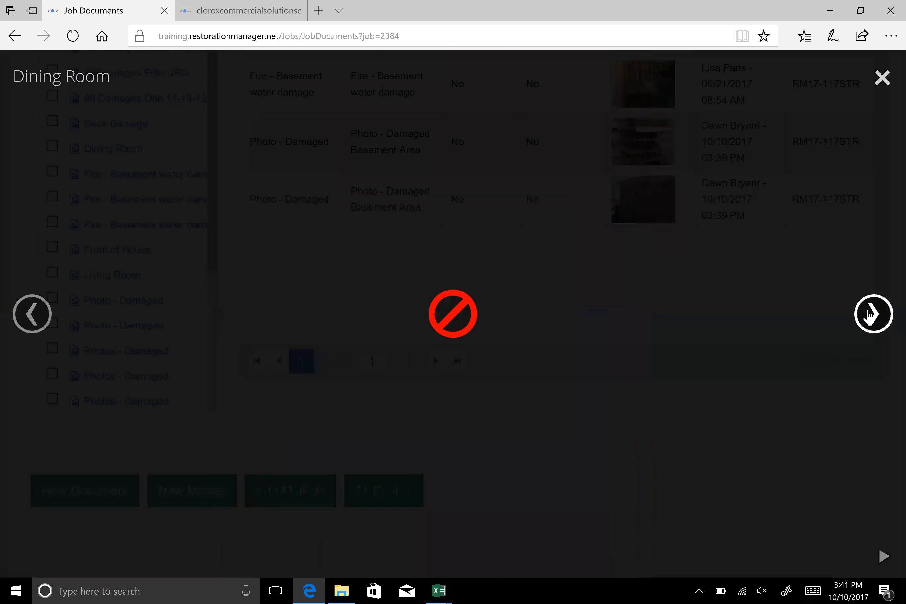
{"action": "left_click", "coordinate": [869, 315]}
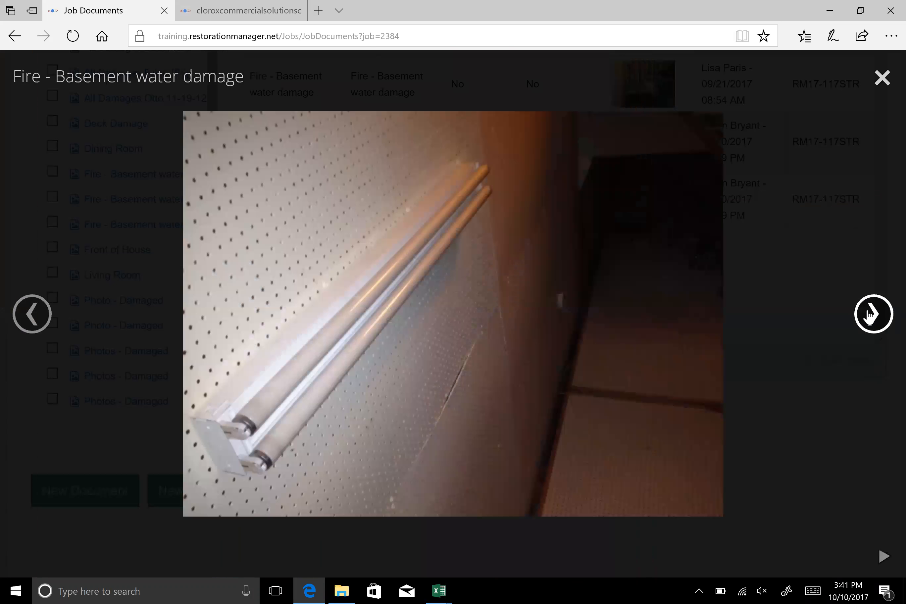
{"action": "left_click", "coordinate": [869, 315]}
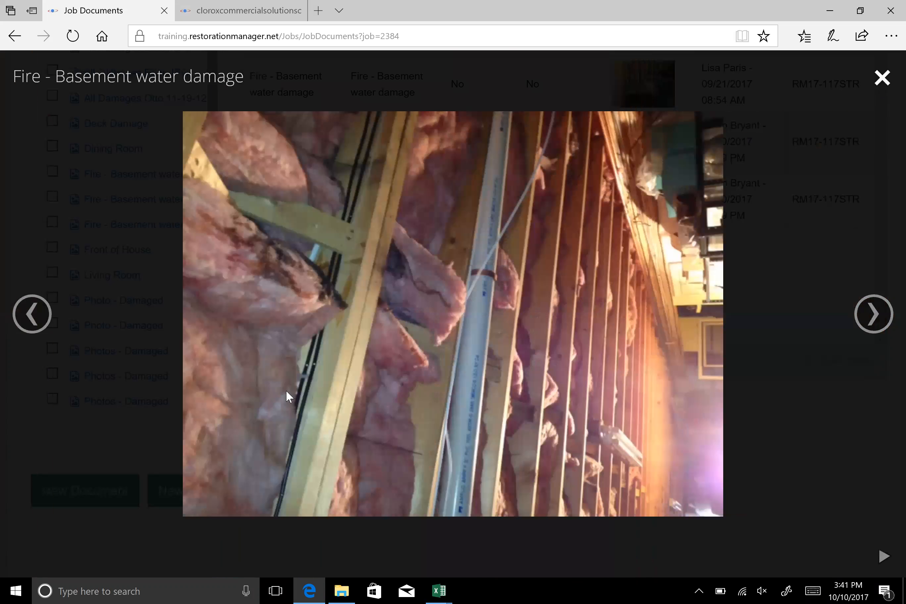
{"action": "left_click", "coordinate": [278, 403]}
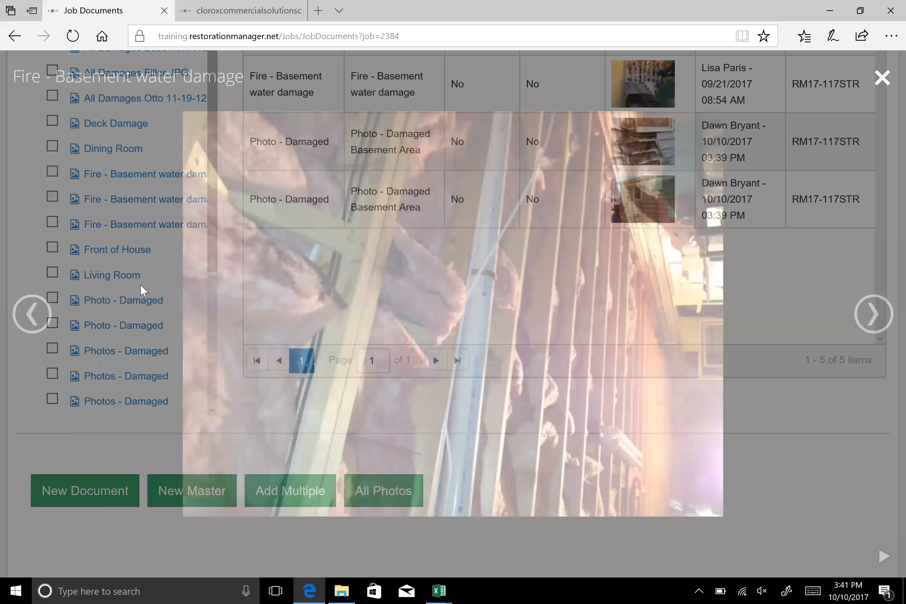
Select the three "Photos - Damaged" pictures in the Initial Job Photos folder
{"action": "scroll", "coordinate": [224, 430], "scroll_direction": "up", "scroll_amount": 4}
{"action": "scroll", "coordinate": [225, 430], "scroll_direction": "down", "scroll_amount": 4}
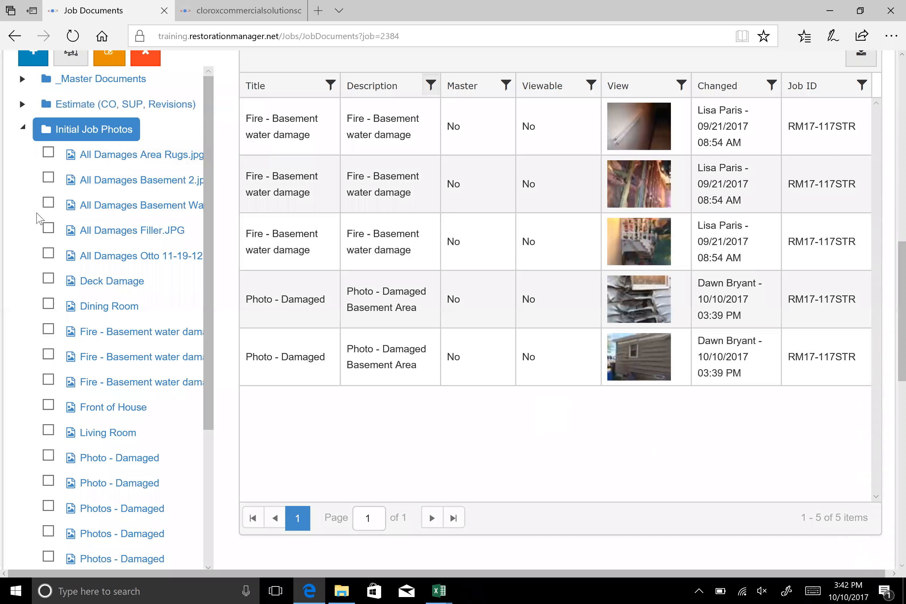
{"action": "scroll", "coordinate": [51, 429], "scroll_direction": "down", "scroll_amount": 5}
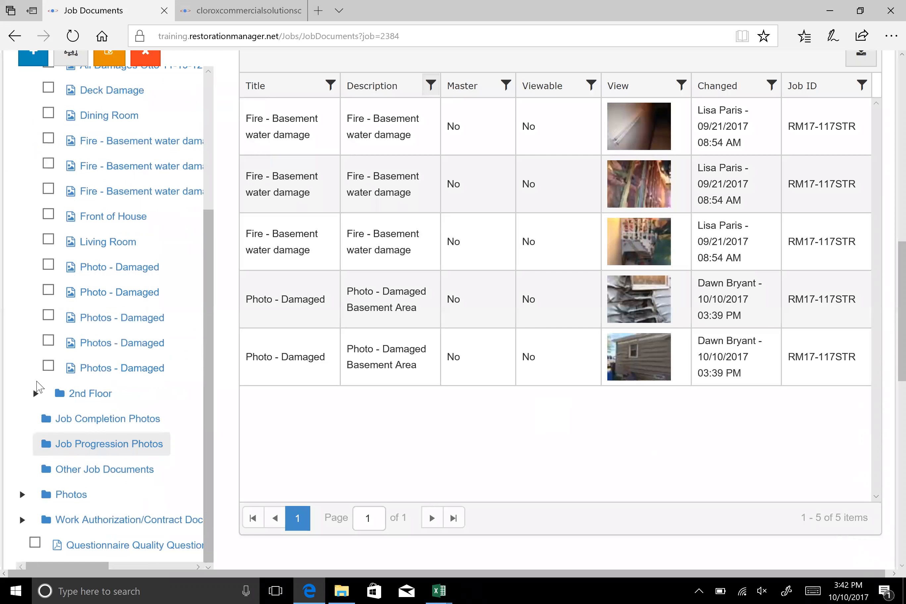
{"action": "left_click", "coordinate": [48, 366]}
{"action": "left_click", "coordinate": [48, 341]}
{"action": "left_click", "coordinate": [49, 316]}
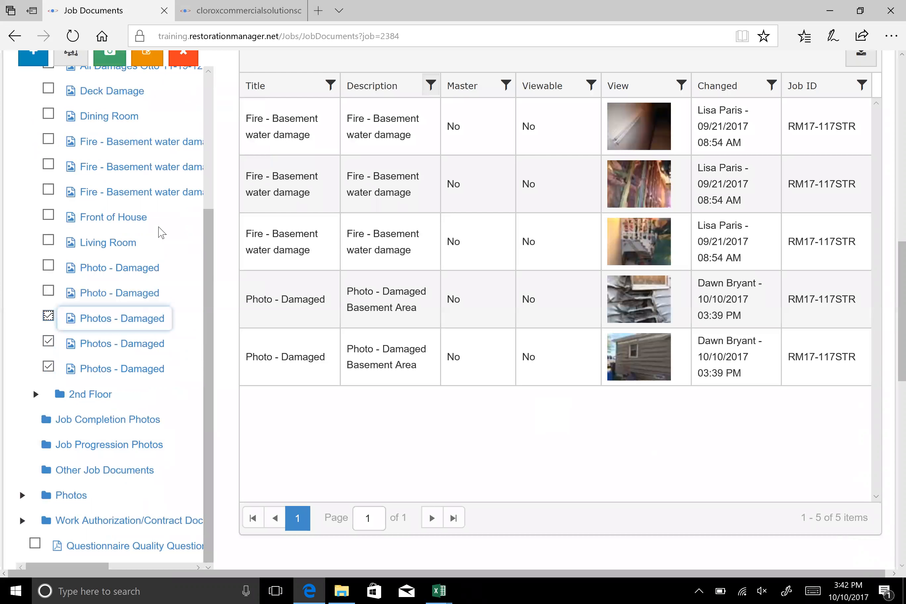
Print a photo report of the three selected pictures and review it through to the photos on page 2
{"action": "scroll", "coordinate": [160, 233], "scroll_direction": "up", "scroll_amount": 2}
{"action": "scroll", "coordinate": [146, 216], "scroll_direction": "up", "scroll_amount": 2}
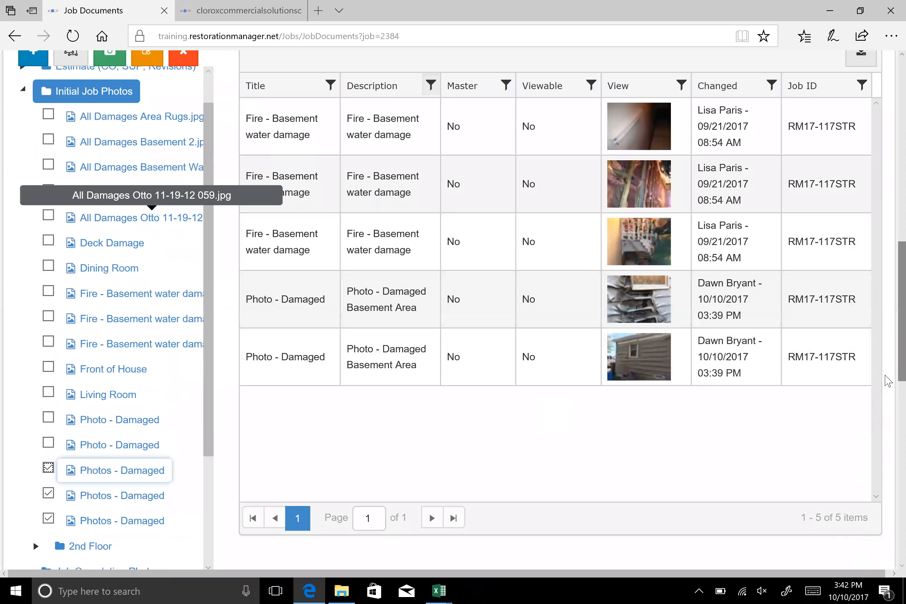
{"action": "scroll", "coordinate": [585, 351], "scroll_direction": "up", "scroll_amount": 1}
{"action": "scroll", "coordinate": [97, 364], "scroll_direction": "up", "scroll_amount": 8}
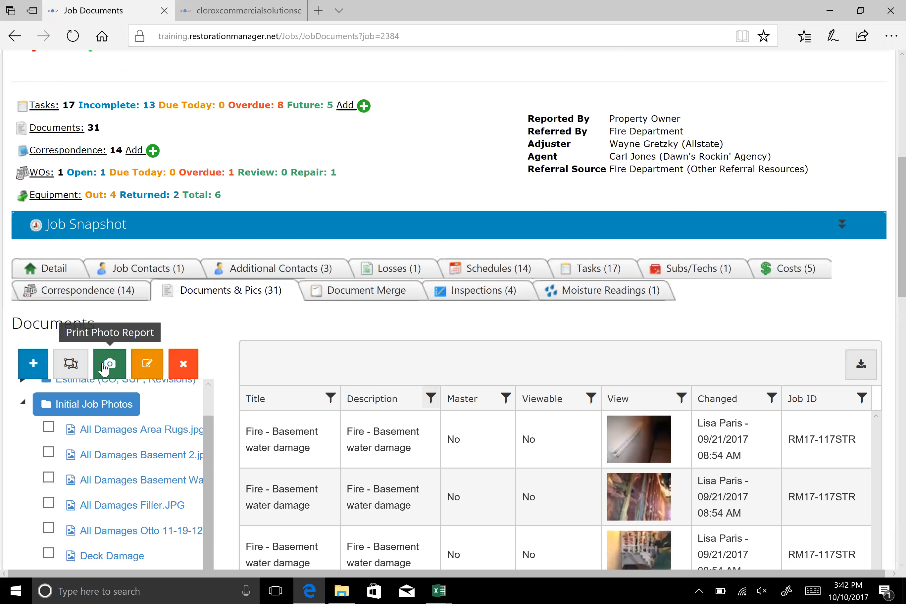
{"action": "left_click", "coordinate": [103, 367]}
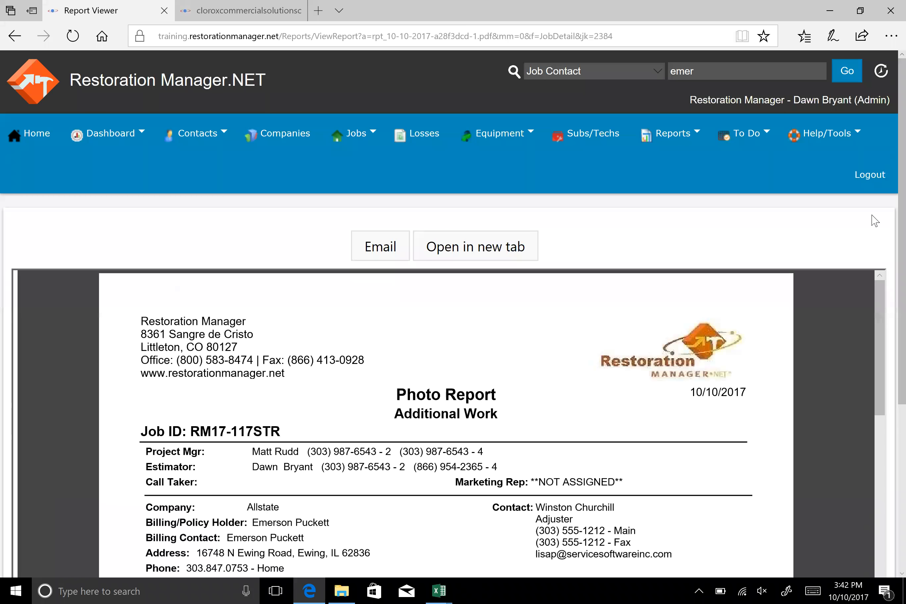
{"action": "scroll", "coordinate": [762, 258], "scroll_direction": "down", "scroll_amount": 5}
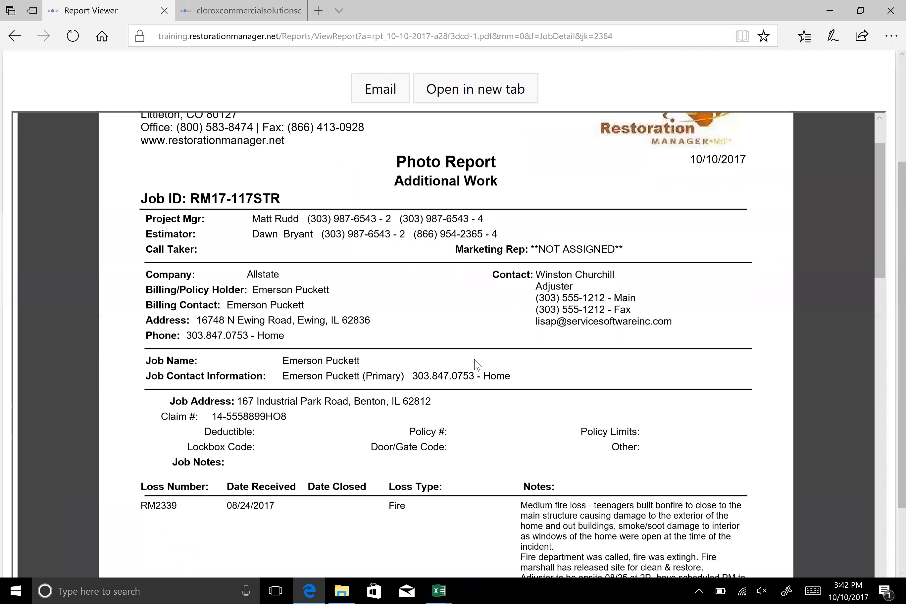
{"action": "scroll", "coordinate": [477, 365], "scroll_direction": "down", "scroll_amount": 1}
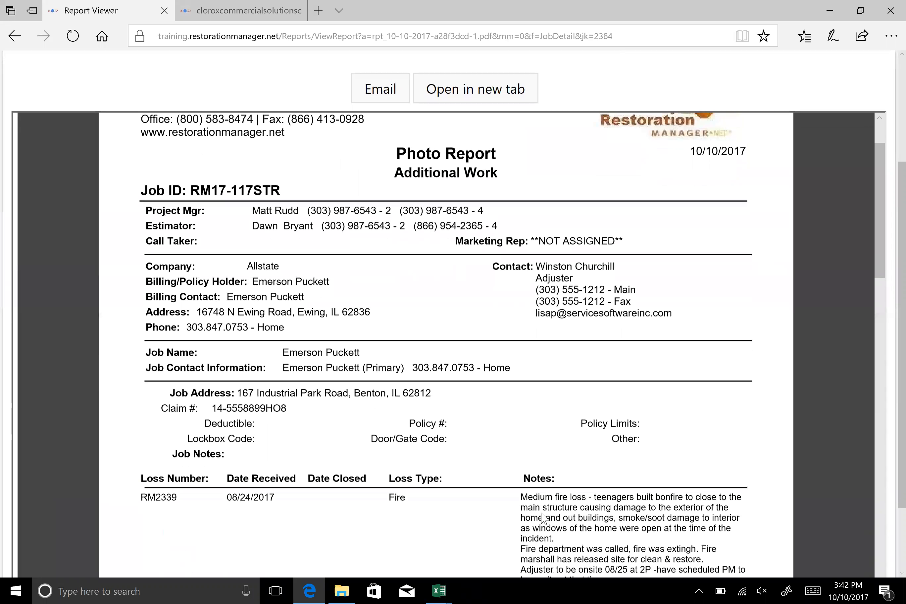
{"action": "scroll", "coordinate": [543, 518], "scroll_direction": "down", "scroll_amount": 3}
{"action": "scroll", "coordinate": [579, 473], "scroll_direction": "down", "scroll_amount": 10}
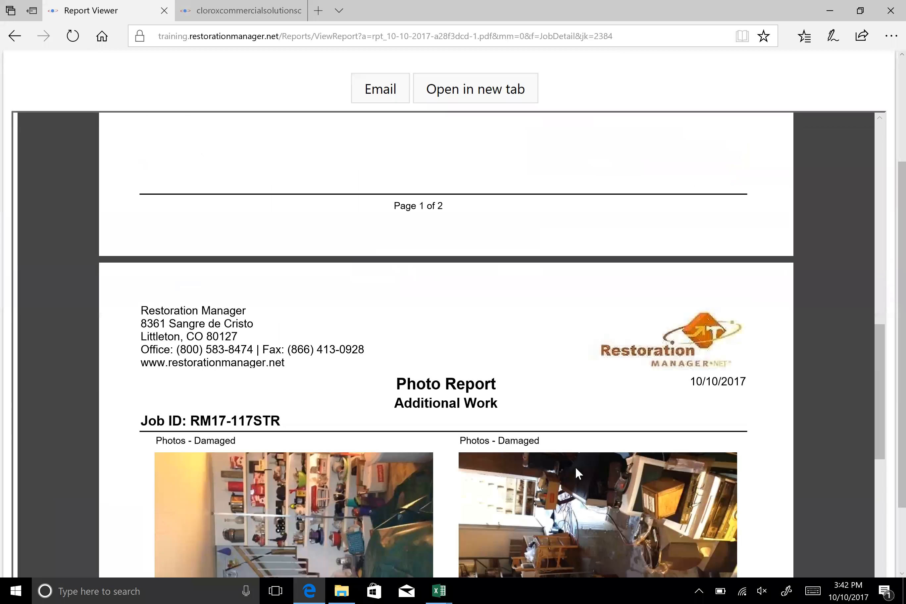
Review the Photos - Damaged pictures on page 2 of the photo report and return to the job's documents
{"action": "scroll", "coordinate": [578, 473], "scroll_direction": "down", "scroll_amount": 3}
{"action": "scroll", "coordinate": [578, 473], "scroll_direction": "down", "scroll_amount": 1}
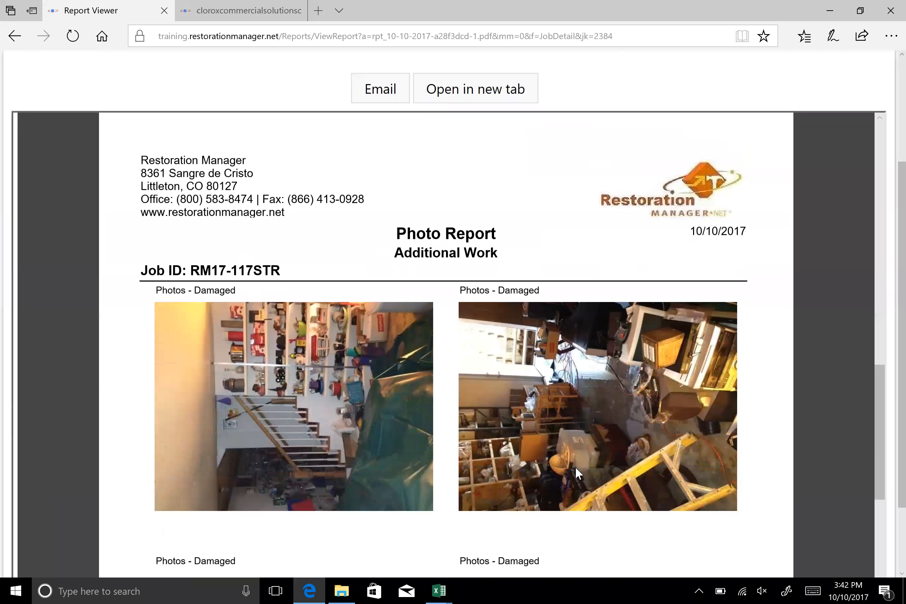
{"action": "scroll", "coordinate": [576, 467], "scroll_direction": "down", "scroll_amount": 2}
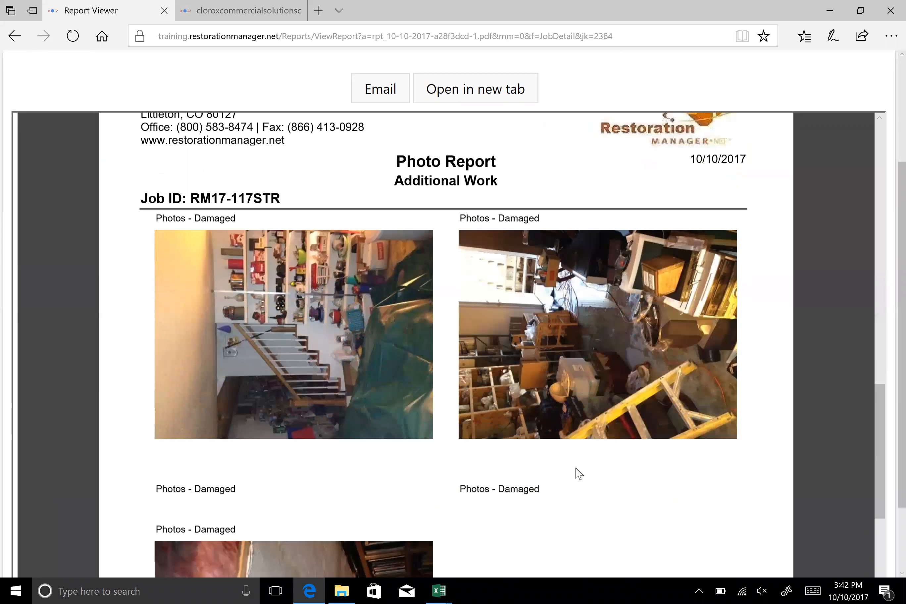
{"action": "scroll", "coordinate": [576, 459], "scroll_direction": "down", "scroll_amount": 2}
{"action": "scroll", "coordinate": [579, 462], "scroll_direction": "up", "scroll_amount": 15}
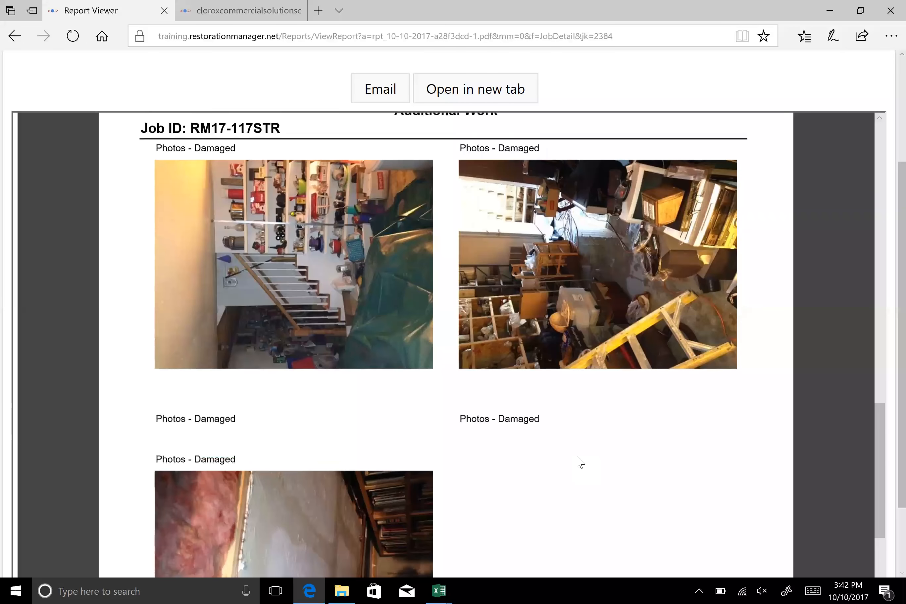
{"action": "scroll", "coordinate": [570, 457], "scroll_direction": "up", "scroll_amount": 5}
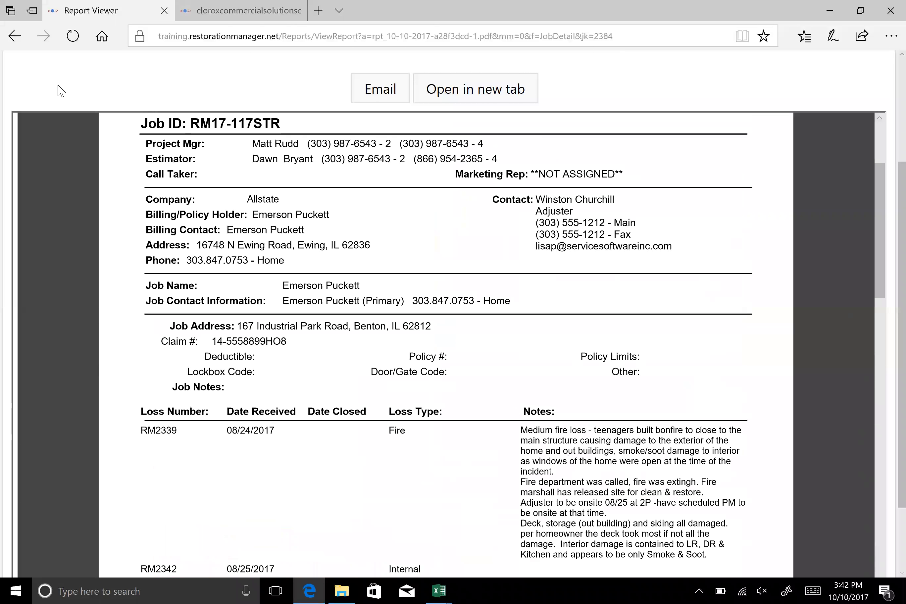
{"action": "left_click", "coordinate": [16, 37]}
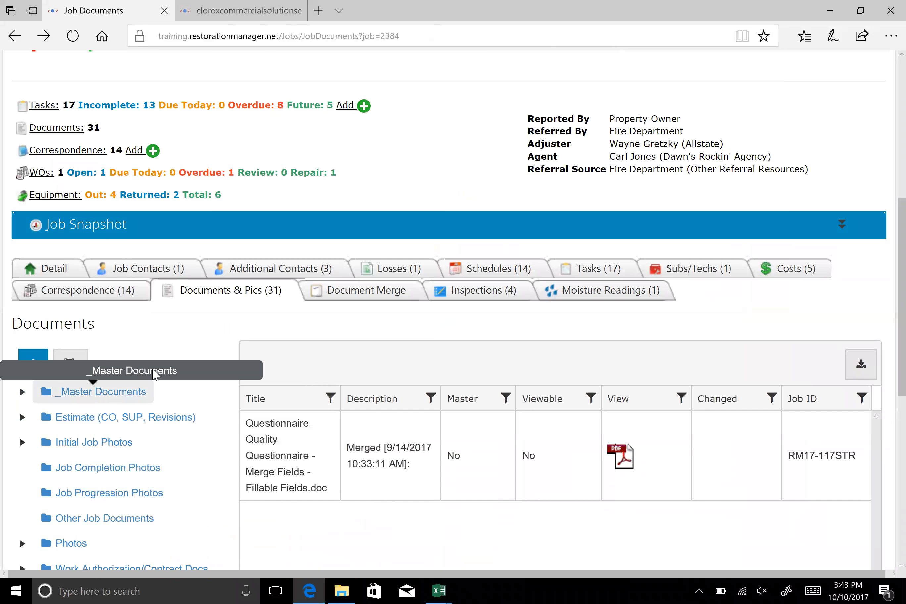
Start adding multiple documents to the job at once
{"action": "scroll", "coordinate": [187, 376], "scroll_direction": "down", "scroll_amount": 8}
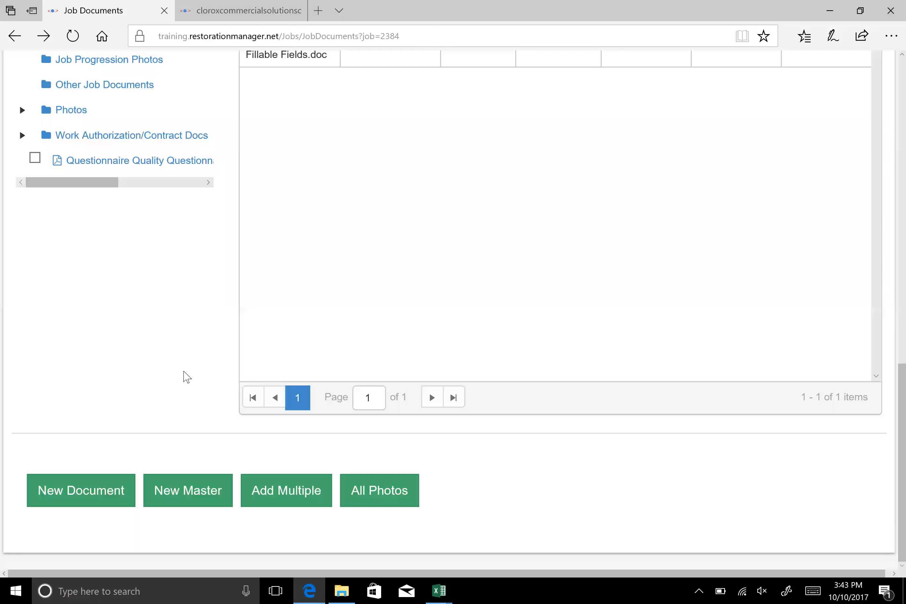
{"action": "left_click", "coordinate": [272, 498]}
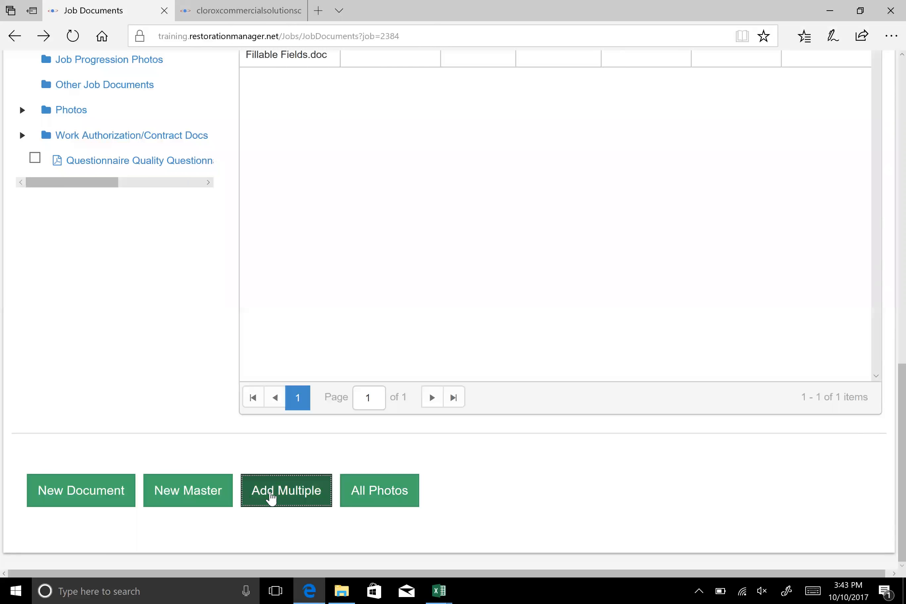
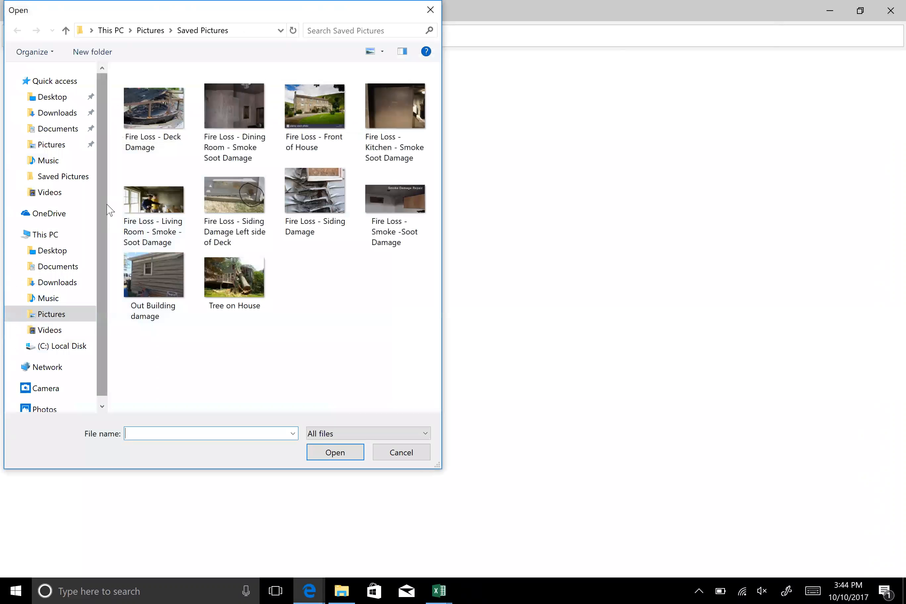
Add all ten pictures from the Saved Pictures folder to the multiple document upload
{"action": "scroll", "coordinate": [106, 226], "scroll_direction": "down", "scroll_amount": 1}
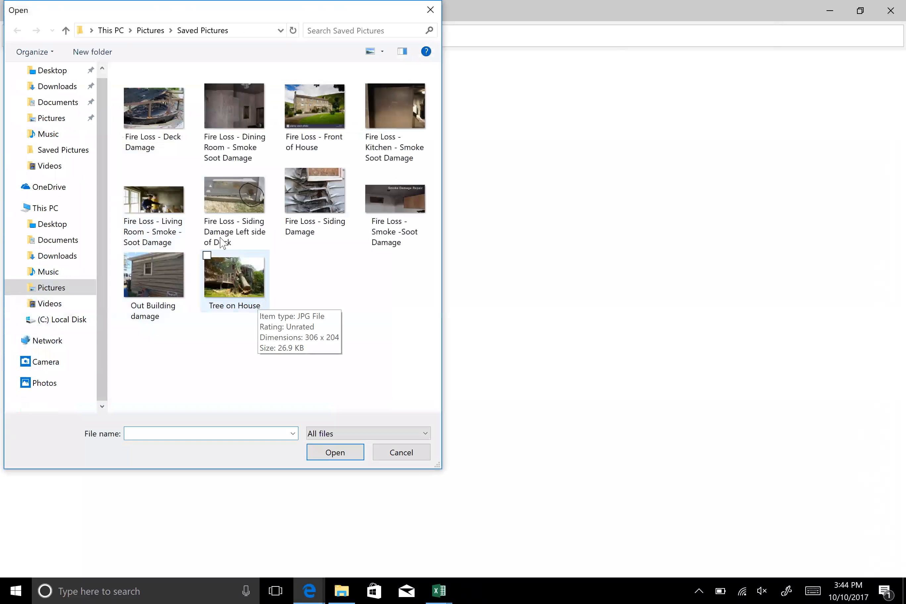
{"action": "left_click", "coordinate": [155, 127]}
{"action": "left_click", "coordinate": [231, 280], "text": "shift"}
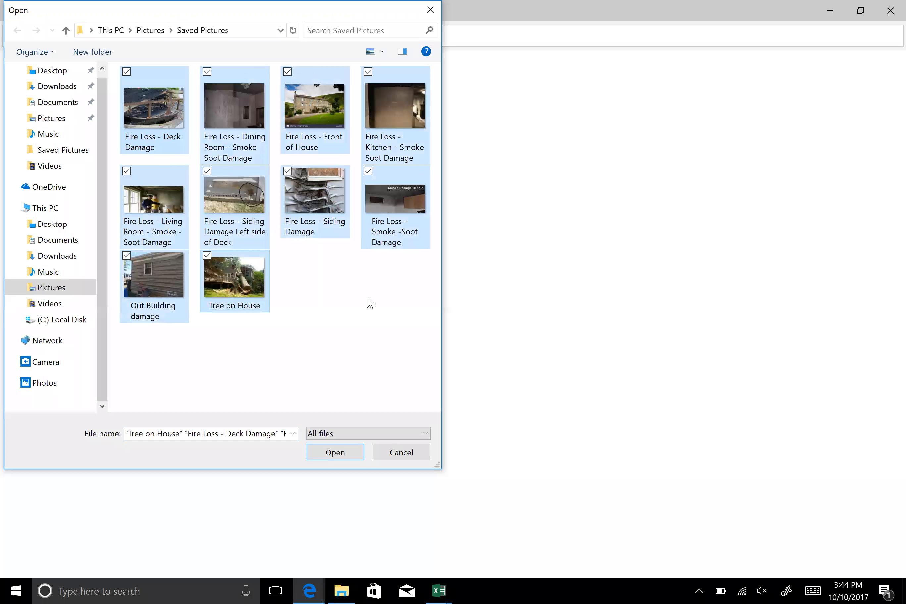
{"action": "left_click", "coordinate": [340, 454]}
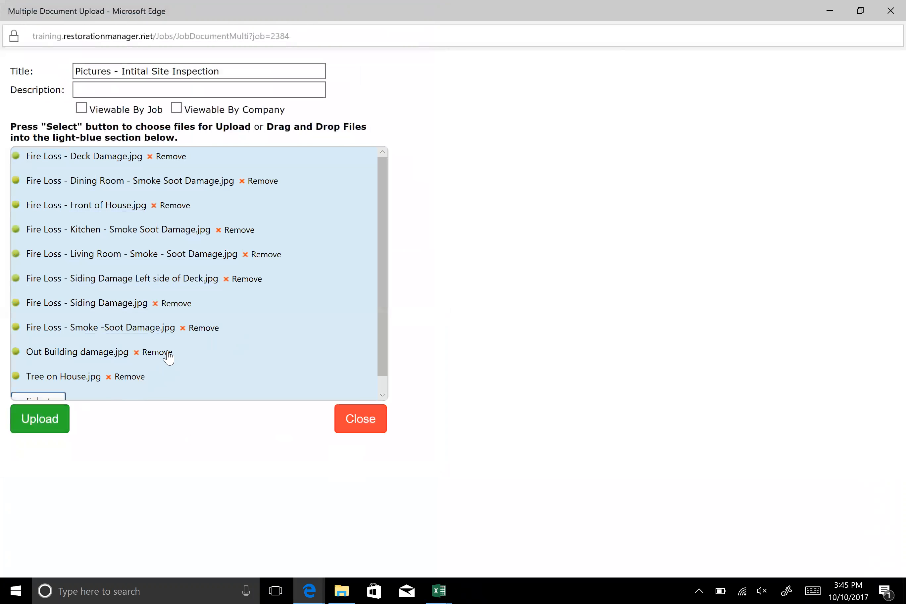
Remove Out Building damage.jpg and Fire Loss - Kitchen - Smoke Soot Damage.jpg from the upload list, and upload the remaining files
{"action": "left_click", "coordinate": [157, 352]}
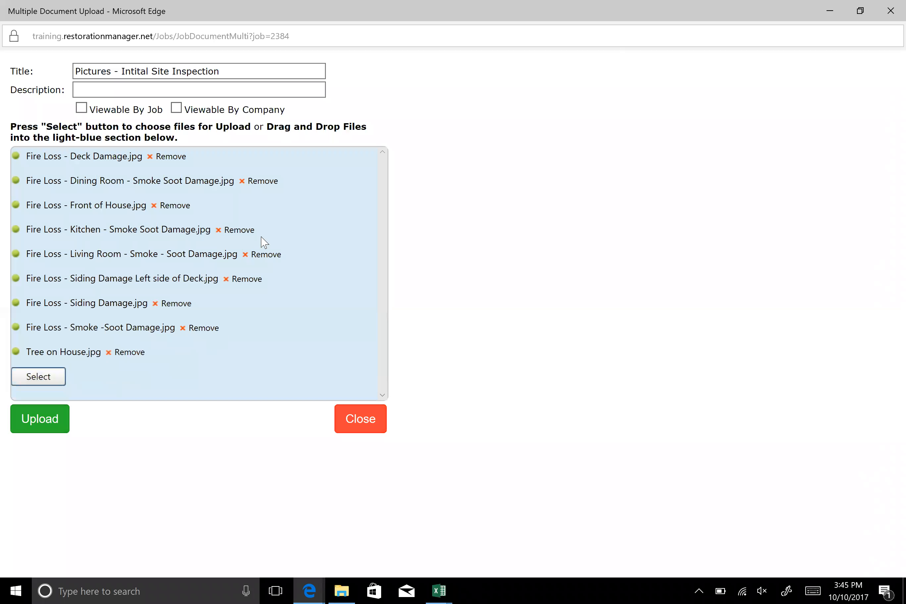
{"action": "left_click", "coordinate": [252, 233]}
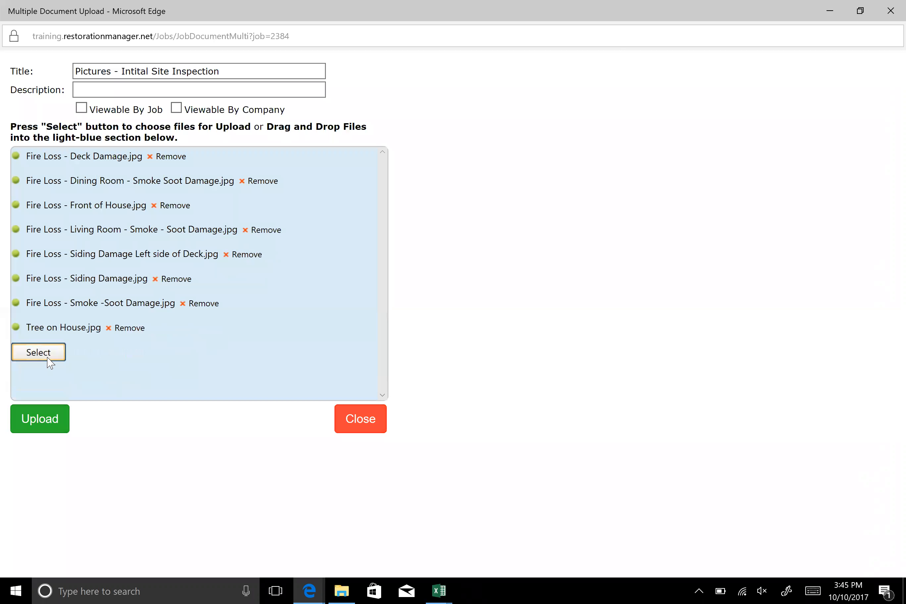
{"action": "left_click", "coordinate": [39, 352]}
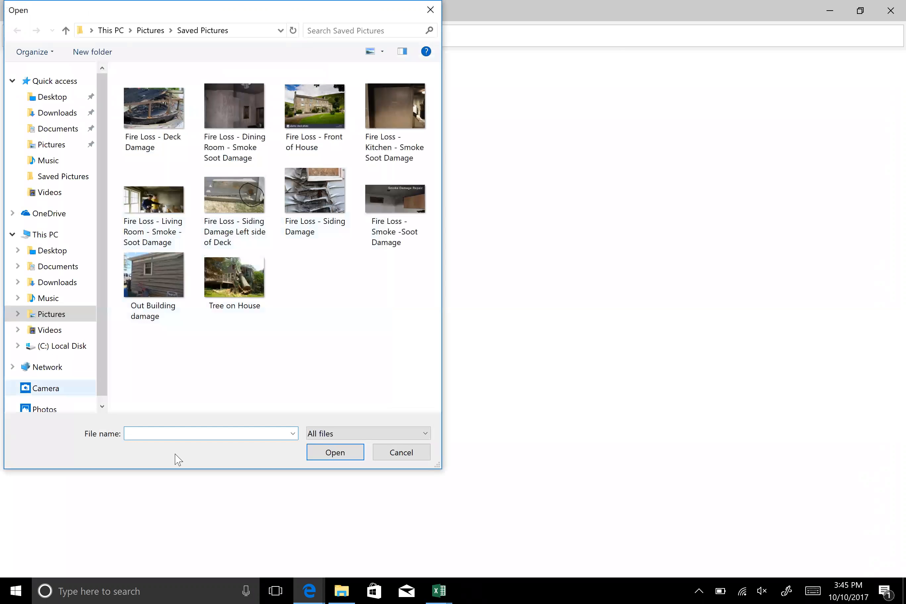
{"action": "left_click", "coordinate": [403, 459]}
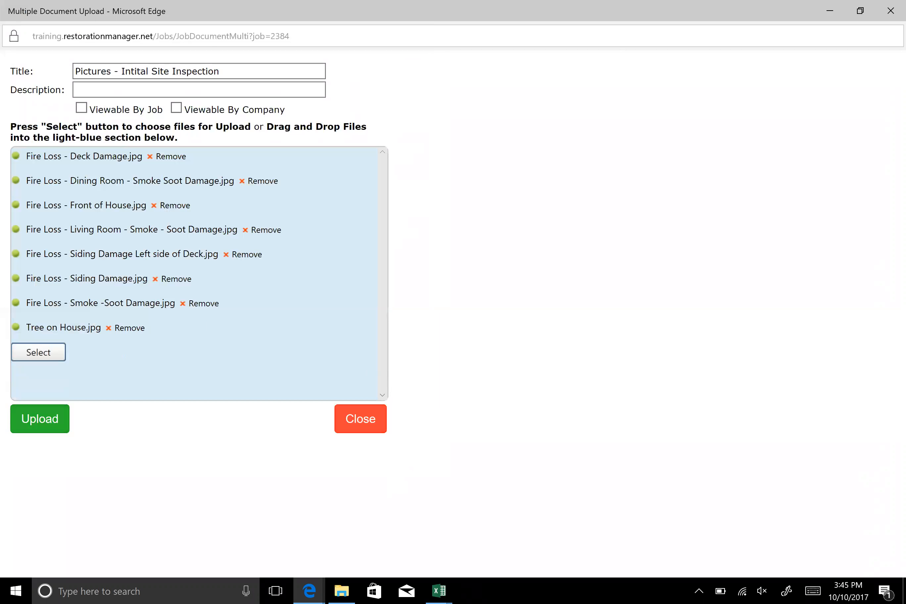
{"action": "left_click", "coordinate": [39, 421]}
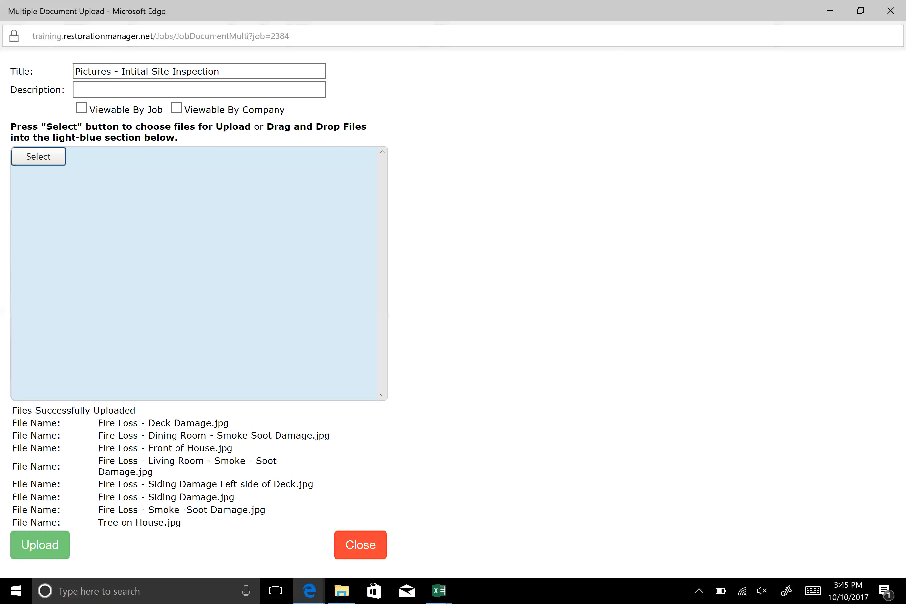
{"action": "left_click", "coordinate": [363, 547]}
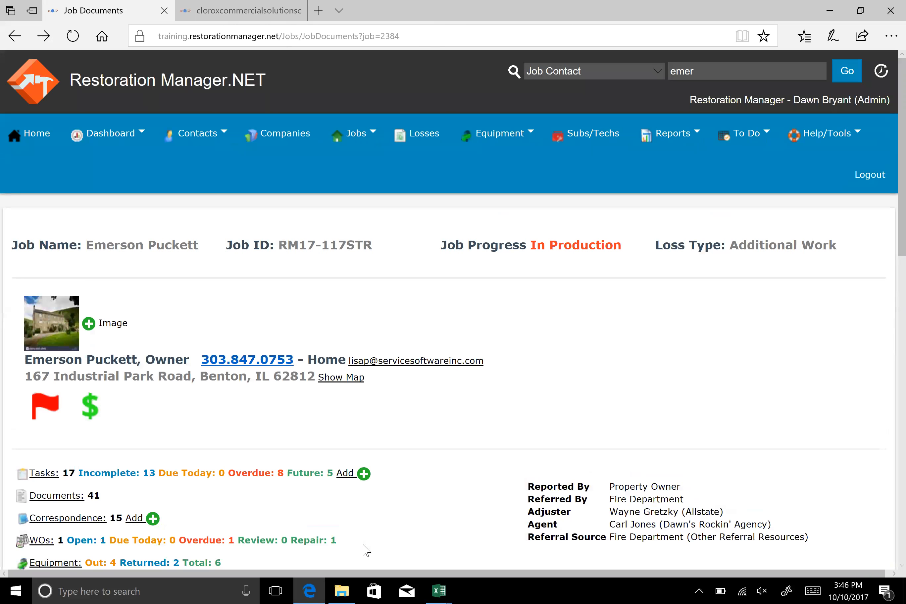
Move the first six "Pictures - Intital Site Inspection" files together into the Initial Job Photos folder and collapse it
{"action": "scroll", "coordinate": [447, 447], "scroll_direction": "down", "scroll_amount": 6}
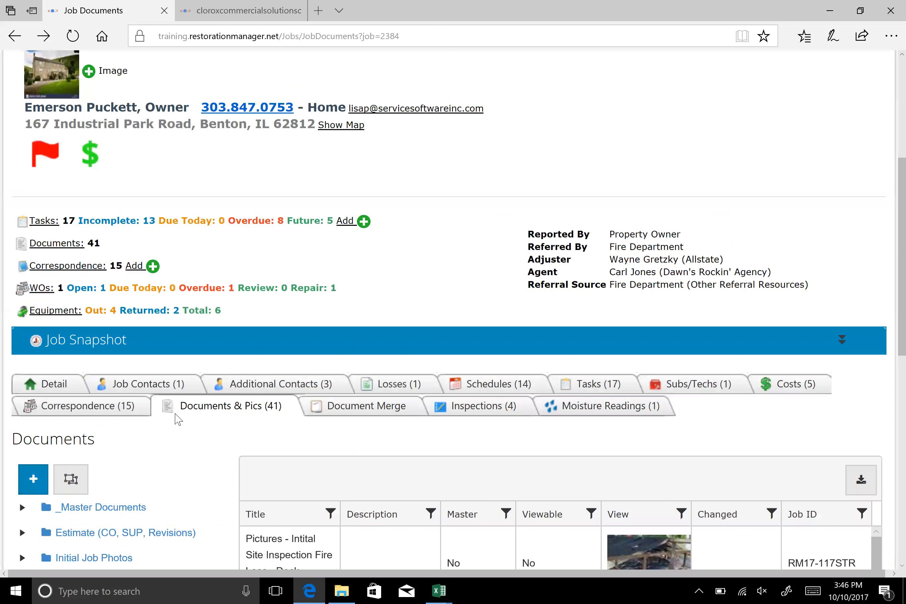
{"action": "scroll", "coordinate": [178, 420], "scroll_direction": "down", "scroll_amount": 3}
{"action": "scroll", "coordinate": [182, 403], "scroll_direction": "down", "scroll_amount": 9}
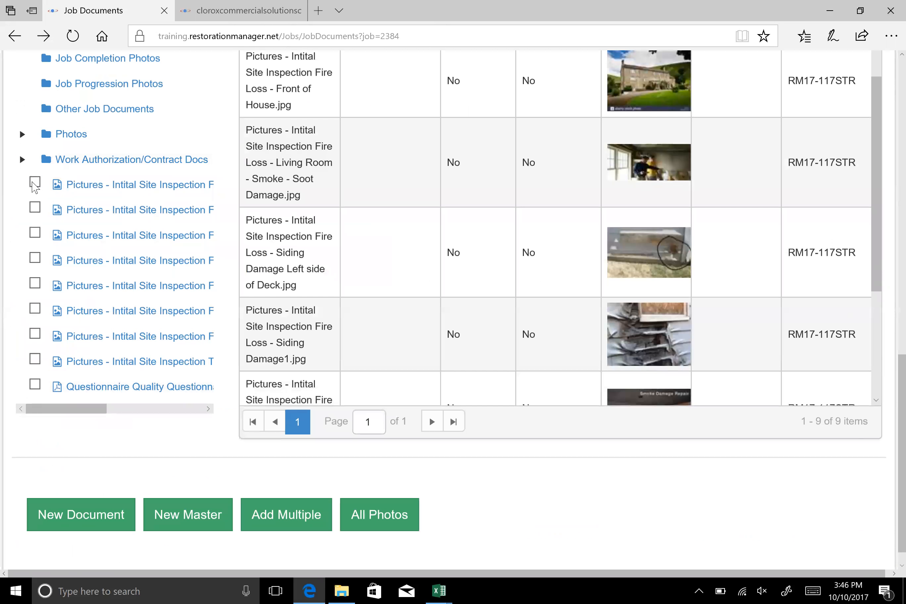
{"action": "left_click", "coordinate": [32, 209]}
{"action": "left_click", "coordinate": [35, 233]}
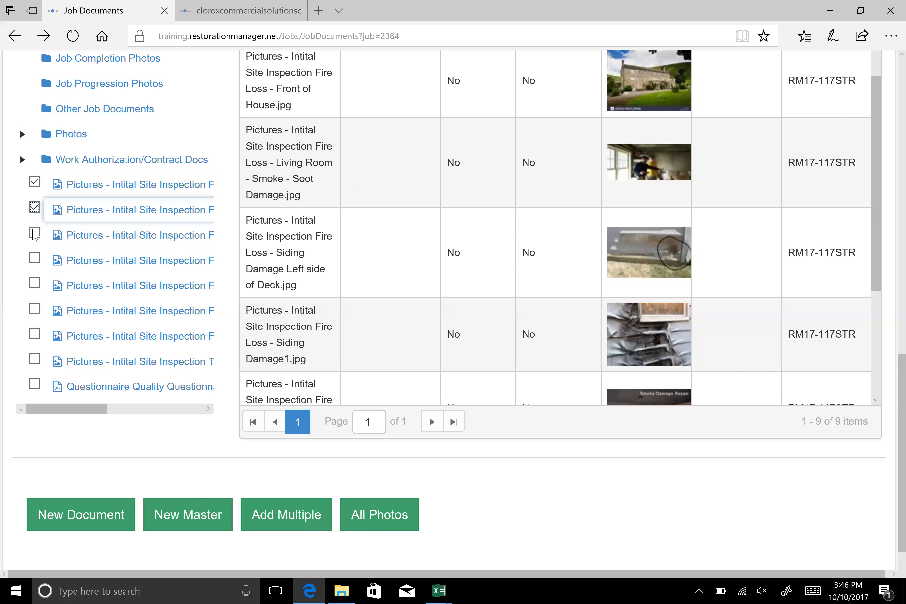
{"action": "left_click", "coordinate": [39, 258]}
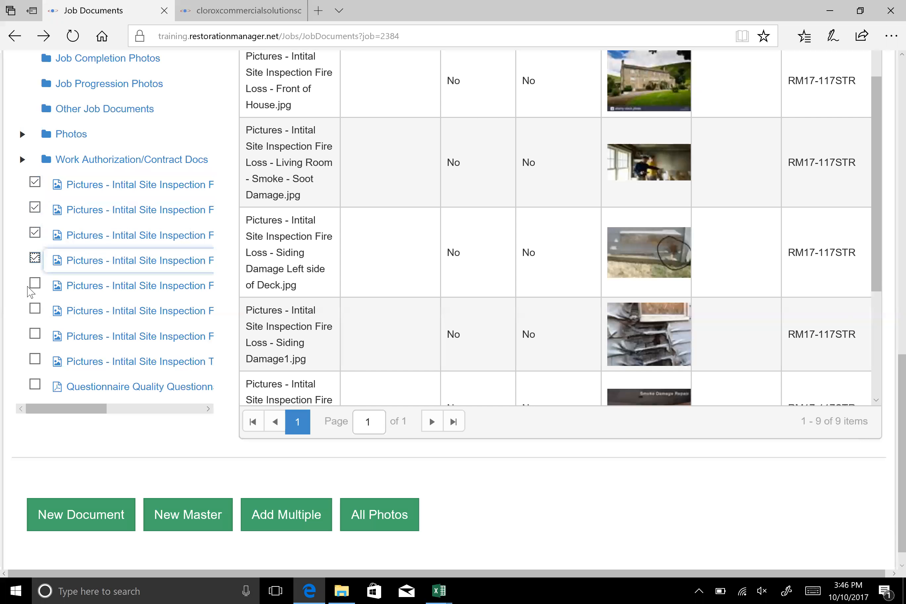
{"action": "left_click", "coordinate": [36, 286]}
{"action": "left_click", "coordinate": [36, 309]}
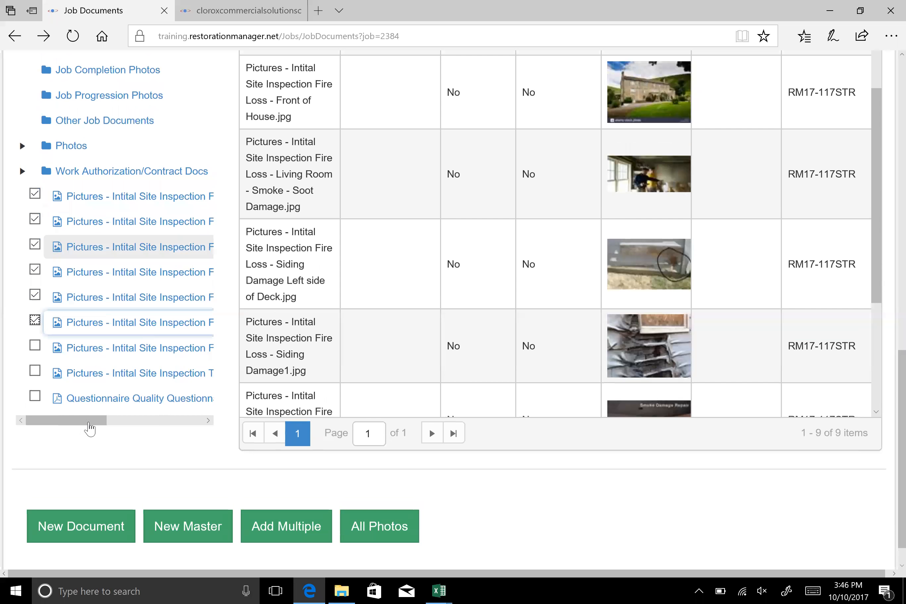
{"action": "scroll", "coordinate": [99, 420], "scroll_direction": "up", "scroll_amount": 5}
{"action": "left_click_drag", "start_coordinate": [83, 357], "coordinate": [83, 273]}
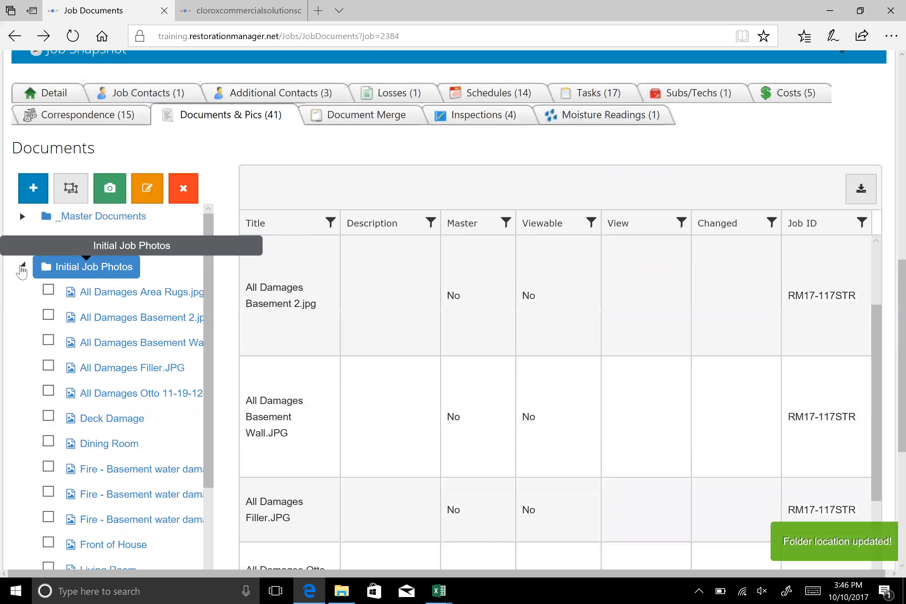
{"action": "left_click", "coordinate": [22, 267]}
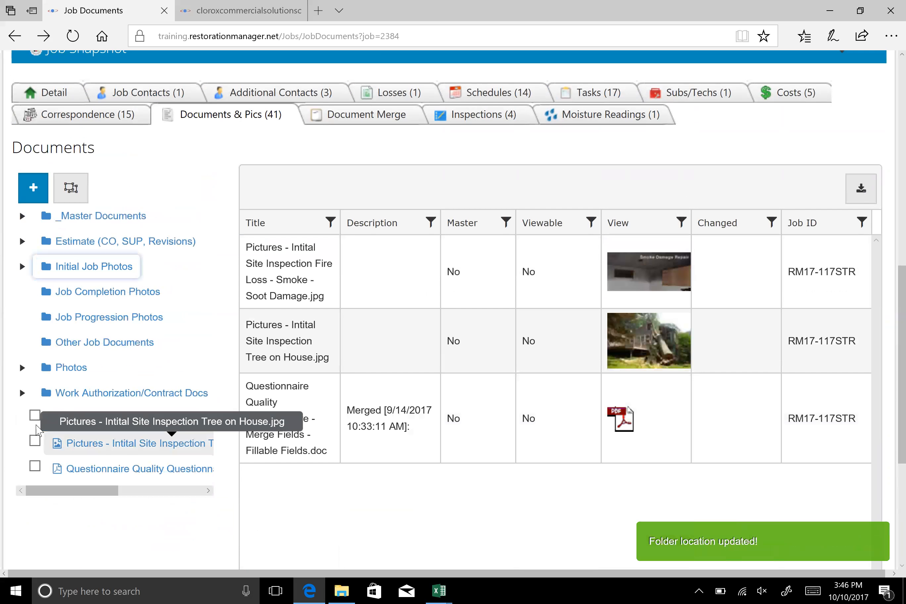
Move the two remaining site inspection pictures and the Questionnaire document into the Job Progression Photos folder and collapse it
{"action": "left_click", "coordinate": [35, 415]}
{"action": "left_click", "coordinate": [35, 440]}
{"action": "left_click", "coordinate": [34, 467]}
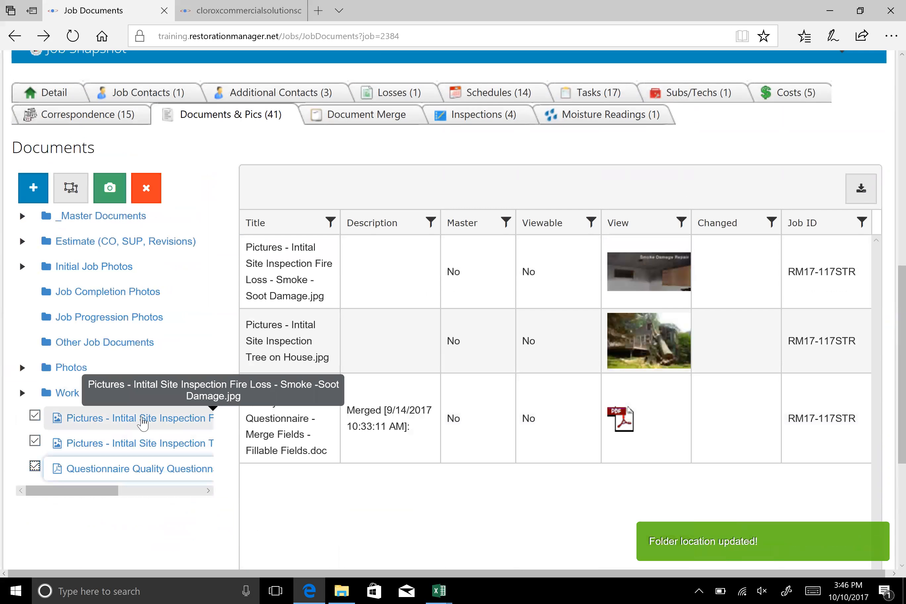
{"action": "left_click_drag", "start_coordinate": [143, 423], "coordinate": [127, 316]}
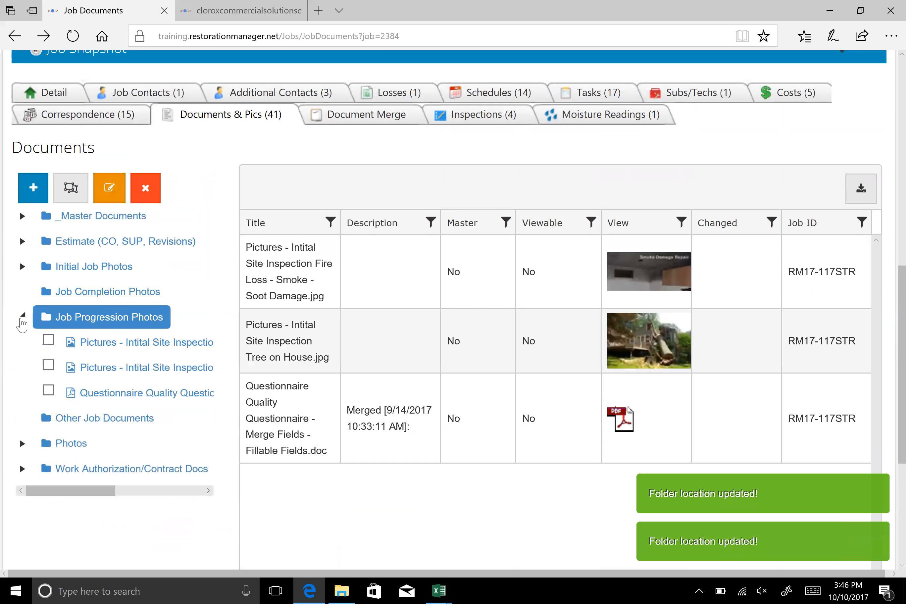
{"action": "left_click", "coordinate": [21, 316]}
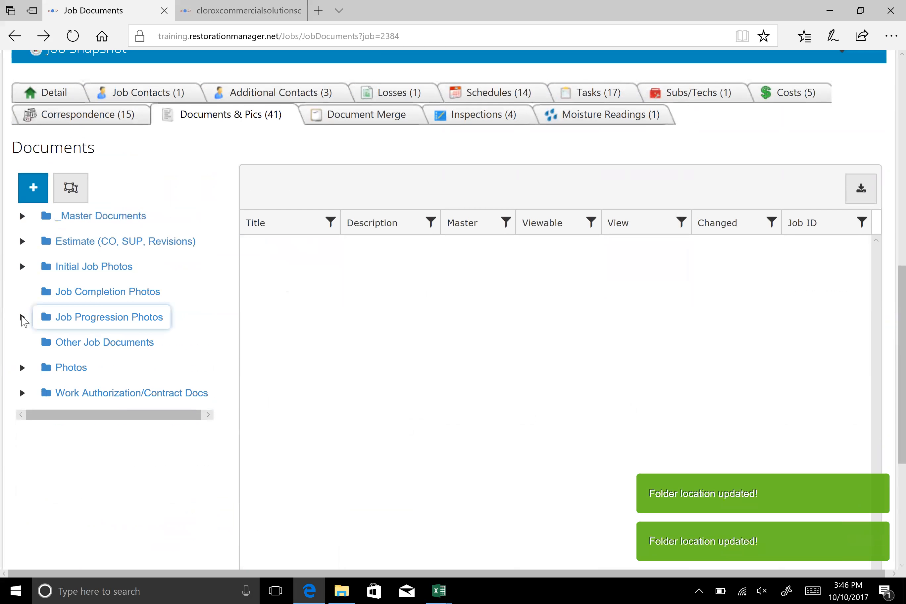
Open the job's correspondence and review the listed entries and the available filters
{"action": "scroll", "coordinate": [166, 366], "scroll_direction": "down", "scroll_amount": 5}
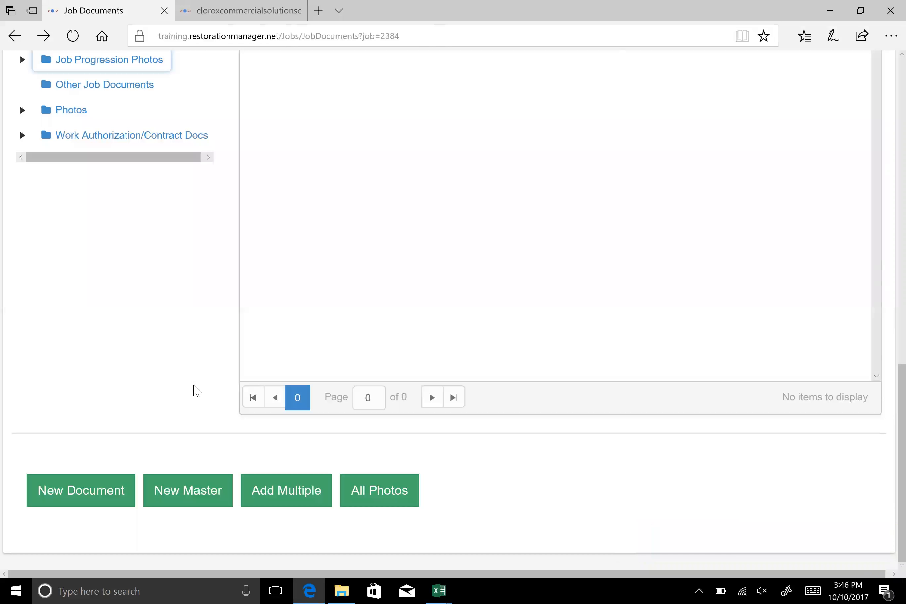
{"action": "scroll", "coordinate": [195, 394], "scroll_direction": "up", "scroll_amount": 5}
{"action": "scroll", "coordinate": [196, 394], "scroll_direction": "up", "scroll_amount": 4}
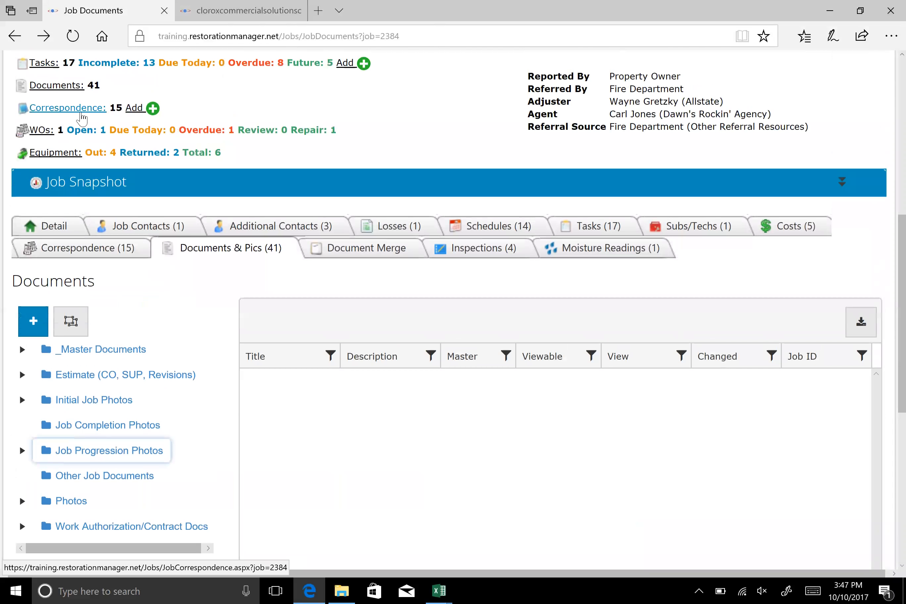
{"action": "scroll", "coordinate": [359, 132], "scroll_direction": "up", "scroll_amount": 1}
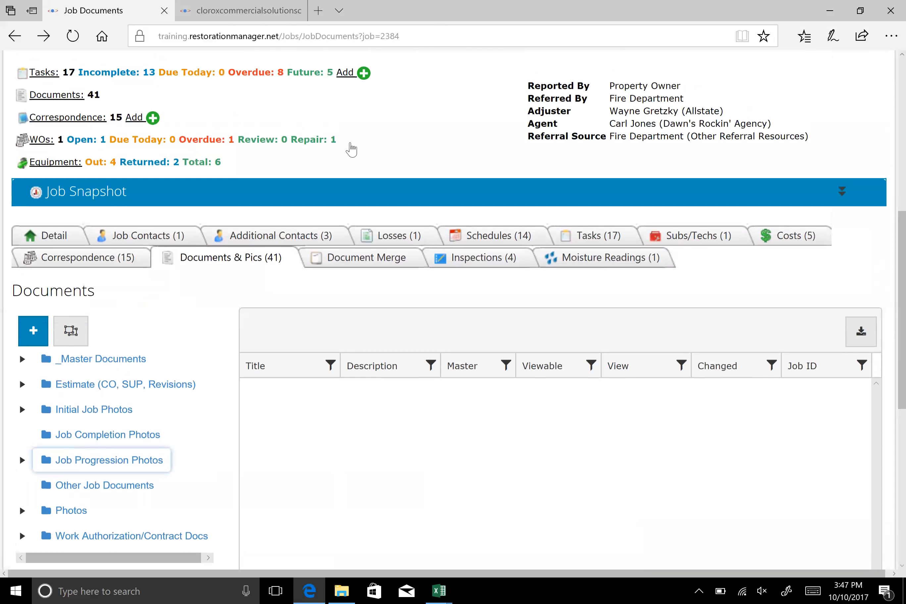
{"action": "scroll", "coordinate": [351, 149], "scroll_direction": "up", "scroll_amount": 2}
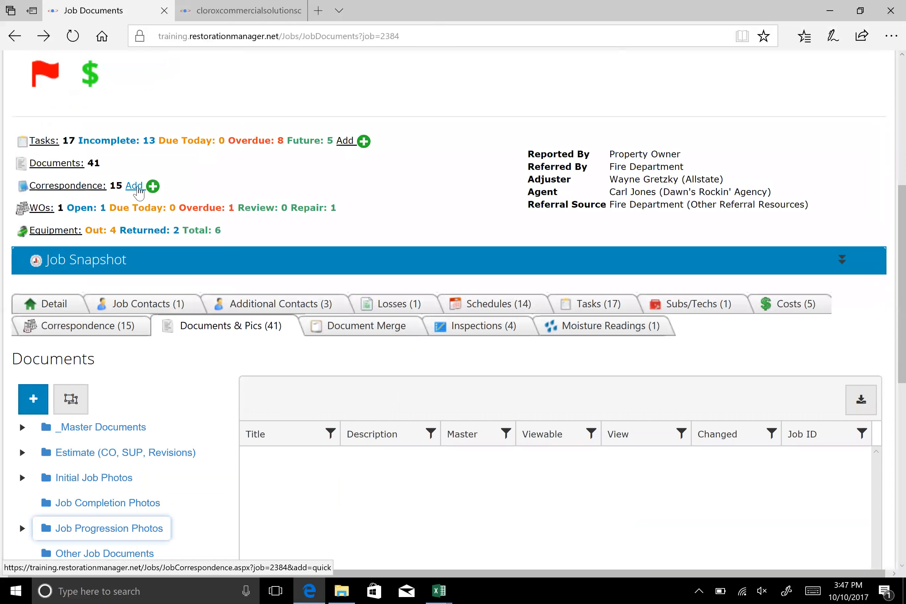
{"action": "left_click", "coordinate": [79, 187]}
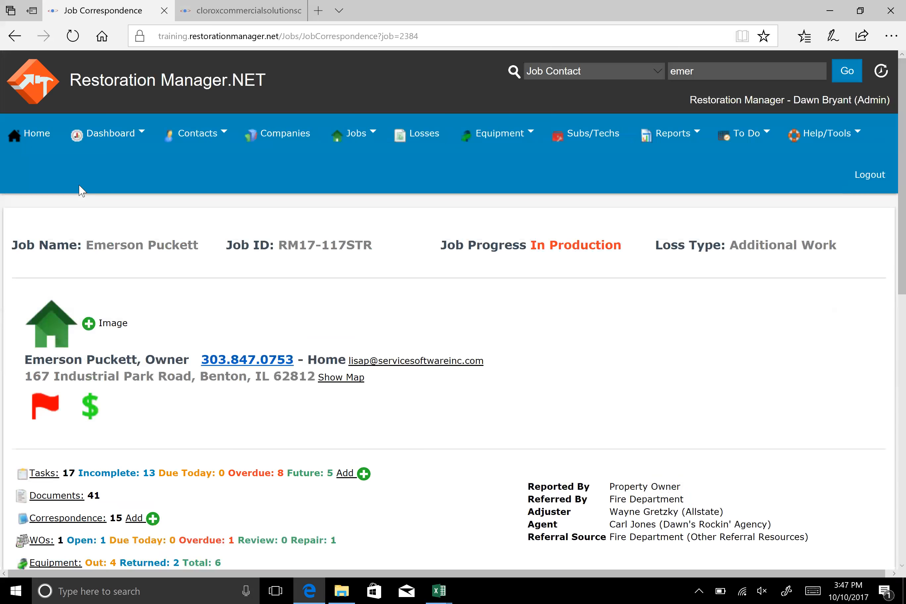
{"action": "scroll", "coordinate": [739, 310], "scroll_direction": "down", "scroll_amount": 1}
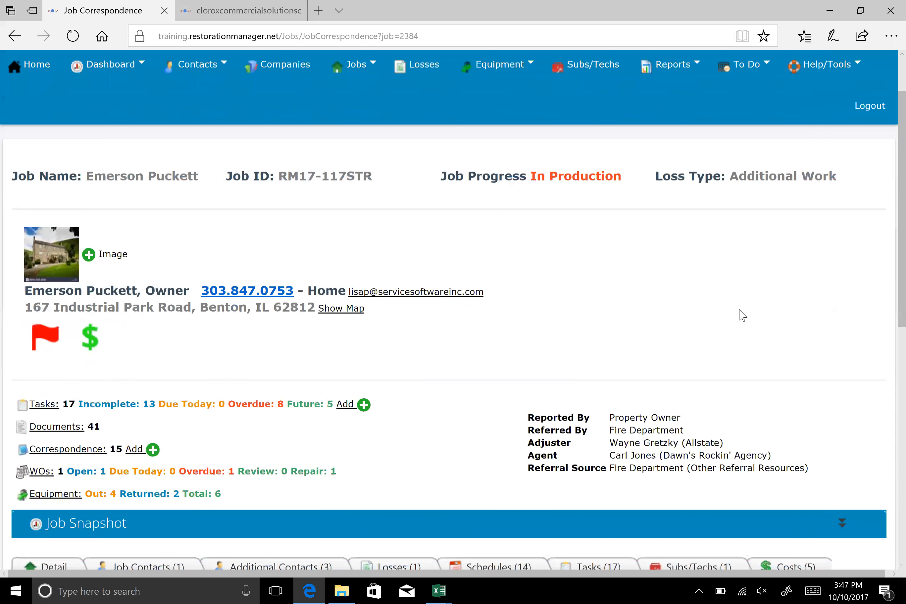
{"action": "scroll", "coordinate": [84, 187], "scroll_direction": "down", "scroll_amount": 4}
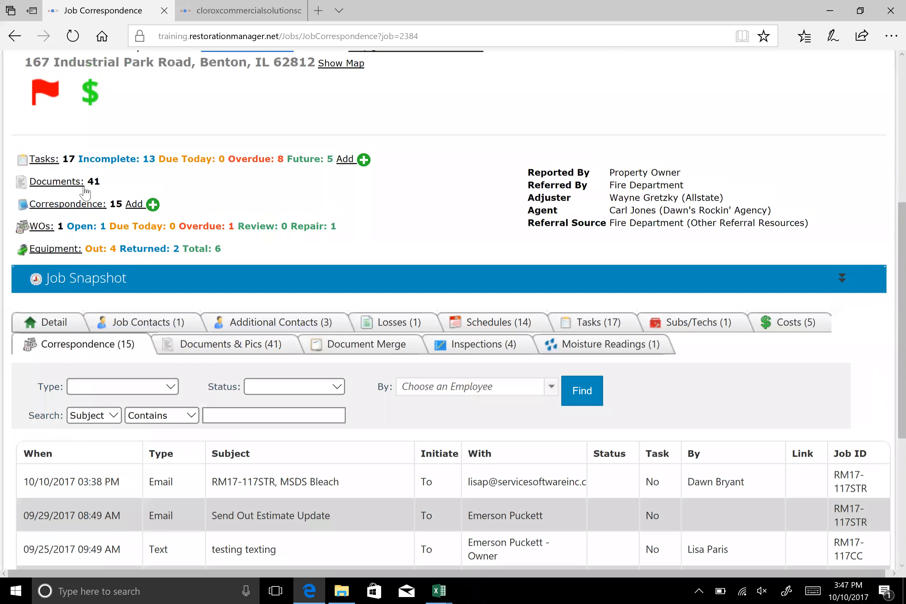
{"action": "scroll", "coordinate": [86, 192], "scroll_direction": "down", "scroll_amount": 3}
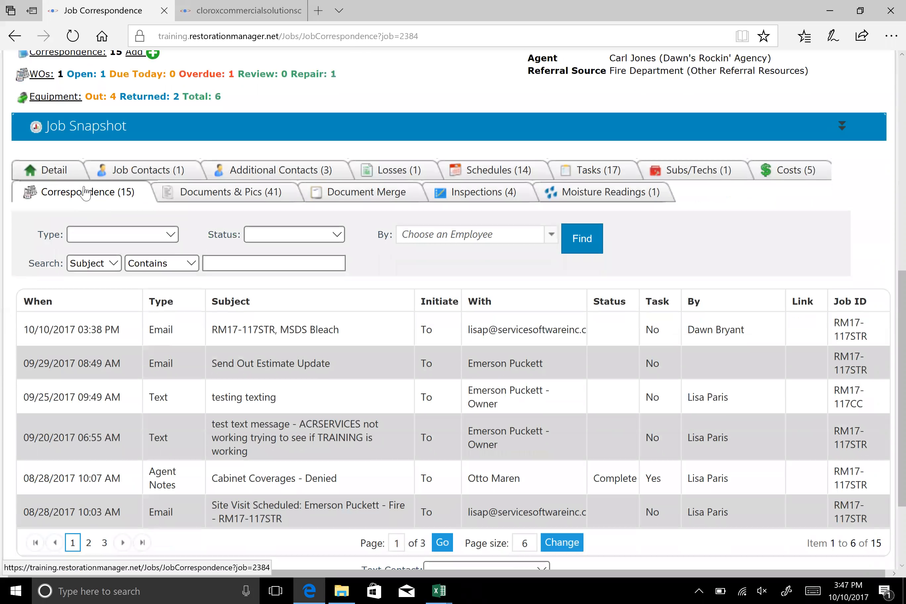
{"action": "scroll", "coordinate": [757, 372], "scroll_direction": "down", "scroll_amount": 1}
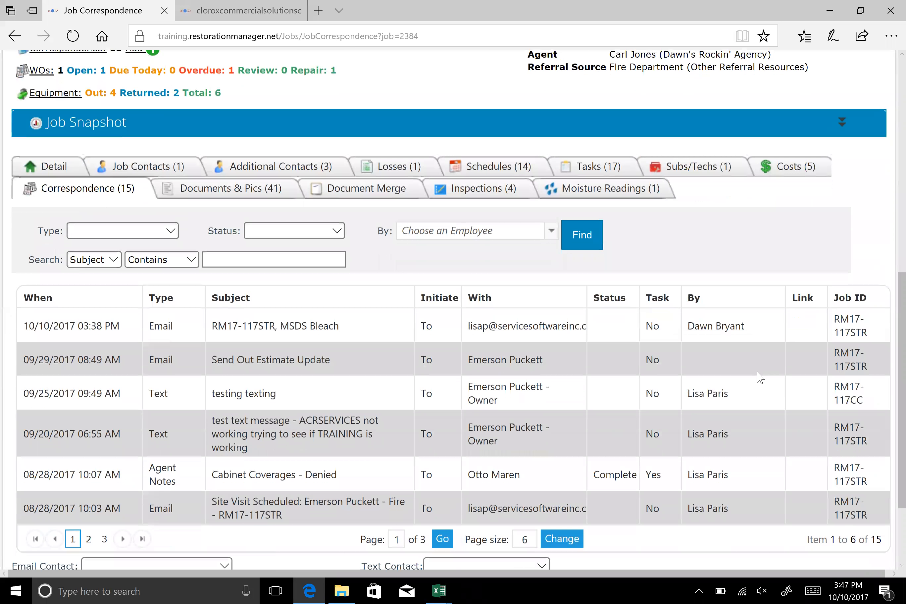
{"action": "scroll", "coordinate": [757, 376], "scroll_direction": "down", "scroll_amount": 2}
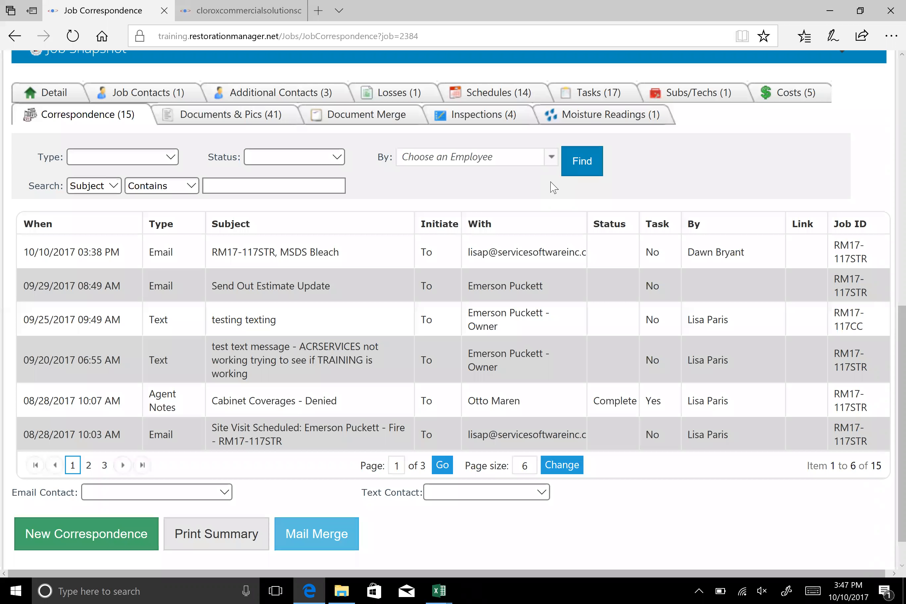
Filter the job's correspondence by the Email type and view the matching entries
{"action": "left_click", "coordinate": [170, 158]}
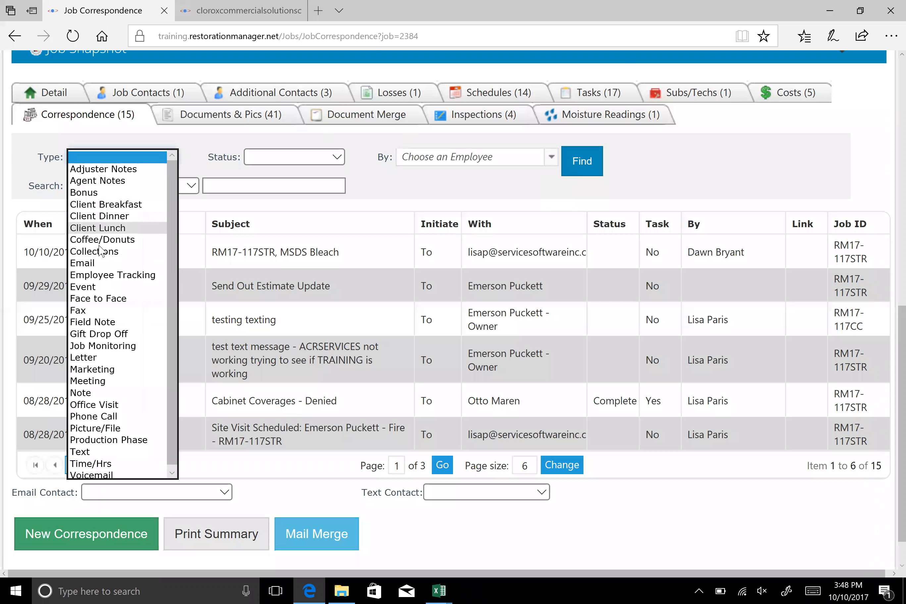
{"action": "left_click", "coordinate": [107, 263]}
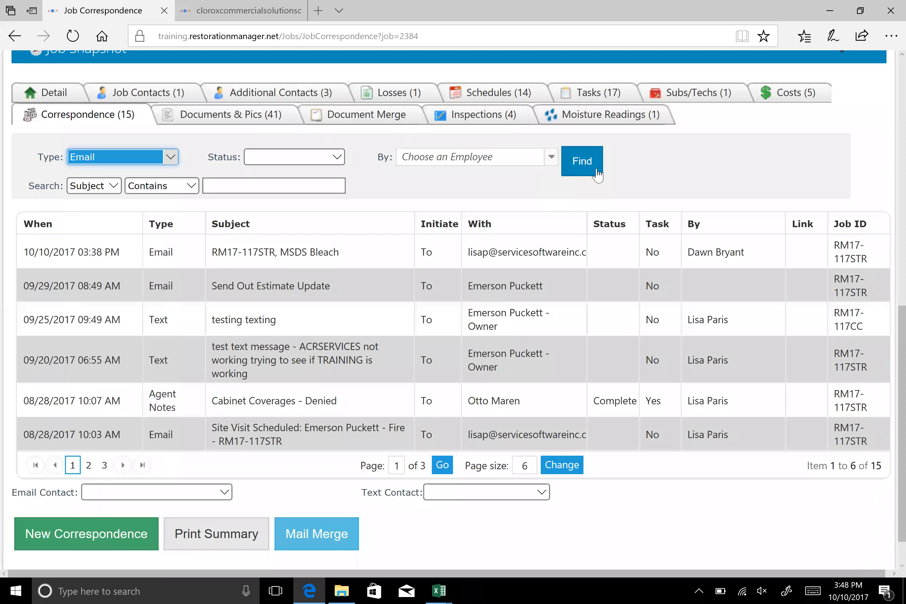
{"action": "left_click", "coordinate": [585, 171]}
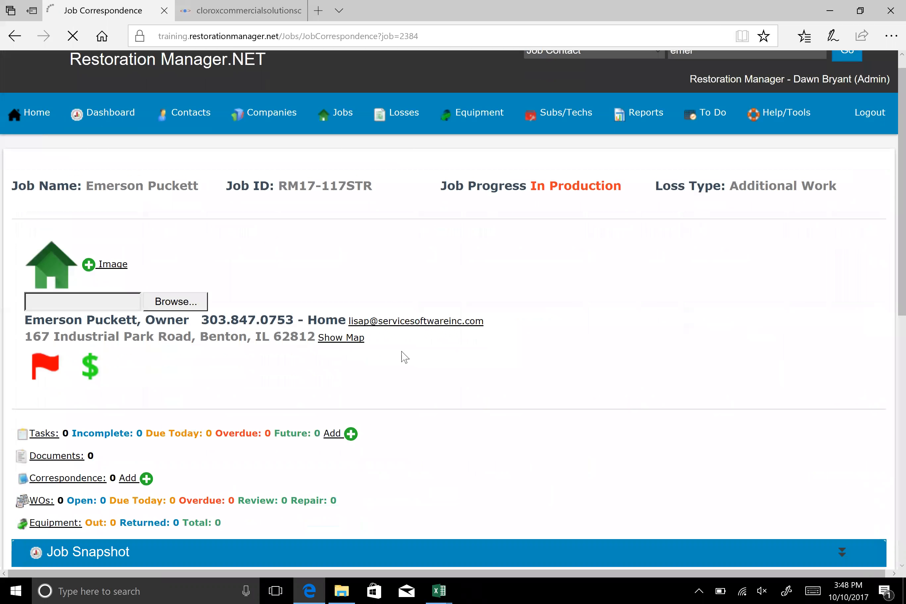
{"action": "scroll", "coordinate": [275, 341], "scroll_direction": "down", "scroll_amount": 5}
{"action": "scroll", "coordinate": [194, 386], "scroll_direction": "down", "scroll_amount": 5}
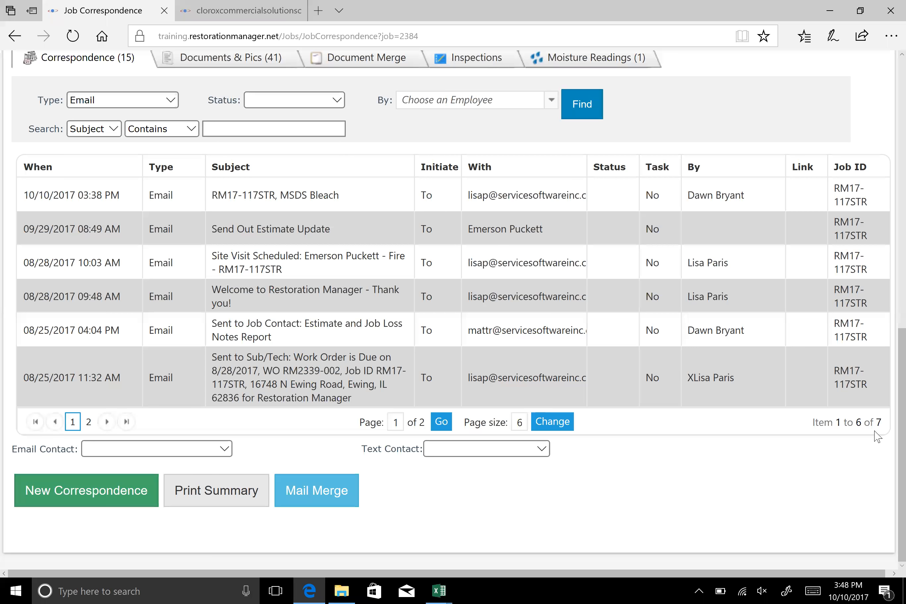
Set the correspondence list's page size to 7
{"action": "left_click", "coordinate": [522, 422]}
{"action": "left_click", "coordinate": [521, 423]}
{"action": "key", "text": "BackSpace"}
{"action": "type", "text": "7"}
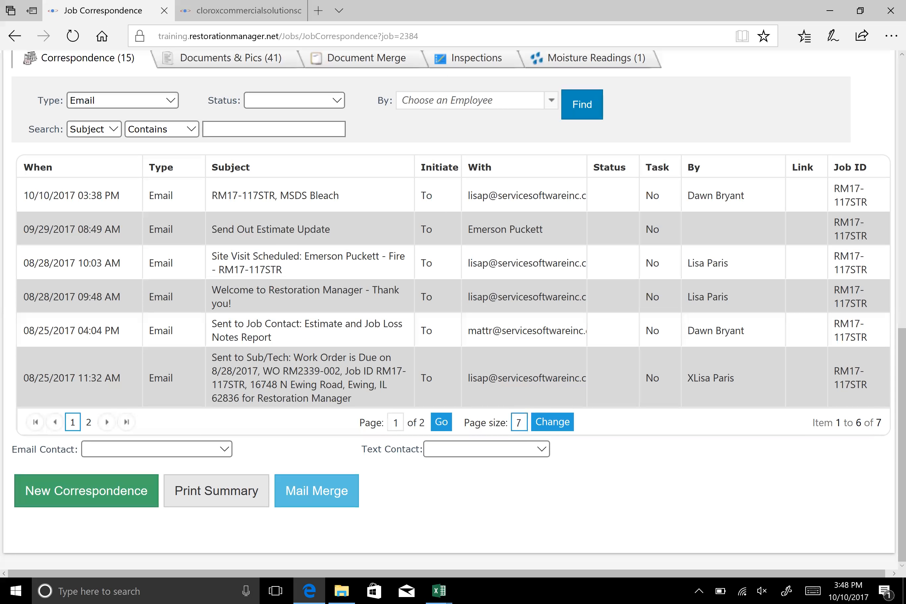
{"action": "left_click", "coordinate": [543, 428]}
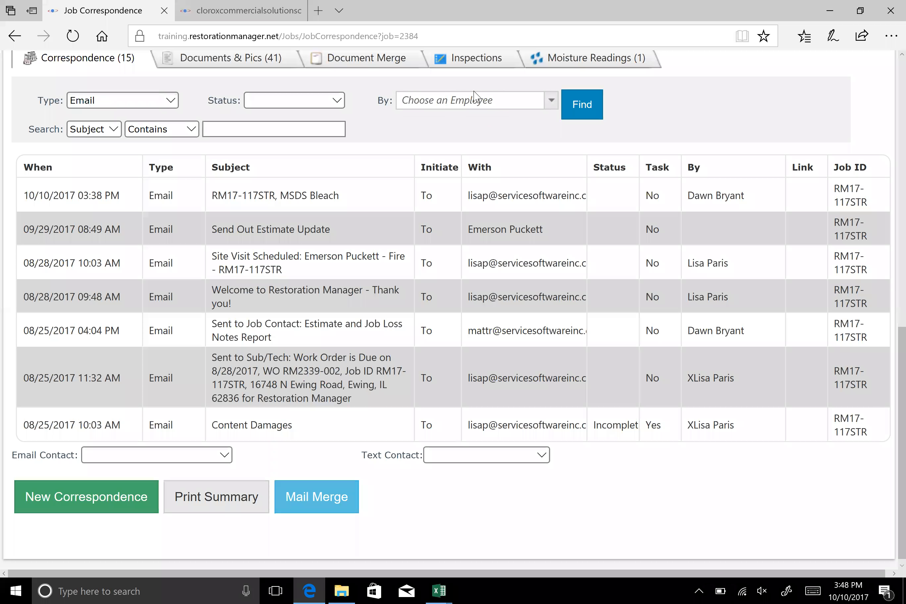
Filter the job's email correspondence by the employee listed under Restoration Manager, and look over the available correspondence types
{"action": "left_click", "coordinate": [463, 101]}
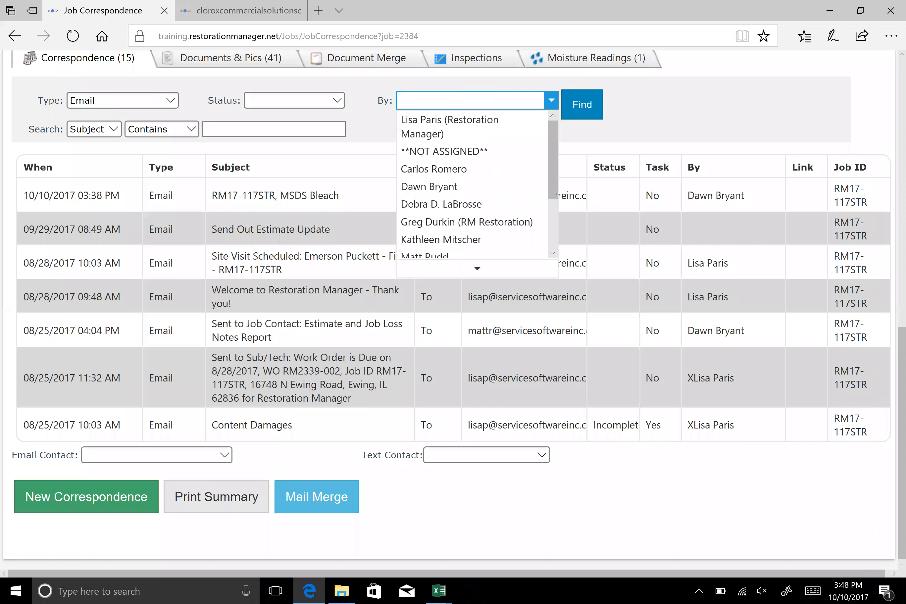
{"action": "left_click", "coordinate": [463, 125]}
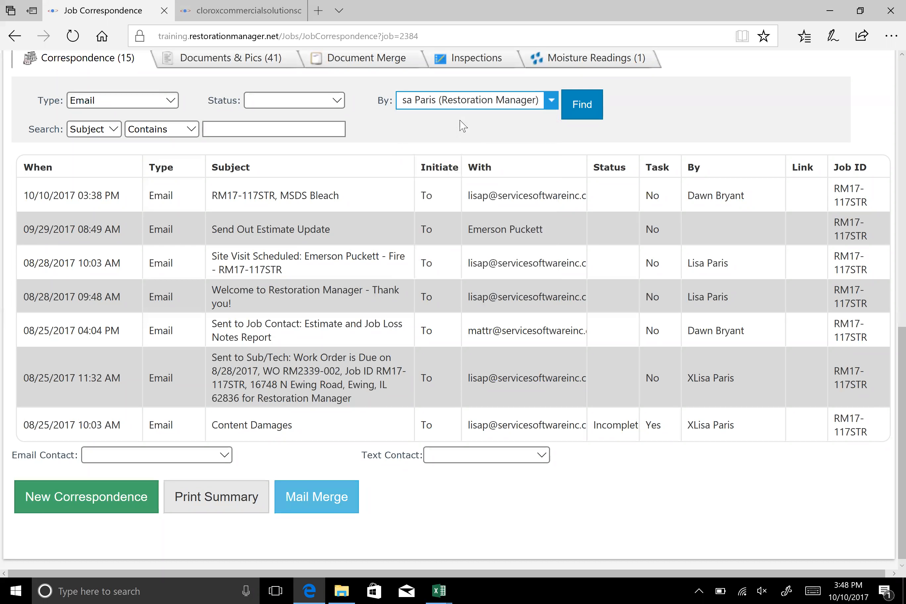
{"action": "left_click", "coordinate": [576, 109]}
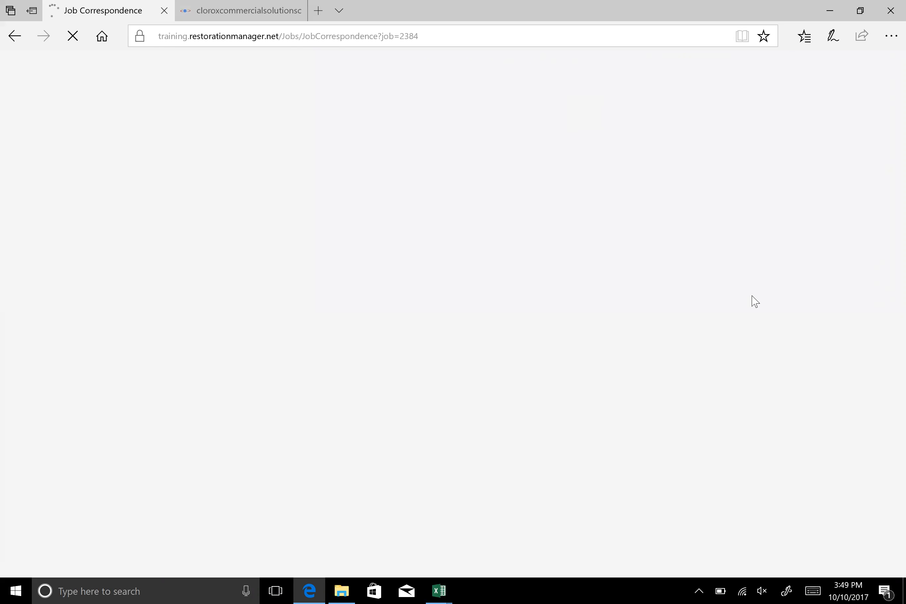
{"action": "scroll", "coordinate": [753, 301], "scroll_direction": "down", "scroll_amount": 10}
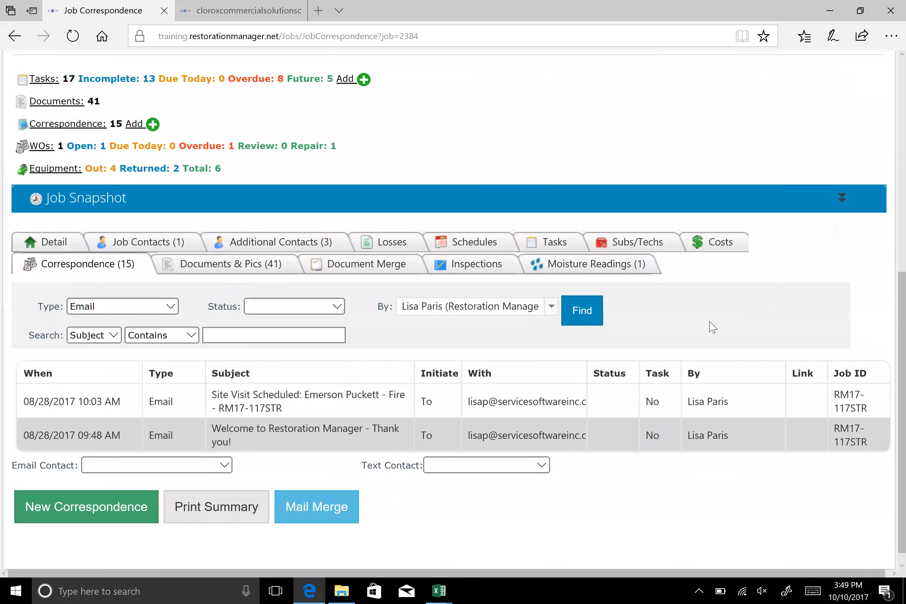
{"action": "scroll", "coordinate": [713, 327], "scroll_direction": "down", "scroll_amount": 1}
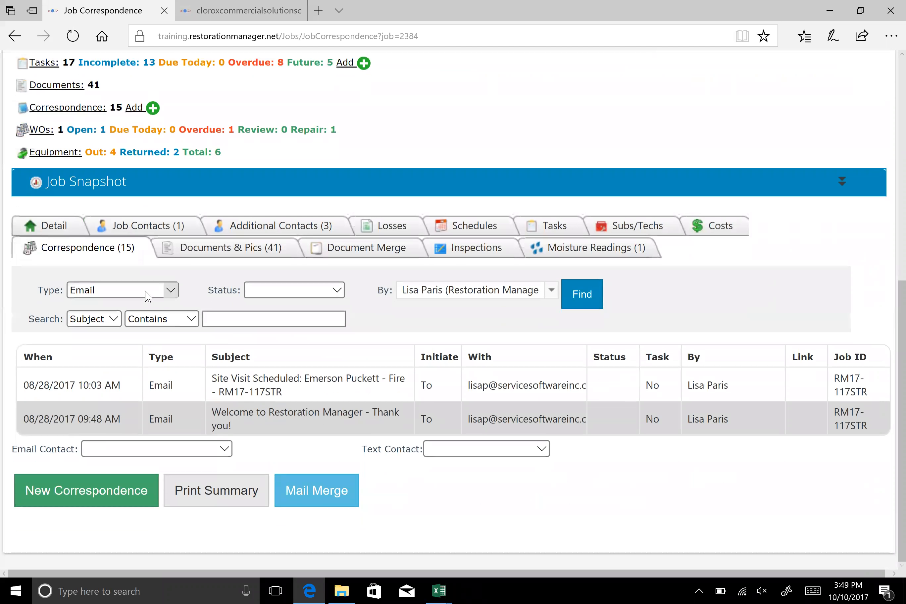
{"action": "left_click", "coordinate": [171, 290]}
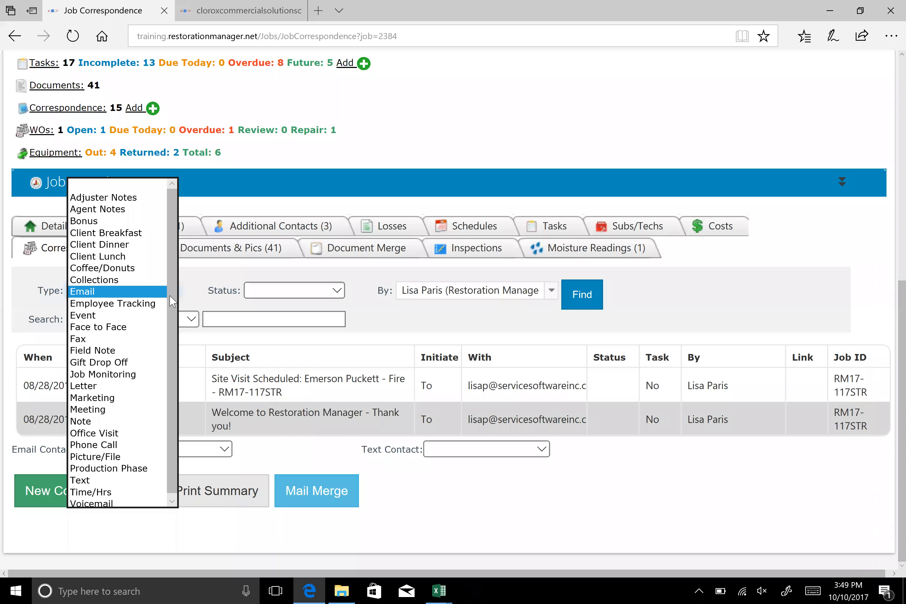
{"action": "left_click", "coordinate": [665, 310]}
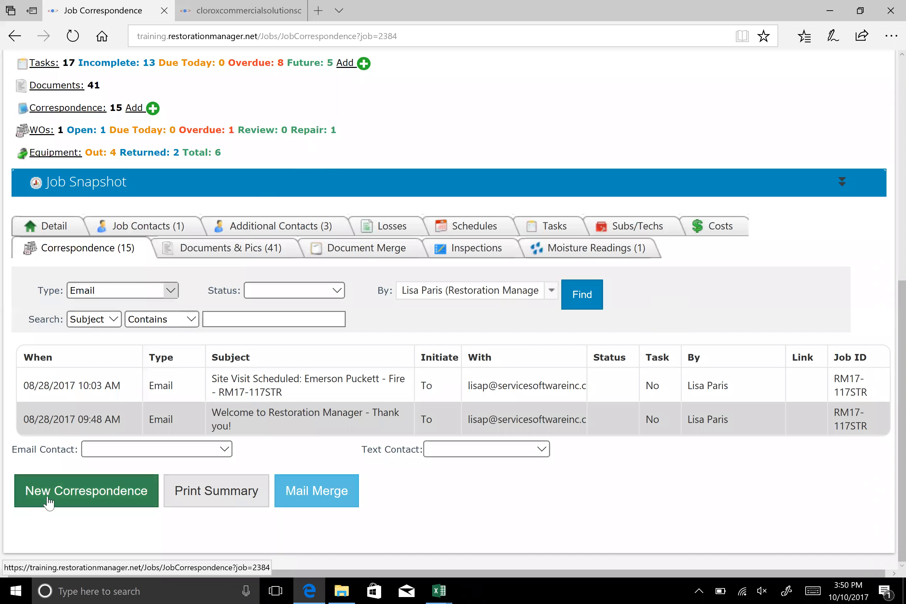
Start a new correspondence entry for the job with the type Phone Call and the direction From
{"action": "left_click", "coordinate": [65, 499]}
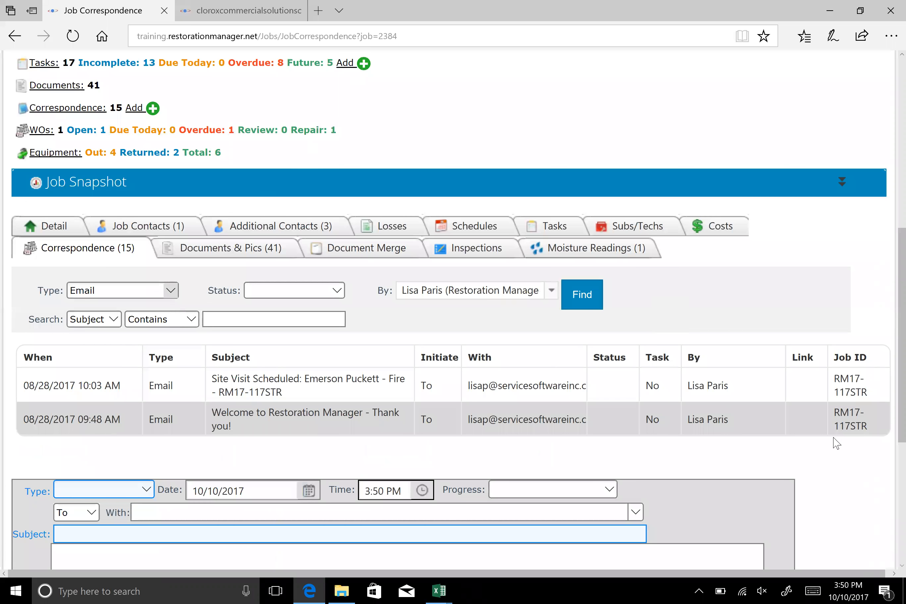
{"action": "scroll", "coordinate": [842, 436], "scroll_direction": "down", "scroll_amount": 4}
{"action": "scroll", "coordinate": [856, 415], "scroll_direction": "down", "scroll_amount": 3}
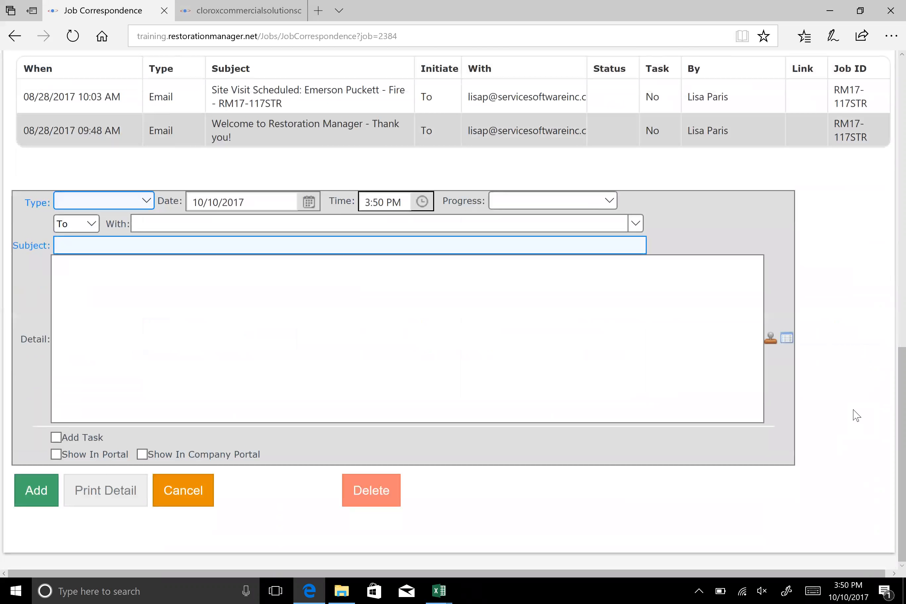
{"action": "left_click", "coordinate": [140, 204]}
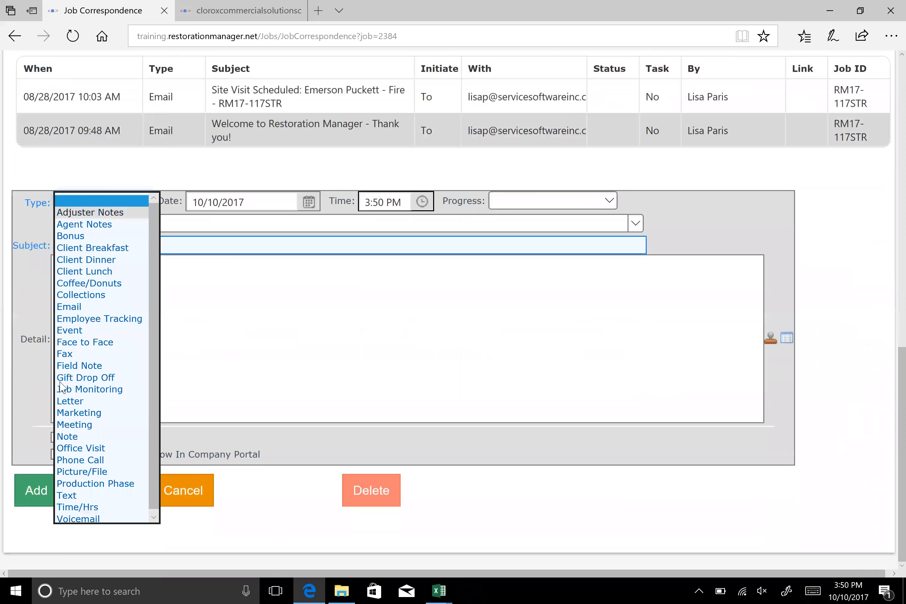
{"action": "left_click", "coordinate": [86, 460]}
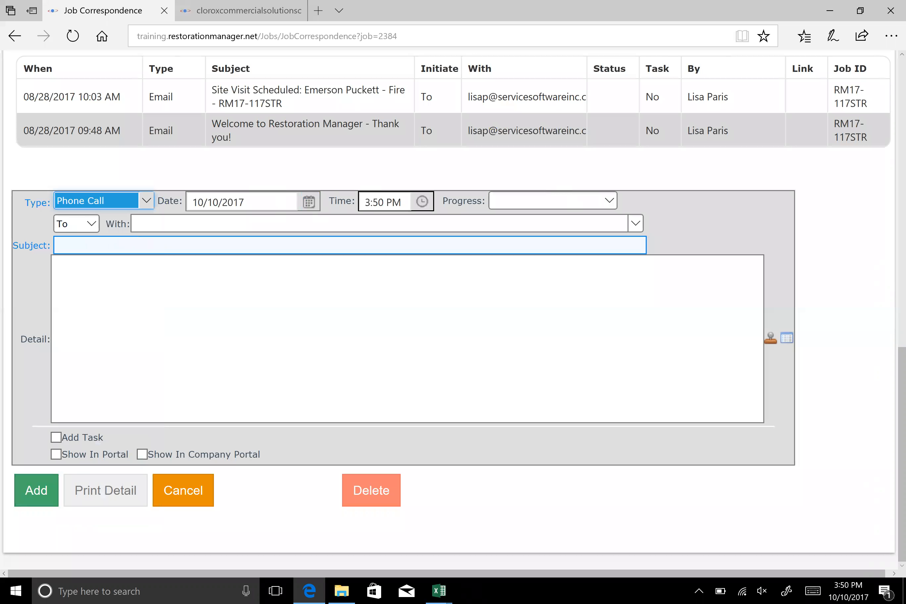
{"action": "left_click", "coordinate": [94, 226]}
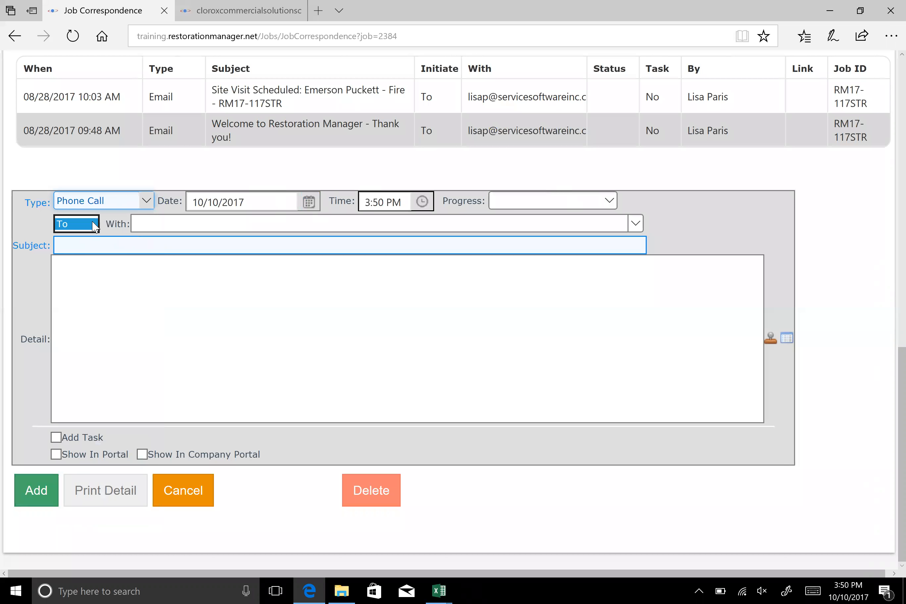
{"action": "left_click", "coordinate": [72, 238]}
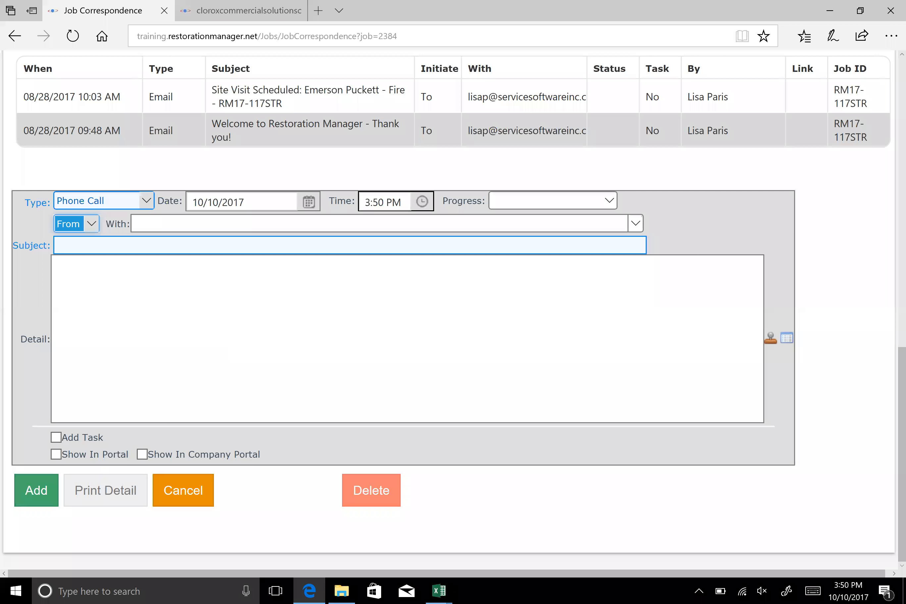
Choose a listed contact as the person the phone call was with, and replace it with a manually entered contact name
{"action": "left_click", "coordinate": [635, 224]}
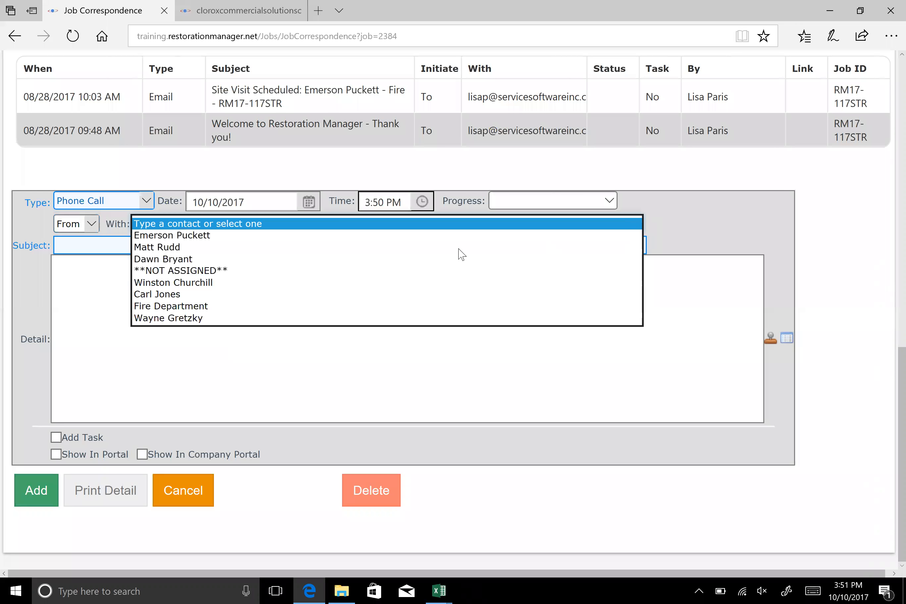
{"action": "left_click", "coordinate": [172, 247]}
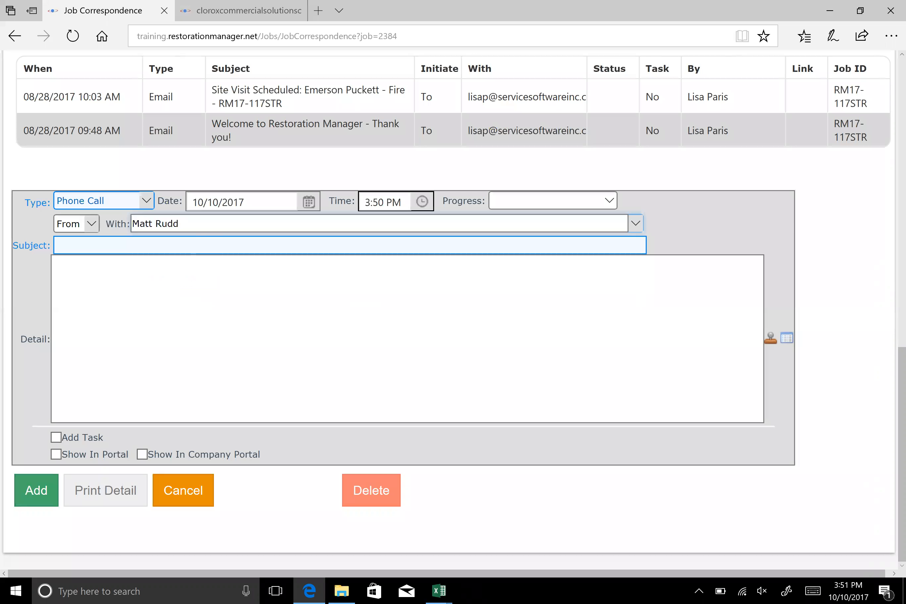
{"action": "left_click_drag", "start_coordinate": [187, 224], "coordinate": [0, 227]}
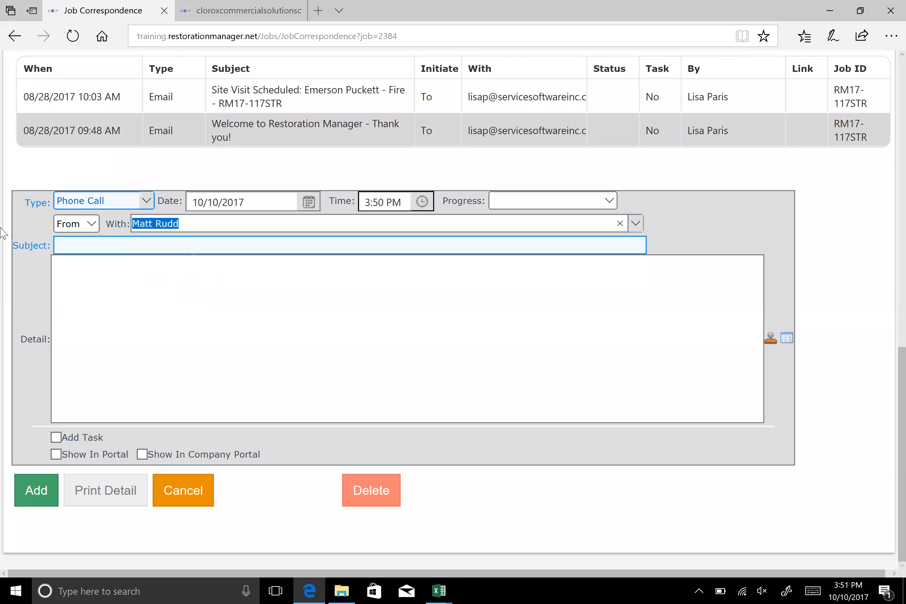
{"action": "type", "text": "Otto"}
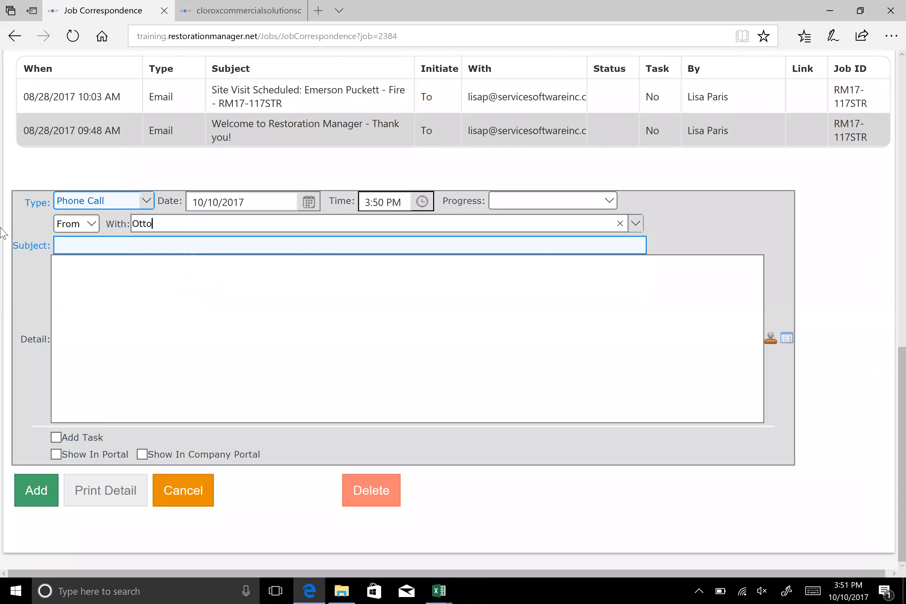
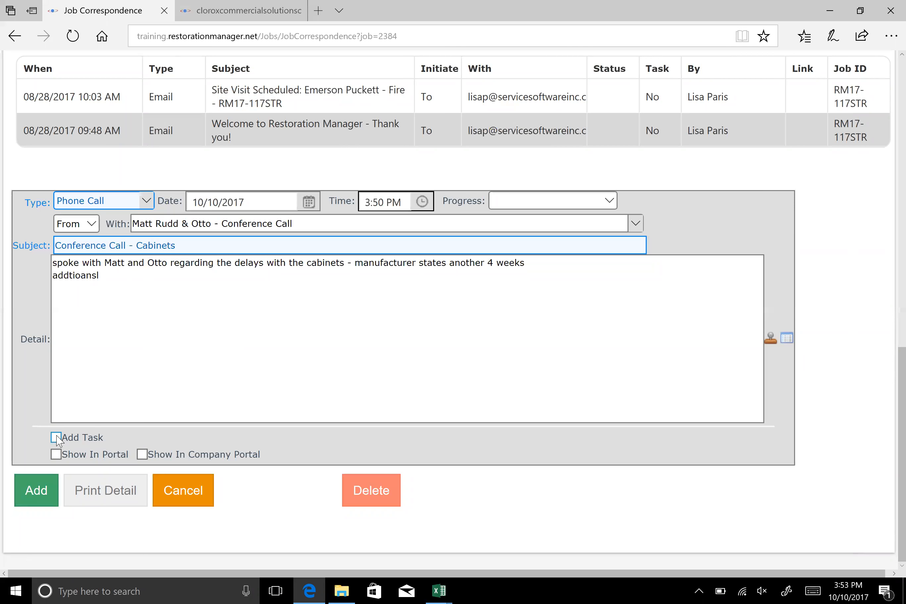
Add a task to the phone call entry with a due date of 11/07/2017
{"action": "left_click", "coordinate": [56, 438]}
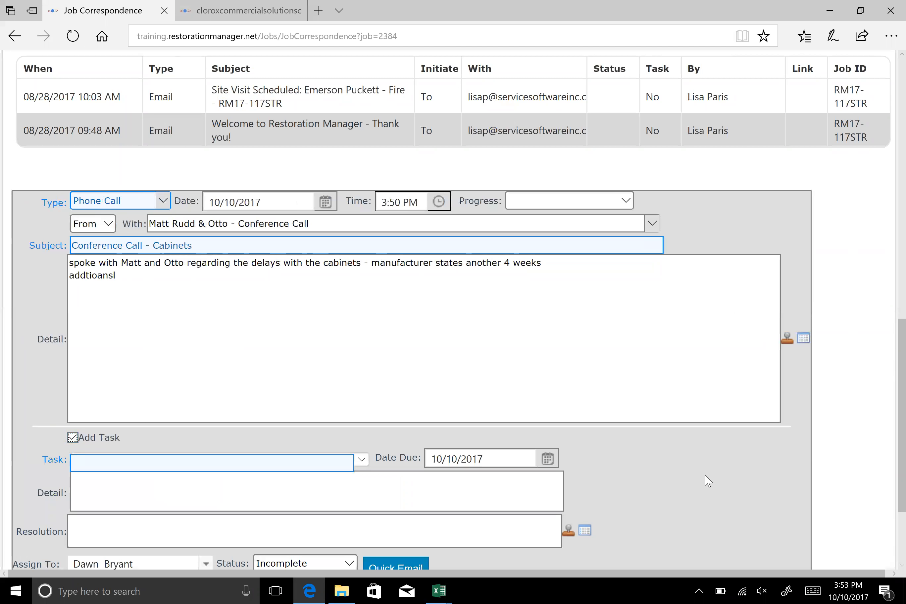
{"action": "left_click", "coordinate": [548, 459]}
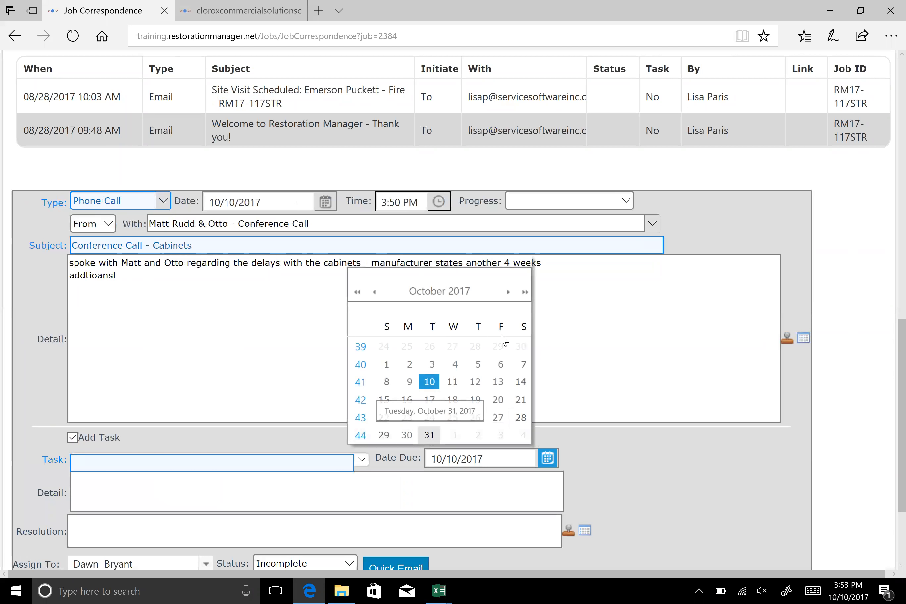
{"action": "left_click", "coordinate": [507, 292]}
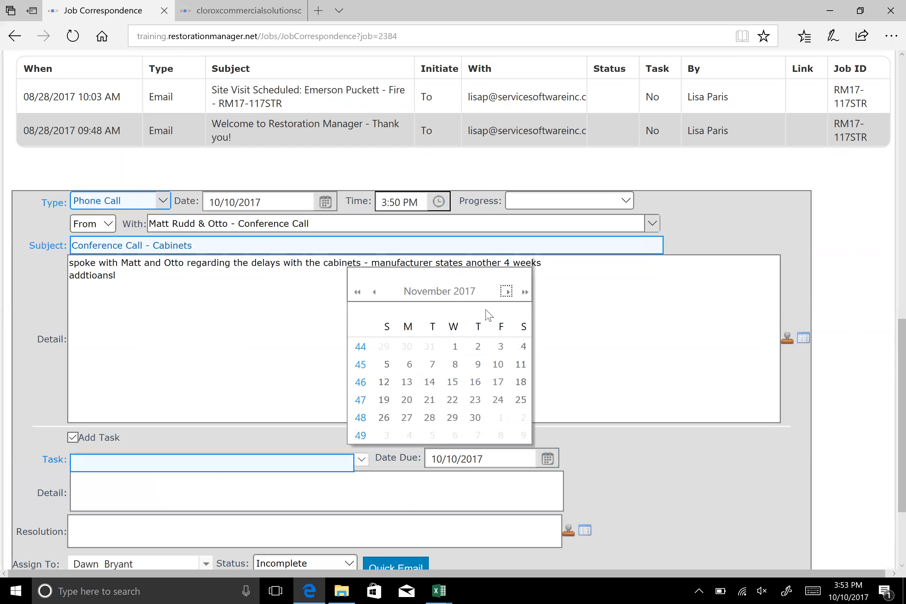
{"action": "left_click", "coordinate": [432, 363]}
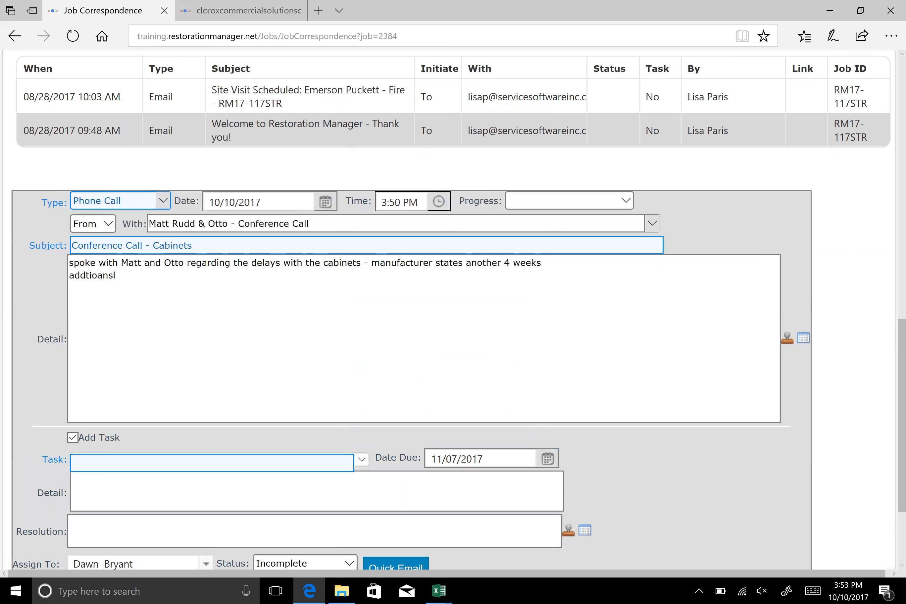
Choose Follow-up Call as the task and enter "call manu" as its detail
{"action": "left_click", "coordinate": [258, 466]}
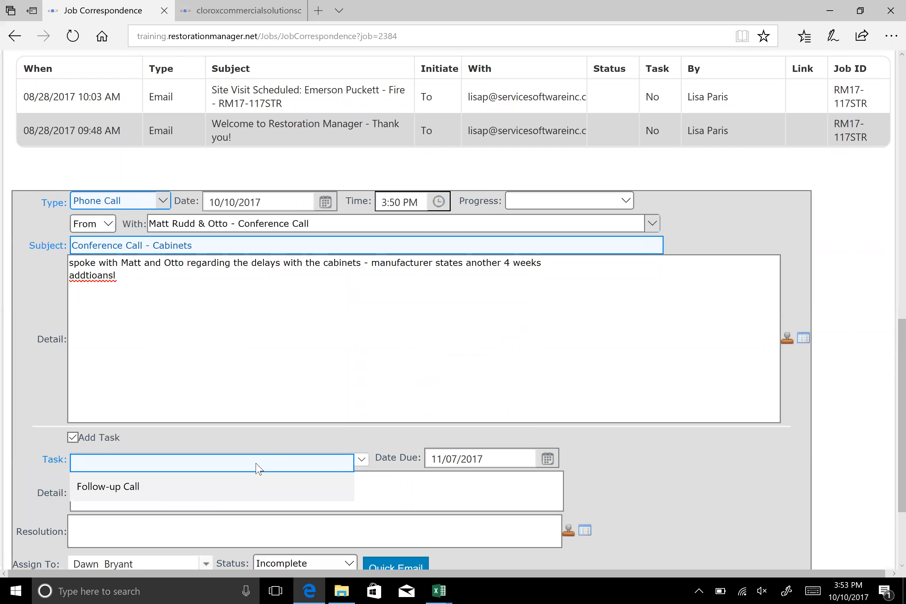
{"action": "left_click", "coordinate": [202, 486]}
{"action": "type", "text": "call manu"}
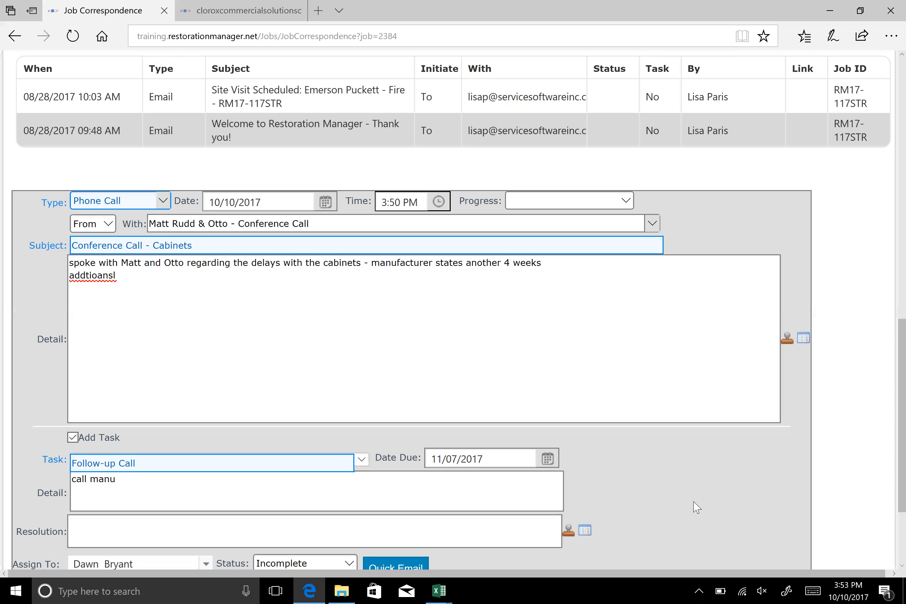
Assign the follow-up task to a different RM Restoration employee, and add the phone call entry to the job's correspondence
{"action": "scroll", "coordinate": [170, 506], "scroll_direction": "down", "scroll_amount": 2}
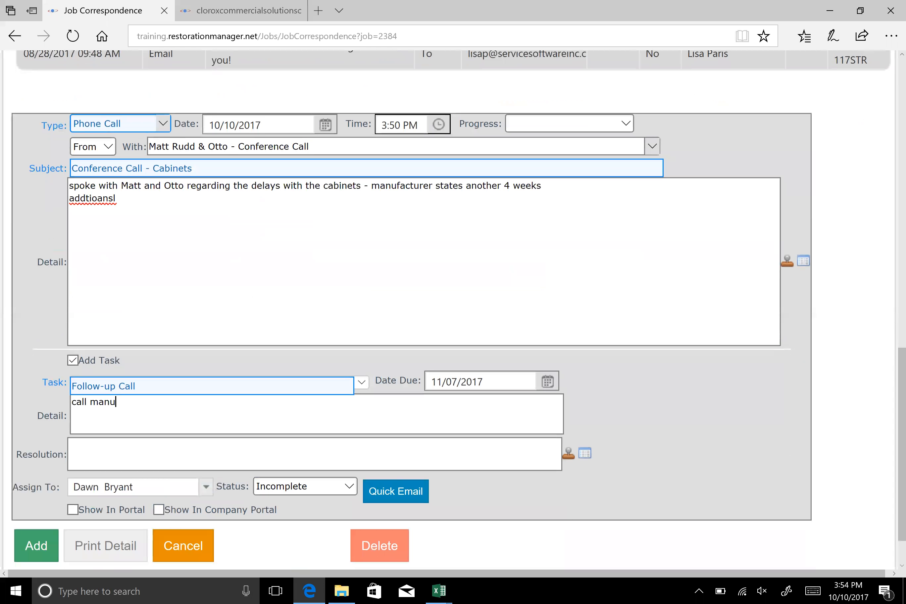
{"action": "left_click", "coordinate": [145, 487]}
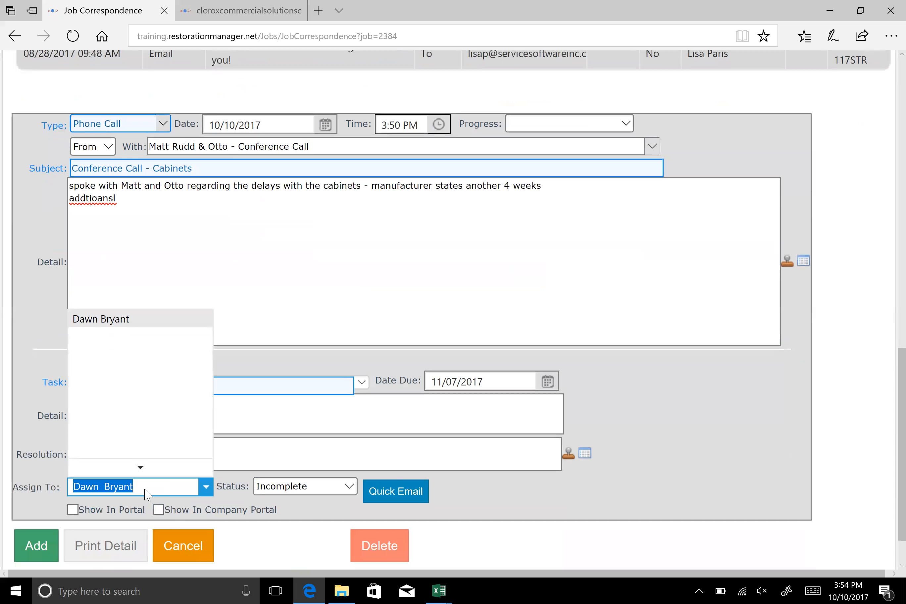
{"action": "type", "text": "gre"}
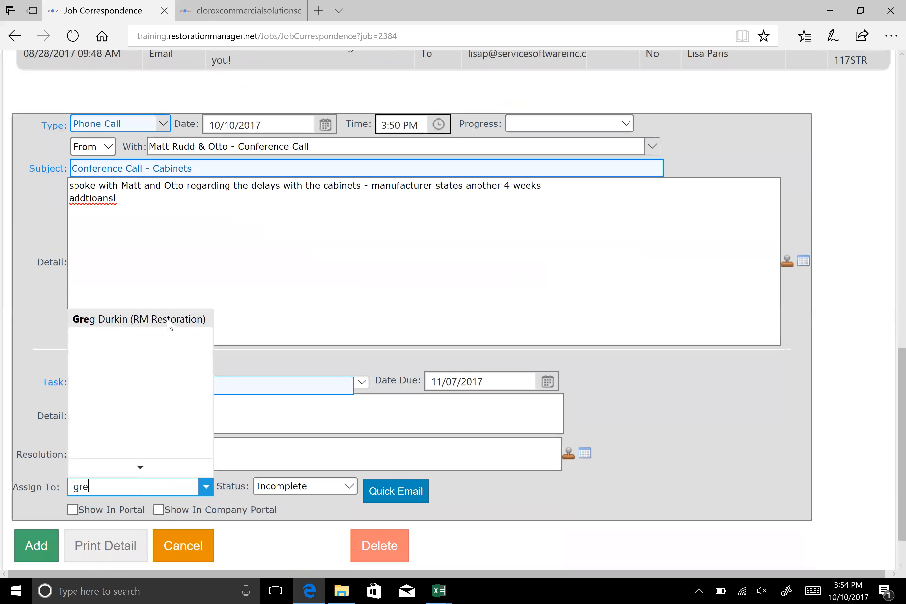
{"action": "left_click", "coordinate": [169, 323]}
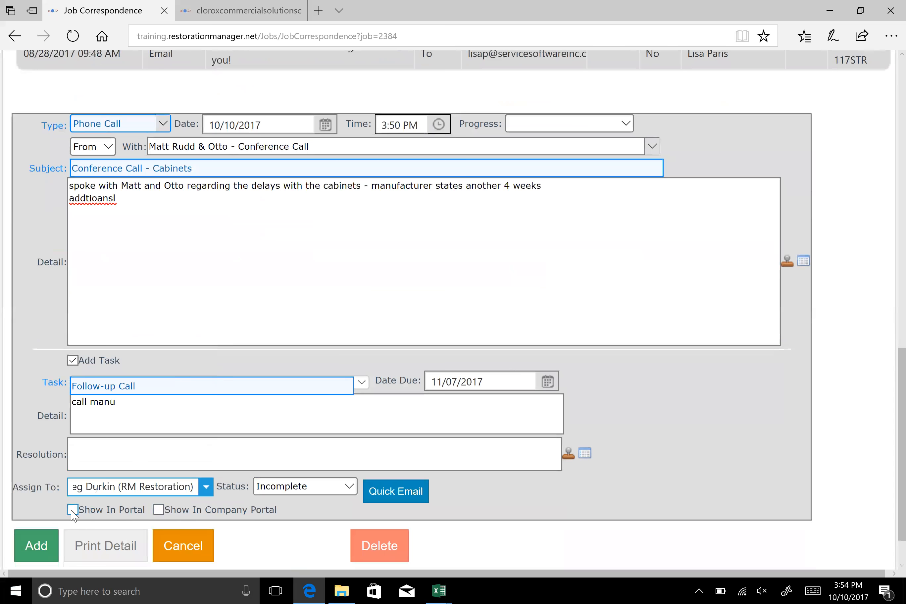
{"action": "left_click", "coordinate": [31, 548]}
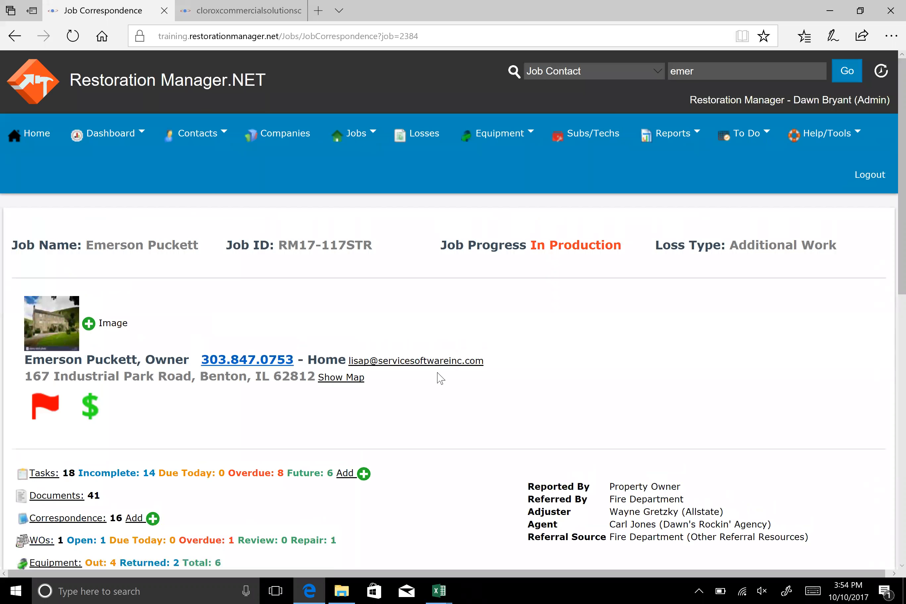
Start a text message to the text contact listed as the job's owner
{"action": "scroll", "coordinate": [439, 376], "scroll_direction": "down", "scroll_amount": 5}
{"action": "scroll", "coordinate": [327, 333], "scroll_direction": "down", "scroll_amount": 7}
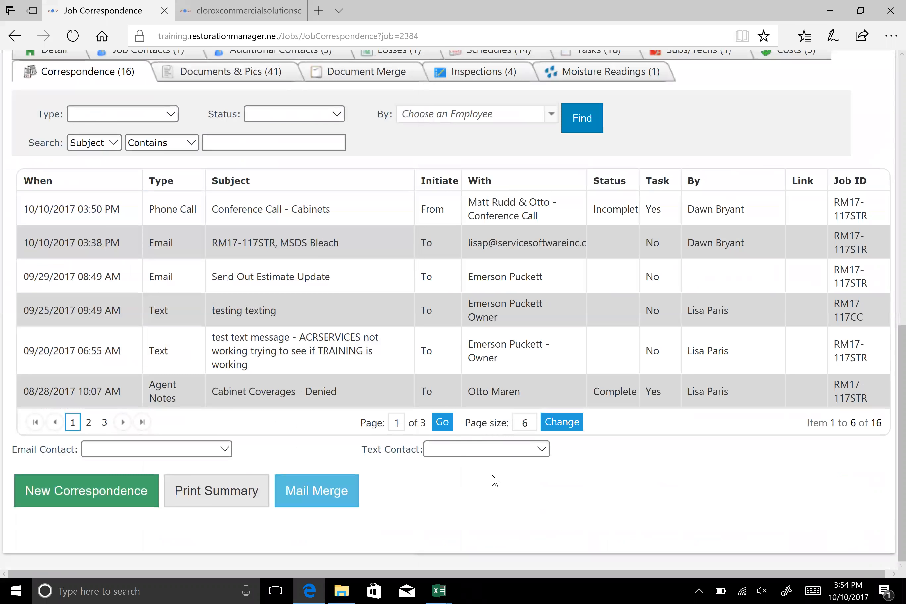
{"action": "left_click", "coordinate": [542, 449]}
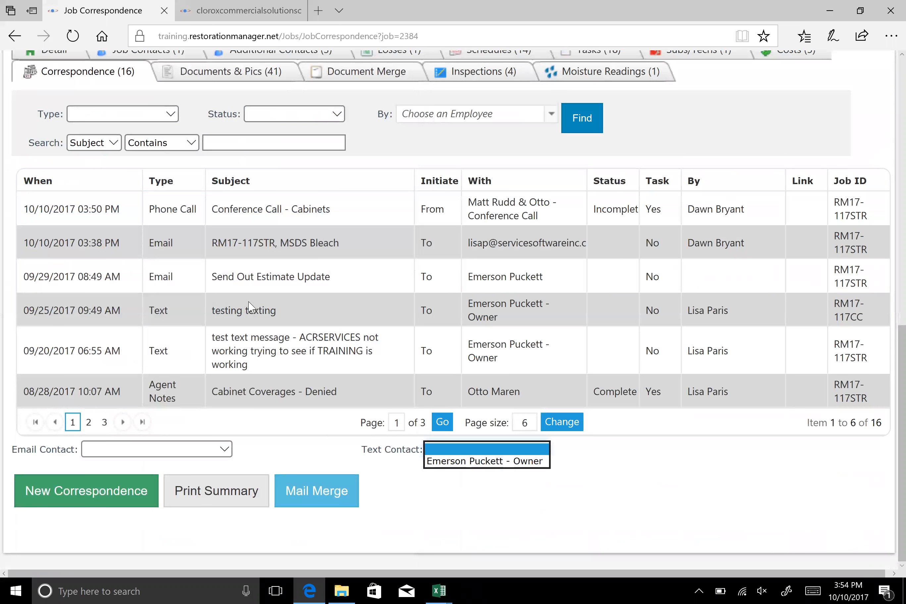
{"action": "left_click", "coordinate": [591, 152]}
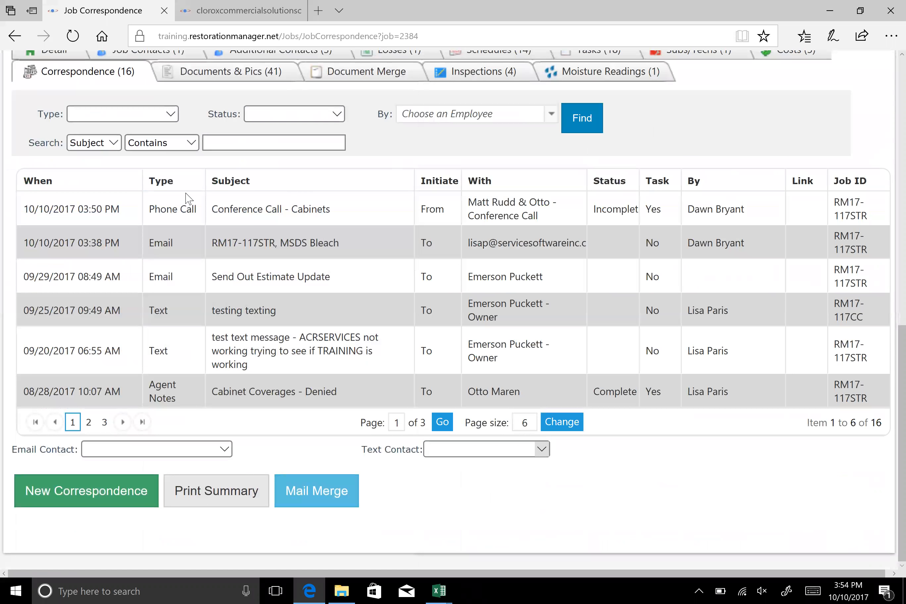
{"action": "scroll", "coordinate": [136, 210], "scroll_direction": "up", "scroll_amount": 4}
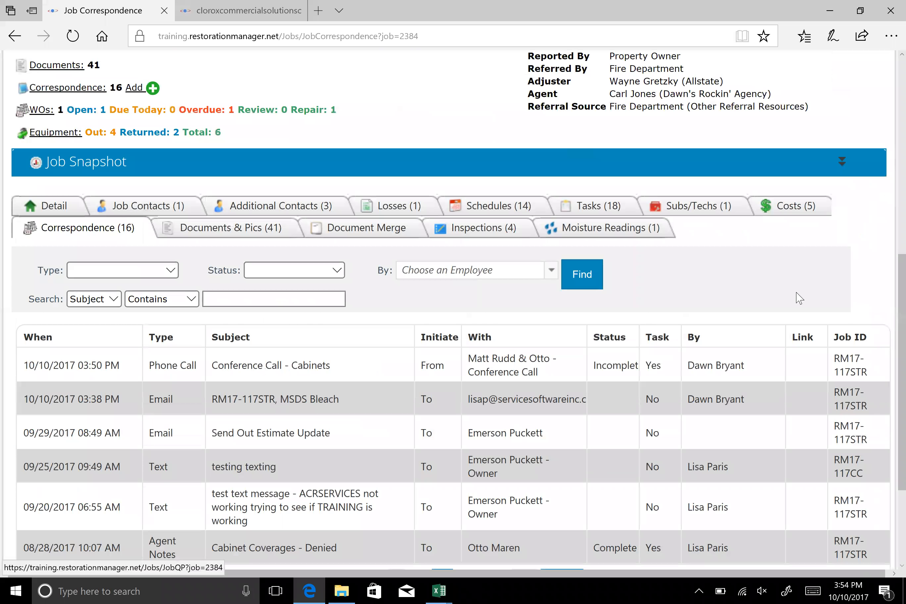
{"action": "scroll", "coordinate": [795, 298], "scroll_direction": "down", "scroll_amount": 4}
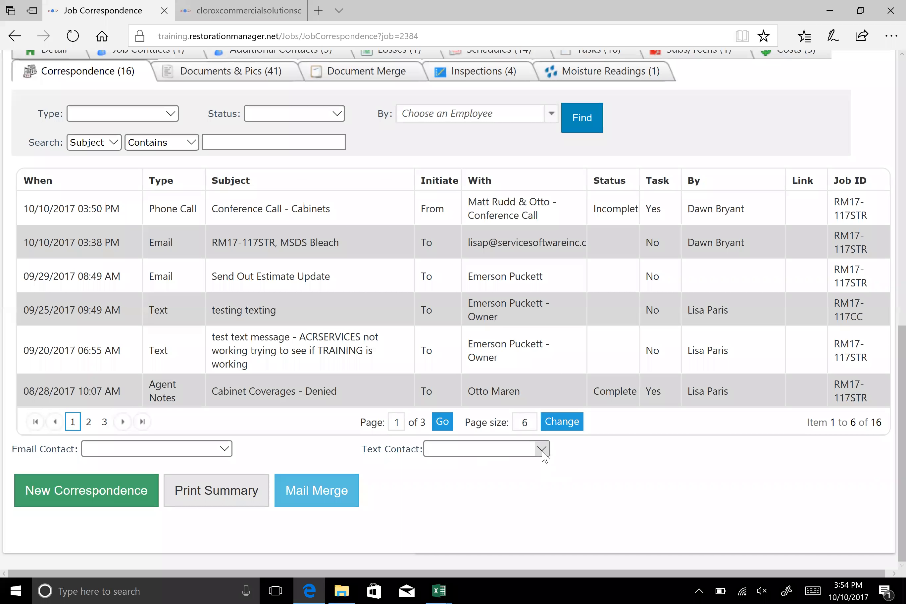
{"action": "left_click", "coordinate": [542, 451]}
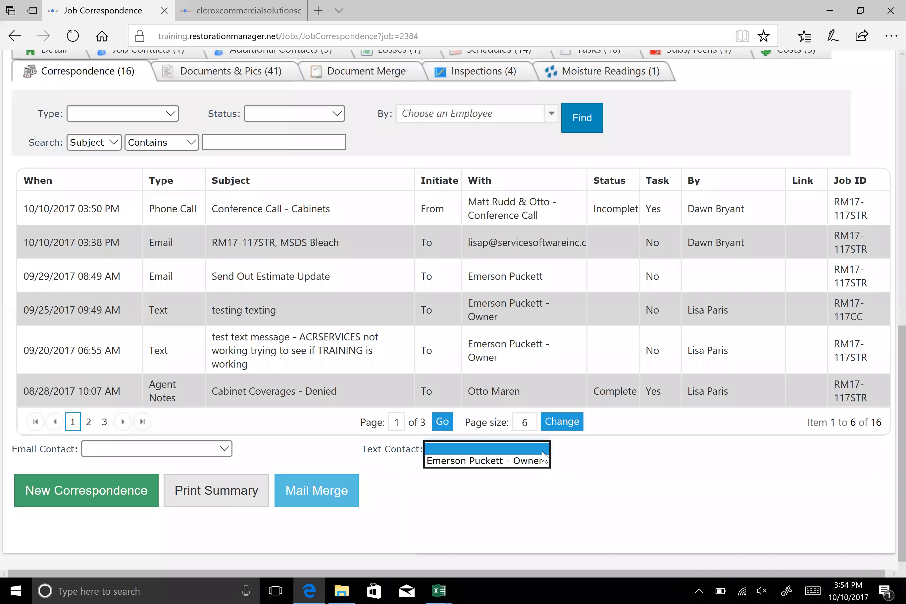
{"action": "left_click", "coordinate": [511, 461]}
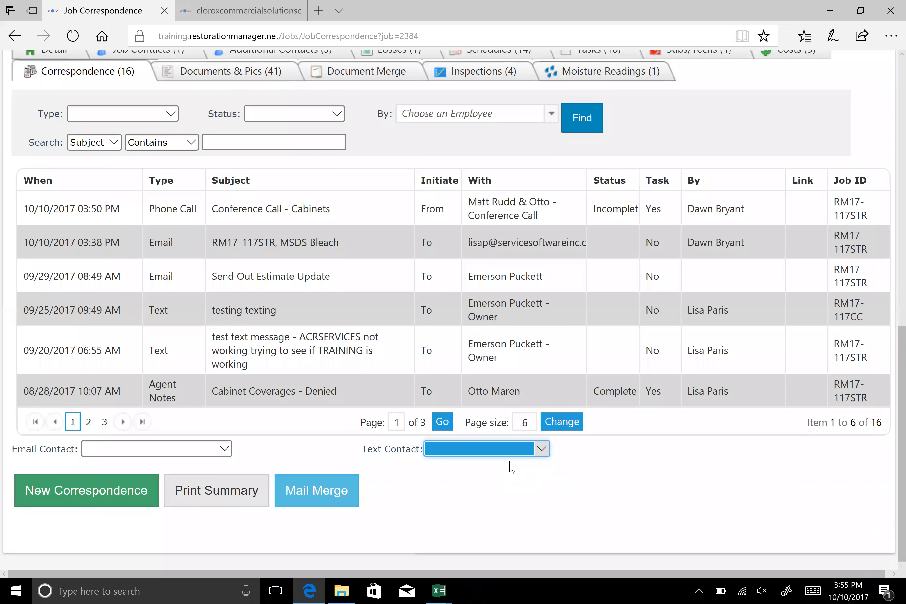
{"action": "left_click", "coordinate": [402, 273]}
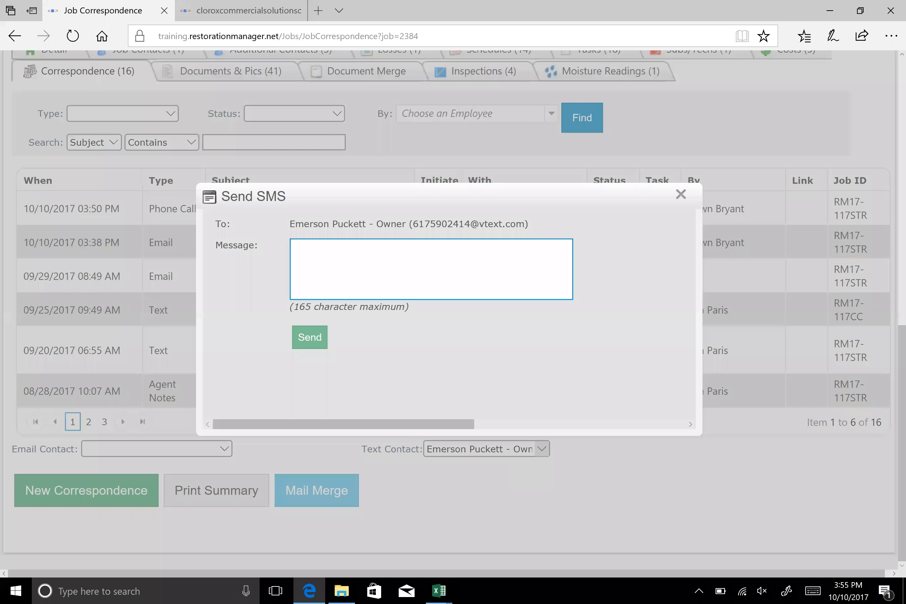
Write "text message - crew on its way, spoke with manu will uapd" in the SMS and send it
{"action": "left_click", "coordinate": [409, 269]}
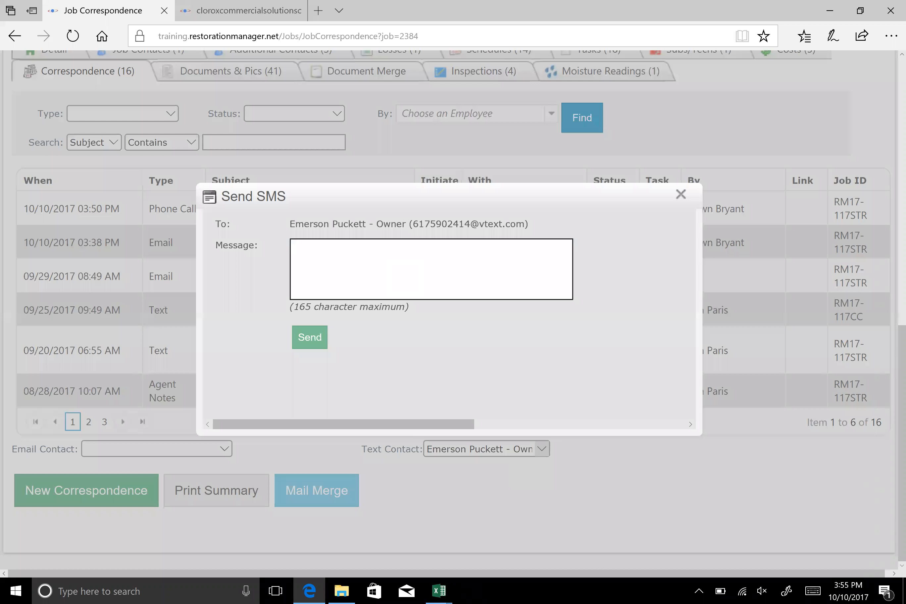
{"action": "type", "text": "te"}
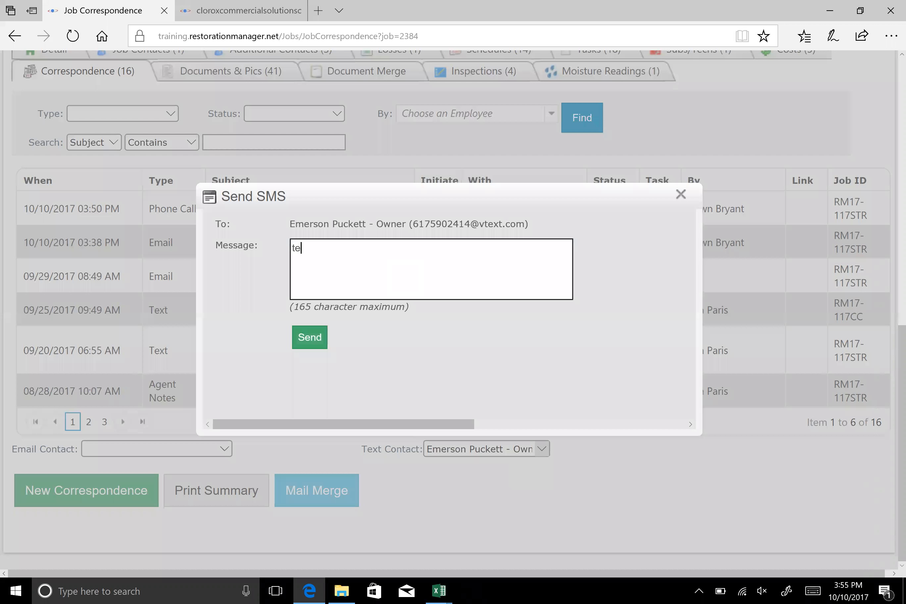
{"action": "type", "text": "xt message - crew on its way, spoke with manu will uapd"}
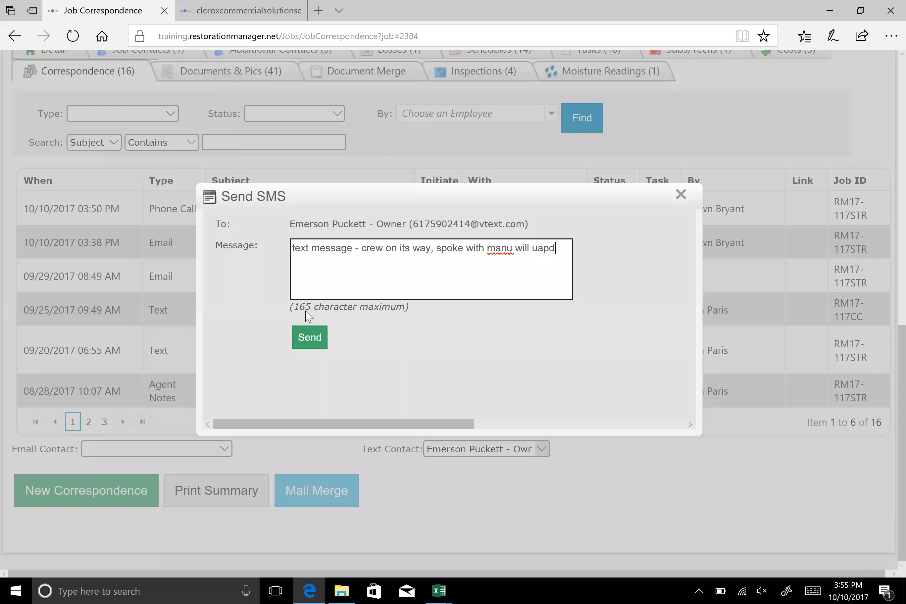
{"action": "left_click", "coordinate": [311, 346]}
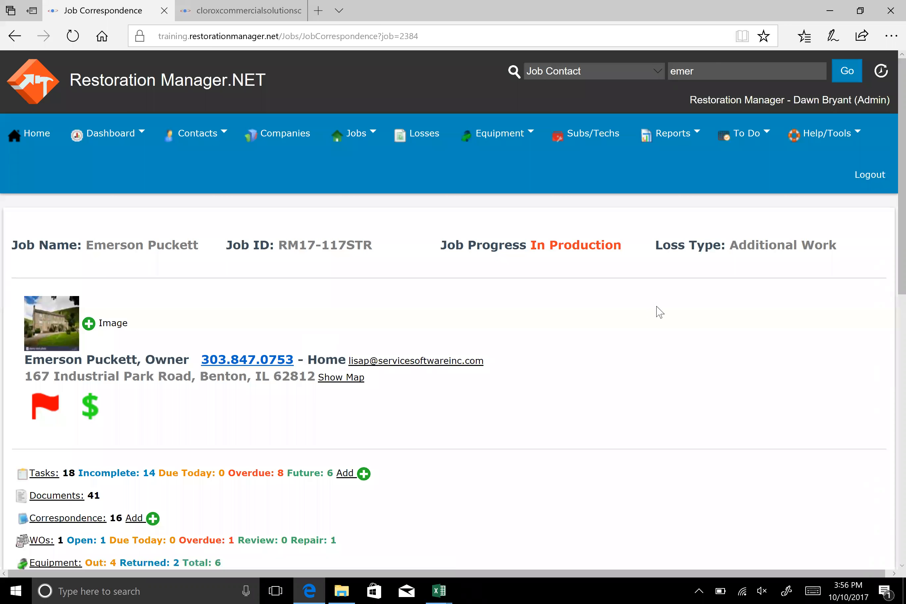
Open the 10/10/2017 03:56 PM text entry in the correspondence list and view its correspondence detail
{"action": "scroll", "coordinate": [406, 214], "scroll_direction": "down", "scroll_amount": 4}
{"action": "scroll", "coordinate": [99, 264], "scroll_direction": "down", "scroll_amount": 6}
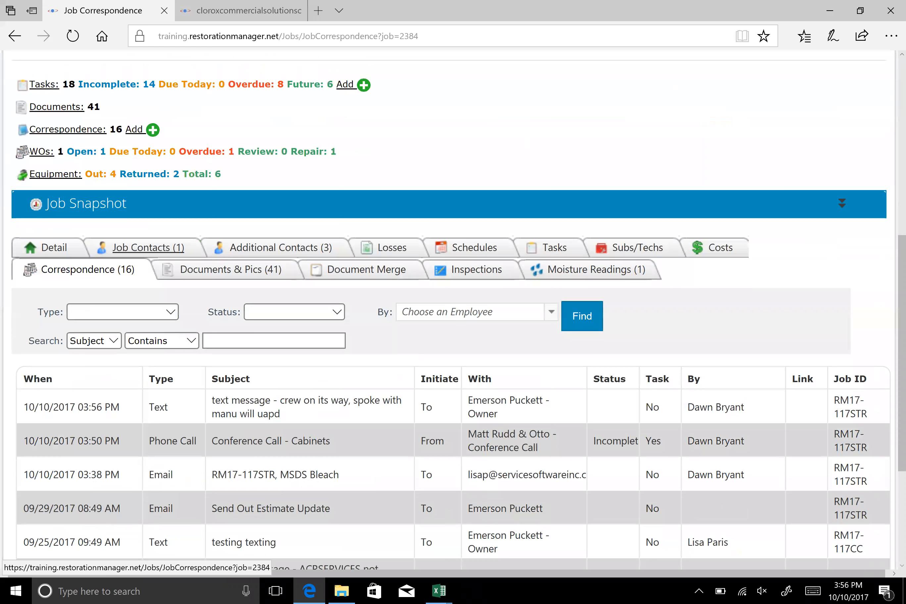
{"action": "scroll", "coordinate": [116, 283], "scroll_direction": "down", "scroll_amount": 4}
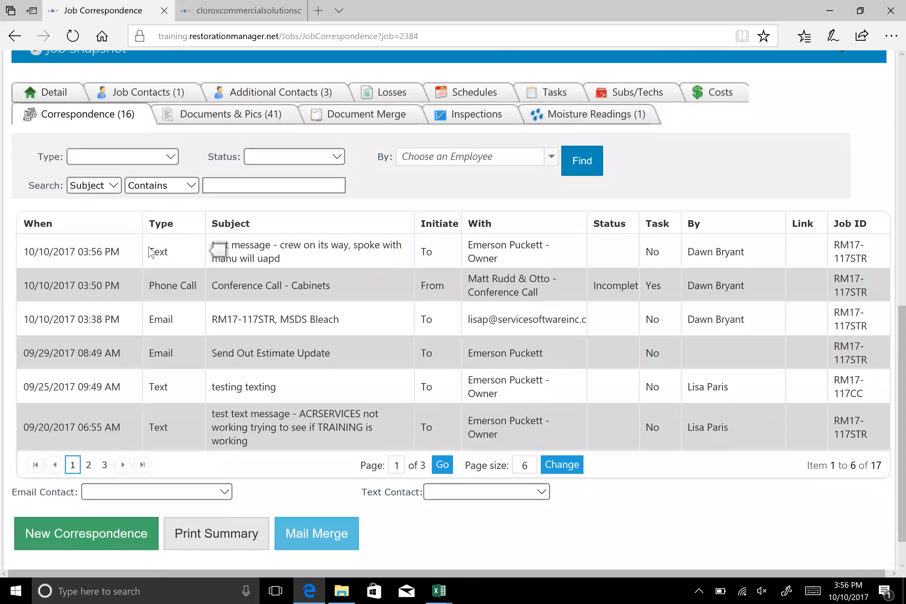
{"action": "left_click", "coordinate": [287, 254]}
{"action": "scroll", "coordinate": [884, 538], "scroll_direction": "down", "scroll_amount": 5}
{"action": "scroll", "coordinate": [883, 537], "scroll_direction": "down", "scroll_amount": 1}
{"action": "scroll", "coordinate": [841, 522], "scroll_direction": "up", "scroll_amount": 1}
{"action": "scroll", "coordinate": [343, 423], "scroll_direction": "up", "scroll_amount": 5}
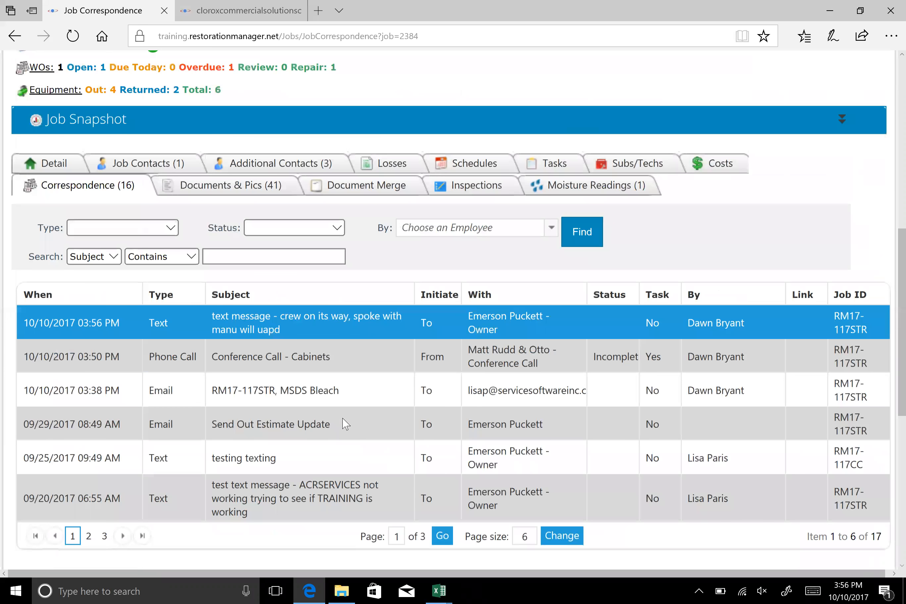
{"action": "scroll", "coordinate": [344, 423], "scroll_direction": "up", "scroll_amount": 2}
{"action": "double_click", "coordinate": [331, 406]}
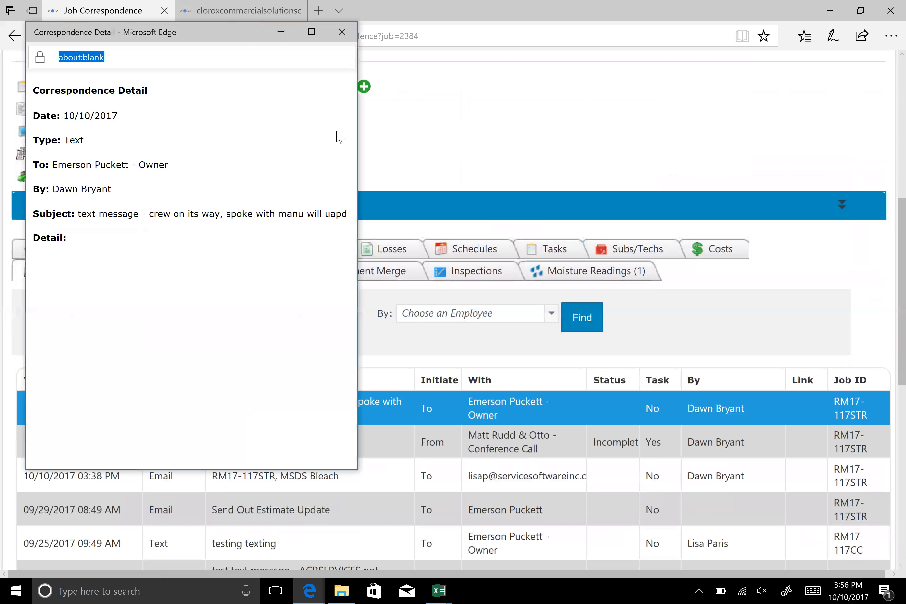
{"action": "left_click", "coordinate": [366, 126]}
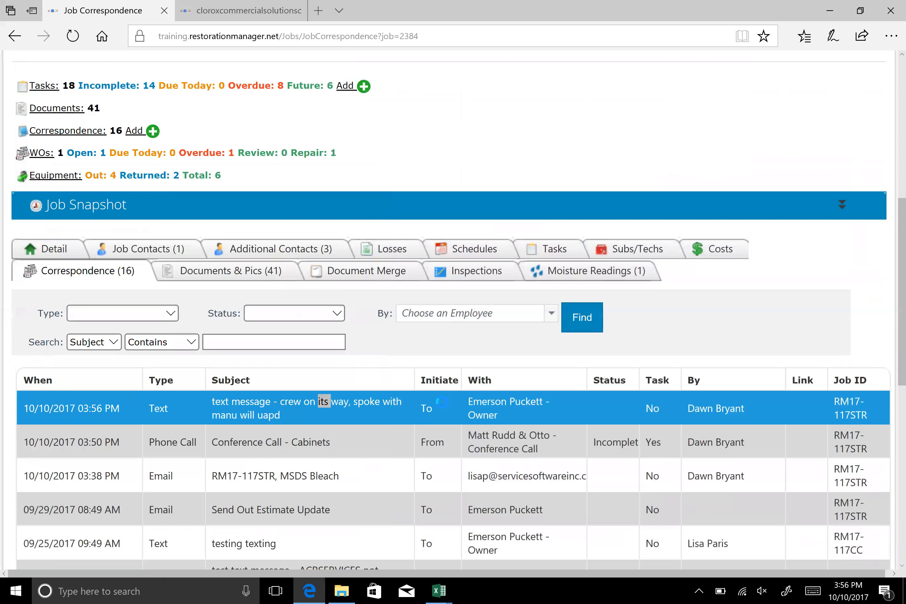
Open the MSDS Bleach email entry from the correspondence list and review its recorded fields and message
{"action": "scroll", "coordinate": [334, 360], "scroll_direction": "down", "scroll_amount": 4}
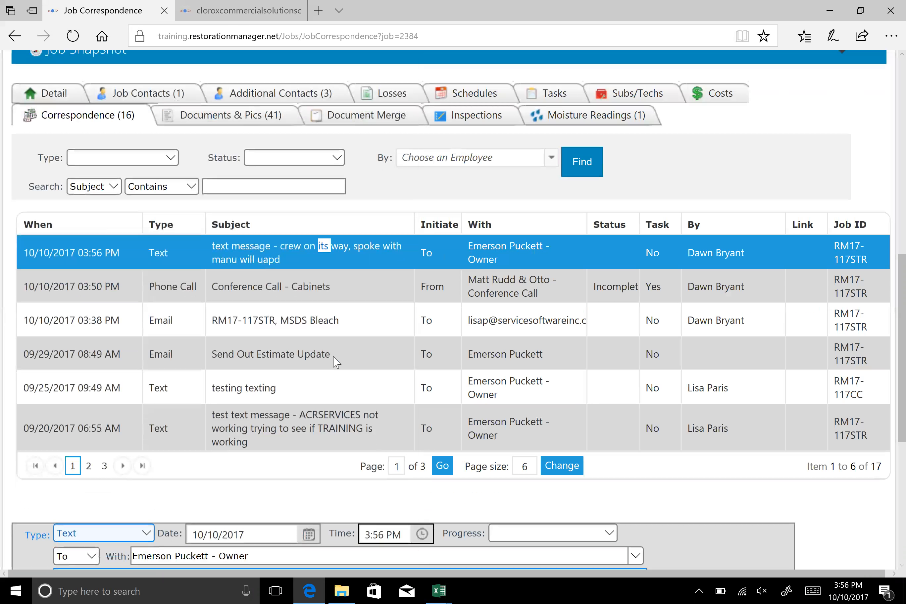
{"action": "scroll", "coordinate": [257, 170], "scroll_direction": "down", "scroll_amount": 4}
{"action": "left_click", "coordinate": [257, 168]}
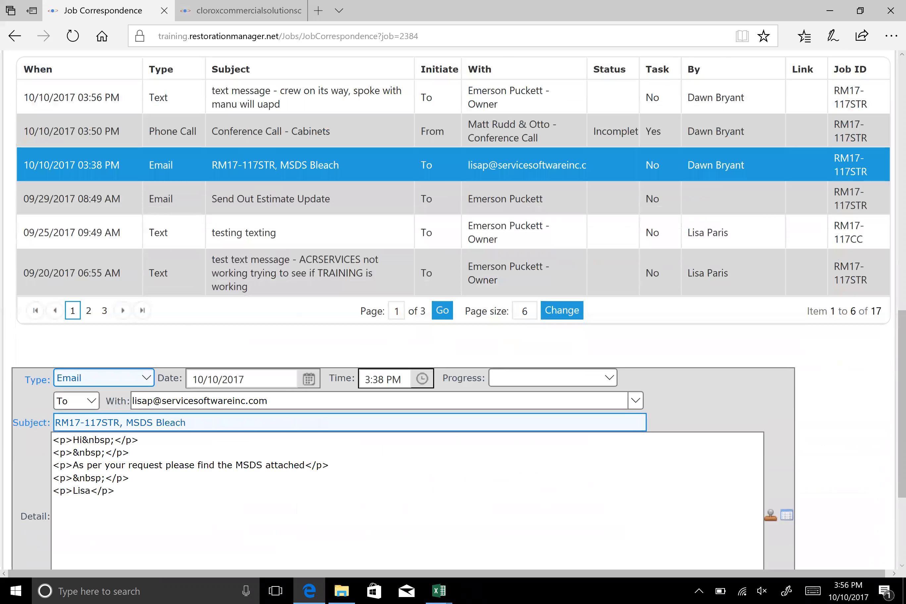
{"action": "scroll", "coordinate": [15, 366], "scroll_direction": "down", "scroll_amount": 2}
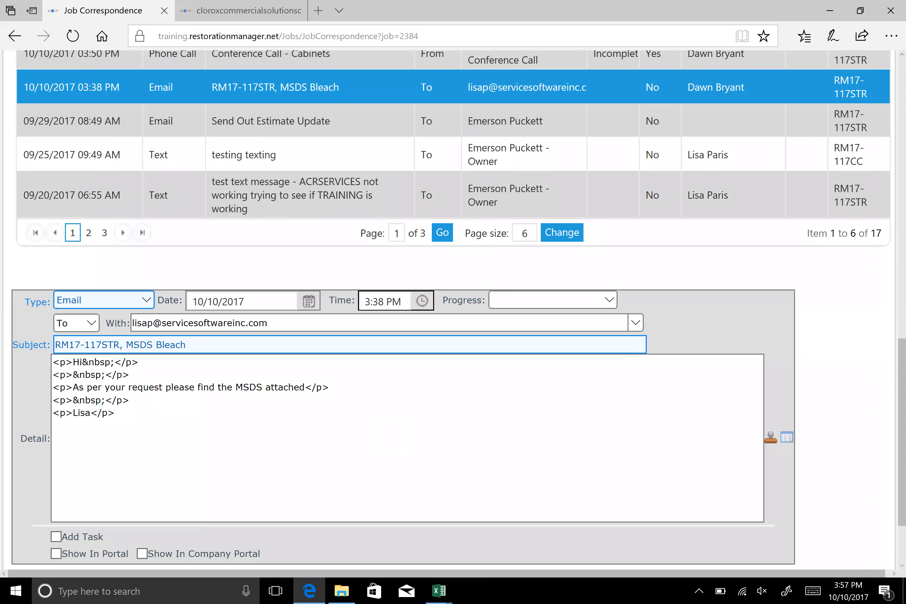
{"action": "scroll", "coordinate": [289, 207], "scroll_direction": "down", "scroll_amount": 2}
{"action": "scroll", "coordinate": [289, 208], "scroll_direction": "up", "scroll_amount": 2}
View the MSDS Bleach email's formatted detail in a separate window, and cancel out of the entry
{"action": "left_click", "coordinate": [277, 94]}
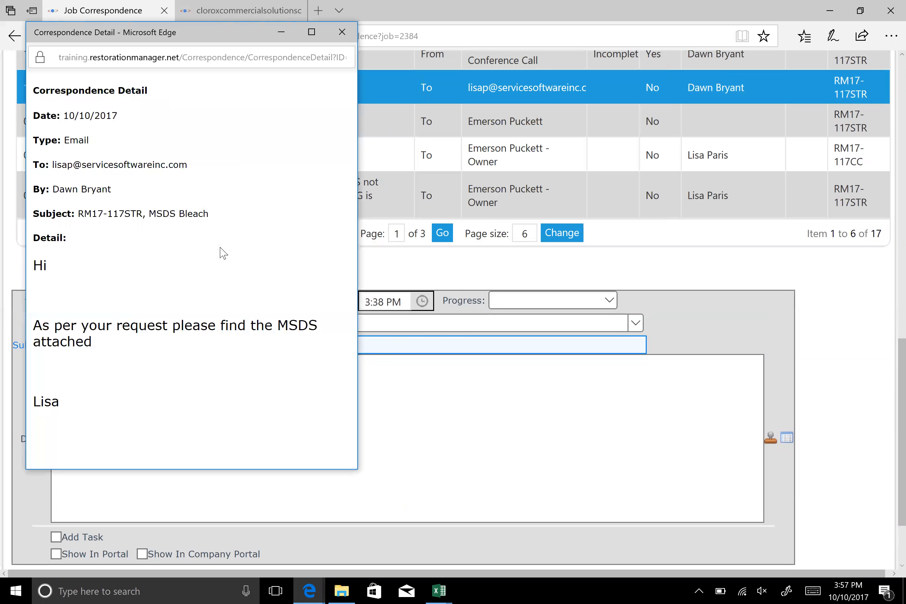
{"action": "left_click_drag", "start_coordinate": [257, 39], "coordinate": [331, 222]}
{"action": "left_click", "coordinate": [415, 214]}
{"action": "scroll", "coordinate": [414, 476], "scroll_direction": "down", "scroll_amount": 1}
{"action": "scroll", "coordinate": [415, 476], "scroll_direction": "down", "scroll_amount": 3}
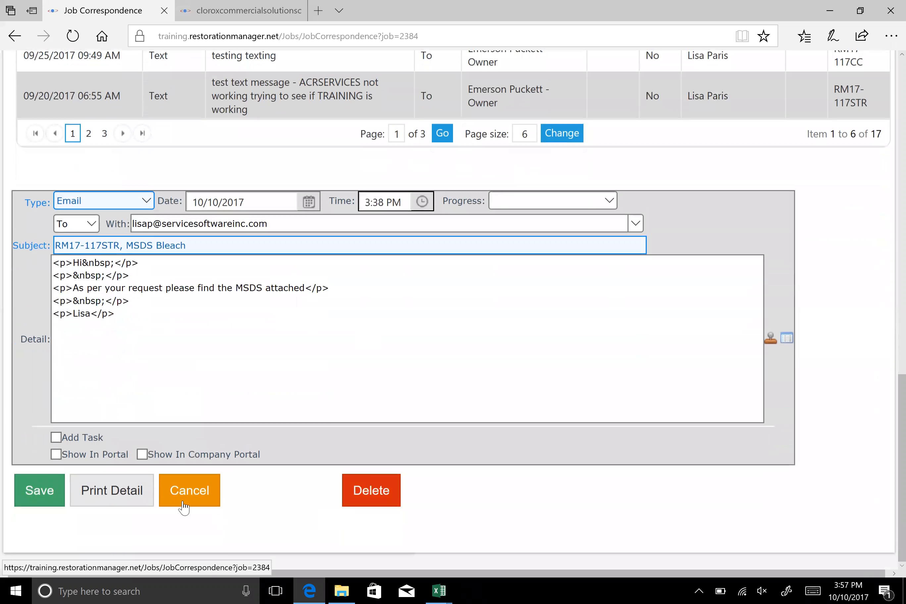
{"action": "left_click", "coordinate": [182, 495]}
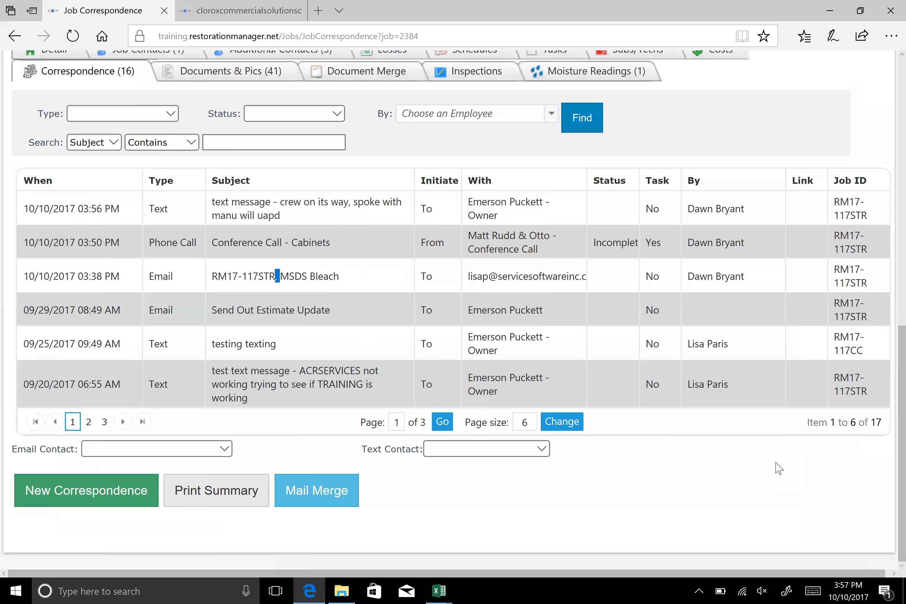
{"action": "scroll", "coordinate": [811, 439], "scroll_direction": "up", "scroll_amount": 6}
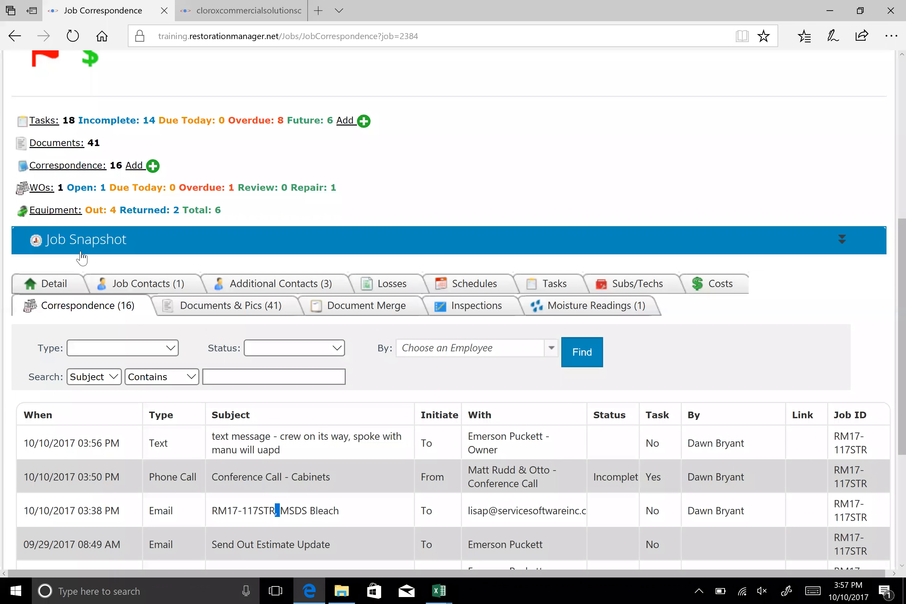
Expand the Job Snapshot and examine the job's profitability and accounting figures and its production status dates
{"action": "left_click", "coordinate": [366, 243]}
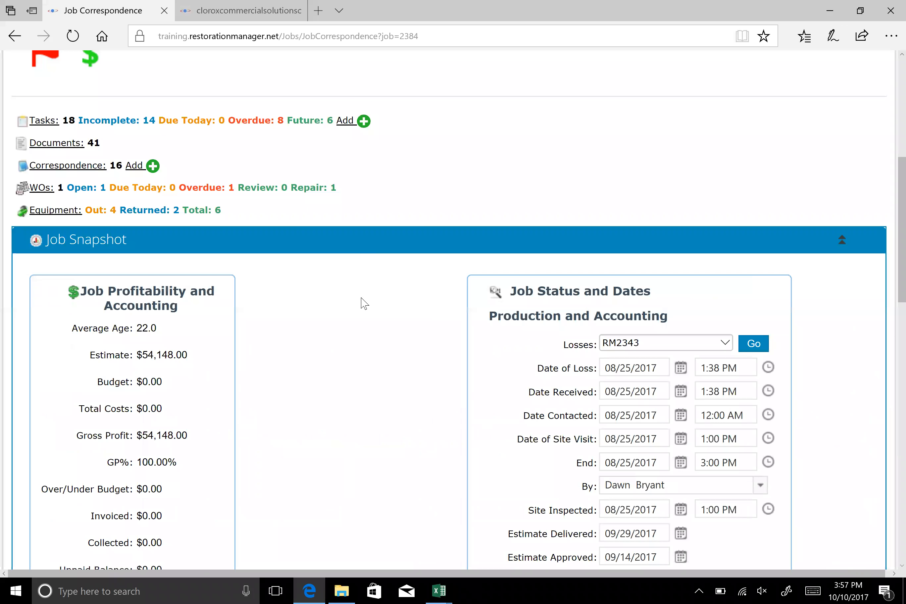
{"action": "scroll", "coordinate": [363, 303], "scroll_direction": "down", "scroll_amount": 10}
{"action": "scroll", "coordinate": [326, 297], "scroll_direction": "up", "scroll_amount": 5}
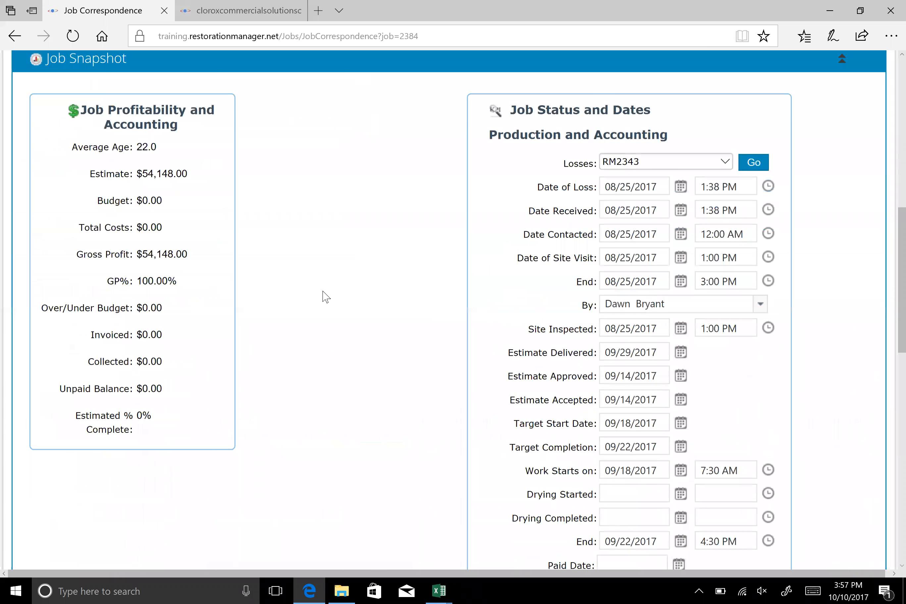
{"action": "scroll", "coordinate": [325, 297], "scroll_direction": "up", "scroll_amount": 1}
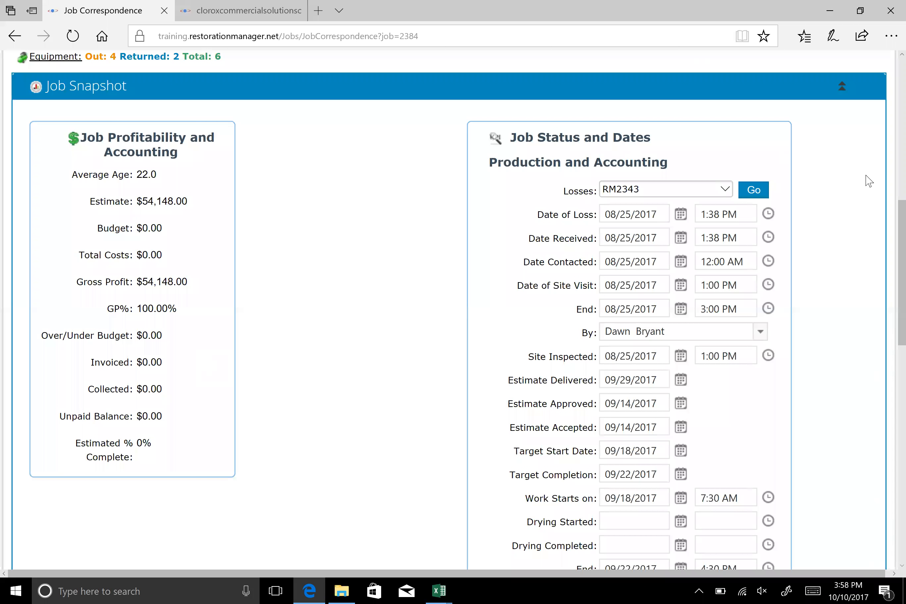
{"action": "scroll", "coordinate": [842, 192], "scroll_direction": "down", "scroll_amount": 3}
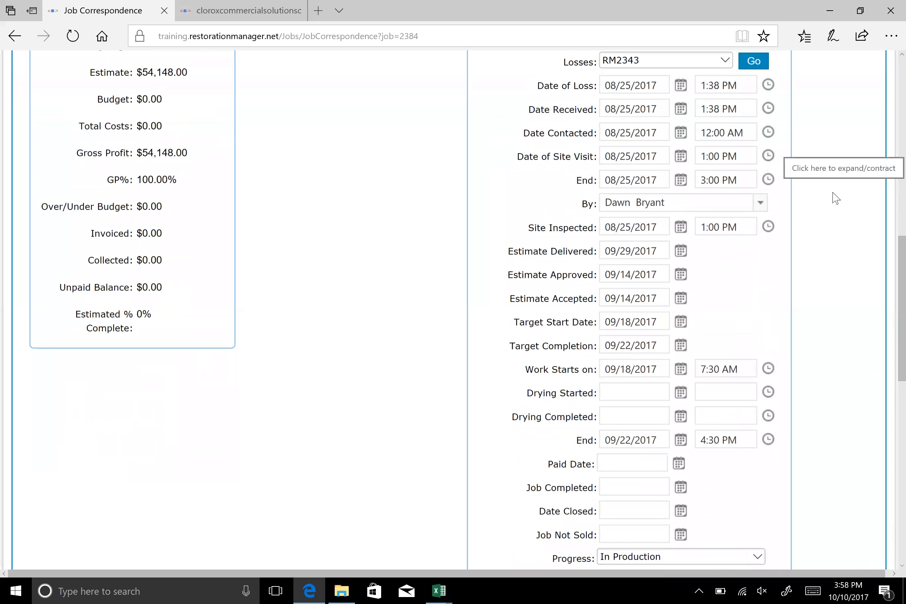
{"action": "scroll", "coordinate": [832, 193], "scroll_direction": "up", "scroll_amount": 1}
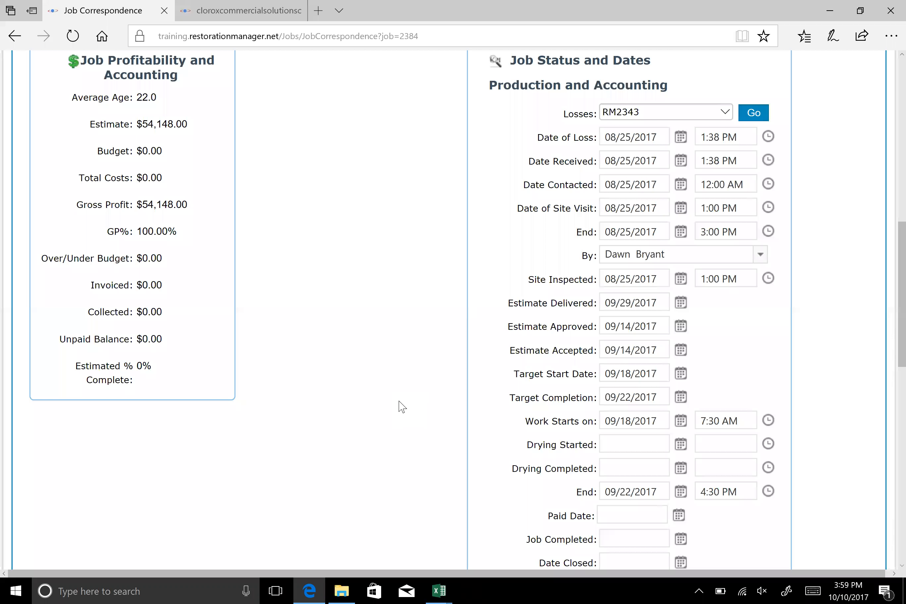
{"action": "scroll", "coordinate": [403, 343], "scroll_direction": "down", "scroll_amount": 2}
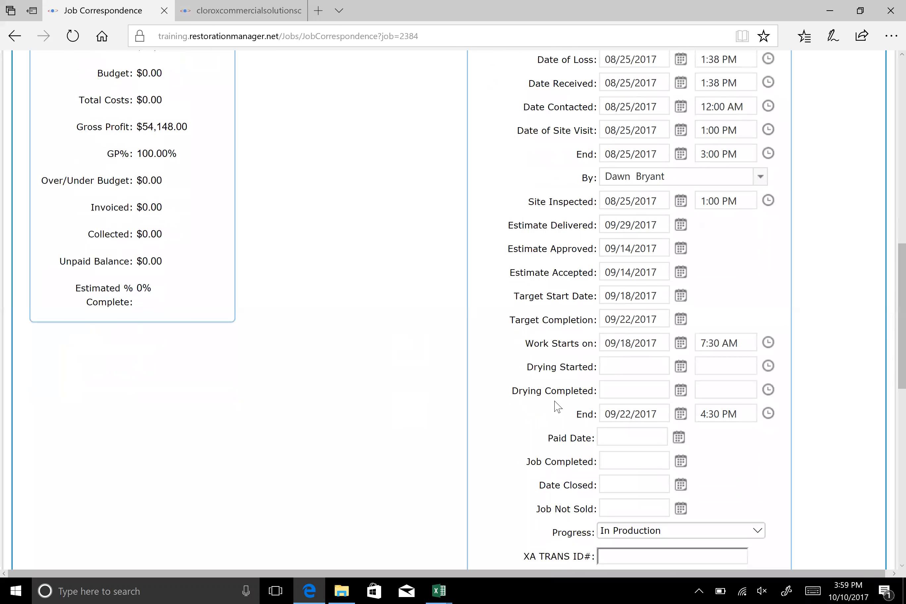
{"action": "scroll", "coordinate": [557, 406], "scroll_direction": "up", "scroll_amount": 8}
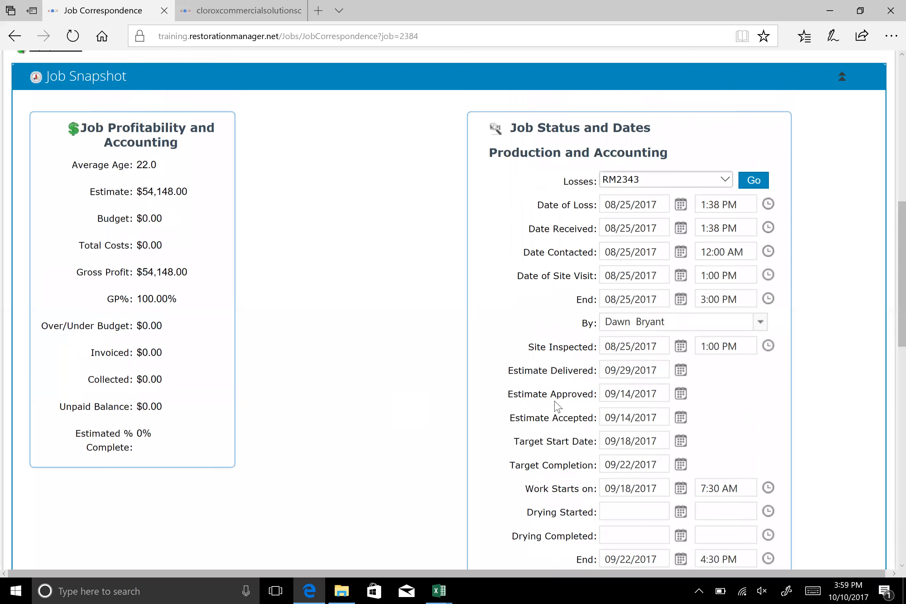
{"action": "scroll", "coordinate": [557, 406], "scroll_direction": "up", "scroll_amount": 9}
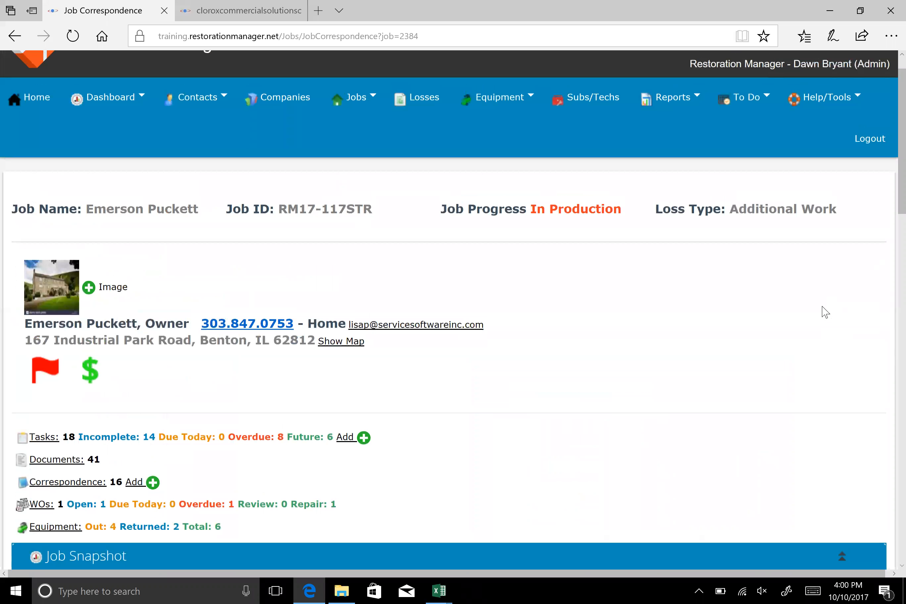
{"action": "scroll", "coordinate": [647, 368], "scroll_direction": "down", "scroll_amount": 2}
{"action": "scroll", "coordinate": [646, 368], "scroll_direction": "down", "scroll_amount": 8}
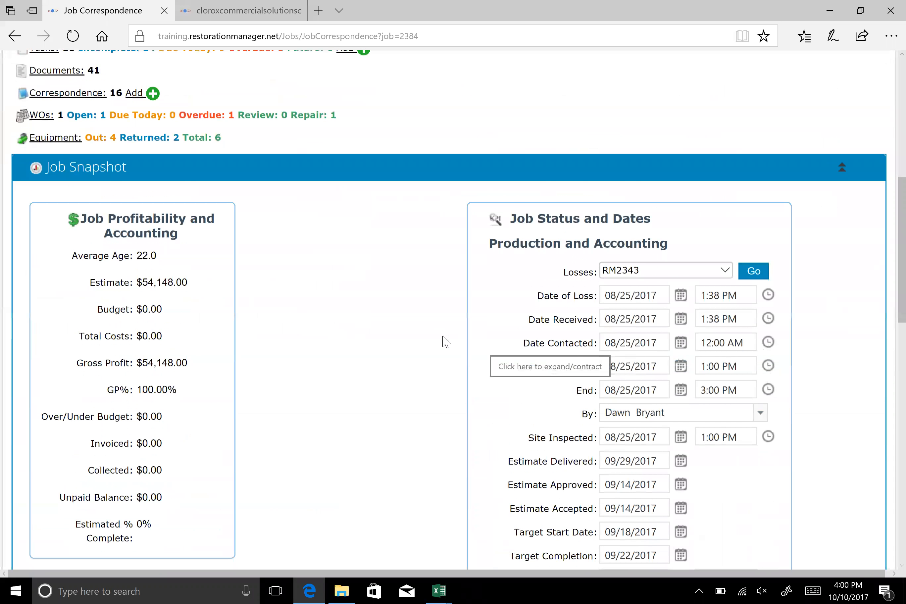
{"action": "scroll", "coordinate": [446, 342], "scroll_direction": "down", "scroll_amount": 2}
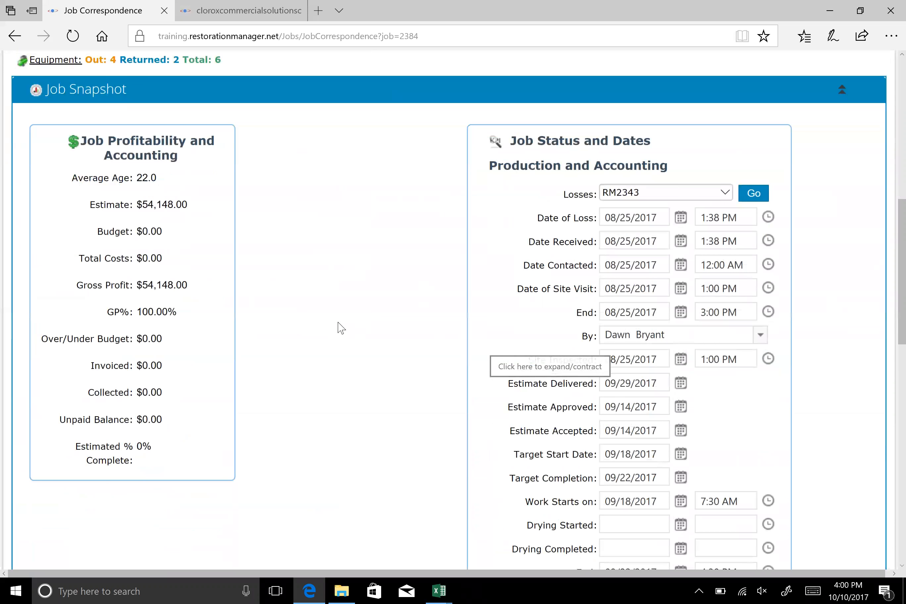
{"action": "scroll", "coordinate": [340, 328], "scroll_direction": "down", "scroll_amount": 2}
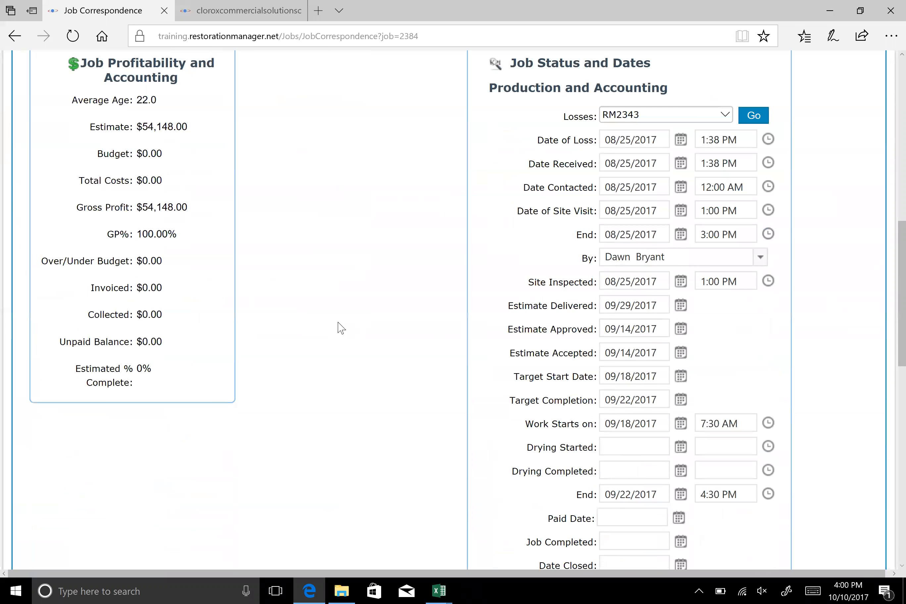
{"action": "scroll", "coordinate": [340, 327], "scroll_direction": "down", "scroll_amount": 2}
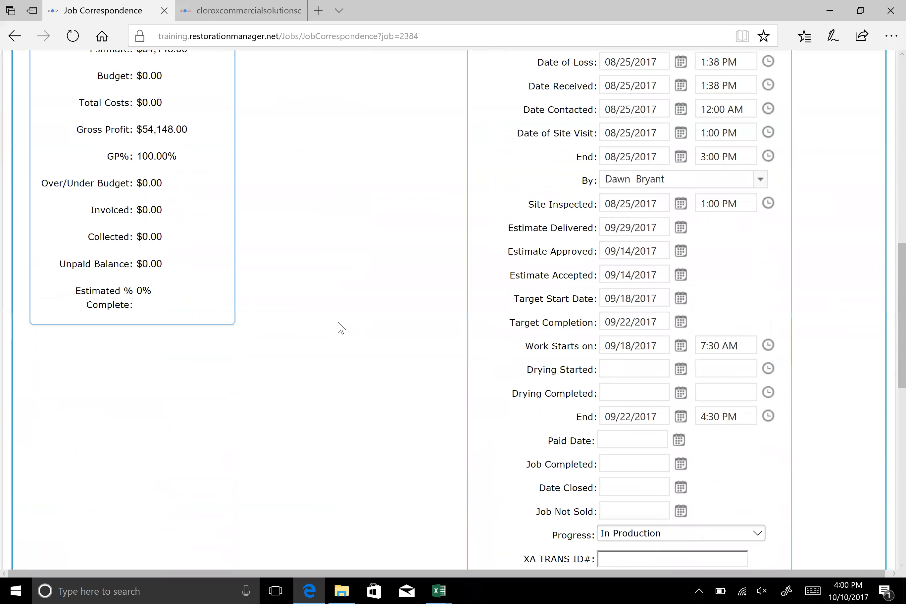
{"action": "scroll", "coordinate": [340, 327], "scroll_direction": "down", "scroll_amount": 4}
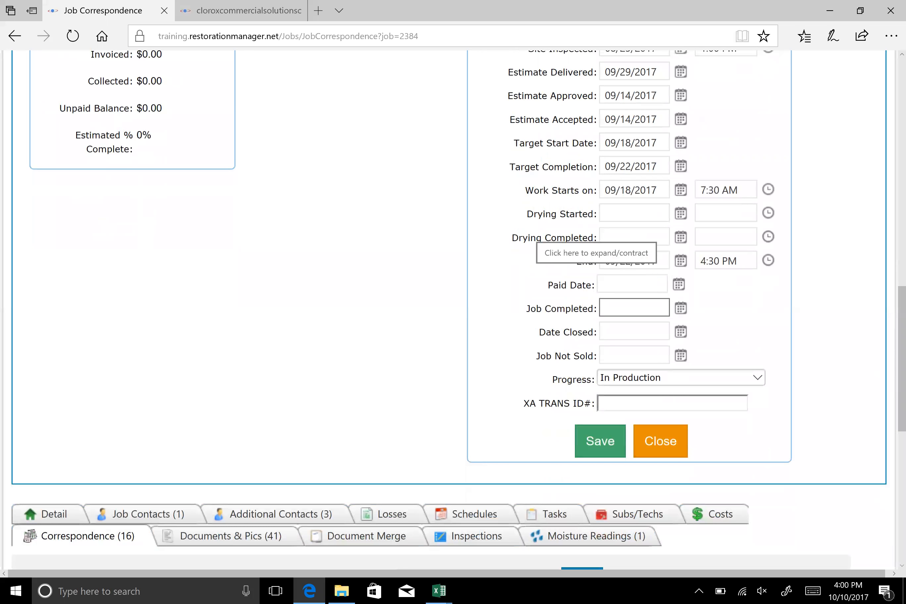
View the available Progress options in the Job Snapshot, keep In Production, and collapse the snapshot
{"action": "left_click", "coordinate": [756, 380]}
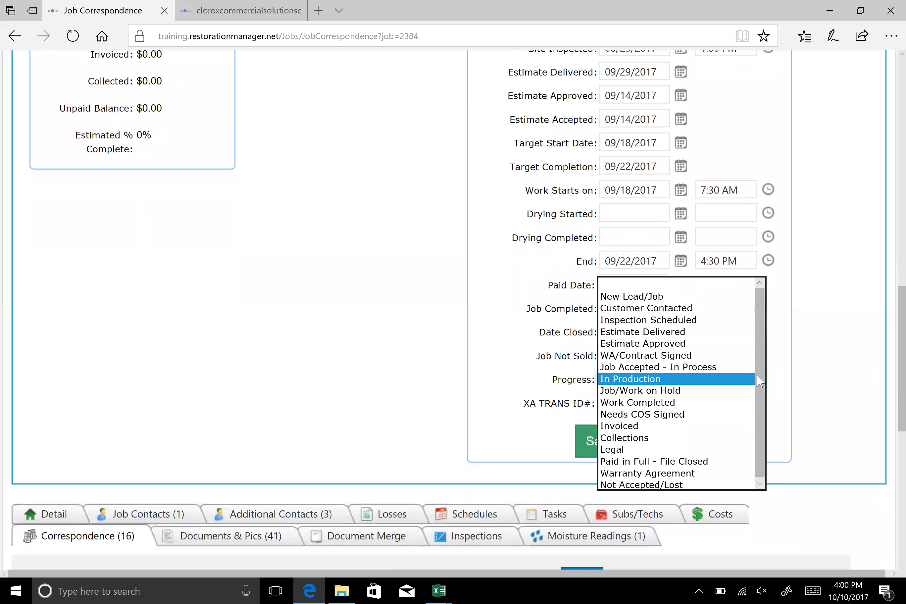
{"action": "left_click", "coordinate": [777, 380]}
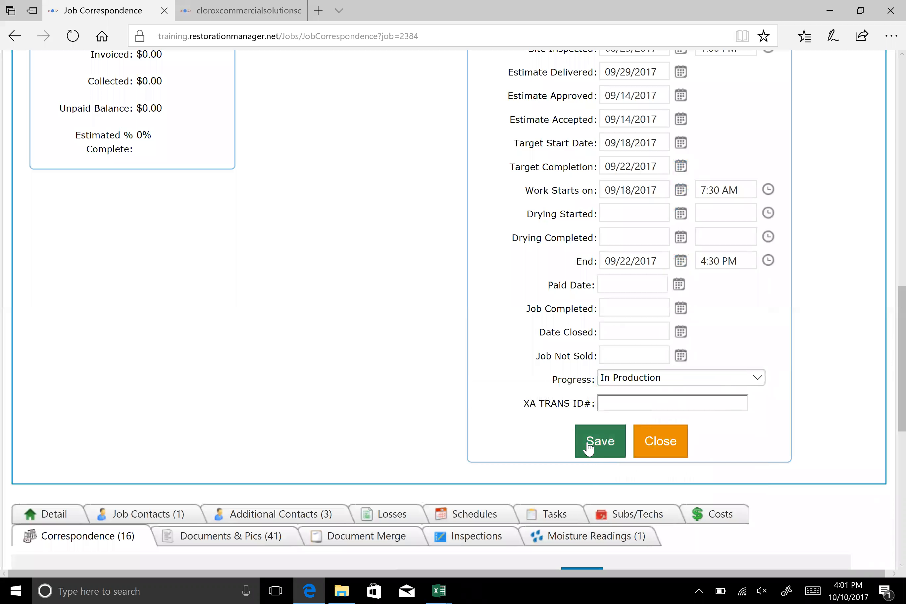
{"action": "scroll", "coordinate": [881, 333], "scroll_direction": "up", "scroll_amount": 6}
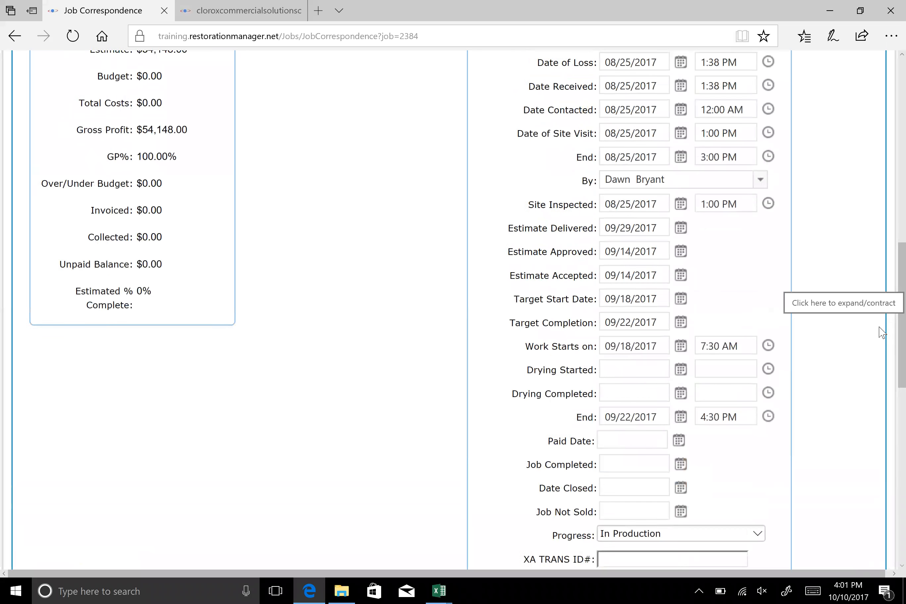
{"action": "scroll", "coordinate": [825, 238], "scroll_direction": "up", "scroll_amount": 3}
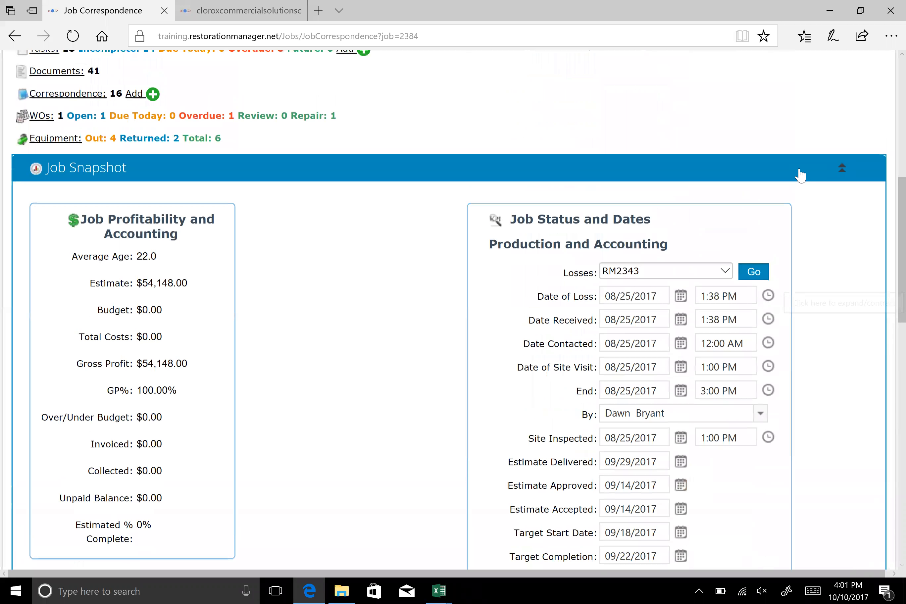
{"action": "left_click", "coordinate": [798, 176]}
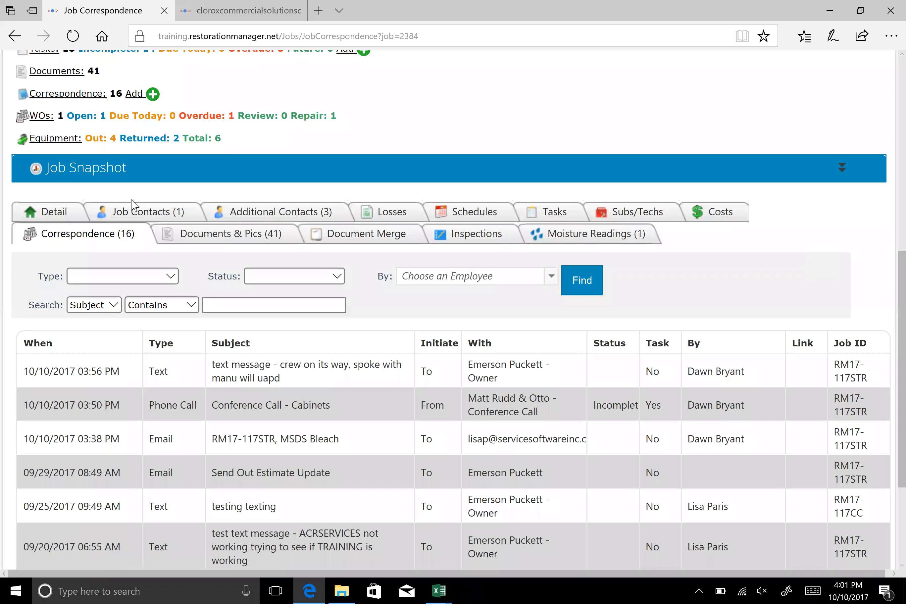
Open the job's Detail page and assign the Restoration Manager employee as Call Taker
{"action": "left_click", "coordinate": [64, 213]}
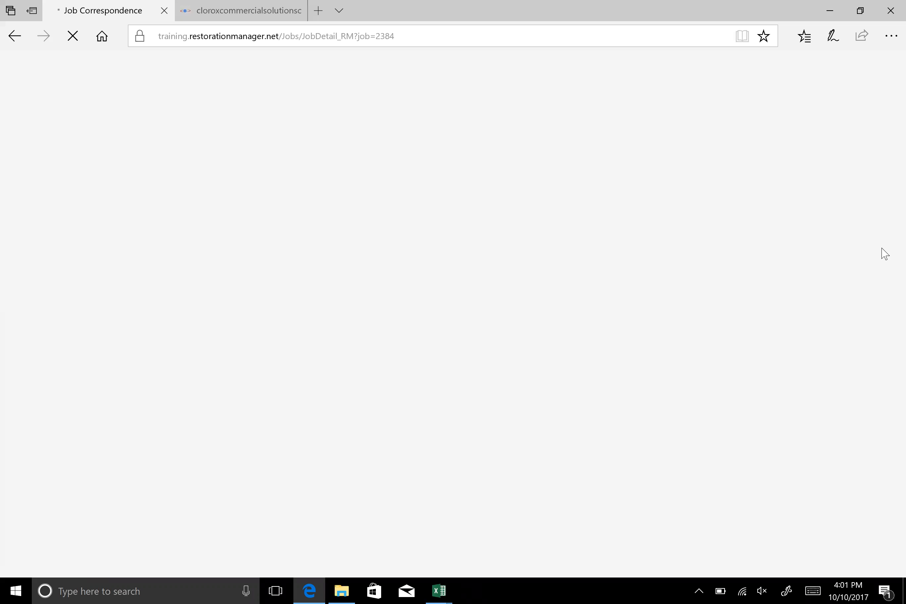
{"action": "scroll", "coordinate": [884, 253], "scroll_direction": "down", "scroll_amount": 10}
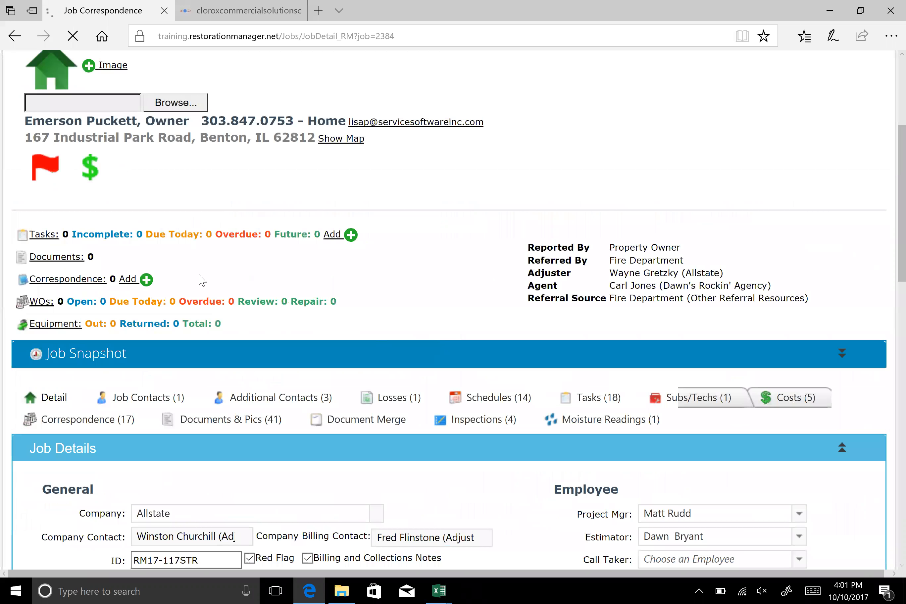
{"action": "scroll", "coordinate": [257, 459], "scroll_direction": "down", "scroll_amount": 2}
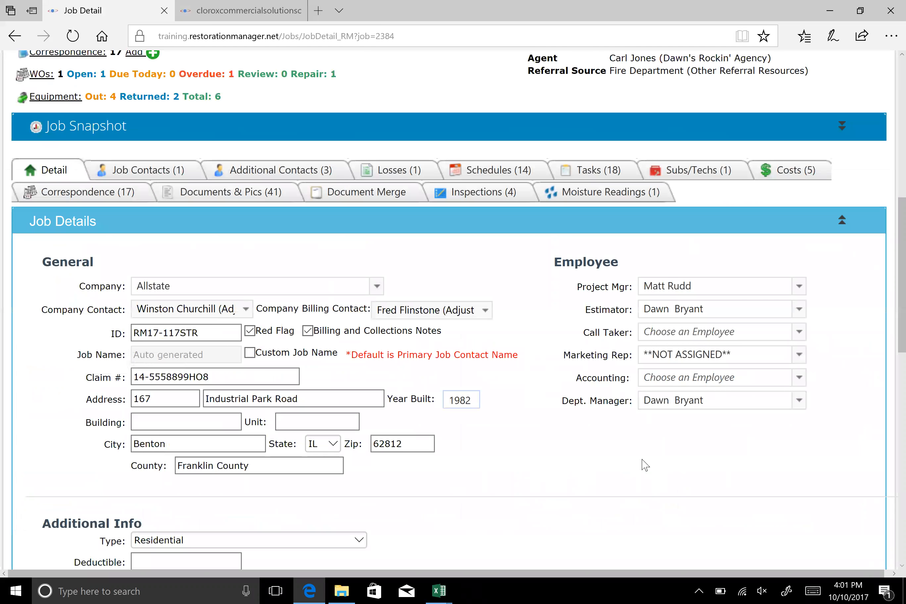
{"action": "scroll", "coordinate": [455, 323], "scroll_direction": "down", "scroll_amount": 4}
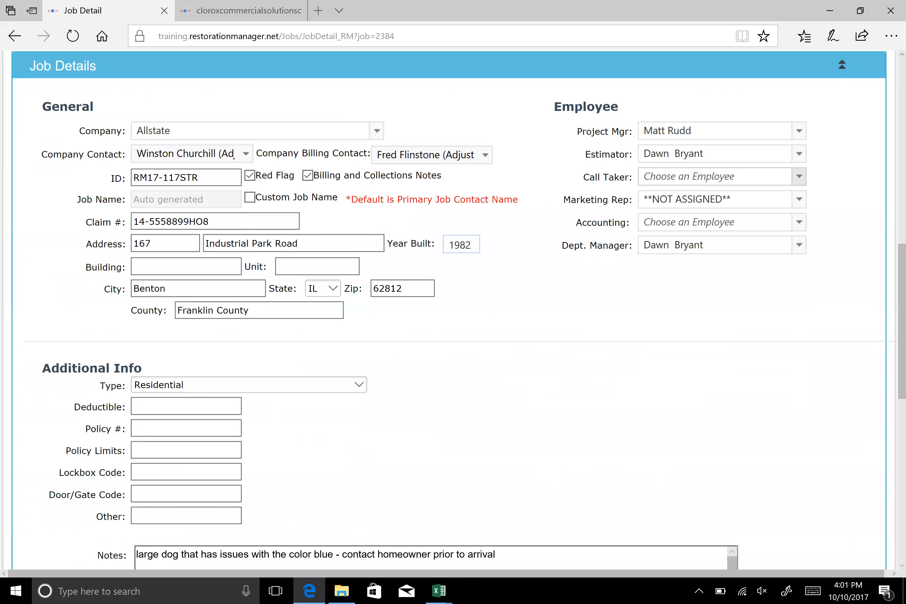
{"action": "left_click", "coordinate": [798, 176]}
{"action": "type", "text": "lisa"}
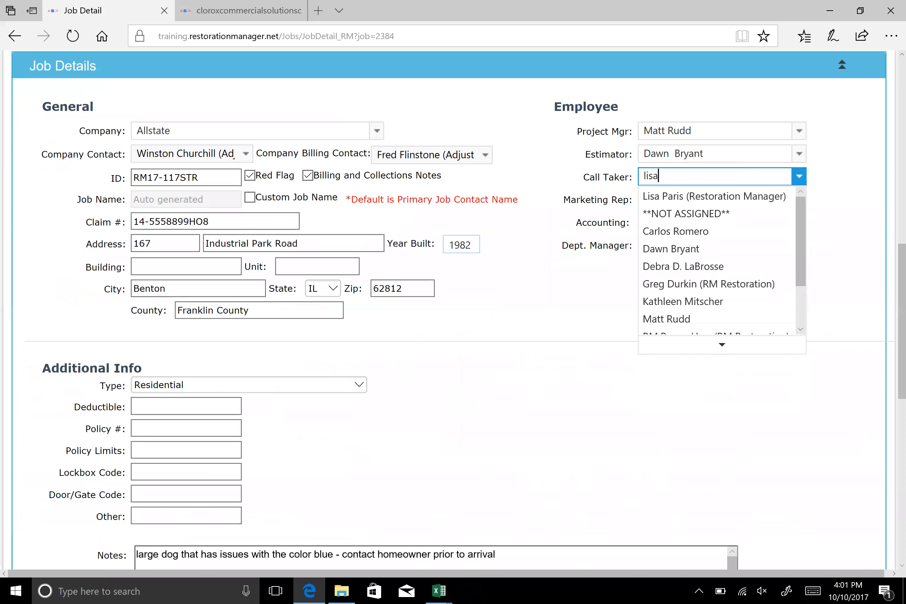
{"action": "key", "text": "Return"}
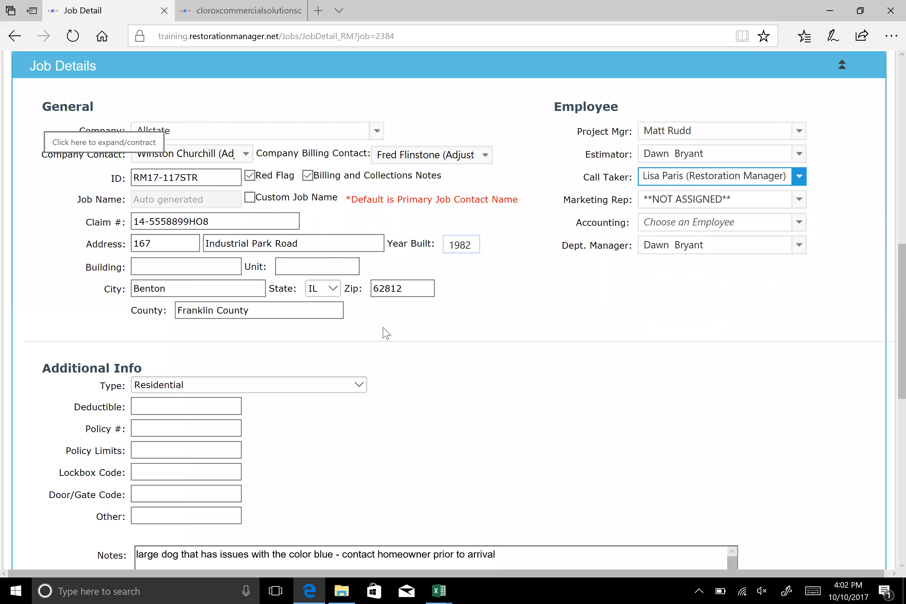
Review the Additional Info fields, notes, status and linked jobs in the Job Details, and save the job
{"action": "scroll", "coordinate": [385, 333], "scroll_direction": "down", "scroll_amount": 4}
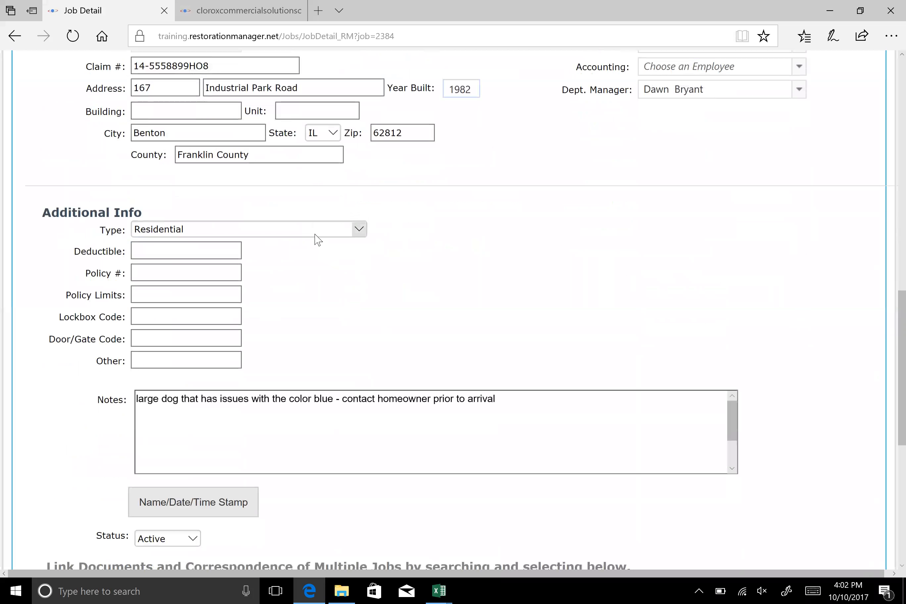
{"action": "left_click", "coordinate": [204, 256]}
{"action": "key", "text": "Tab"}
{"action": "key", "text": "Tab"}
{"action": "scroll", "coordinate": [860, 295], "scroll_direction": "down", "scroll_amount": 2}
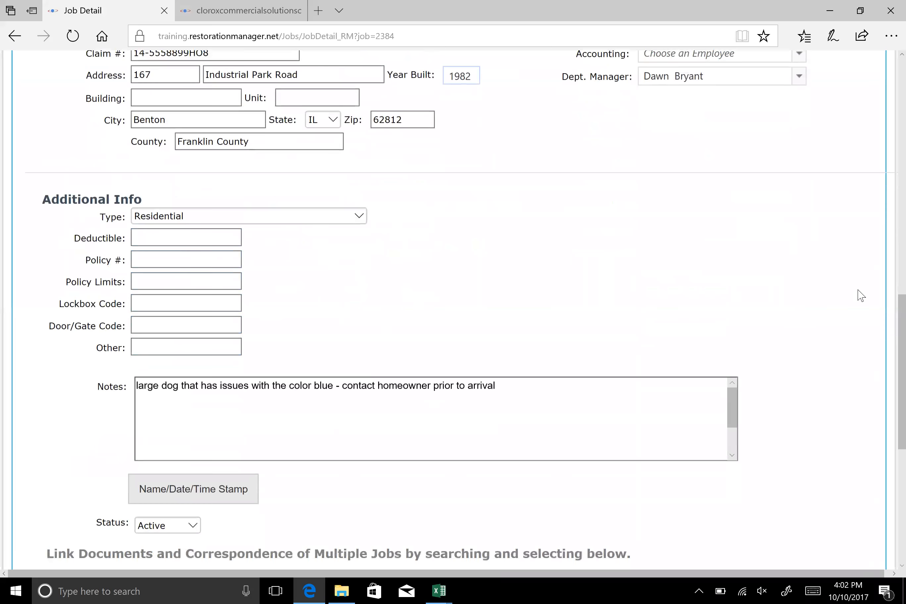
{"action": "scroll", "coordinate": [448, 309], "scroll_direction": "down", "scroll_amount": 2}
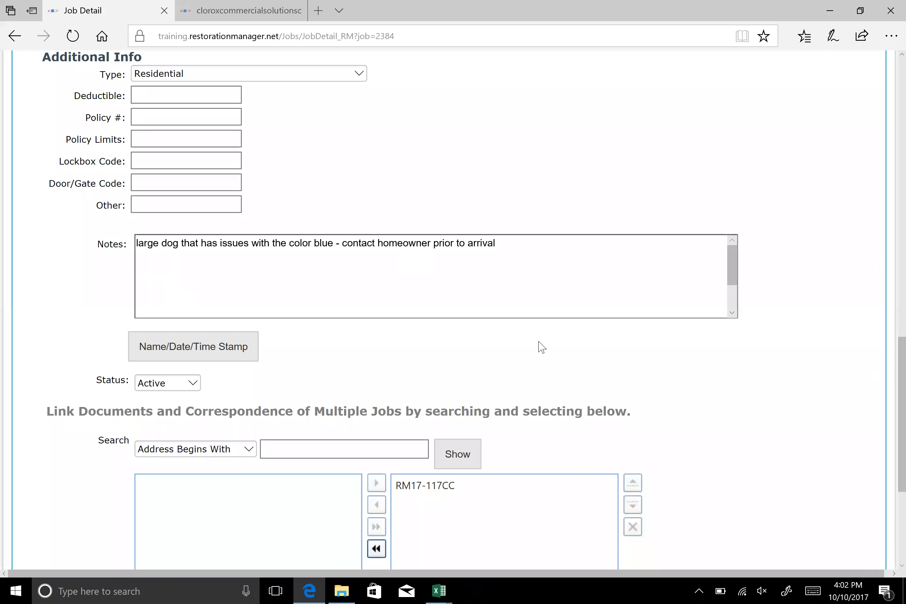
{"action": "scroll", "coordinate": [538, 345], "scroll_direction": "down", "scroll_amount": 2}
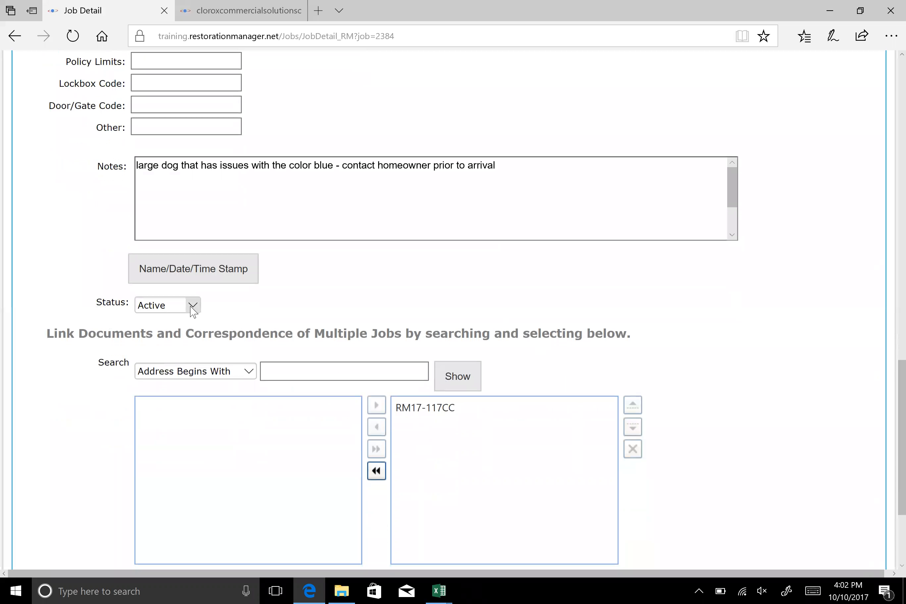
{"action": "scroll", "coordinate": [738, 350], "scroll_direction": "down", "scroll_amount": 4}
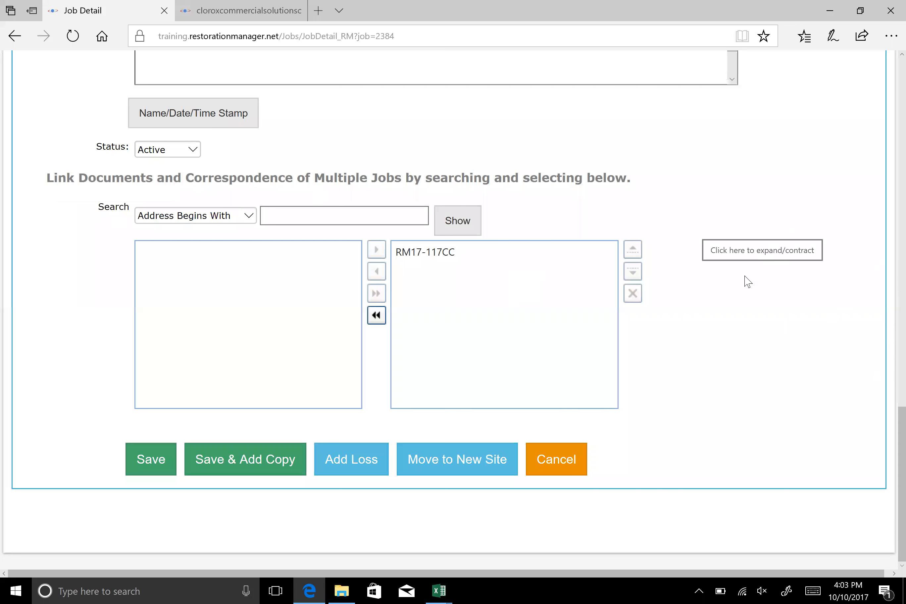
{"action": "left_click", "coordinate": [150, 469]}
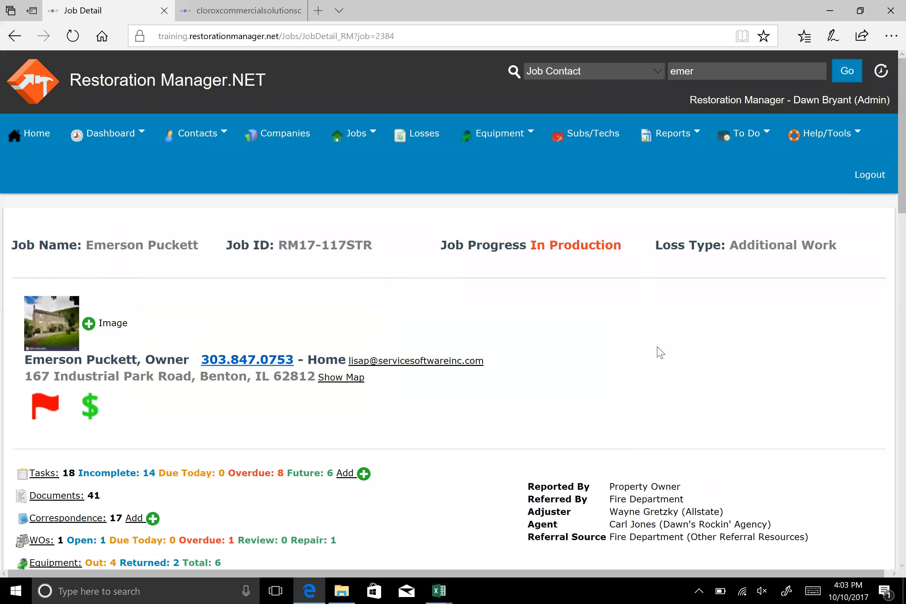
Check the phone details behind the referral and adjuster entries in the job summary, and open the Job Contacts page
{"action": "scroll", "coordinate": [519, 268], "scroll_direction": "down", "scroll_amount": 4}
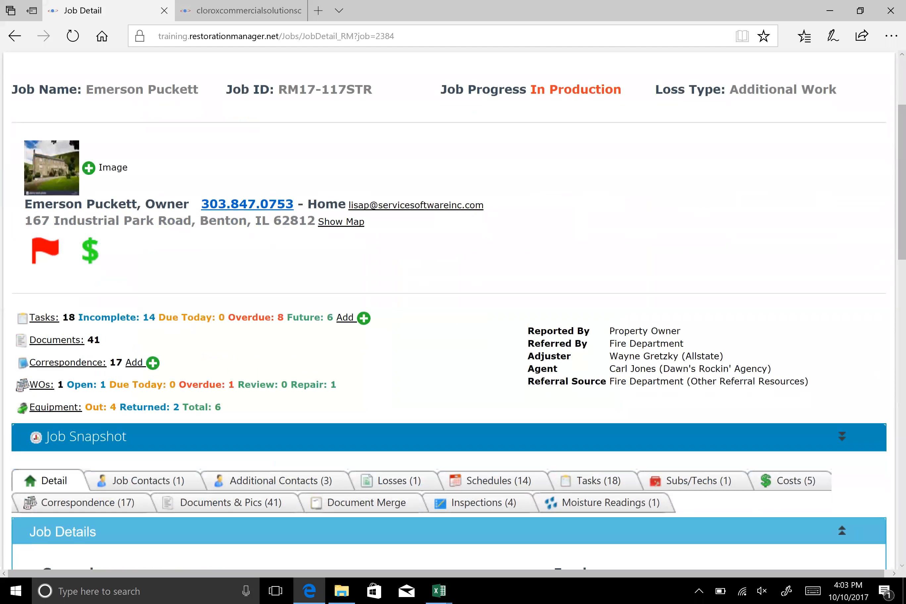
{"action": "scroll", "coordinate": [274, 242], "scroll_direction": "down", "scroll_amount": 4}
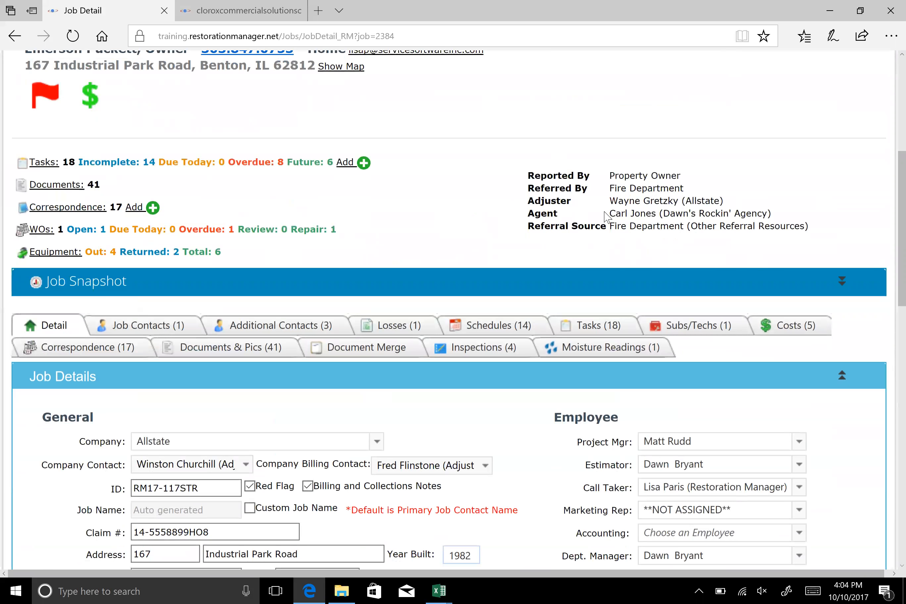
{"action": "mouse_move", "coordinate": [666, 189]}
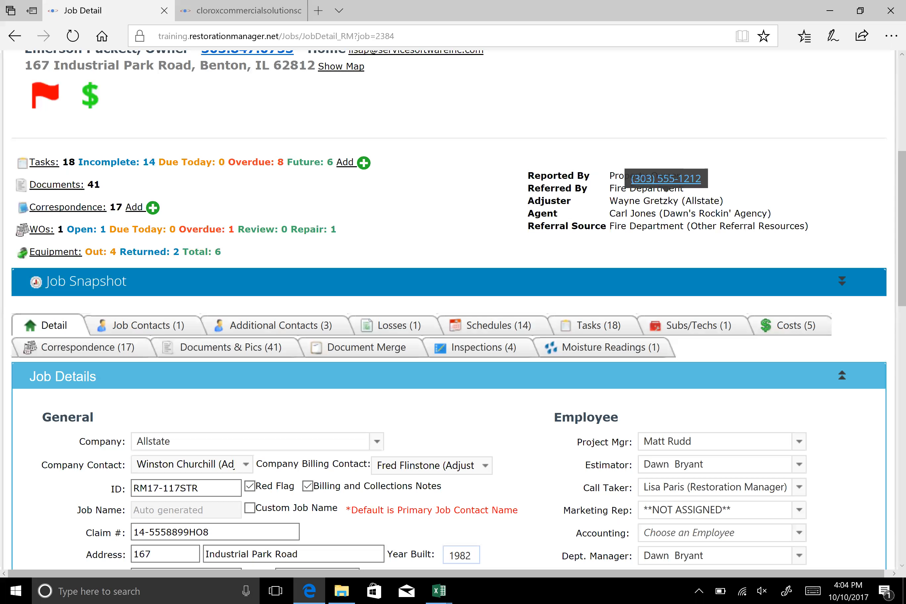
{"action": "mouse_move", "coordinate": [689, 201]}
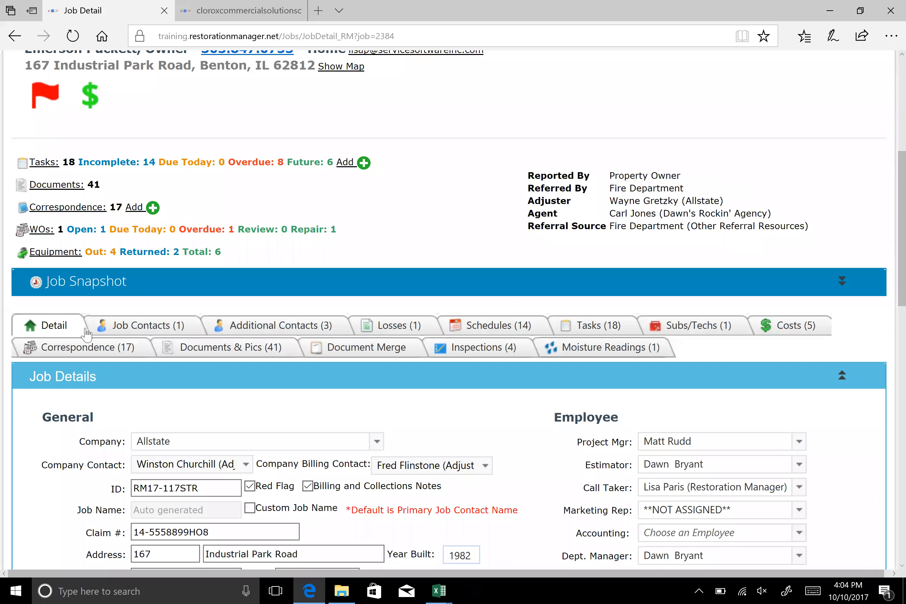
{"action": "left_click", "coordinate": [149, 326]}
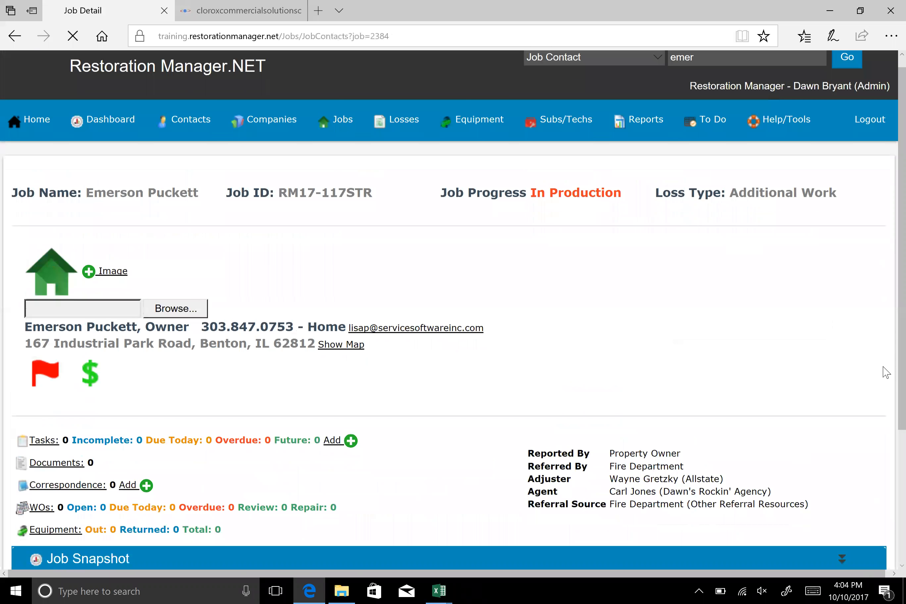
Open the owner's record from the Job Contacts list and review its contact, address, phone, login, notes and status fields
{"action": "scroll", "coordinate": [497, 466], "scroll_direction": "down", "scroll_amount": 5}
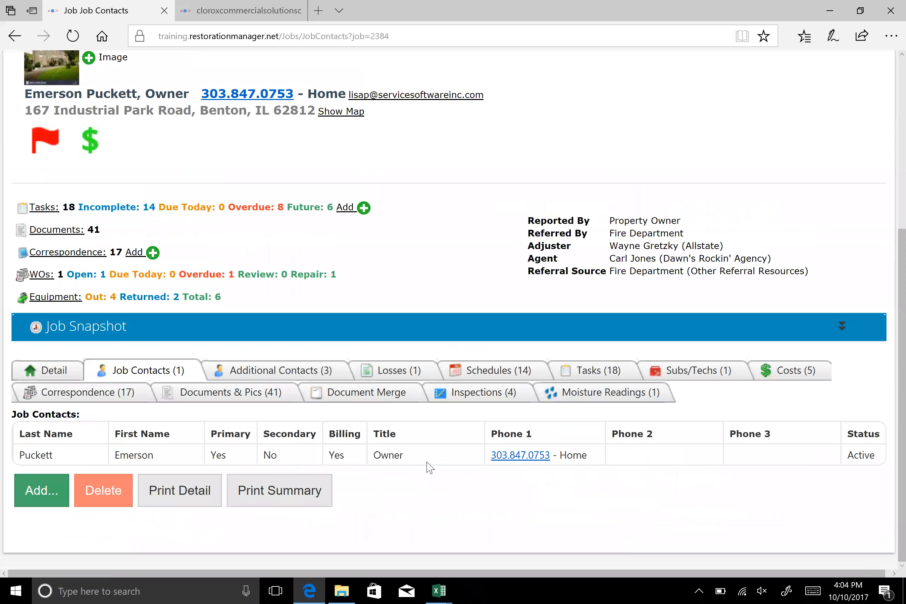
{"action": "double_click", "coordinate": [152, 459]}
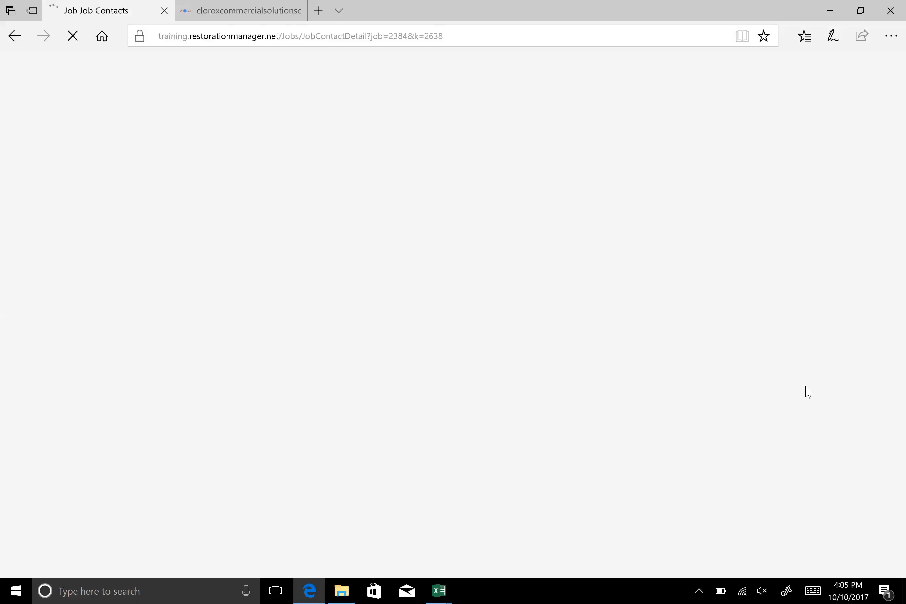
{"action": "scroll", "coordinate": [804, 388], "scroll_direction": "down", "scroll_amount": 5}
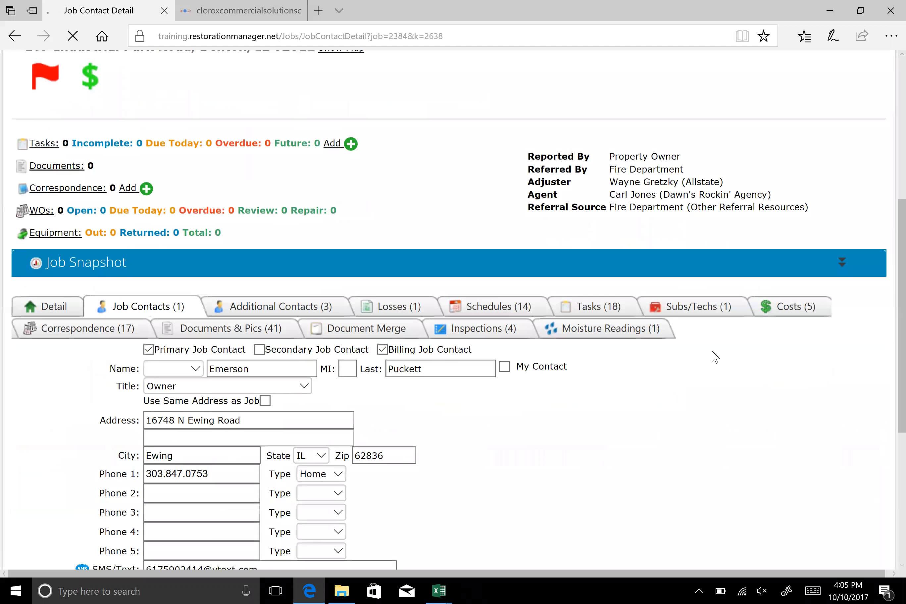
{"action": "scroll", "coordinate": [715, 357], "scroll_direction": "down", "scroll_amount": 5}
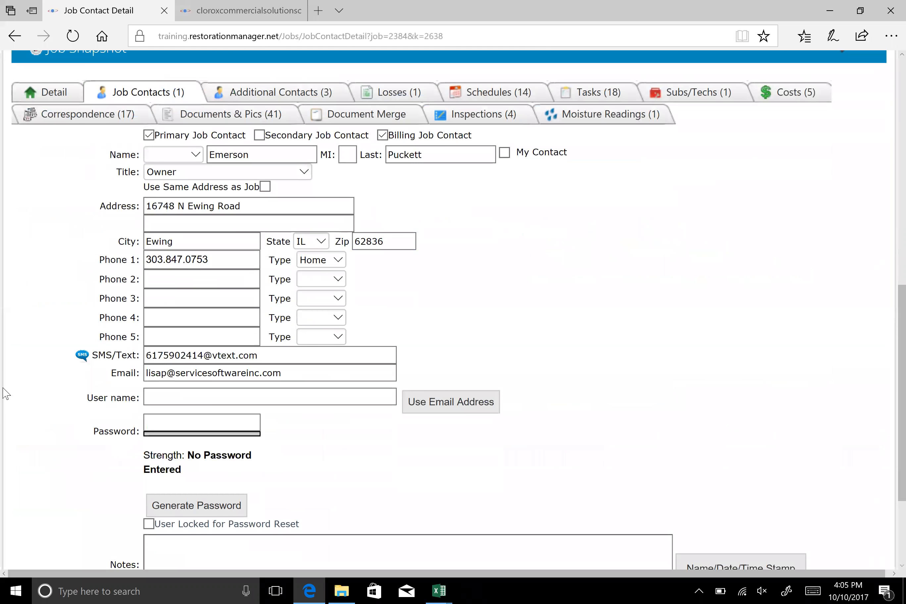
{"action": "scroll", "coordinate": [5, 394], "scroll_direction": "down", "scroll_amount": 2}
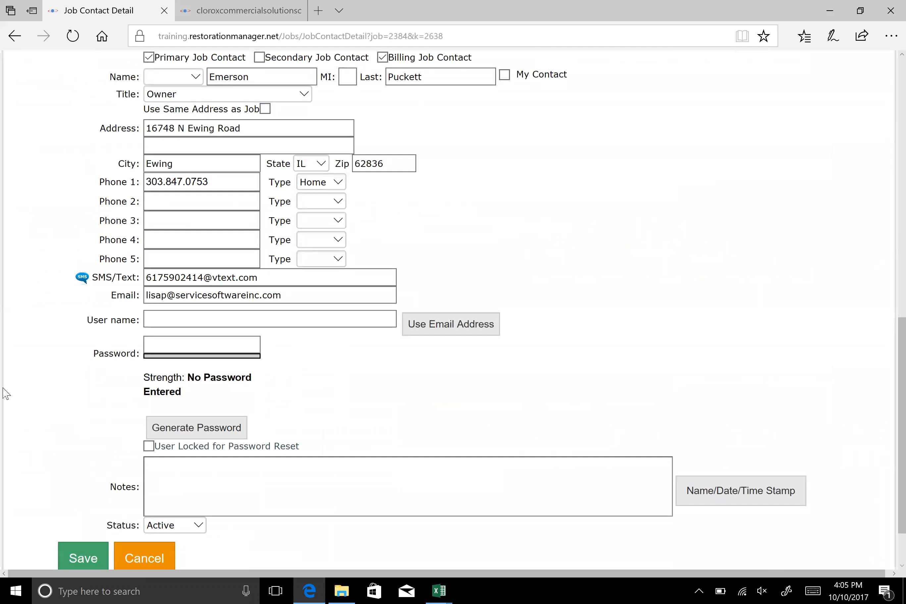
{"action": "scroll", "coordinate": [5, 394], "scroll_direction": "up", "scroll_amount": 10}
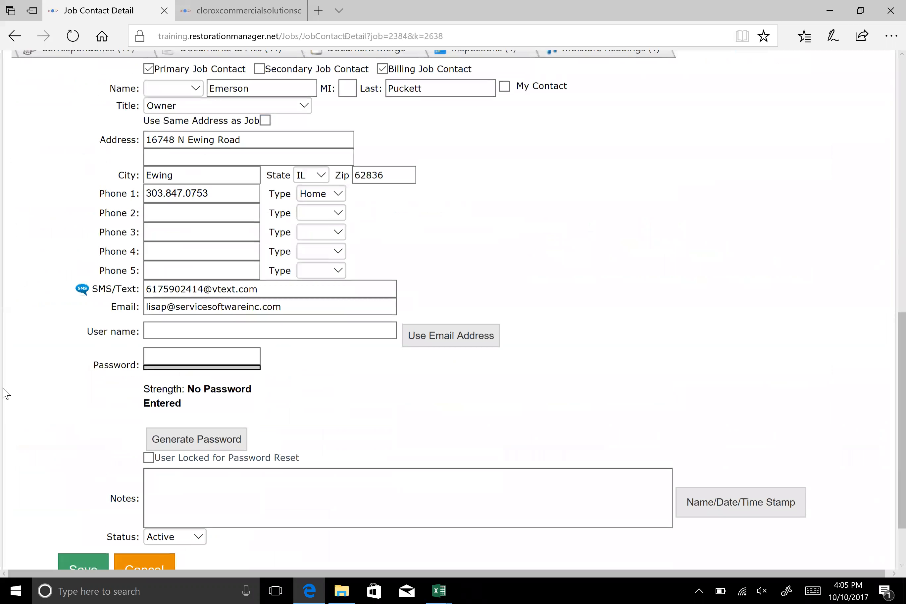
Open the job's Additional Contacts page and review the Reported By, Referred By and listed contact entries
{"action": "left_click", "coordinate": [318, 485]}
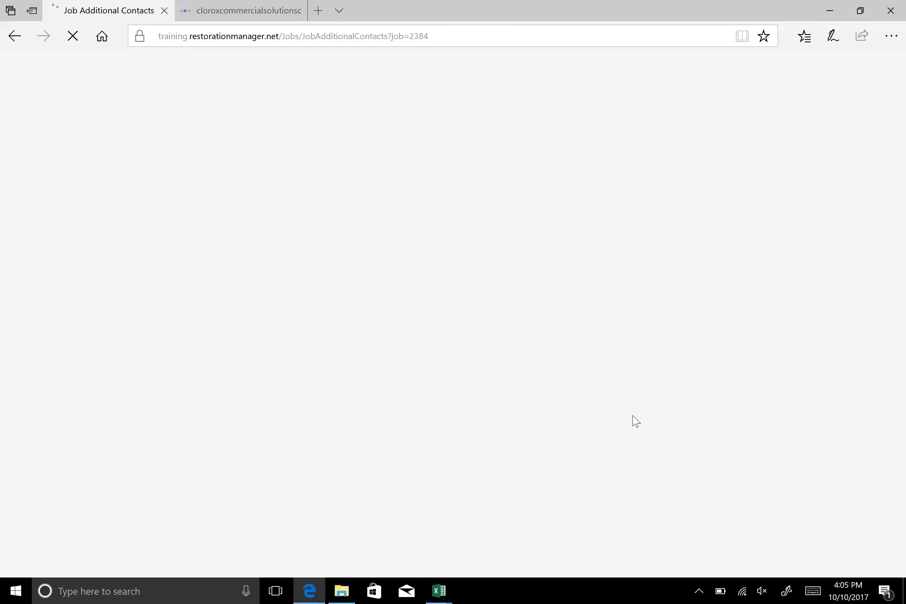
{"action": "scroll", "coordinate": [365, 410], "scroll_direction": "down", "scroll_amount": 7}
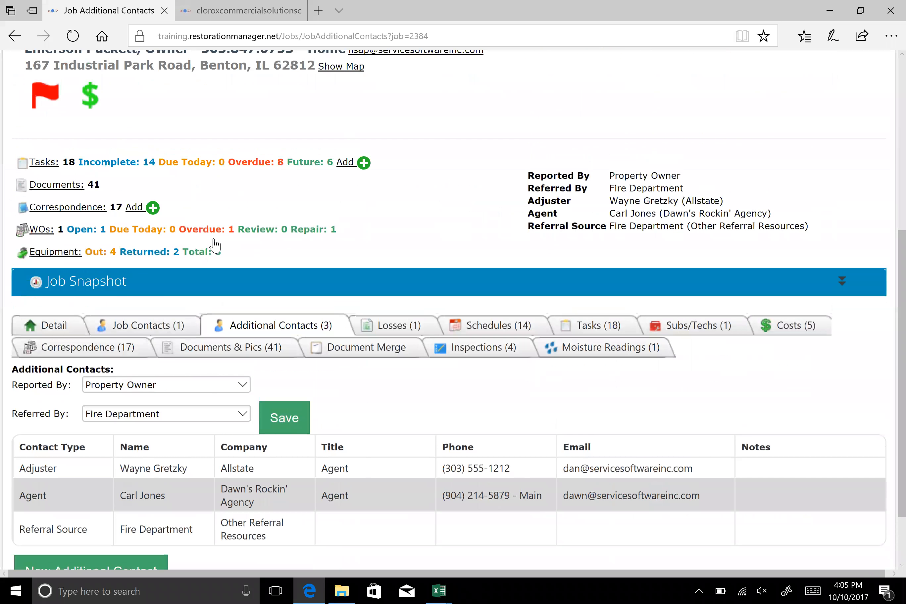
{"action": "scroll", "coordinate": [241, 251], "scroll_direction": "down", "scroll_amount": 2}
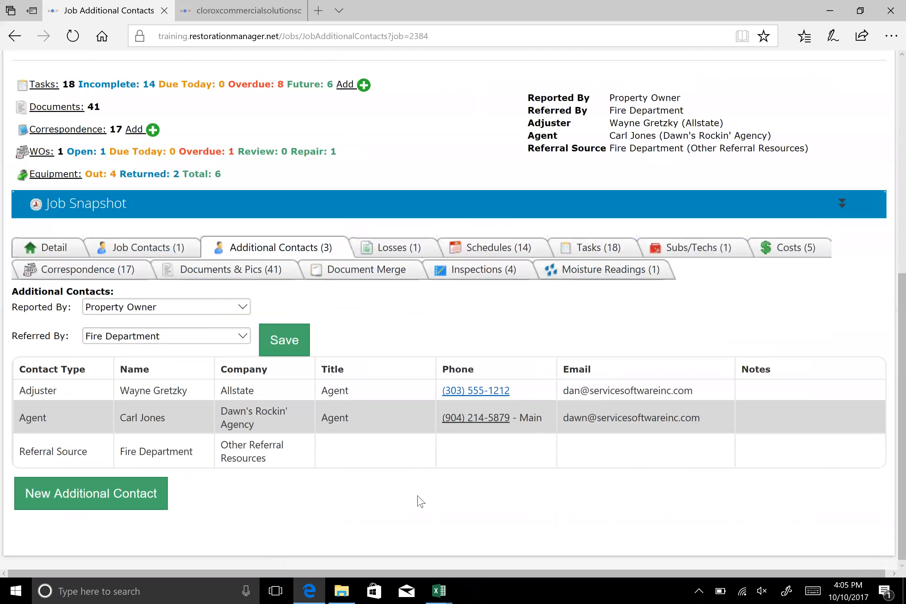
Open the new additional contact form and view the available contact types and companies without choosing any
{"action": "left_click", "coordinate": [66, 498]}
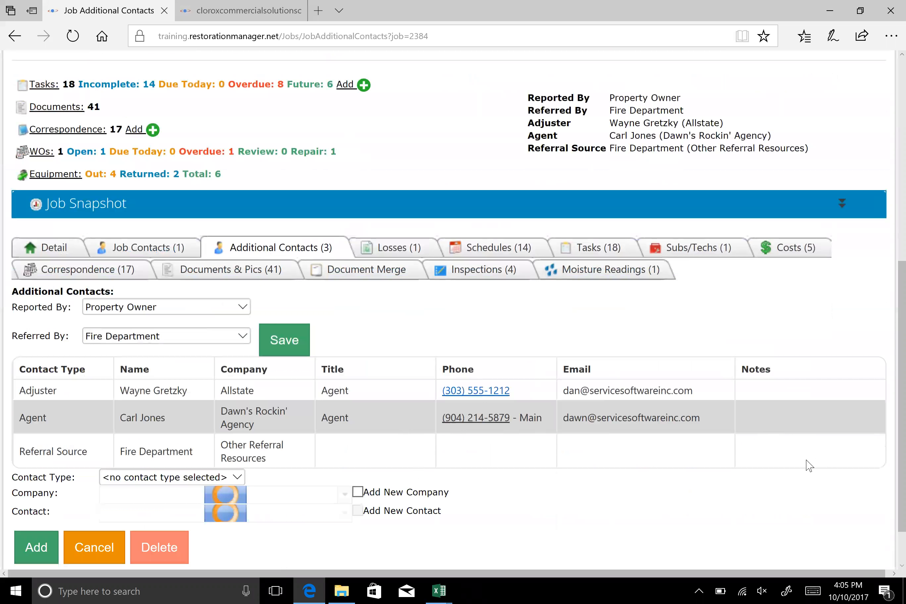
{"action": "scroll", "coordinate": [680, 452], "scroll_direction": "down", "scroll_amount": 2}
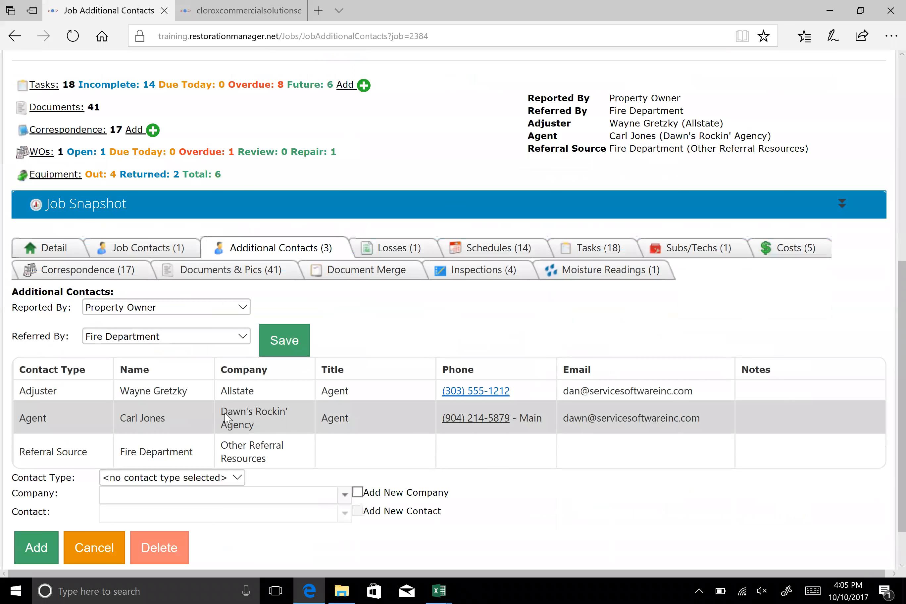
{"action": "scroll", "coordinate": [603, 479], "scroll_direction": "down", "scroll_amount": 2}
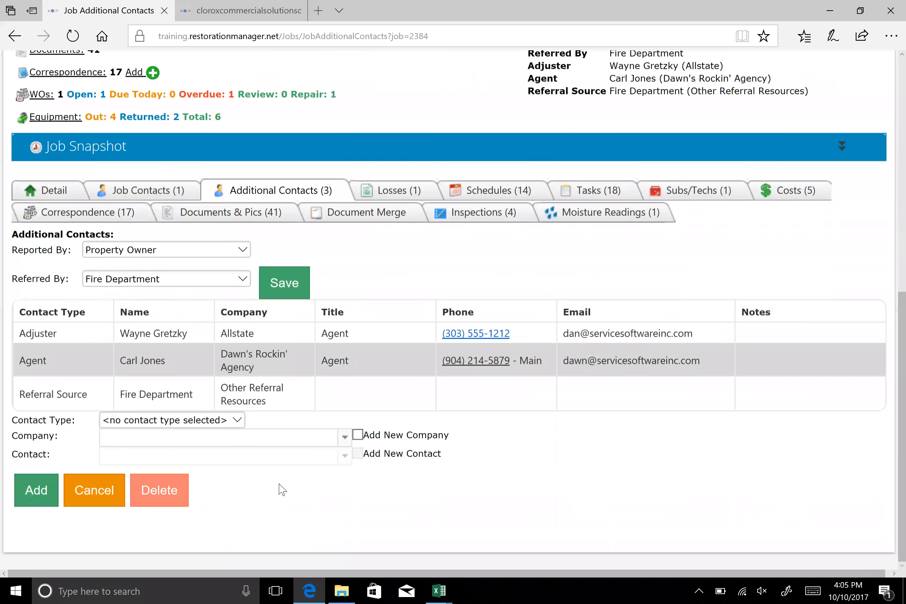
{"action": "left_click", "coordinate": [238, 420]}
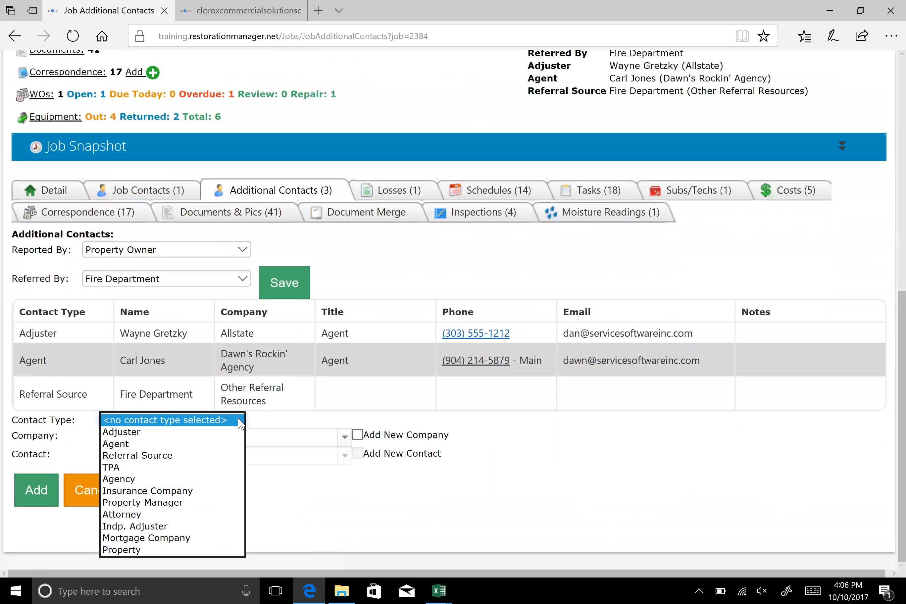
{"action": "left_click", "coordinate": [226, 443]}
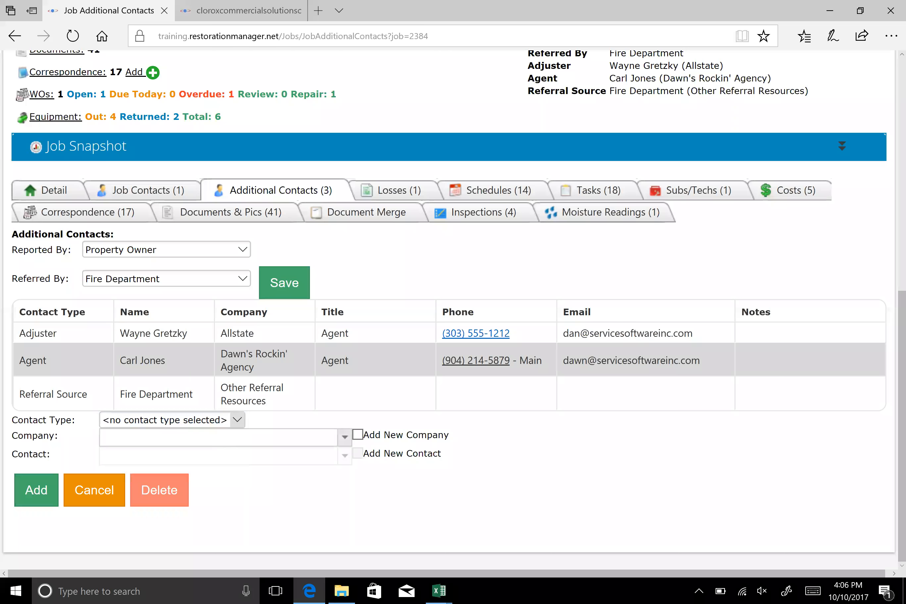
{"action": "left_click", "coordinate": [509, 480]}
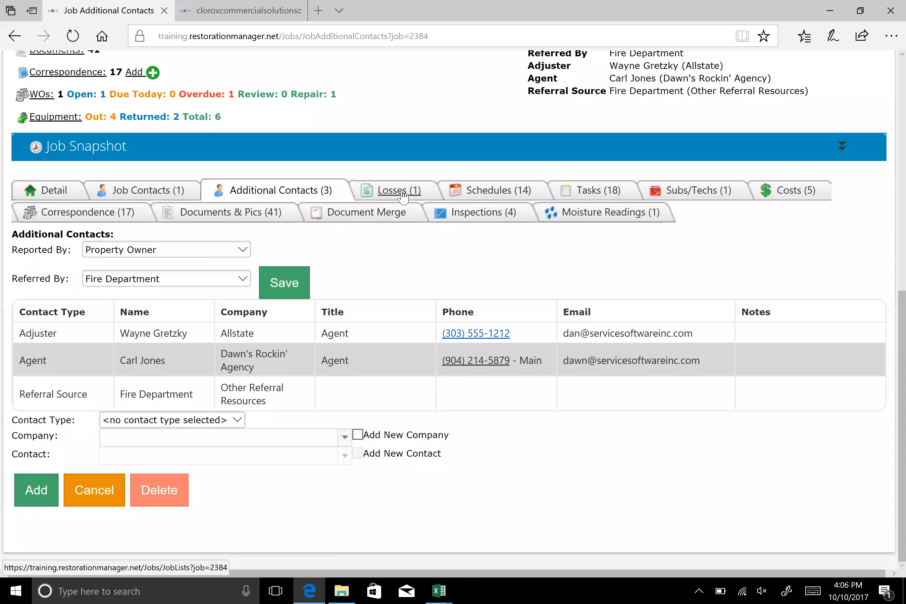
On the job's Subs/Techs page, add Crider Debris Disposal under the Debris Disposal category with record type Responsible
{"action": "left_click", "coordinate": [697, 193]}
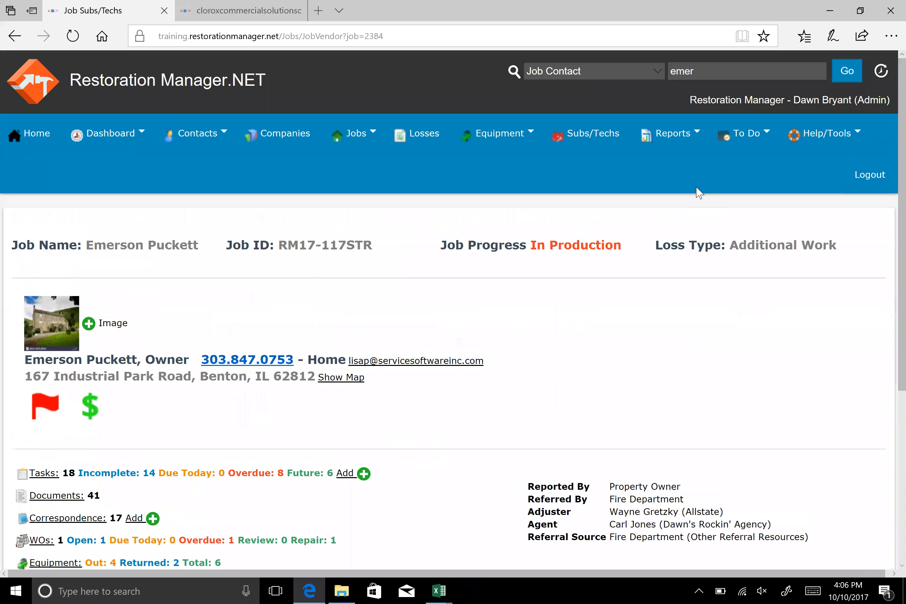
{"action": "scroll", "coordinate": [738, 315], "scroll_direction": "down", "scroll_amount": 4}
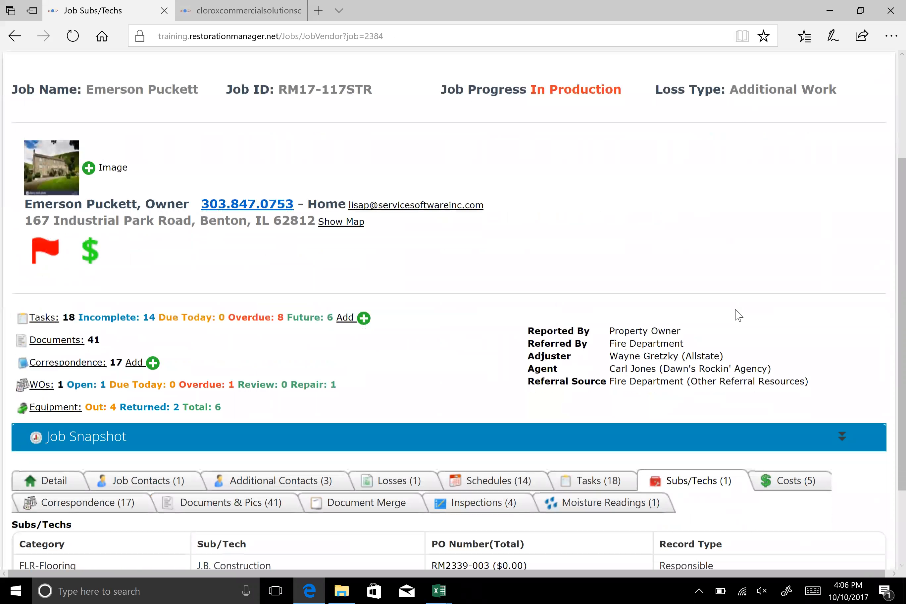
{"action": "scroll", "coordinate": [738, 314], "scroll_direction": "down", "scroll_amount": 3}
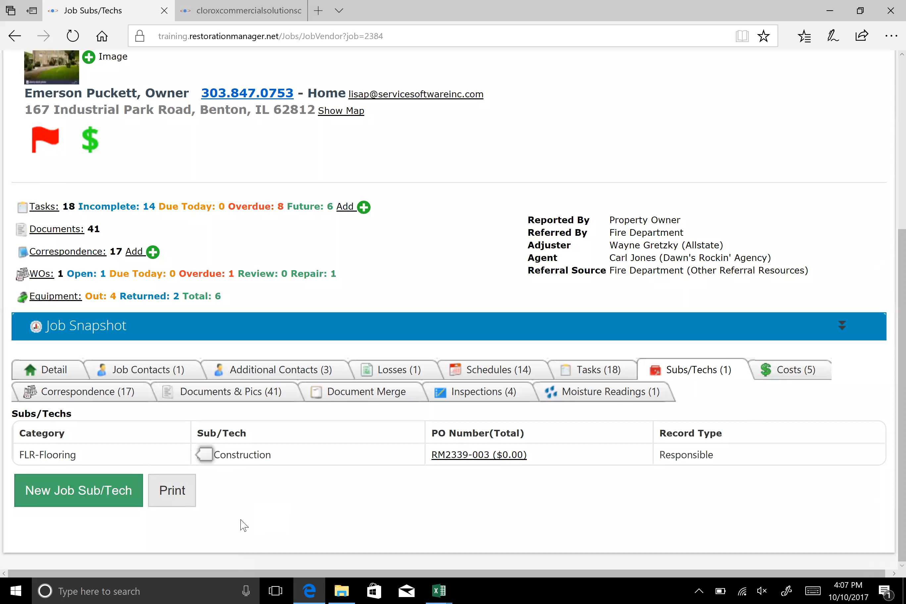
{"action": "left_click", "coordinate": [37, 493]}
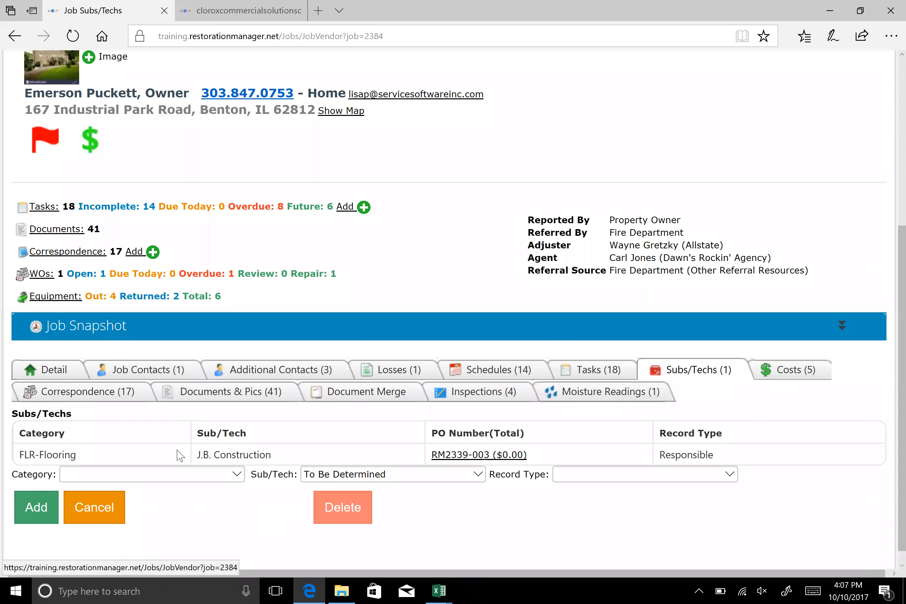
{"action": "left_click", "coordinate": [237, 475]}
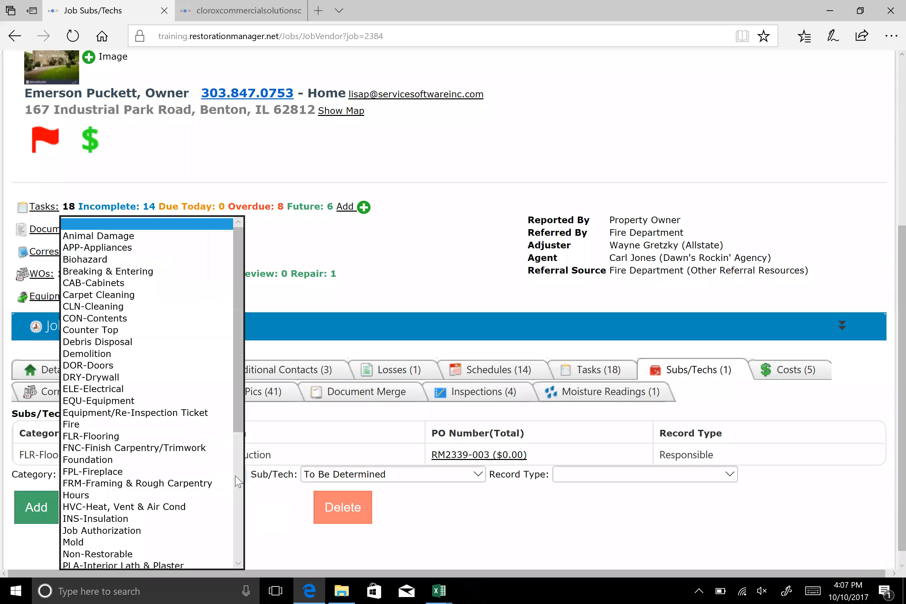
{"action": "left_click", "coordinate": [121, 342]}
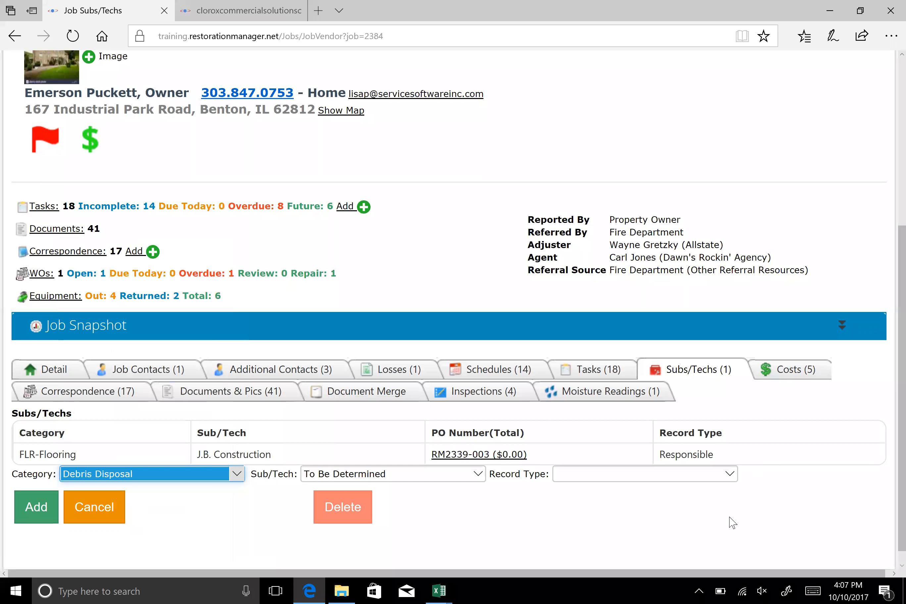
{"action": "left_click", "coordinate": [477, 473]}
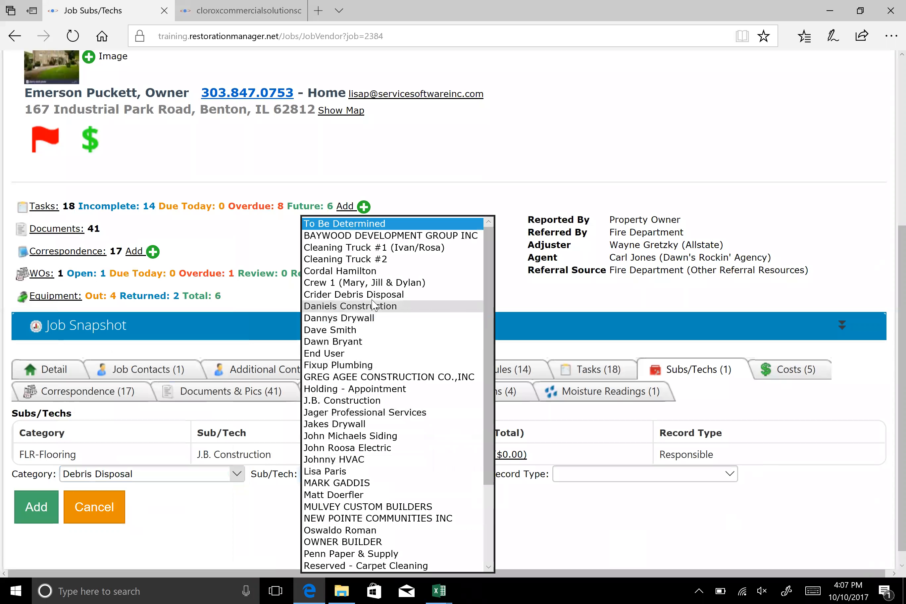
{"action": "left_click", "coordinate": [413, 294]}
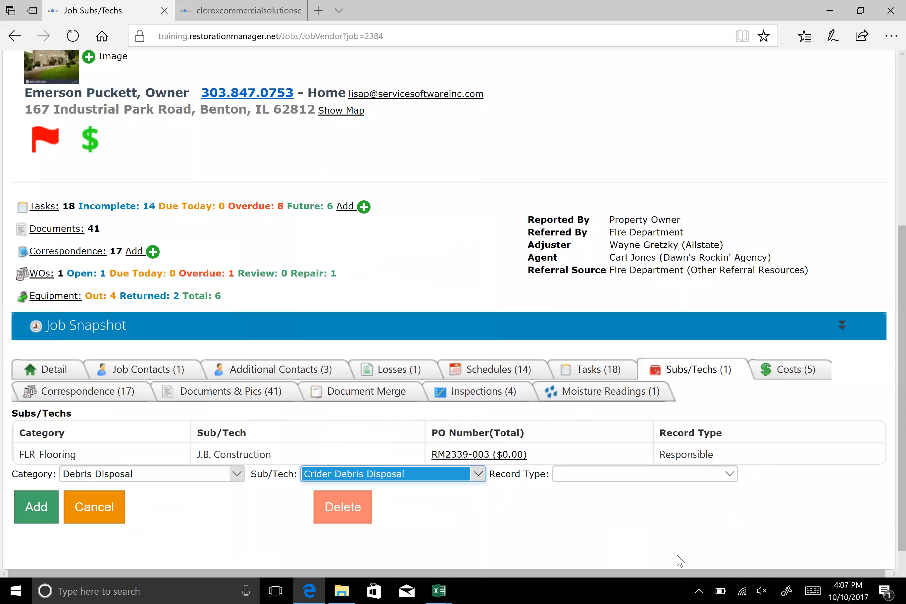
{"action": "left_click", "coordinate": [728, 474]}
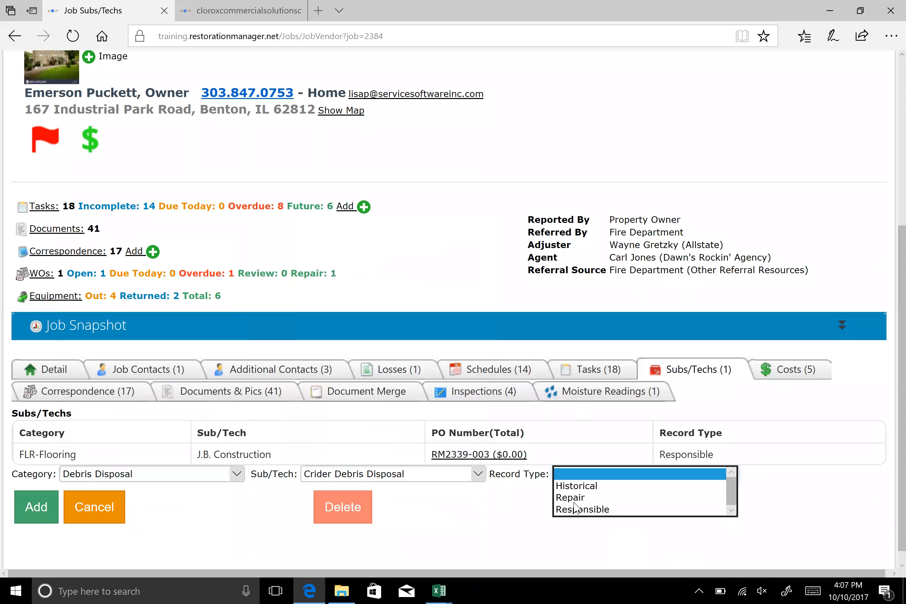
{"action": "left_click", "coordinate": [575, 509]}
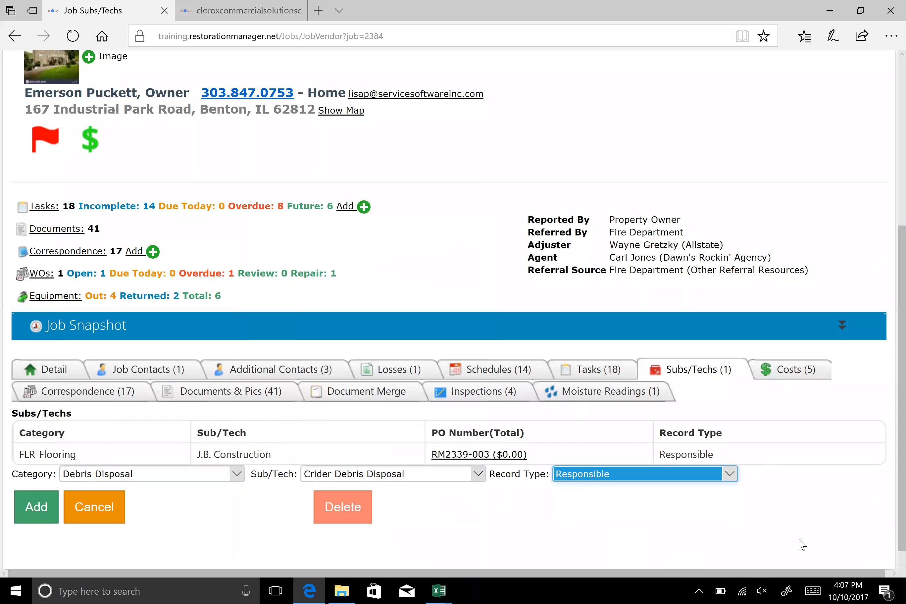
{"action": "left_click", "coordinate": [28, 516]}
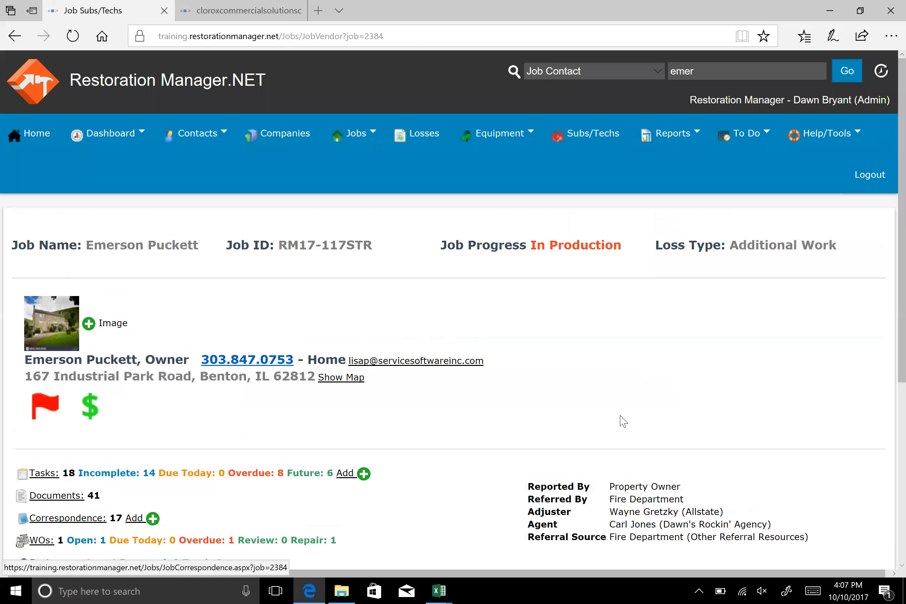
{"action": "scroll", "coordinate": [739, 366], "scroll_direction": "down", "scroll_amount": 5}
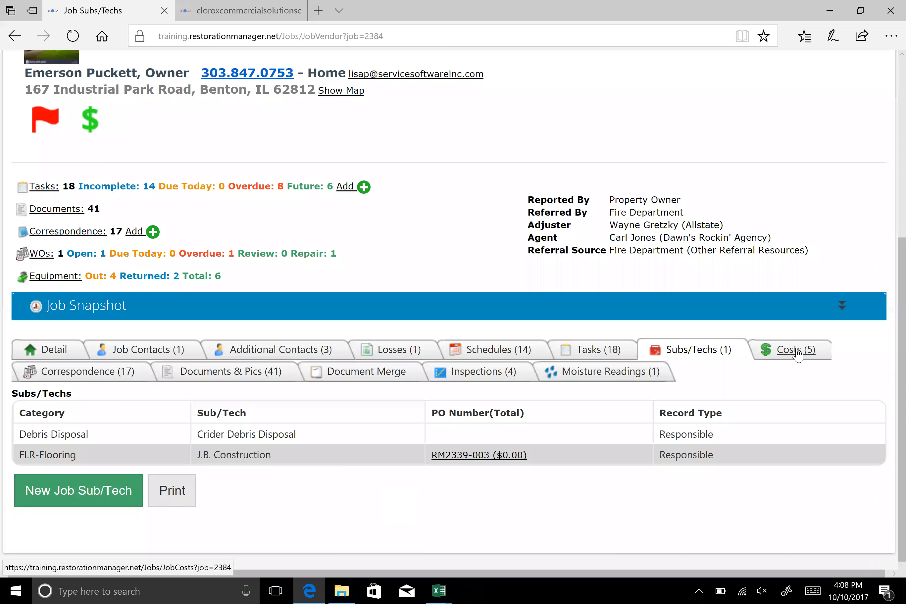
Try to add and merge the Estimate Letter template packet on the job's Document Merge page
{"action": "left_click", "coordinate": [354, 374]}
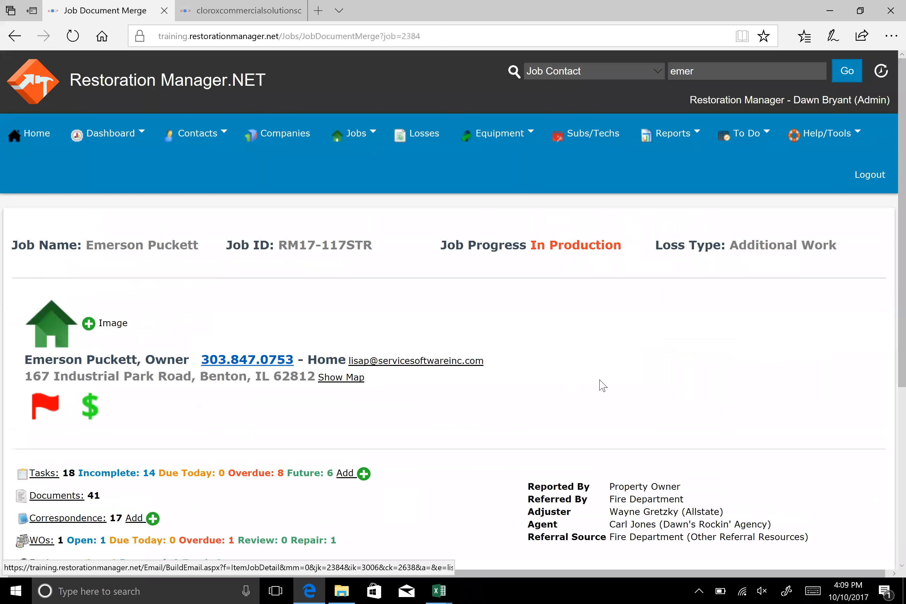
{"action": "scroll", "coordinate": [456, 453], "scroll_direction": "down", "scroll_amount": 7}
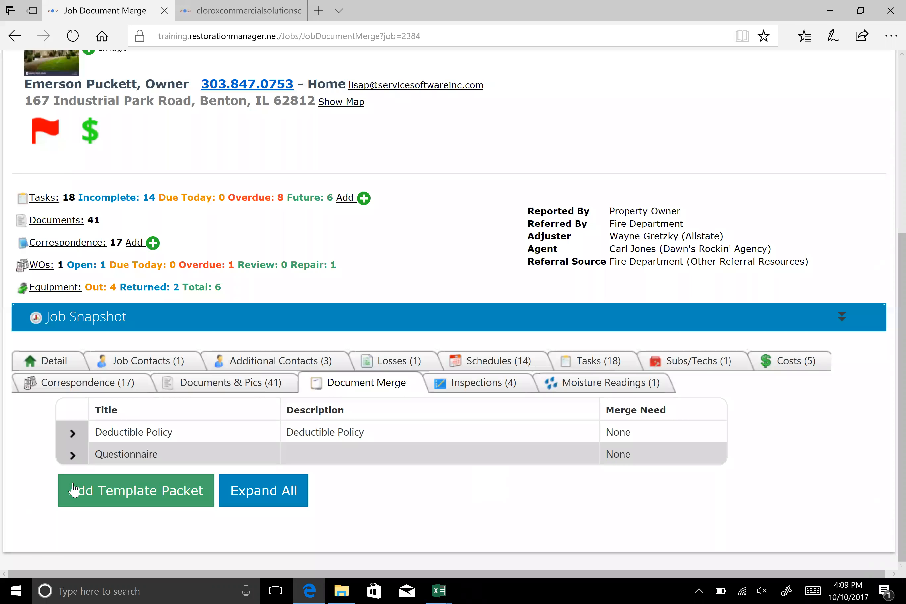
{"action": "left_click", "coordinate": [152, 492]}
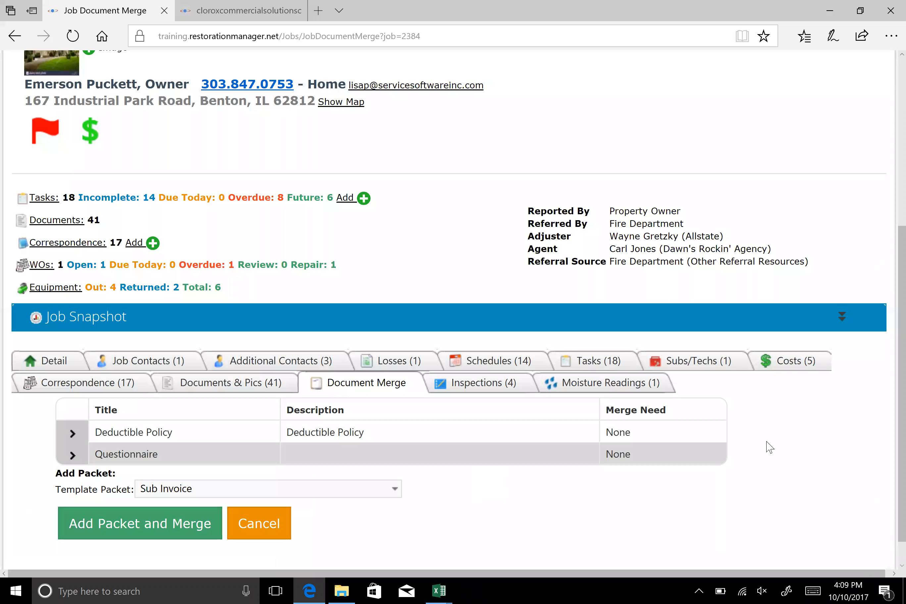
{"action": "scroll", "coordinate": [768, 445], "scroll_direction": "down", "scroll_amount": 1}
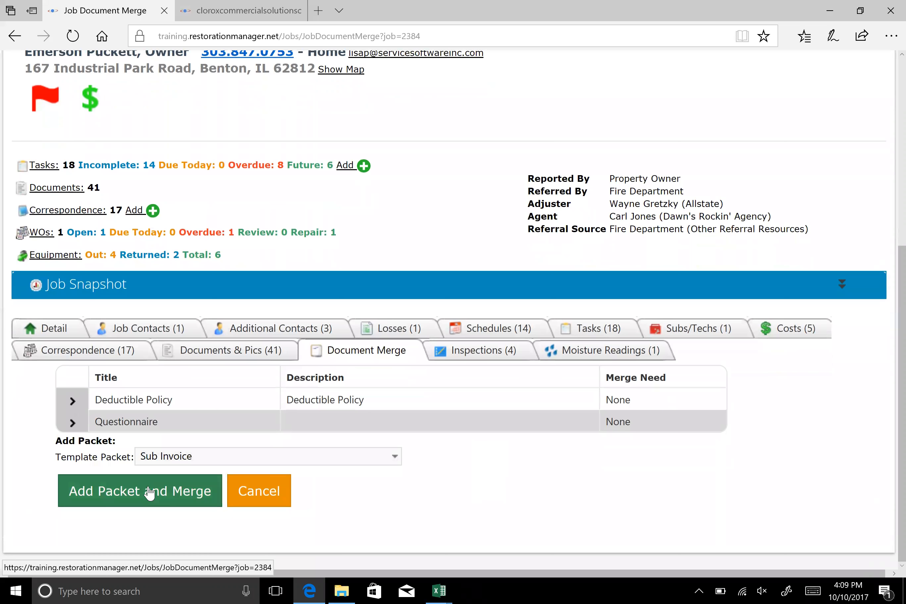
{"action": "left_click", "coordinate": [394, 456]}
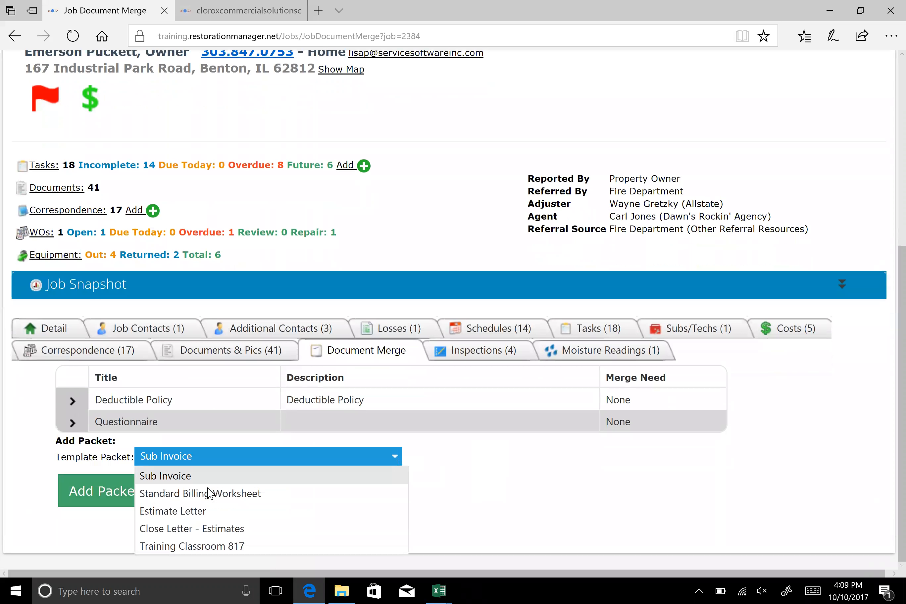
{"action": "left_click", "coordinate": [191, 511]}
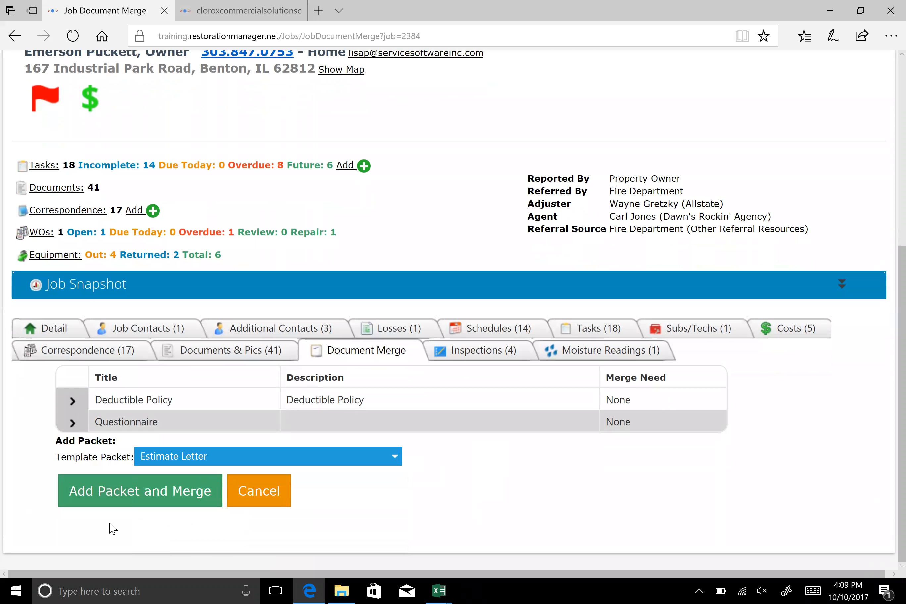
{"action": "left_click", "coordinate": [123, 505]}
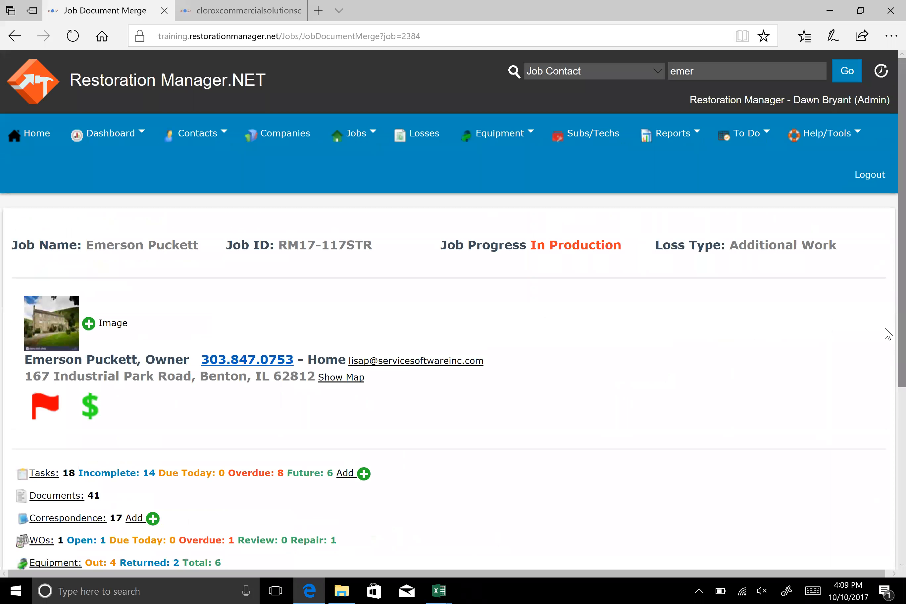
{"action": "scroll", "coordinate": [769, 334], "scroll_direction": "down", "scroll_amount": 2}
{"action": "scroll", "coordinate": [422, 335], "scroll_direction": "down", "scroll_amount": 5}
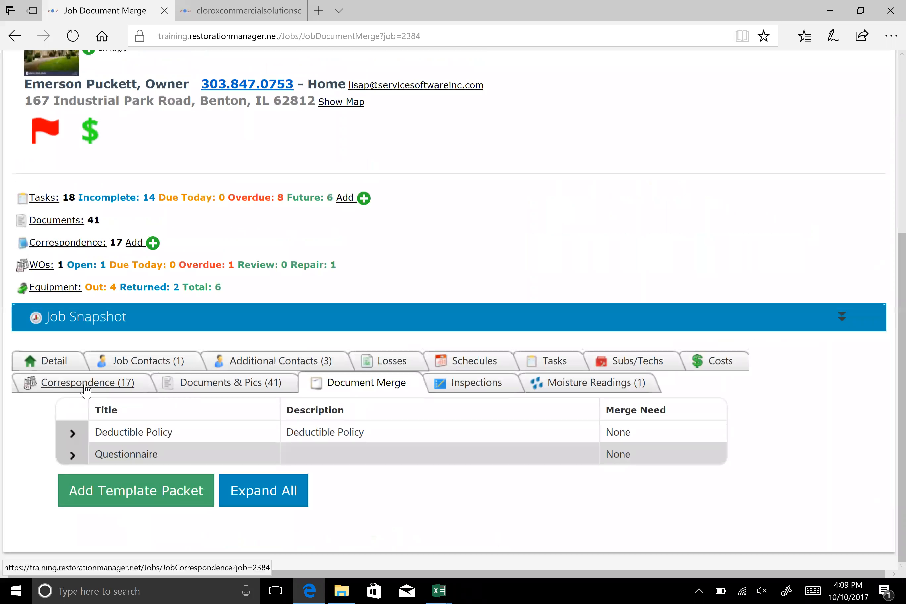
Check the job's Documents & Pics page, return to Document Merge and retry adding and merging the Estimate Letter template packet
{"action": "left_click", "coordinate": [227, 386]}
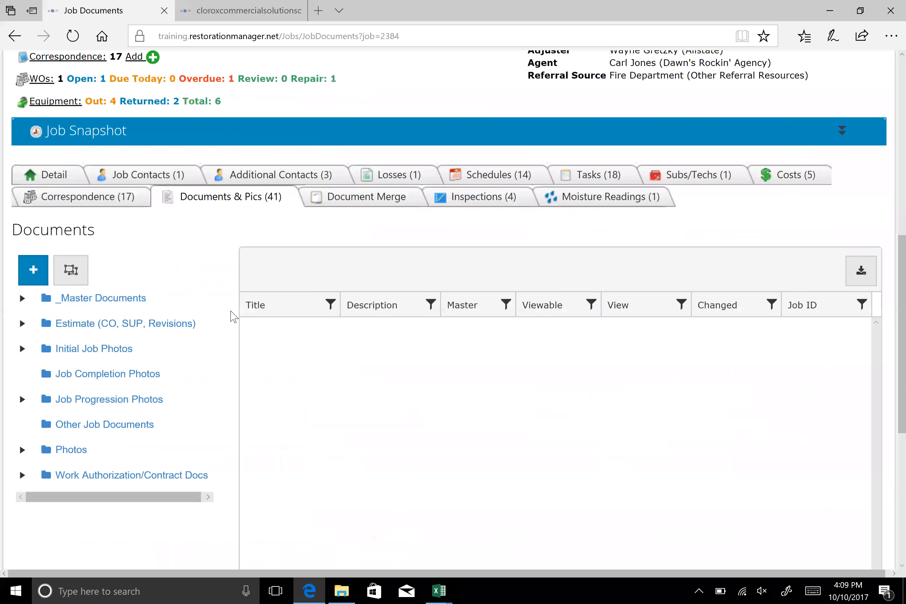
{"action": "left_click", "coordinate": [387, 199]}
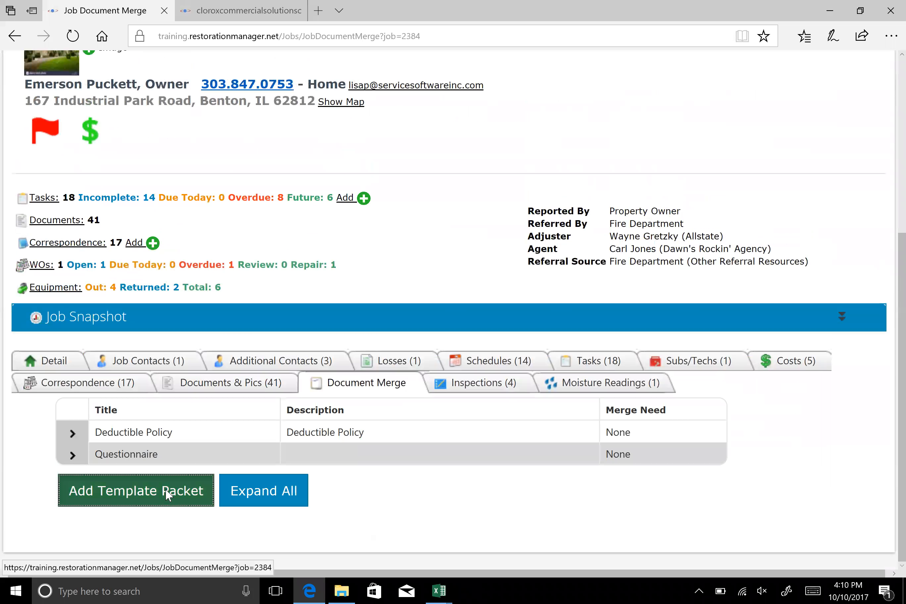
{"action": "left_click", "coordinate": [167, 494]}
{"action": "left_click", "coordinate": [394, 490]}
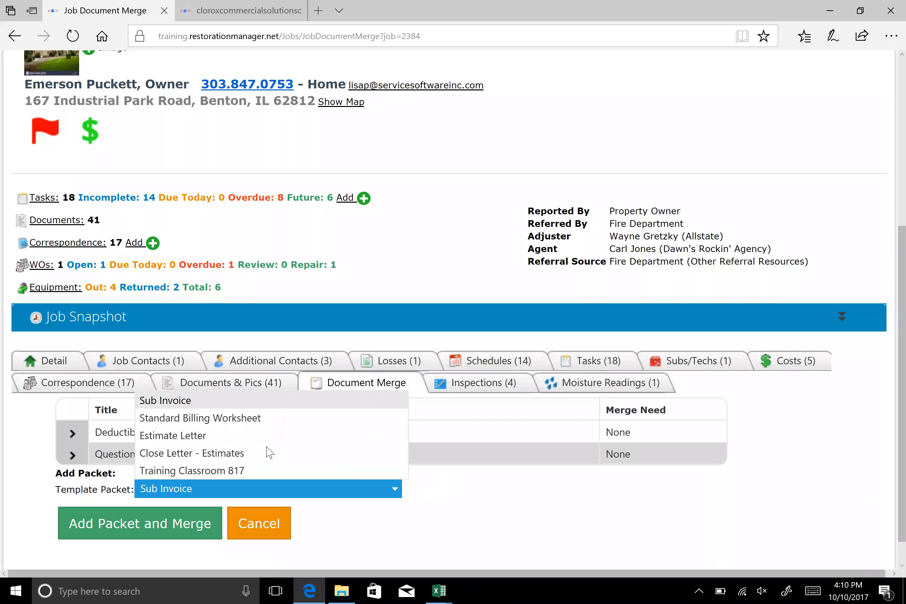
{"action": "left_click", "coordinate": [189, 435]}
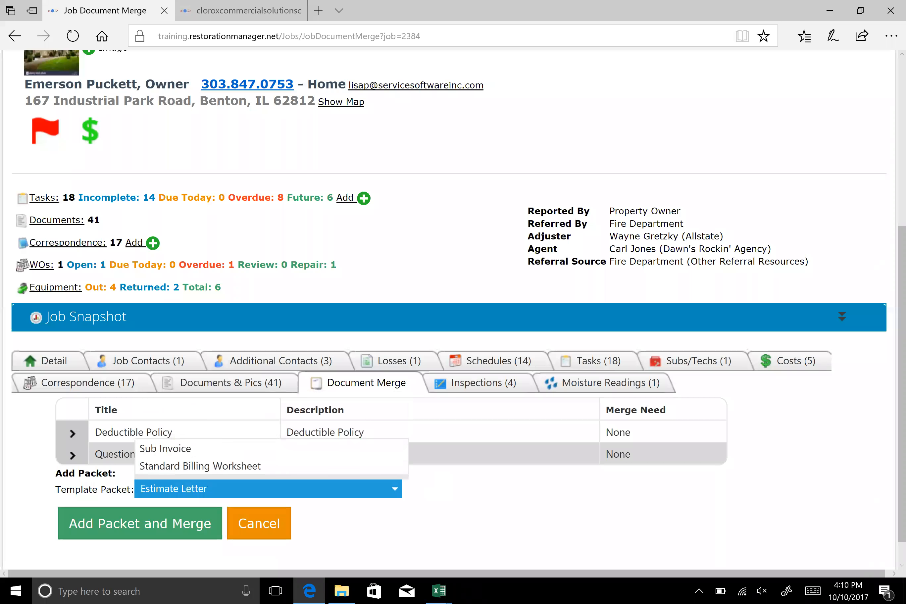
{"action": "left_click", "coordinate": [94, 531]}
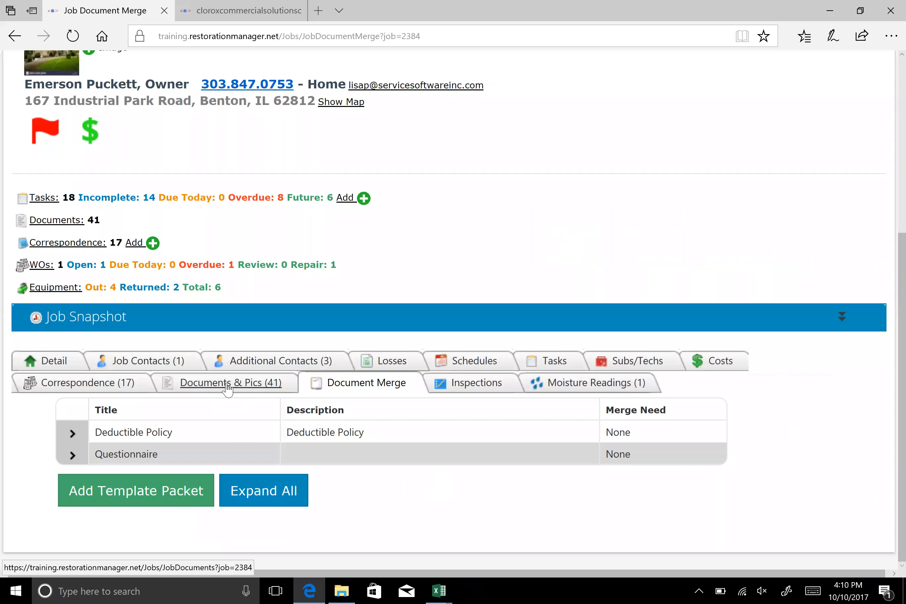
Expand the Deductible Policy packet, read through its merged PDF document and return to the job's Document Merge page
{"action": "left_click", "coordinate": [73, 433]}
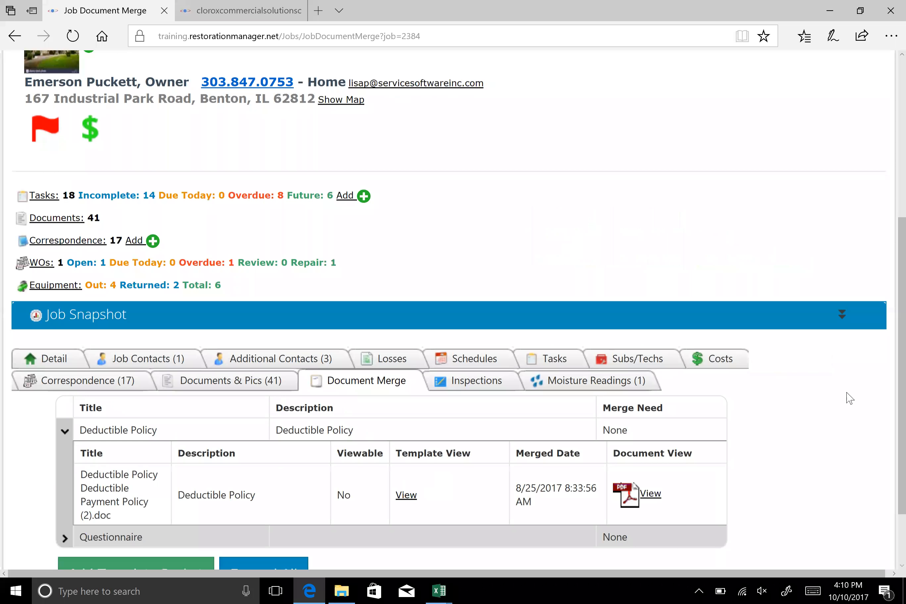
{"action": "scroll", "coordinate": [849, 398], "scroll_direction": "down", "scroll_amount": 2}
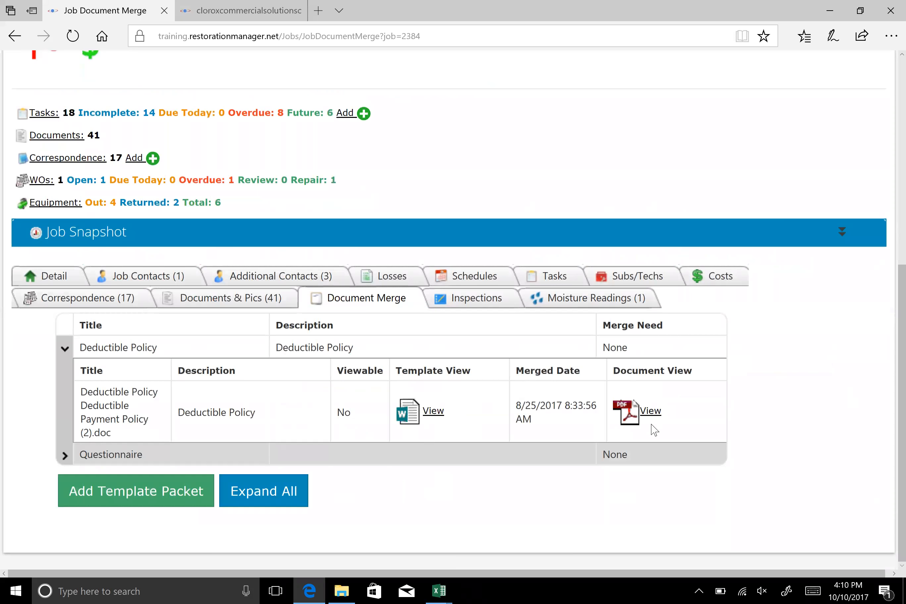
{"action": "left_click", "coordinate": [643, 416]}
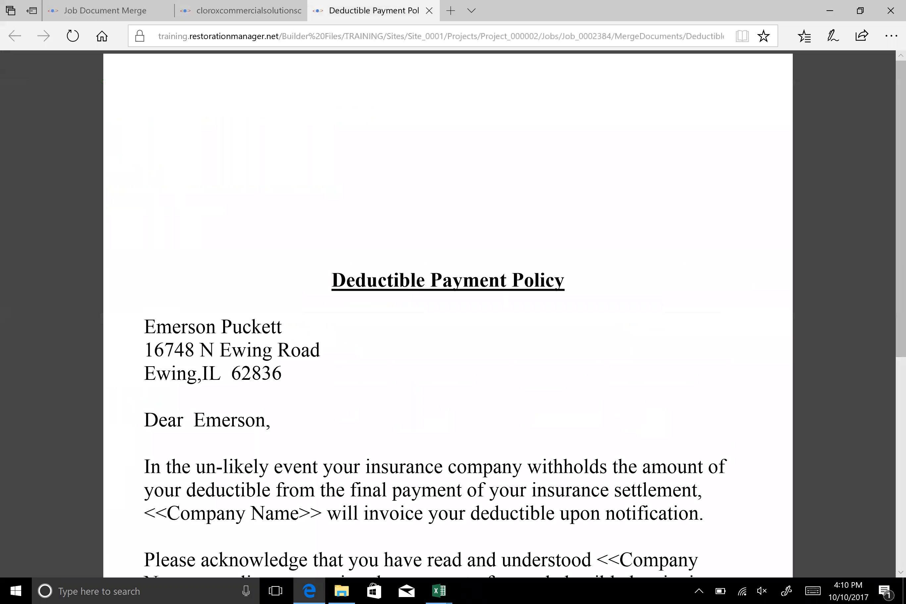
{"action": "scroll", "coordinate": [689, 359], "scroll_direction": "down", "scroll_amount": 2}
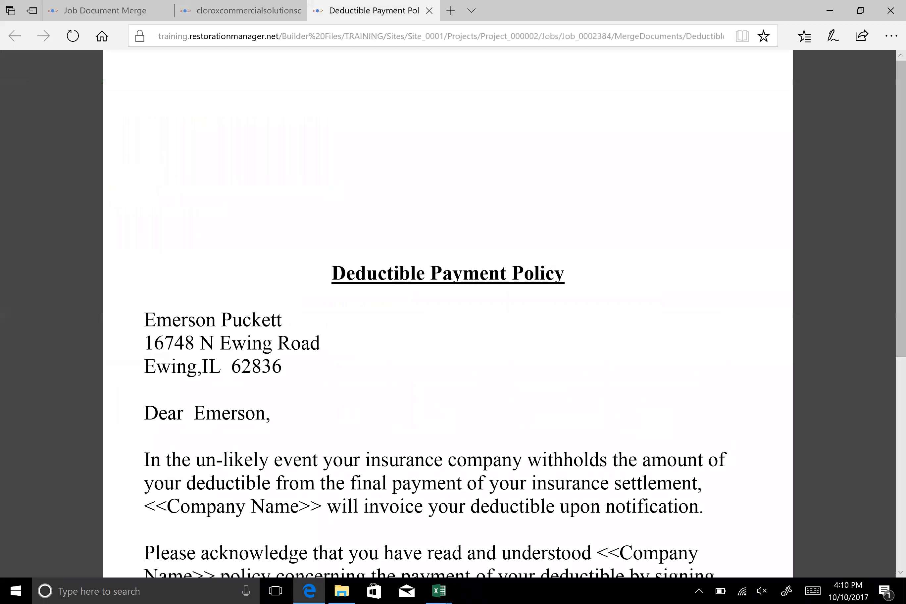
{"action": "scroll", "coordinate": [448, 314], "scroll_direction": "down", "scroll_amount": 4}
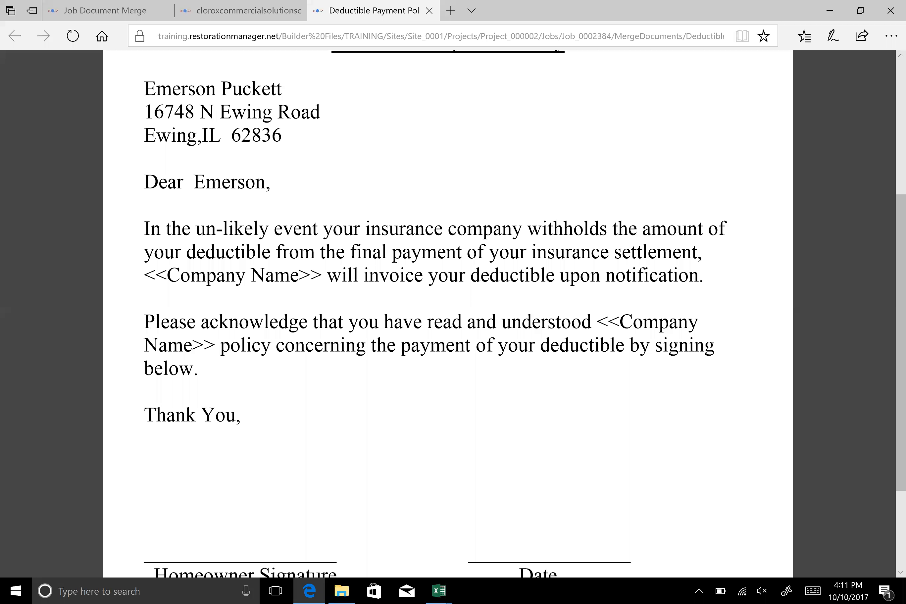
{"action": "left_click", "coordinate": [158, 15]}
Expand the Questionnaire packet, read through its merged Quality Questionnaire PDF and return to the Document Merge page
{"action": "left_click", "coordinate": [65, 456]}
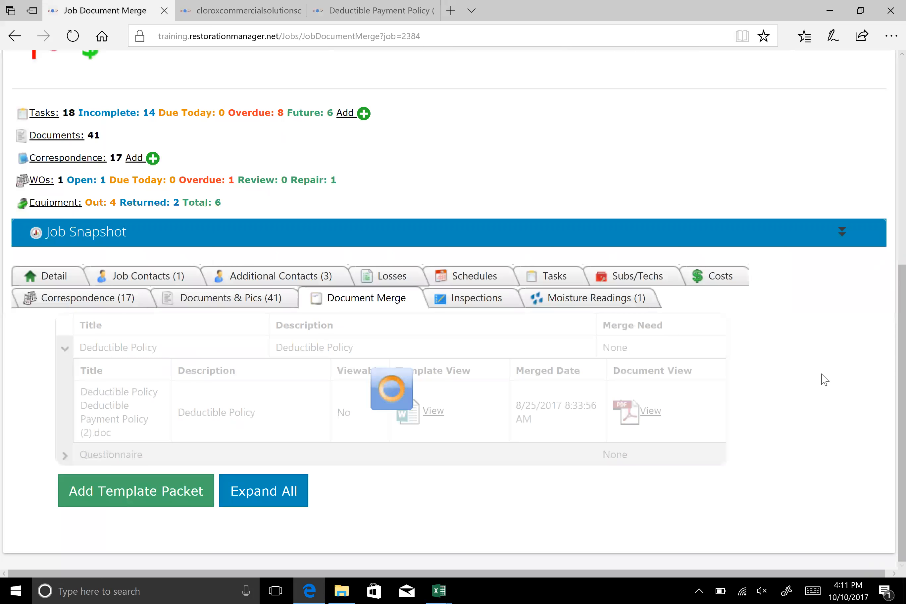
{"action": "scroll", "coordinate": [722, 419], "scroll_direction": "down", "scroll_amount": 3}
{"action": "left_click", "coordinate": [649, 427]}
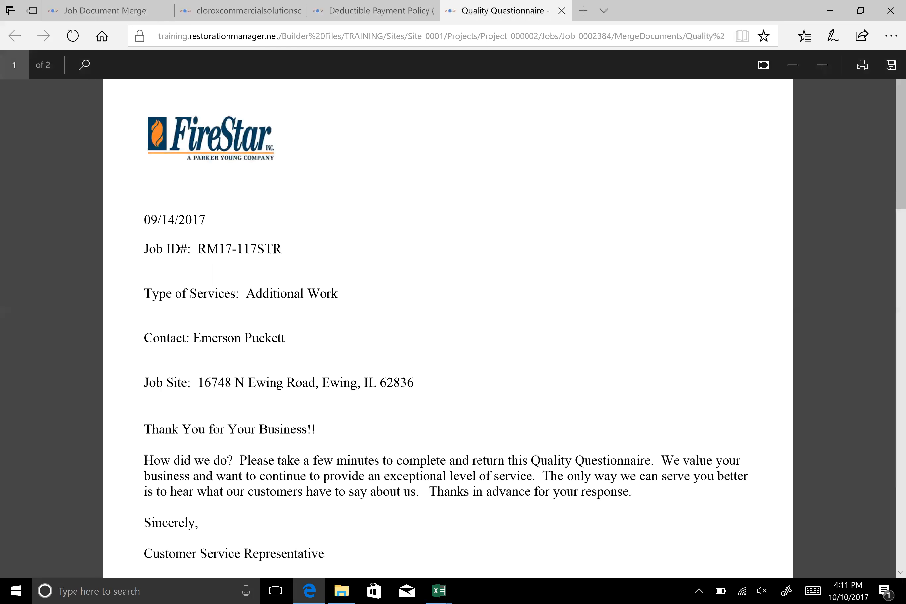
{"action": "scroll", "coordinate": [448, 311], "scroll_direction": "down", "scroll_amount": 5}
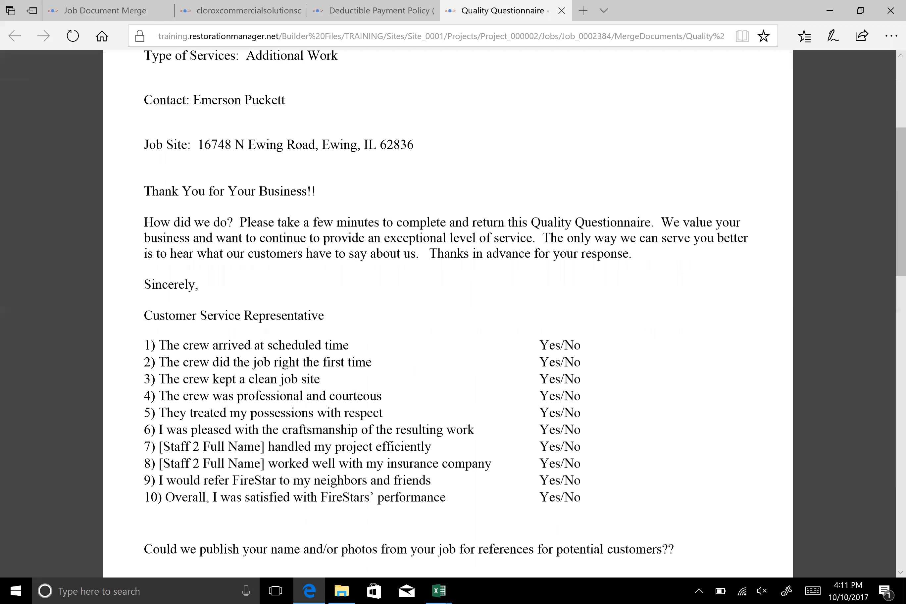
{"action": "scroll", "coordinate": [117, 115], "scroll_direction": "down", "scroll_amount": 4}
{"action": "scroll", "coordinate": [117, 115], "scroll_direction": "up", "scroll_amount": 10}
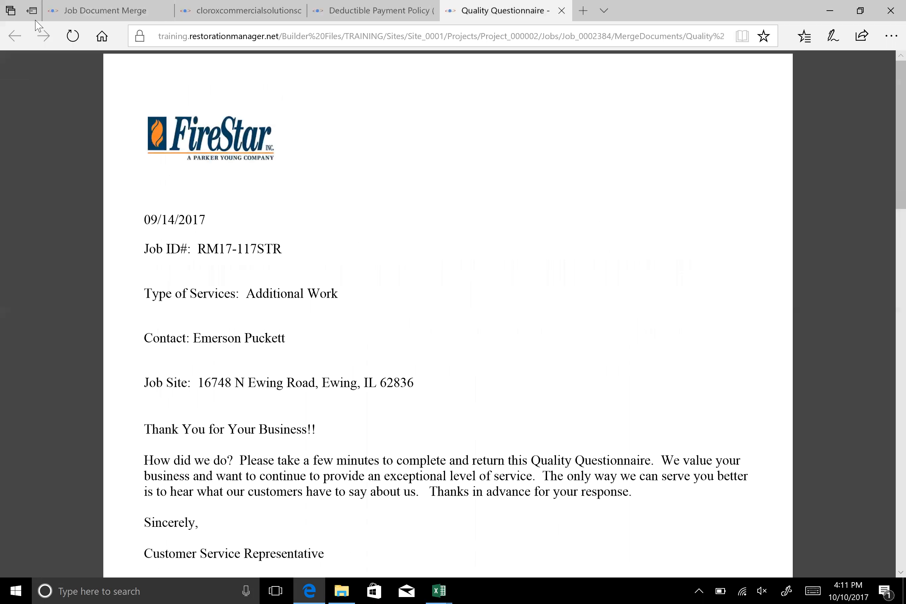
{"action": "left_click", "coordinate": [151, 10]}
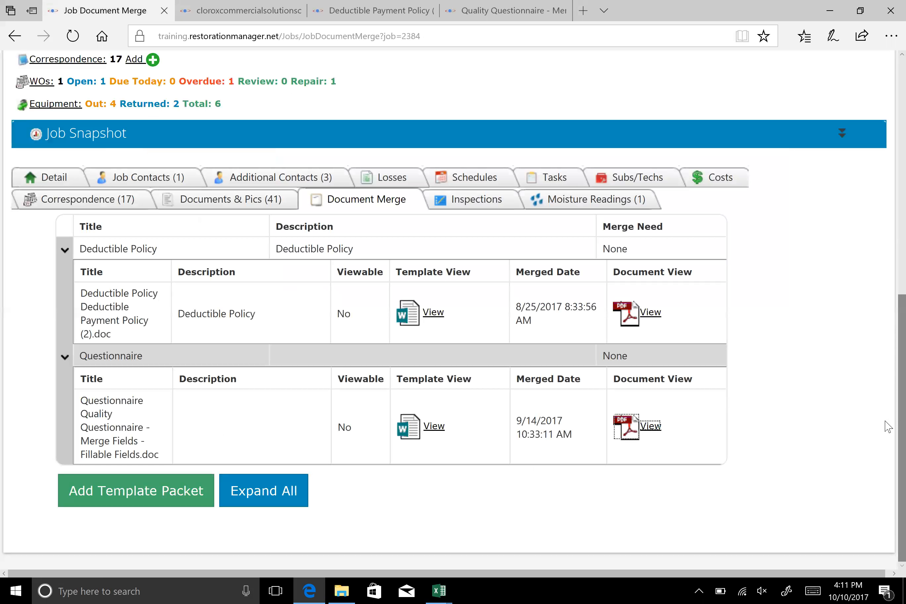
Look over the memorized reports and open the criteria page of the Work In Progress production report
{"action": "scroll", "coordinate": [812, 414], "scroll_direction": "up", "scroll_amount": 10}
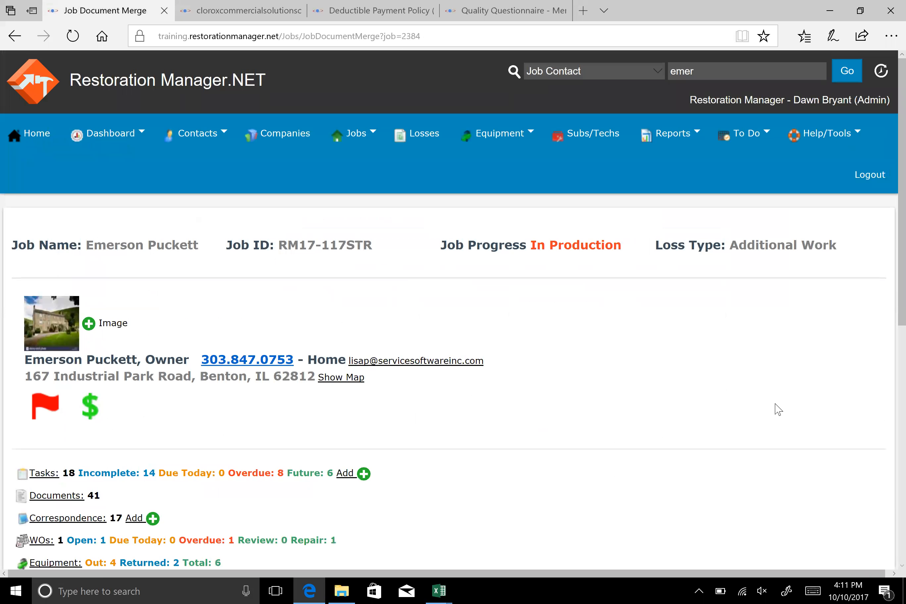
{"action": "left_click", "coordinate": [676, 136]}
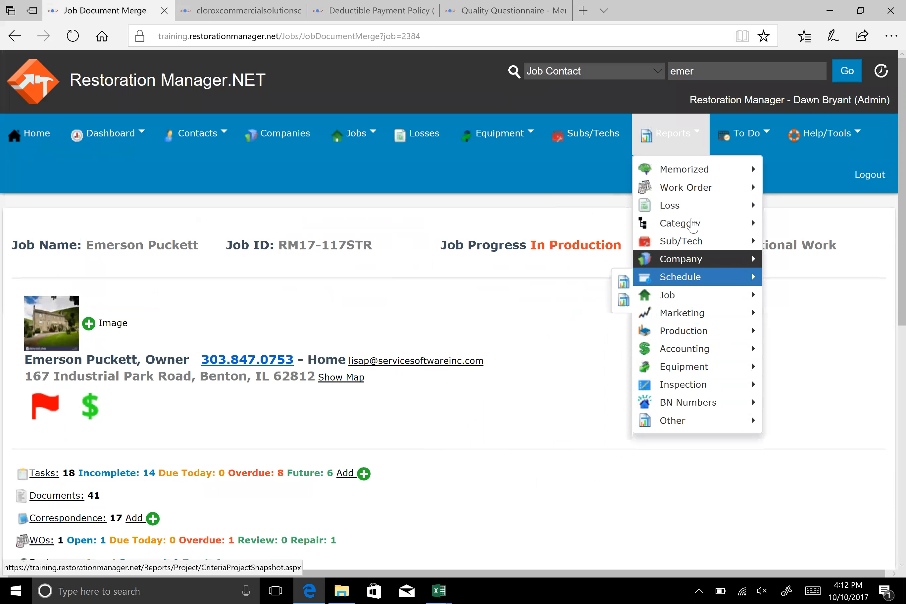
{"action": "mouse_move", "coordinate": [678, 180]}
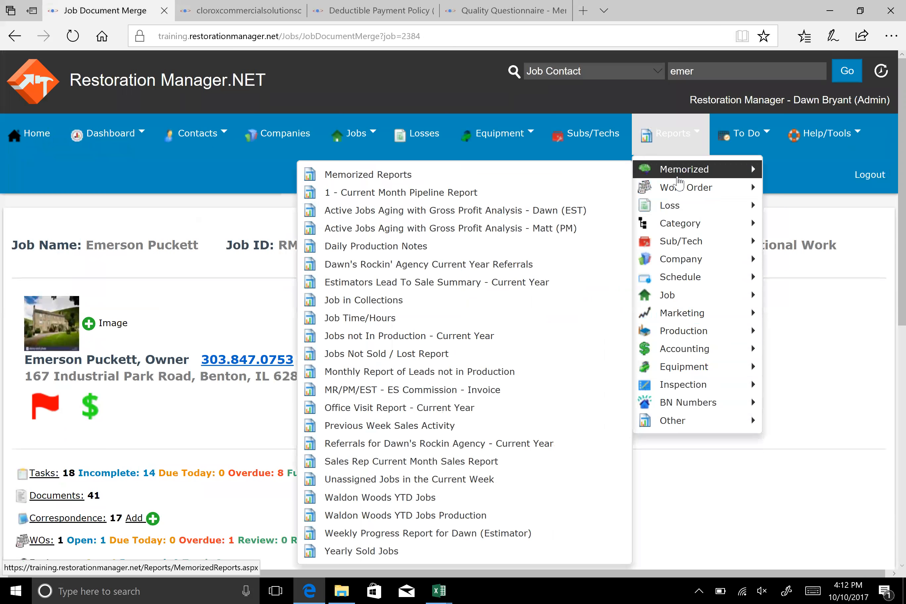
{"action": "mouse_move", "coordinate": [685, 297]}
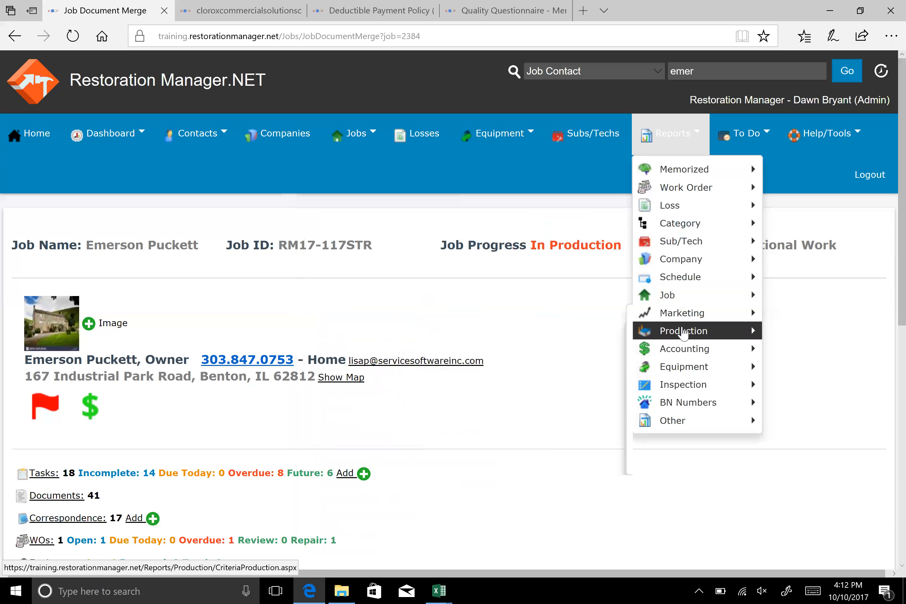
{"action": "mouse_move", "coordinate": [684, 333]}
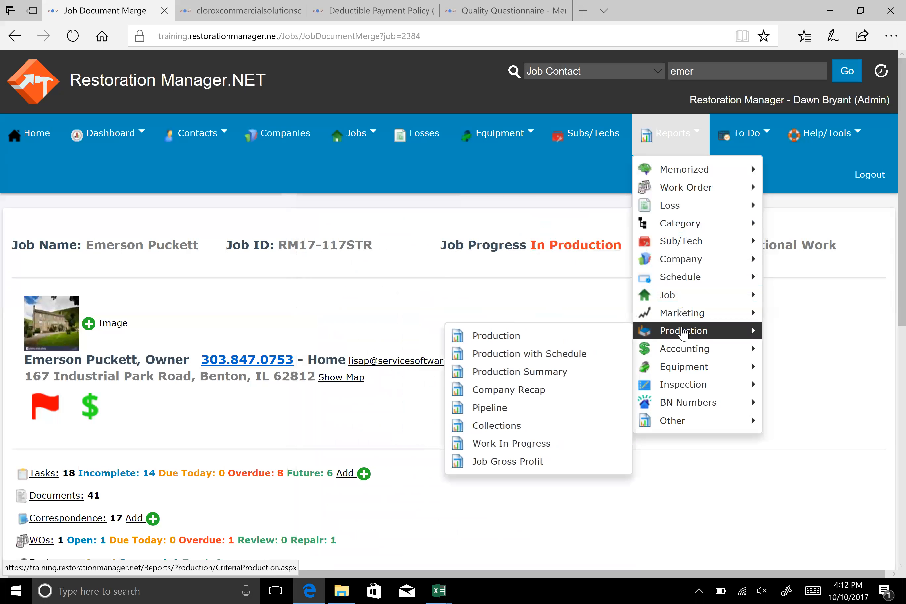
{"action": "left_click", "coordinate": [529, 453]}
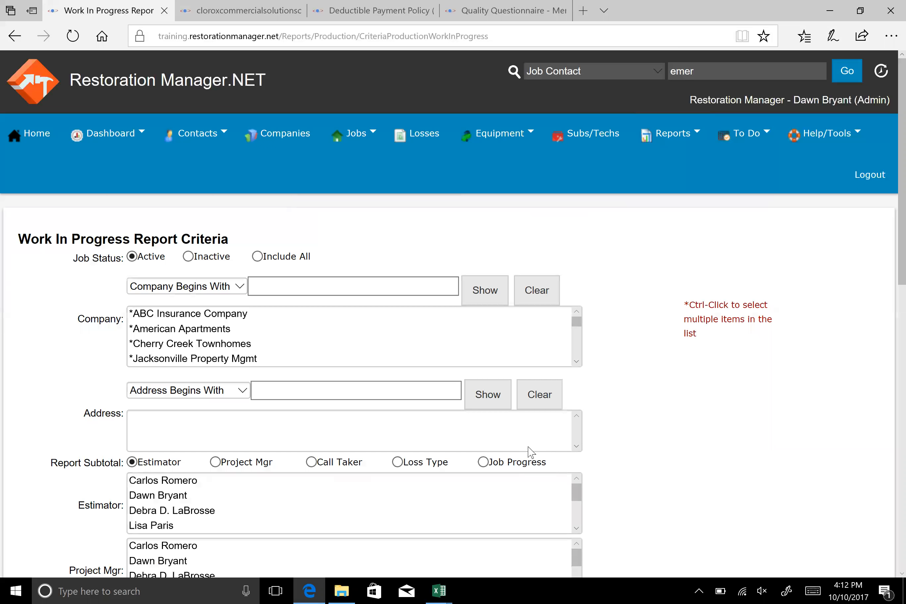
Set the Work In Progress report's Date of Loss range to Current Year and run the report
{"action": "scroll", "coordinate": [594, 363], "scroll_direction": "down", "scroll_amount": 2}
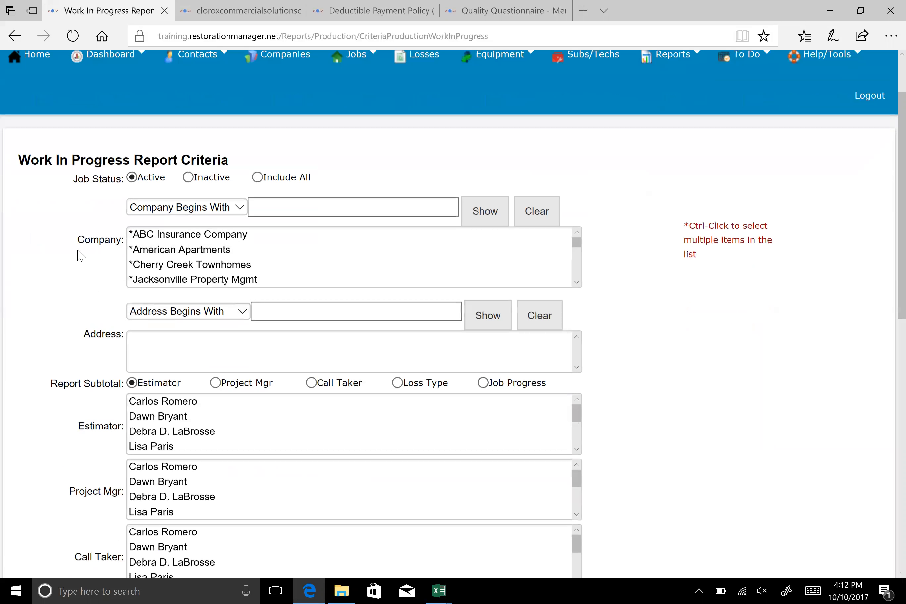
{"action": "scroll", "coordinate": [673, 374], "scroll_direction": "down", "scroll_amount": 4}
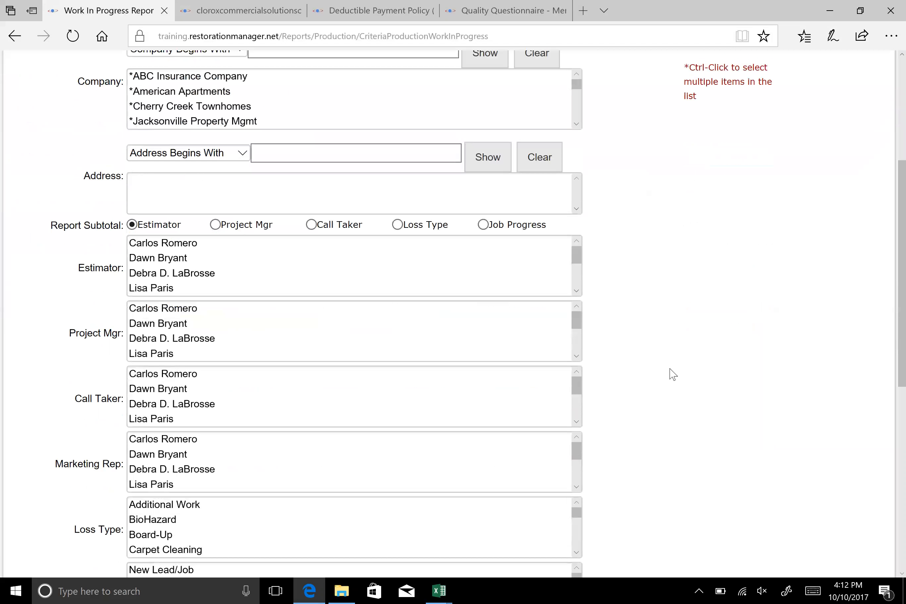
{"action": "scroll", "coordinate": [673, 374], "scroll_direction": "down", "scroll_amount": 2}
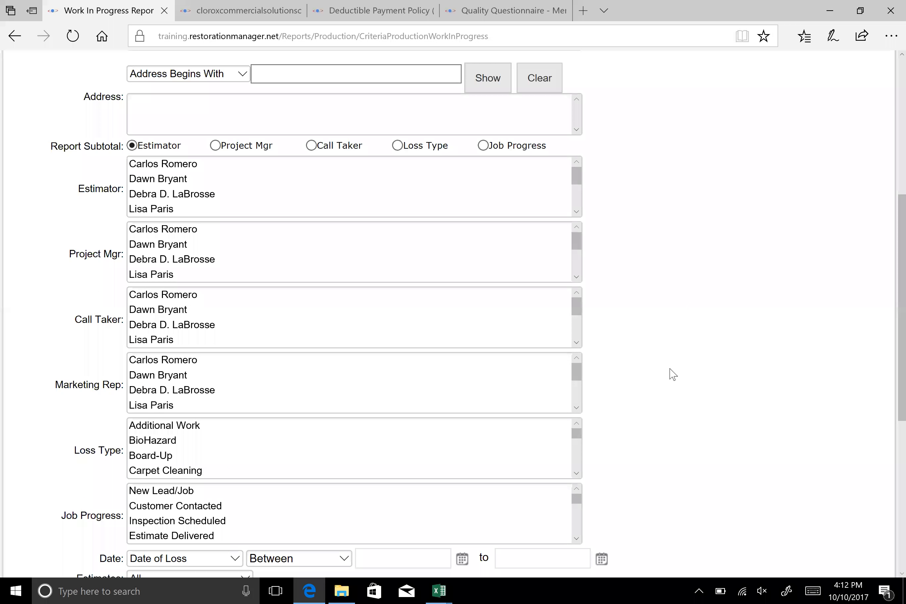
{"action": "scroll", "coordinate": [673, 374], "scroll_direction": "down", "scroll_amount": 2}
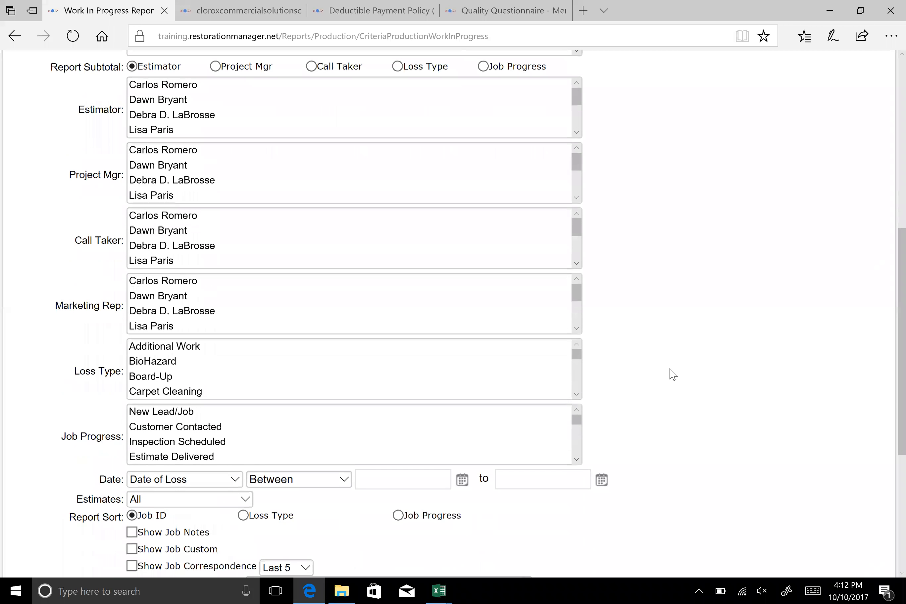
{"action": "left_click", "coordinate": [344, 483]}
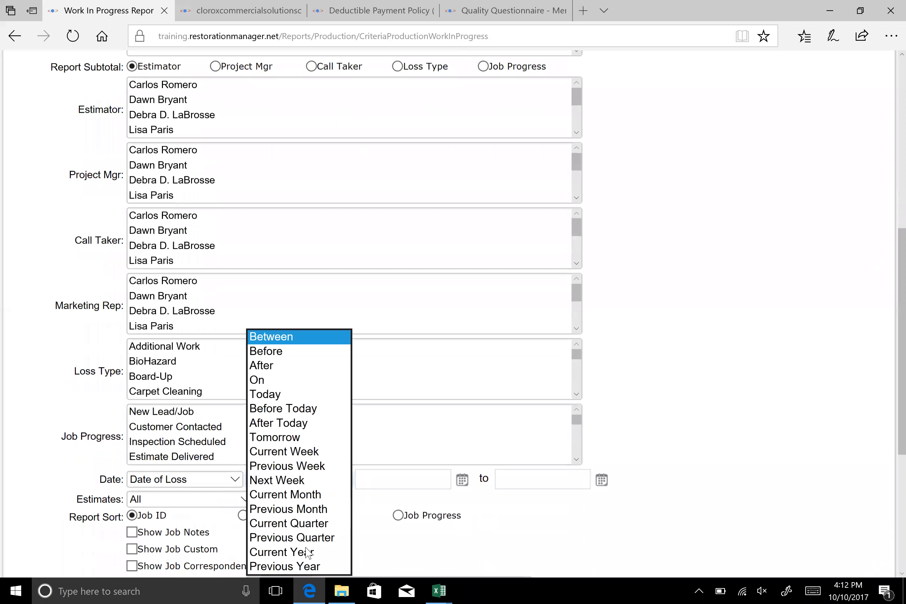
{"action": "left_click", "coordinate": [288, 551]}
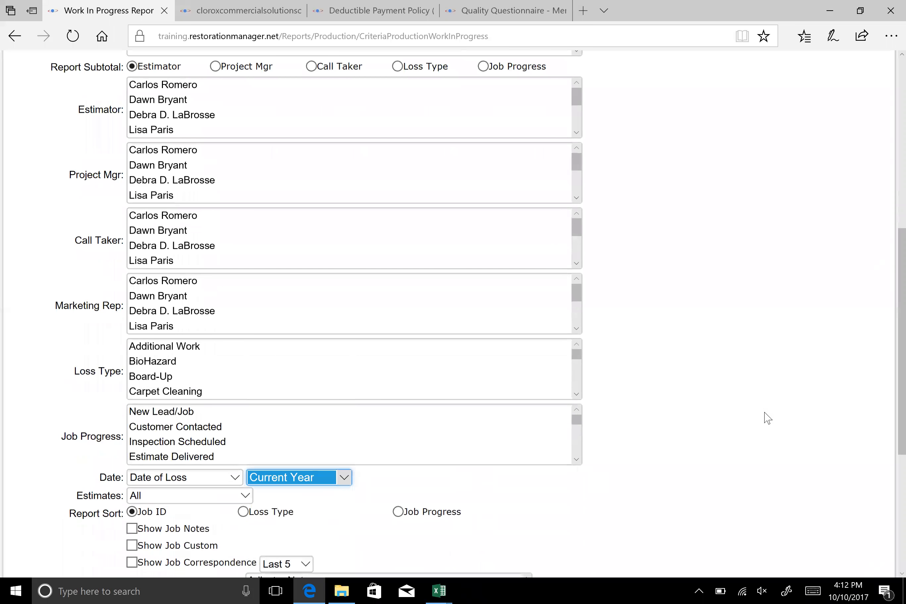
{"action": "scroll", "coordinate": [759, 415], "scroll_direction": "down", "scroll_amount": 6}
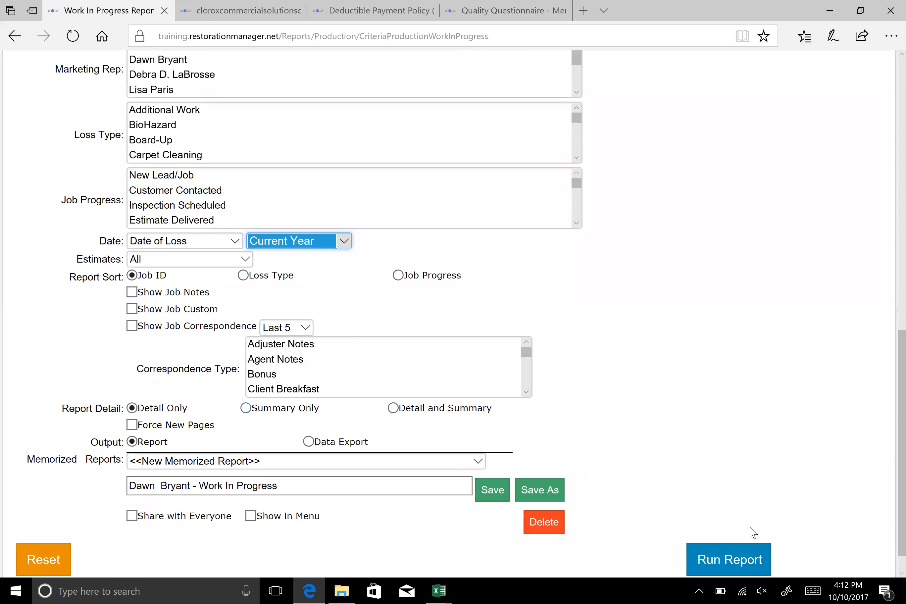
{"action": "left_click", "coordinate": [715, 560]}
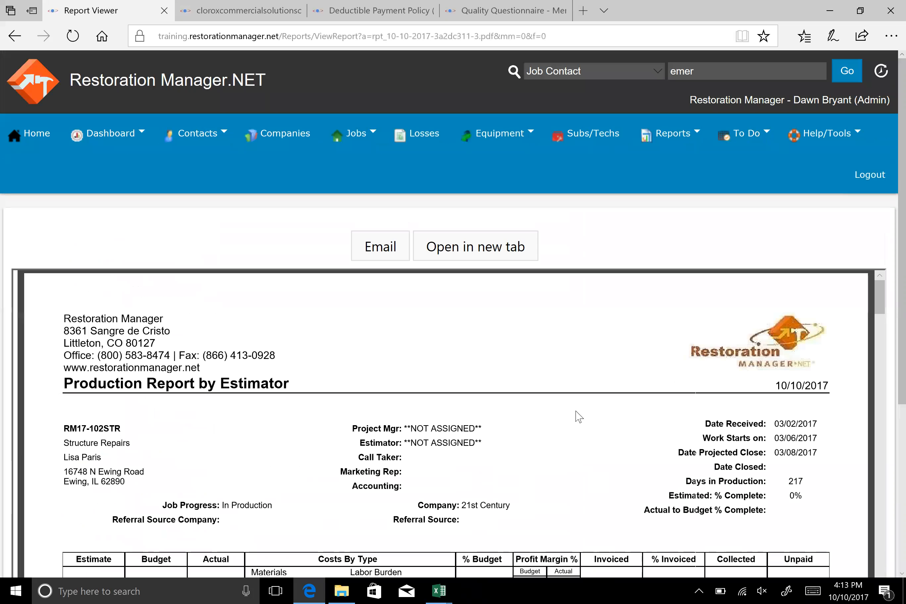
Examine the first pages of the generated production report, including each job's costs, profit margin, invoiced and collected columns
{"action": "scroll", "coordinate": [581, 413], "scroll_direction": "down", "scroll_amount": 4}
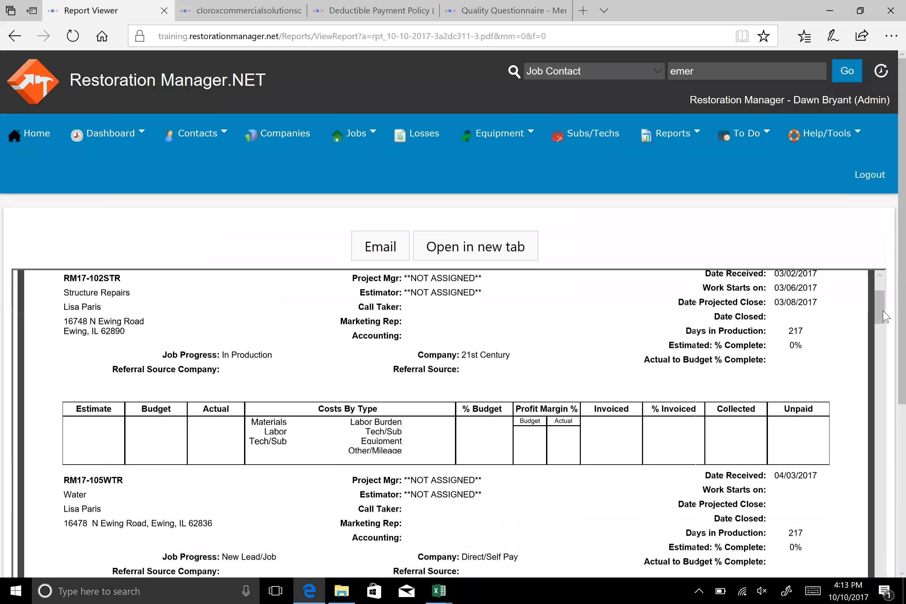
{"action": "scroll", "coordinate": [656, 386], "scroll_direction": "down", "scroll_amount": 1}
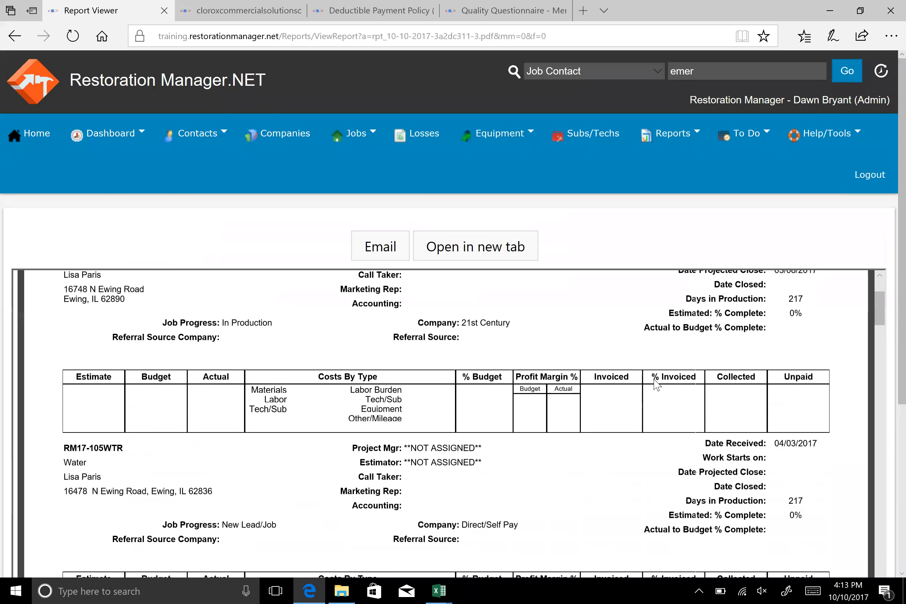
{"action": "scroll", "coordinate": [657, 385], "scroll_direction": "down", "scroll_amount": 17}
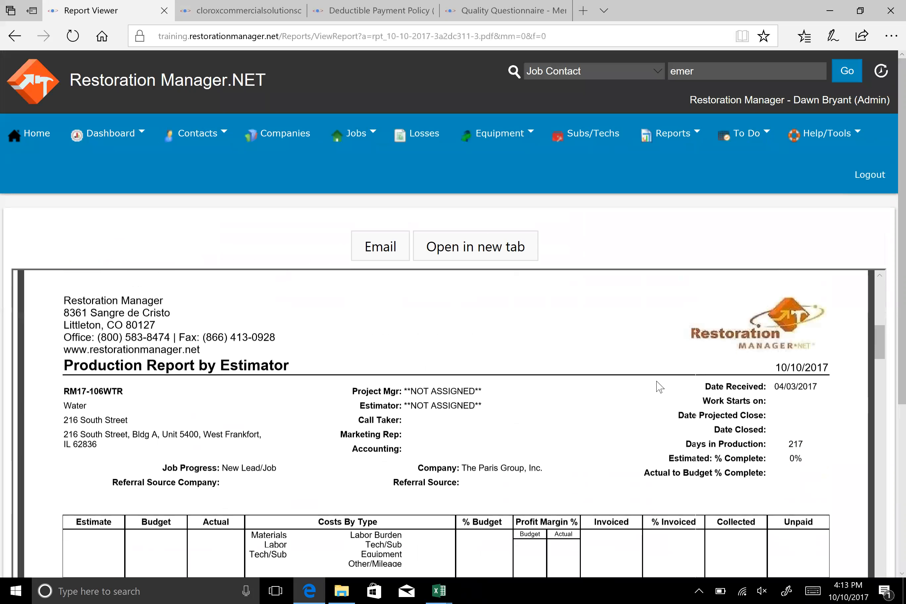
{"action": "scroll", "coordinate": [657, 386], "scroll_direction": "down", "scroll_amount": 7}
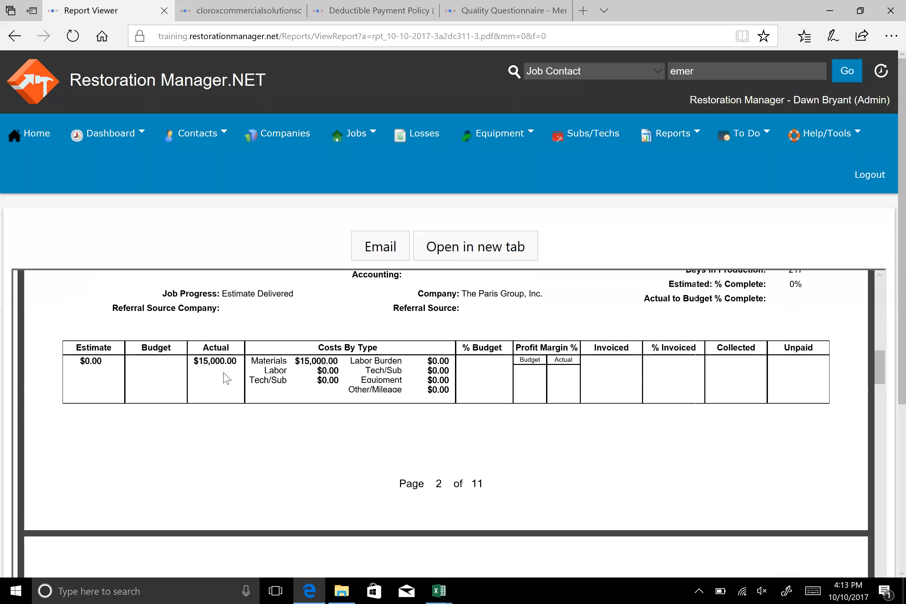
{"action": "scroll", "coordinate": [226, 377], "scroll_direction": "up", "scroll_amount": 2}
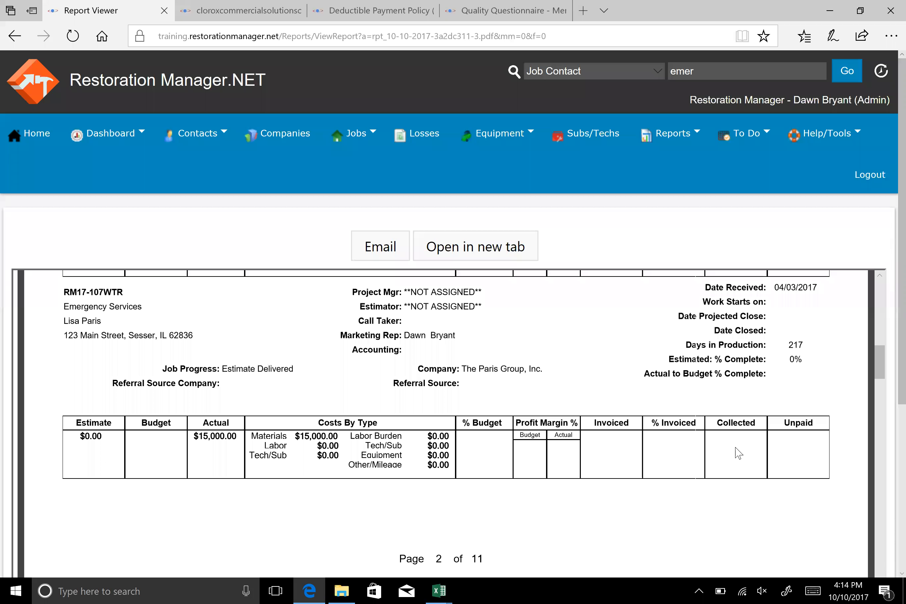
{"action": "scroll", "coordinate": [792, 450], "scroll_direction": "down", "scroll_amount": 10}
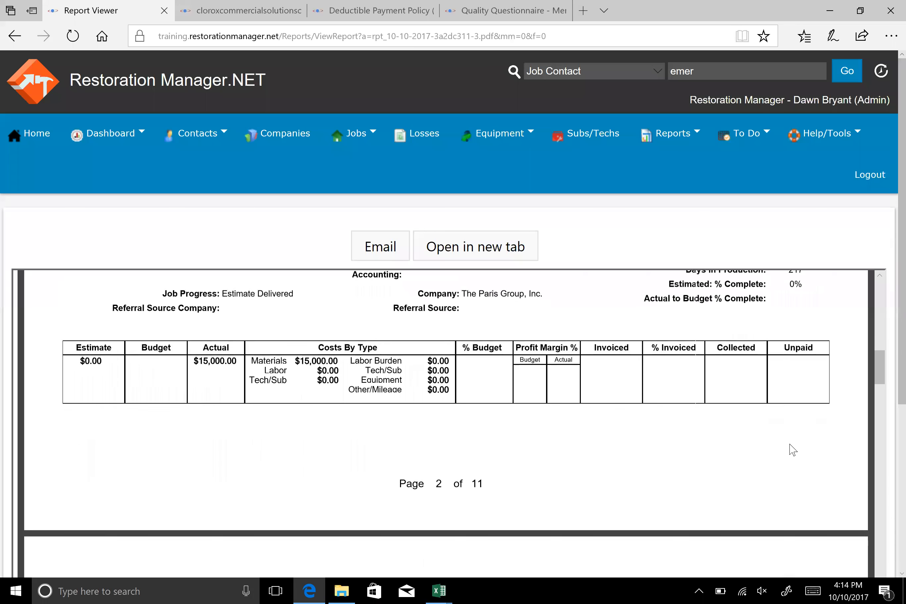
Read through the remaining job entries of the Work In Progress report, including their progress, estimates and costs by type
{"action": "scroll", "coordinate": [792, 450], "scroll_direction": "down", "scroll_amount": 10}
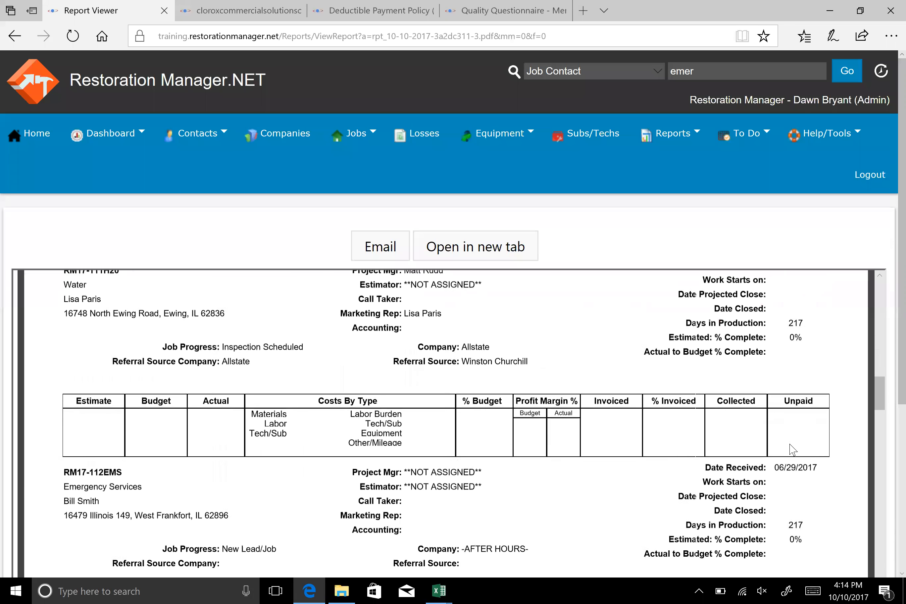
{"action": "scroll", "coordinate": [592, 500], "scroll_direction": "down", "scroll_amount": 5}
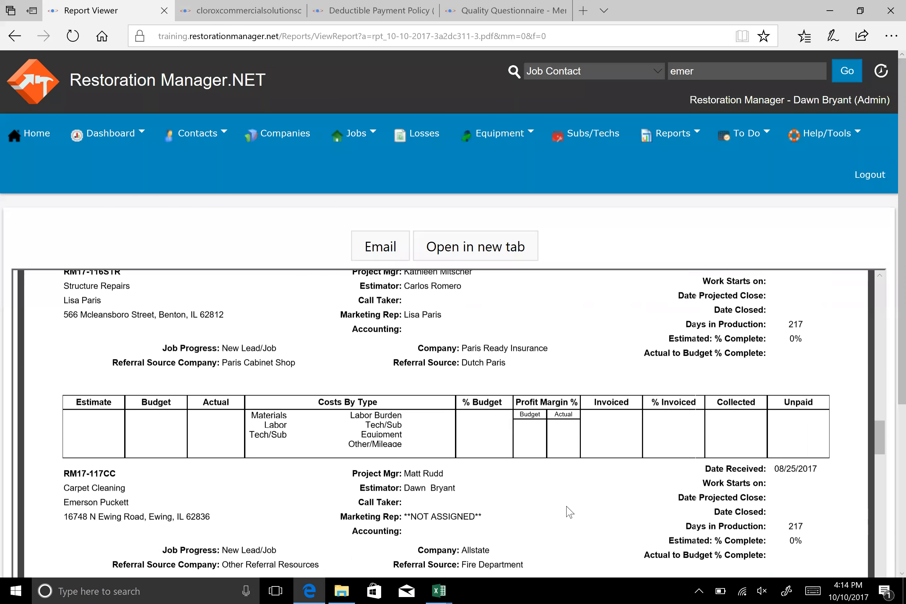
{"action": "scroll", "coordinate": [569, 512], "scroll_direction": "down", "scroll_amount": 10}
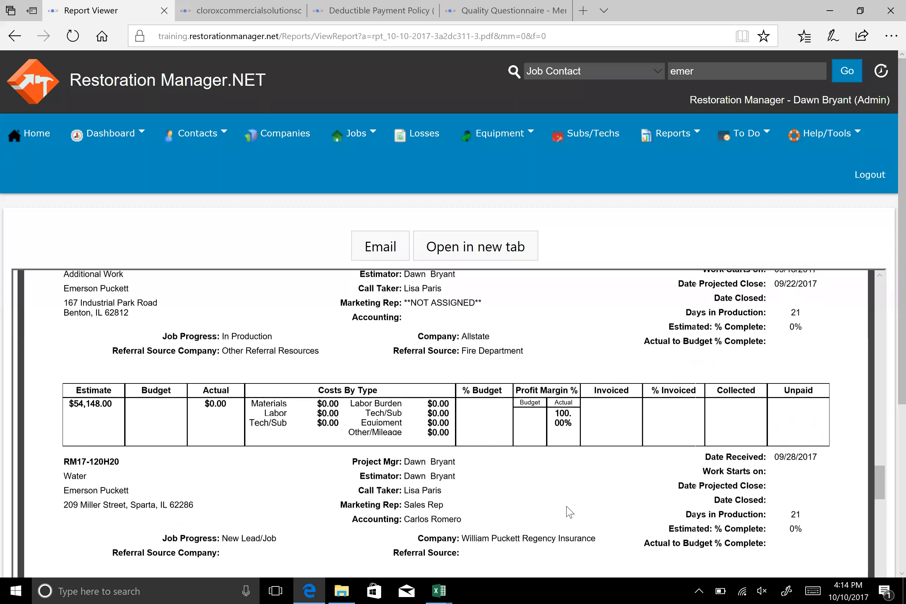
Run the Job Aging with Gross Profit Analysis report with the Date of Loss range set to Current Year
{"action": "mouse_move", "coordinate": [667, 138]}
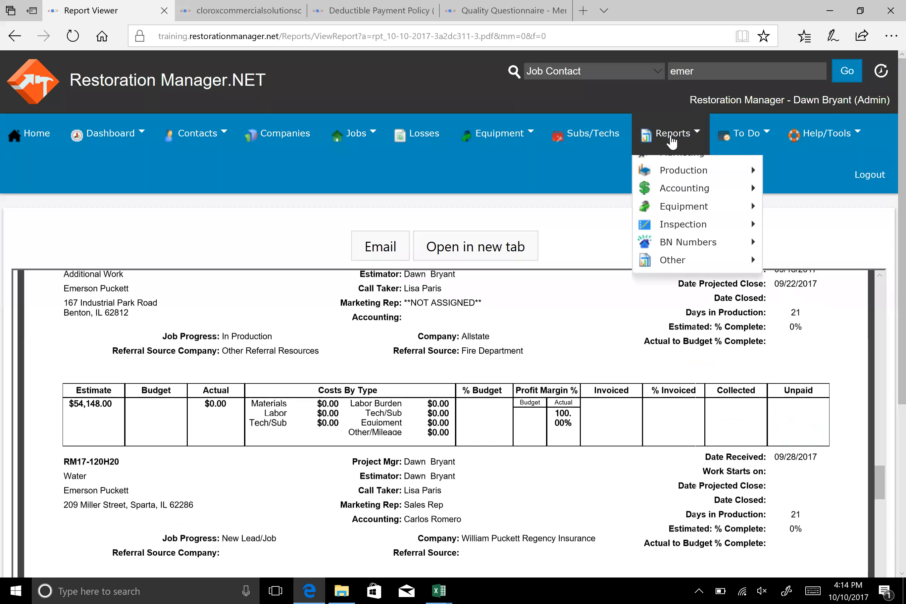
{"action": "mouse_move", "coordinate": [674, 298]}
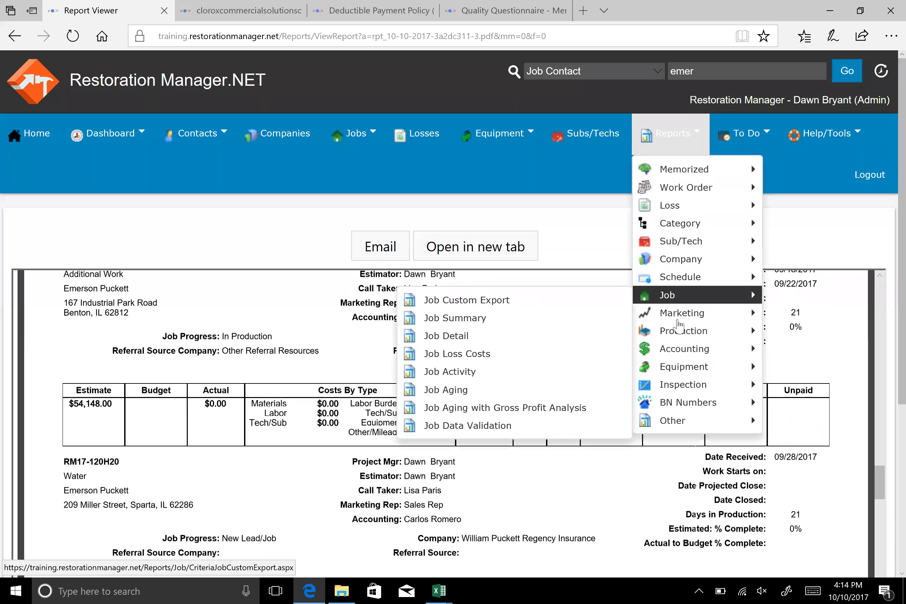
{"action": "mouse_move", "coordinate": [678, 333]}
{"action": "left_click", "coordinate": [479, 414]}
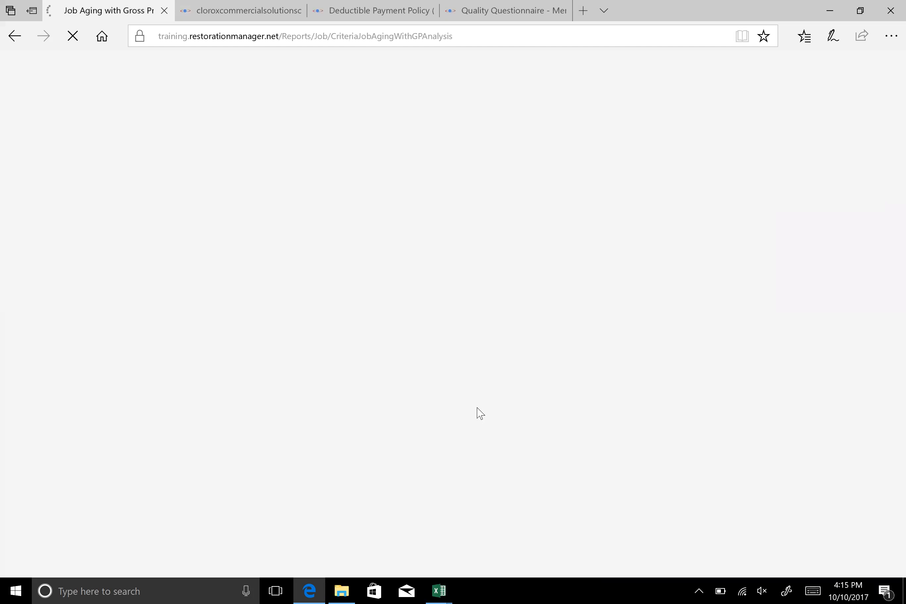
{"action": "scroll", "coordinate": [856, 317], "scroll_direction": "down", "scroll_amount": 1}
{"action": "scroll", "coordinate": [860, 321], "scroll_direction": "down", "scroll_amount": 8}
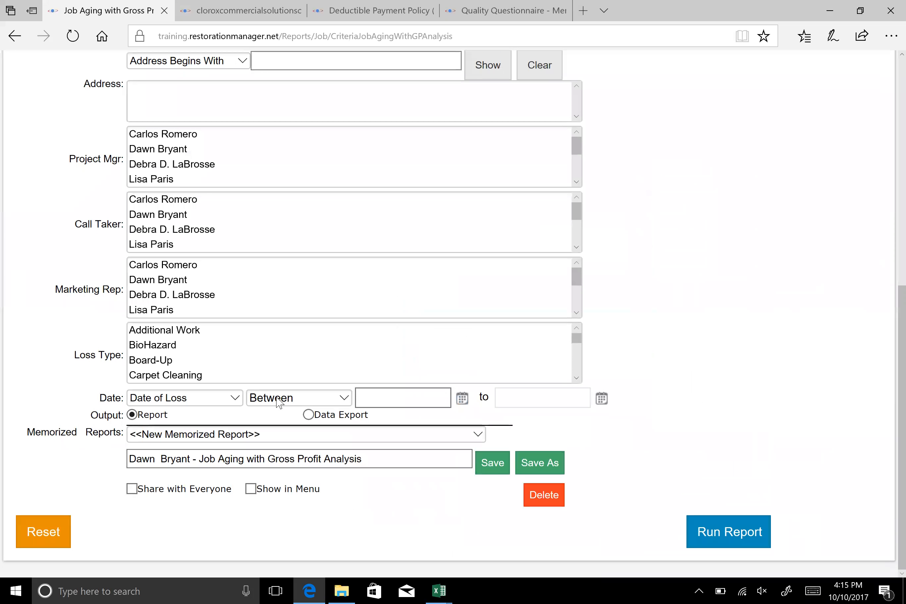
{"action": "left_click", "coordinate": [330, 401]}
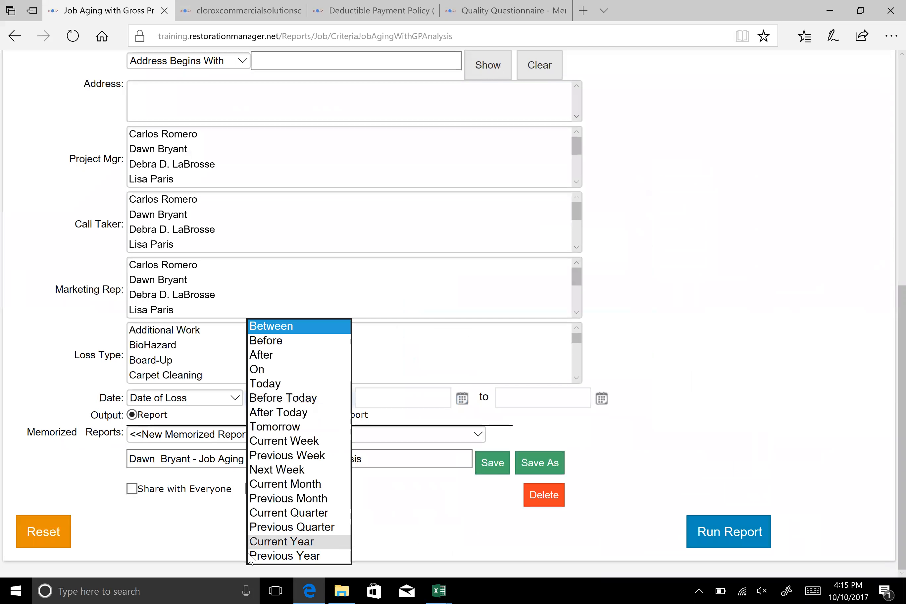
{"action": "left_click", "coordinate": [285, 542]}
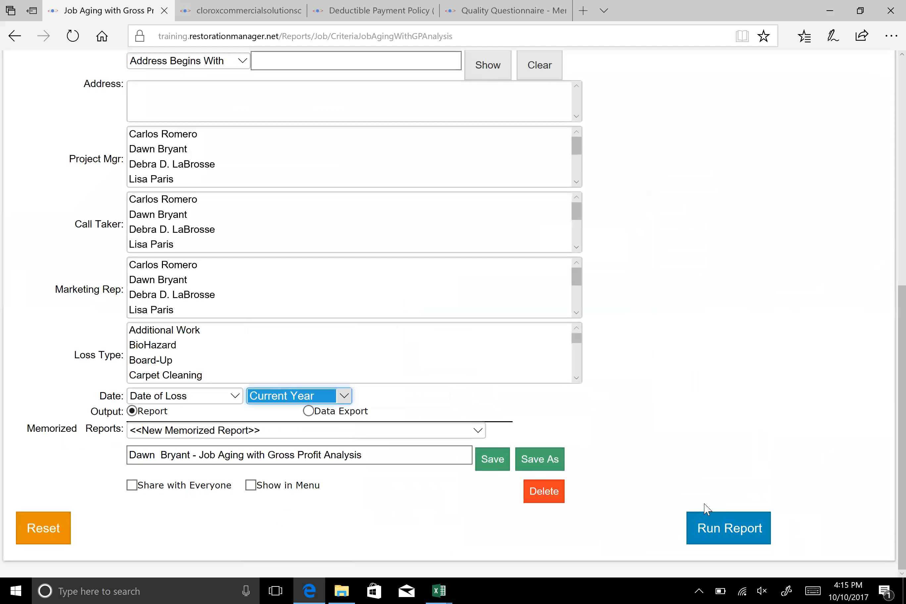
{"action": "left_click", "coordinate": [750, 529]}
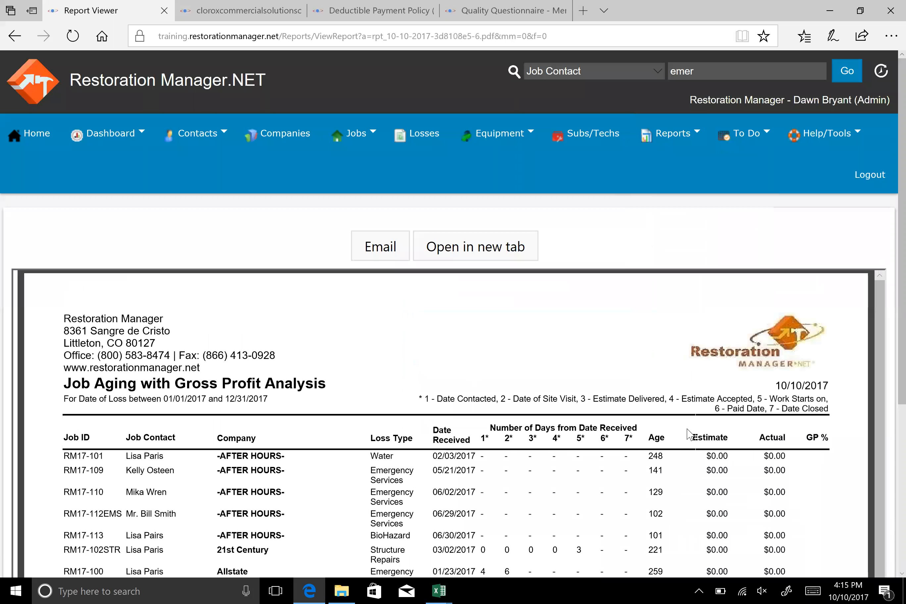
Examine the Job Aging report's days from date received, age, estimate, actual and gross profit columns down to its totals
{"action": "scroll", "coordinate": [688, 434], "scroll_direction": "down", "scroll_amount": 2}
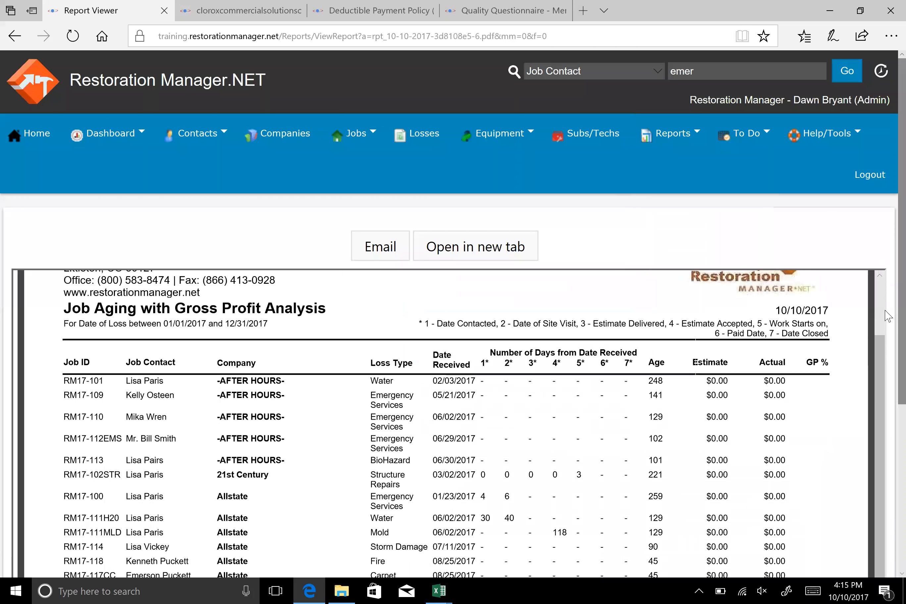
{"action": "scroll", "coordinate": [888, 389], "scroll_direction": "down", "scroll_amount": 3}
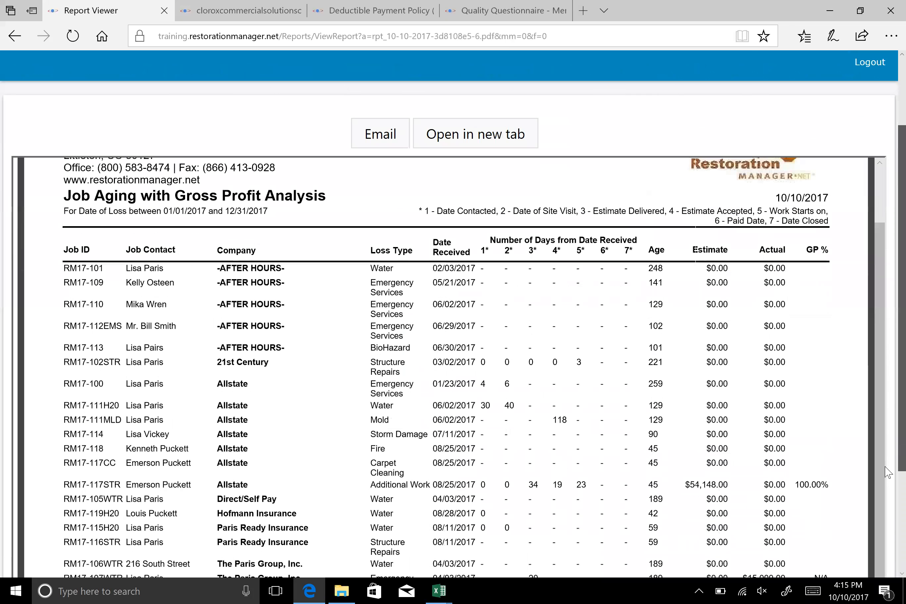
{"action": "scroll", "coordinate": [888, 472], "scroll_direction": "down", "scroll_amount": 3}
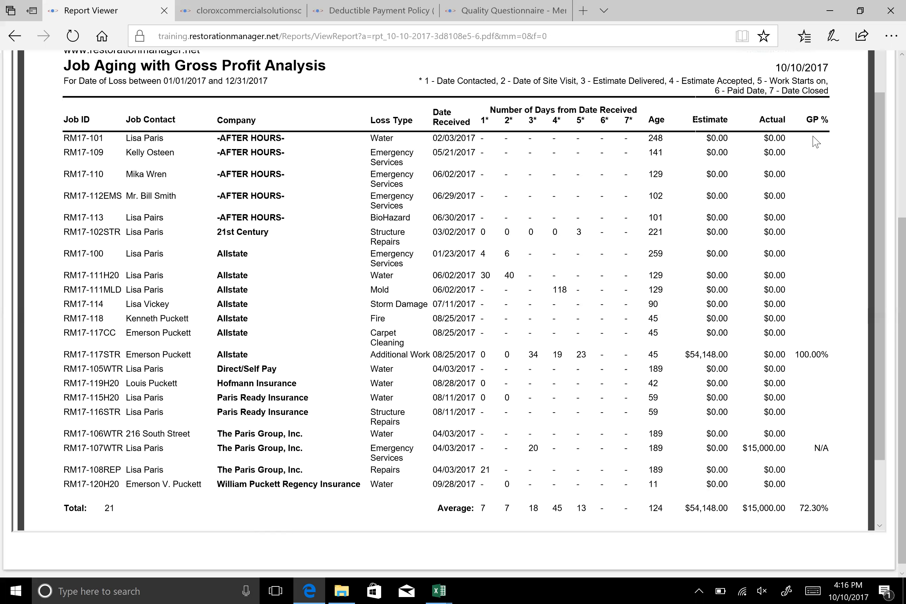
{"action": "scroll", "coordinate": [728, 253], "scroll_direction": "up", "scroll_amount": 8}
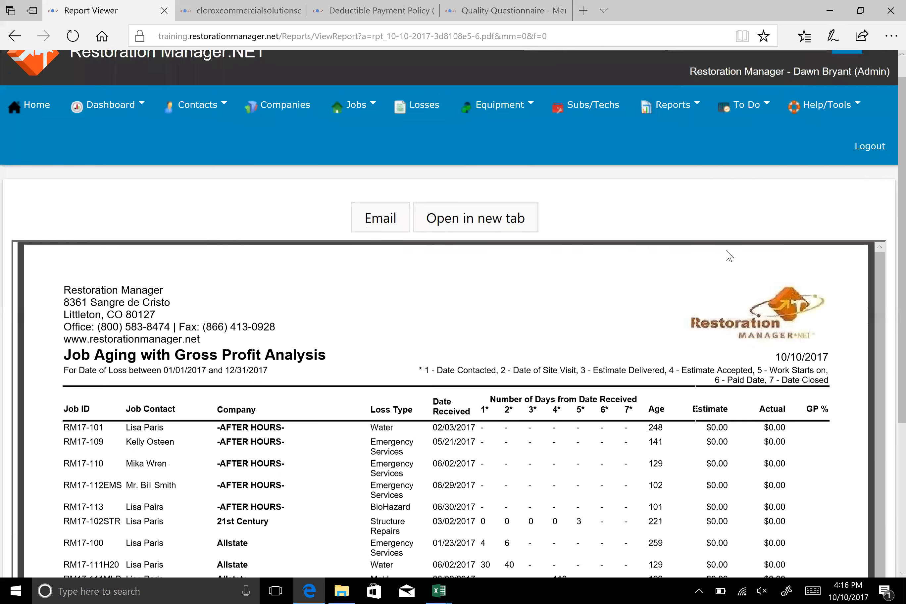
Open Restoration Manager.NET University and look over the Estimator & Project Manager training documents
{"action": "mouse_move", "coordinate": [805, 143]}
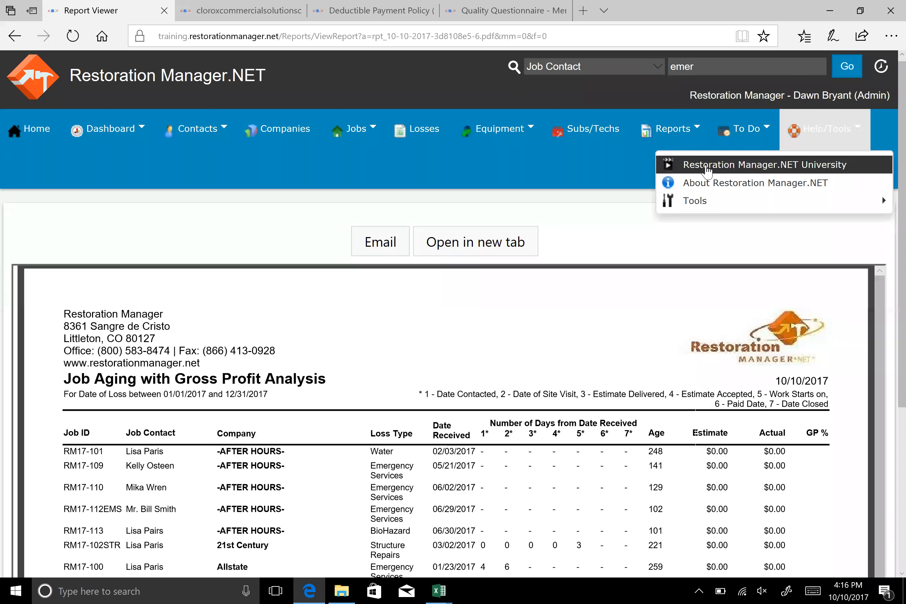
{"action": "left_click", "coordinate": [708, 170]}
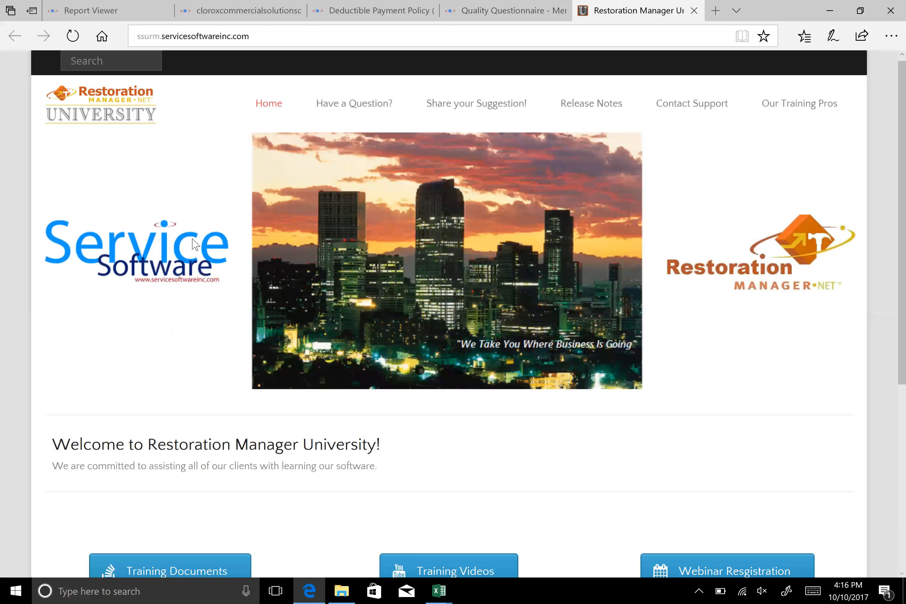
{"action": "scroll", "coordinate": [152, 265], "scroll_direction": "down", "scroll_amount": 8}
{"action": "left_click", "coordinate": [152, 272]}
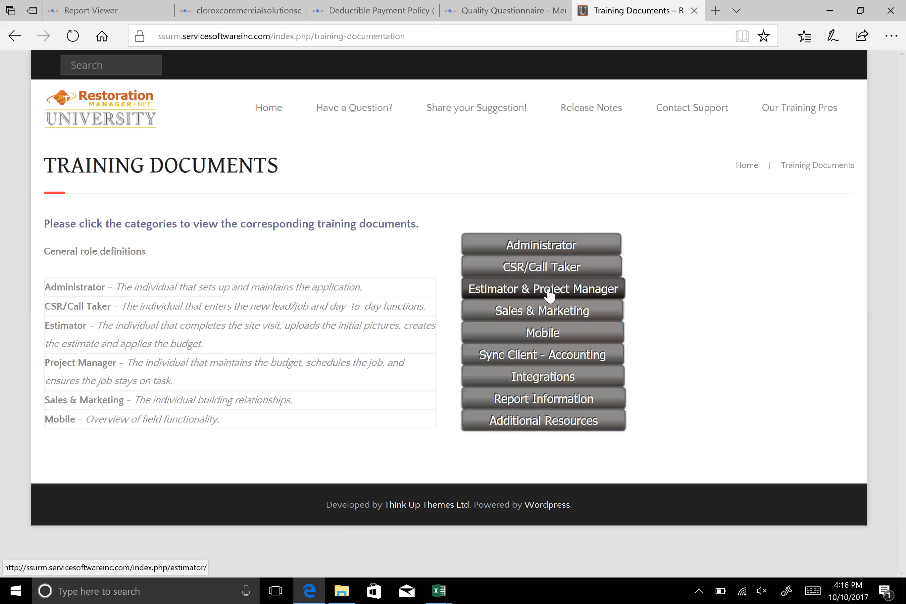
{"action": "left_click", "coordinate": [550, 295]}
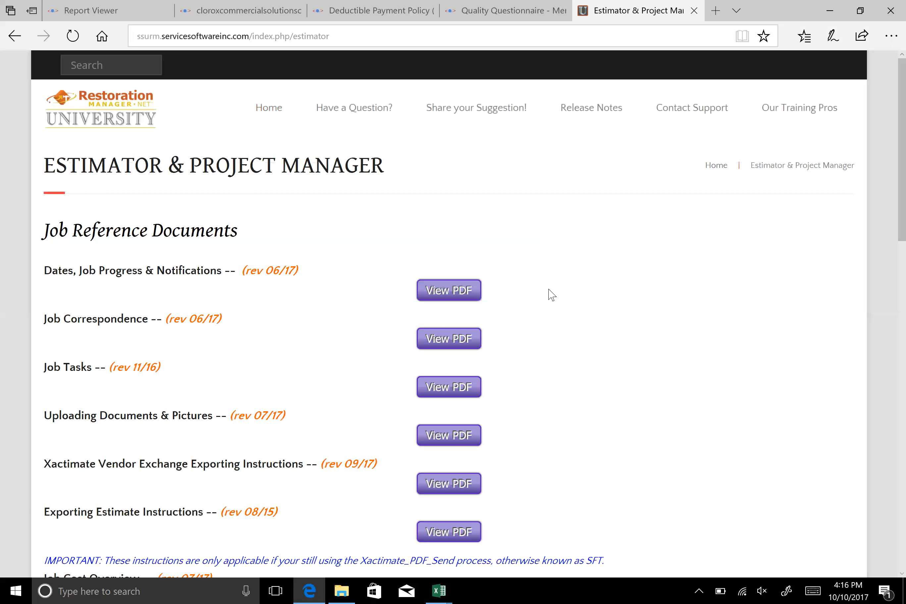
{"action": "scroll", "coordinate": [572, 297], "scroll_direction": "down", "scroll_amount": 2}
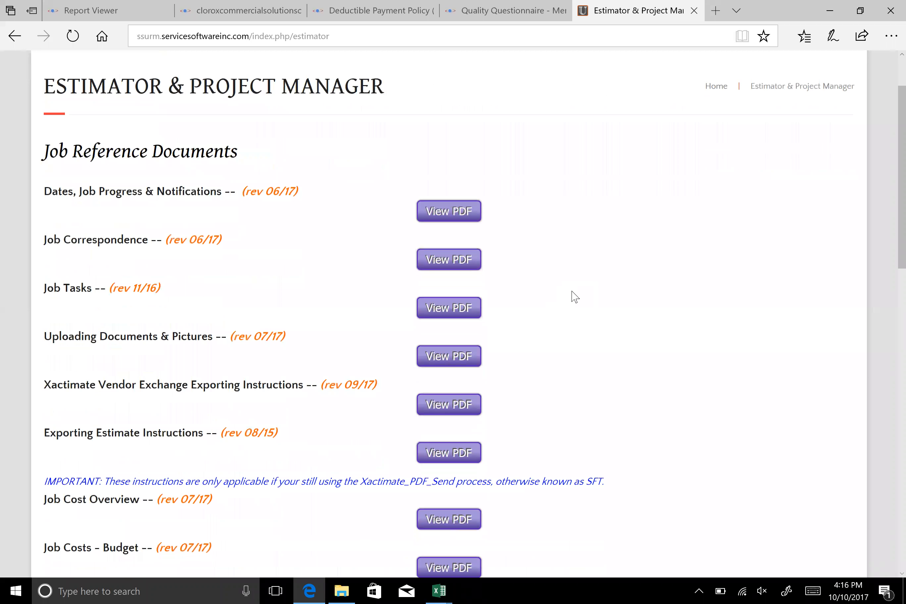
Return to the University home page and open the Training Videos categories
{"action": "scroll", "coordinate": [612, 317], "scroll_direction": "up", "scroll_amount": 2}
{"action": "left_click", "coordinate": [266, 112]}
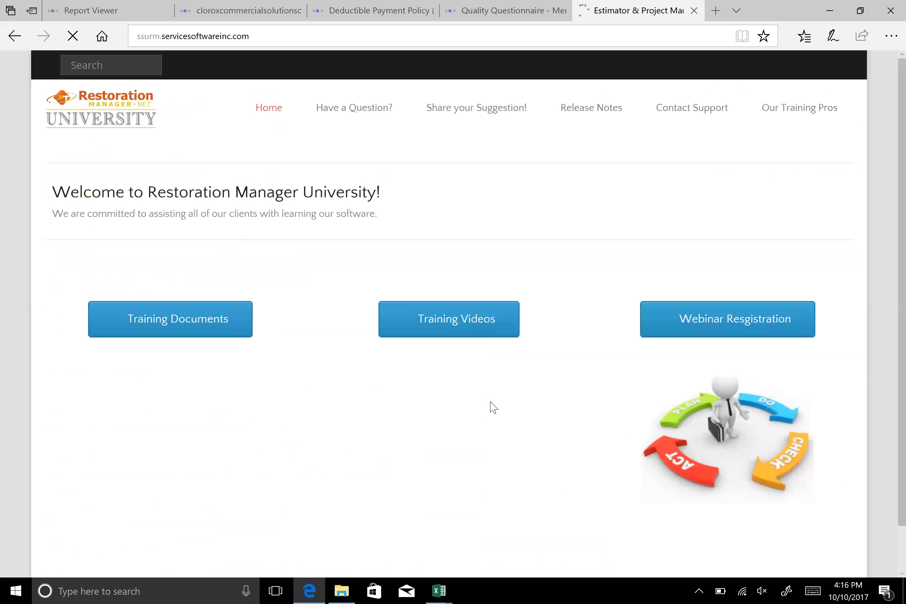
{"action": "scroll", "coordinate": [447, 428], "scroll_direction": "down", "scroll_amount": 4}
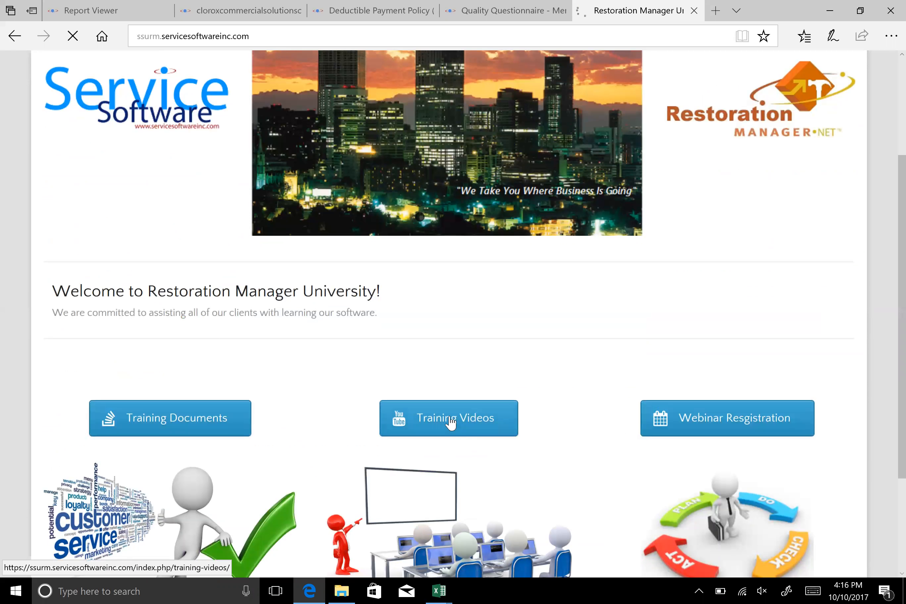
{"action": "left_click", "coordinate": [451, 421]}
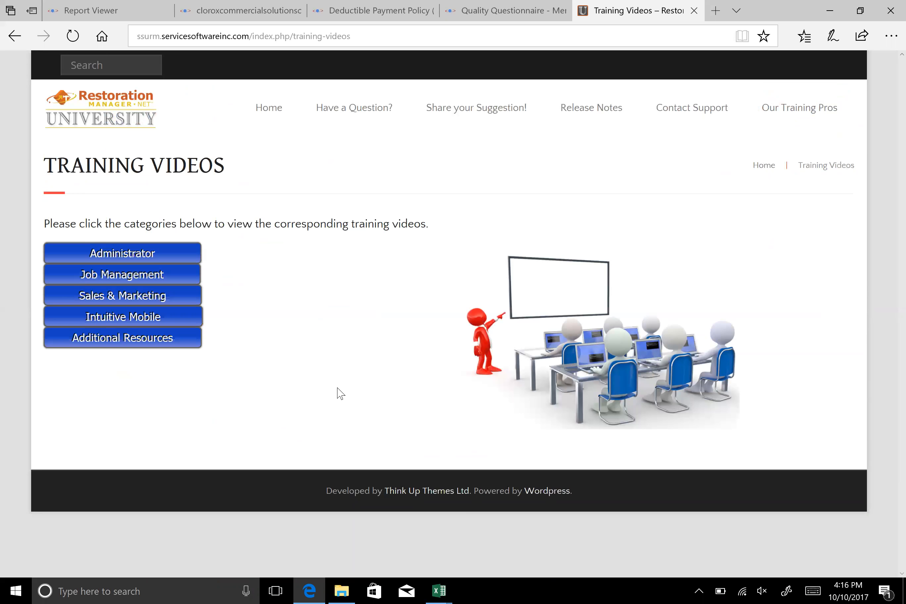
Go back to the University home page and look over its training and webinar registration options
{"action": "left_click", "coordinate": [275, 118]}
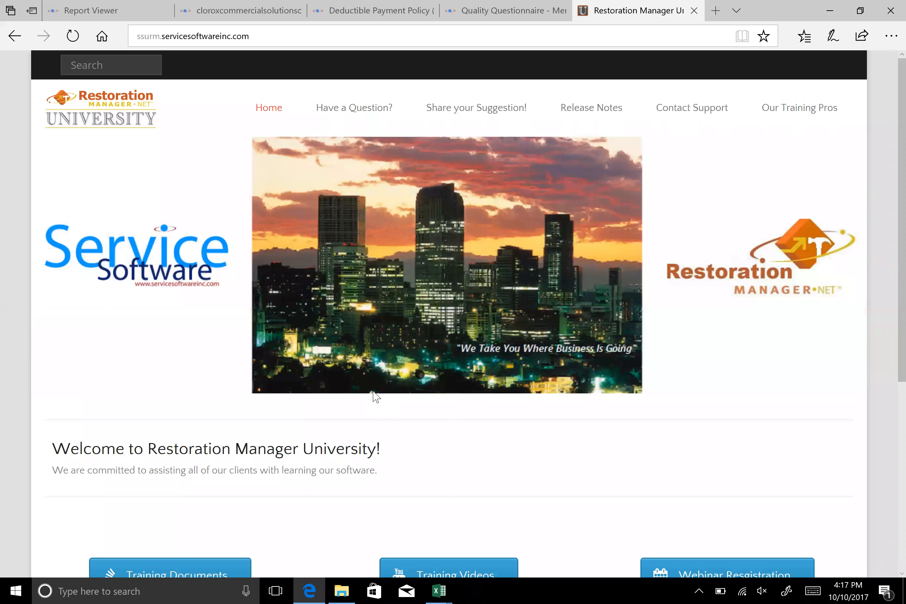
{"action": "scroll", "coordinate": [813, 541], "scroll_direction": "down", "scroll_amount": 1}
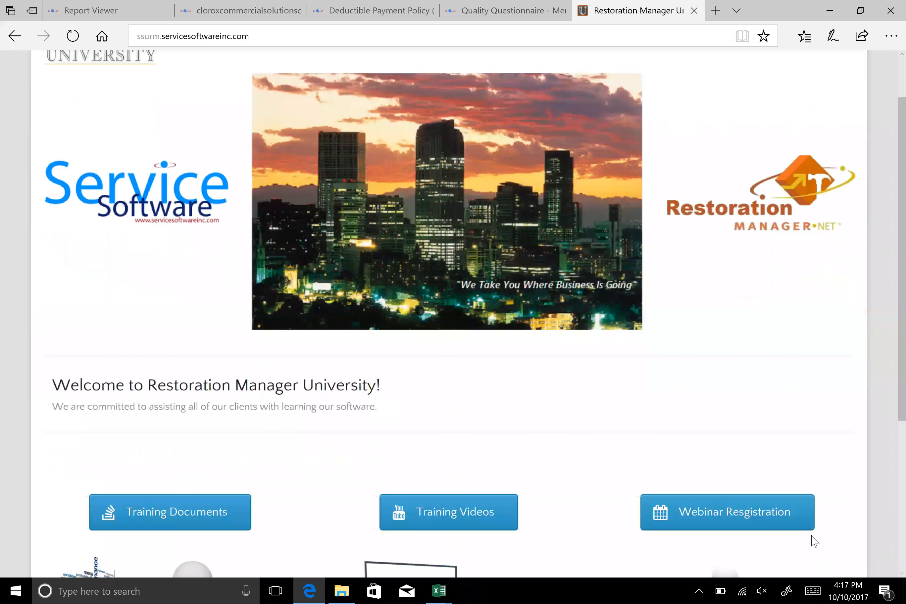
{"action": "scroll", "coordinate": [812, 536], "scroll_direction": "down", "scroll_amount": 5}
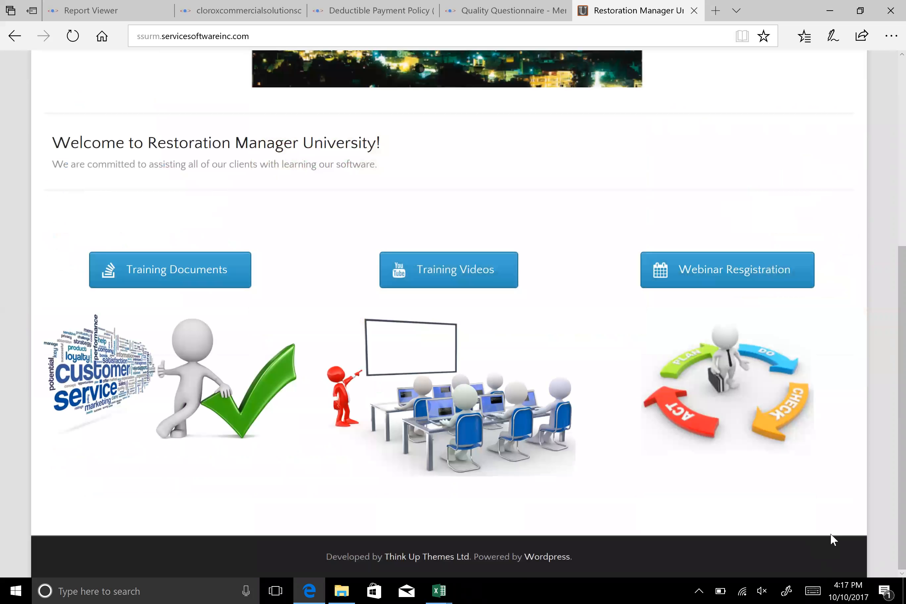